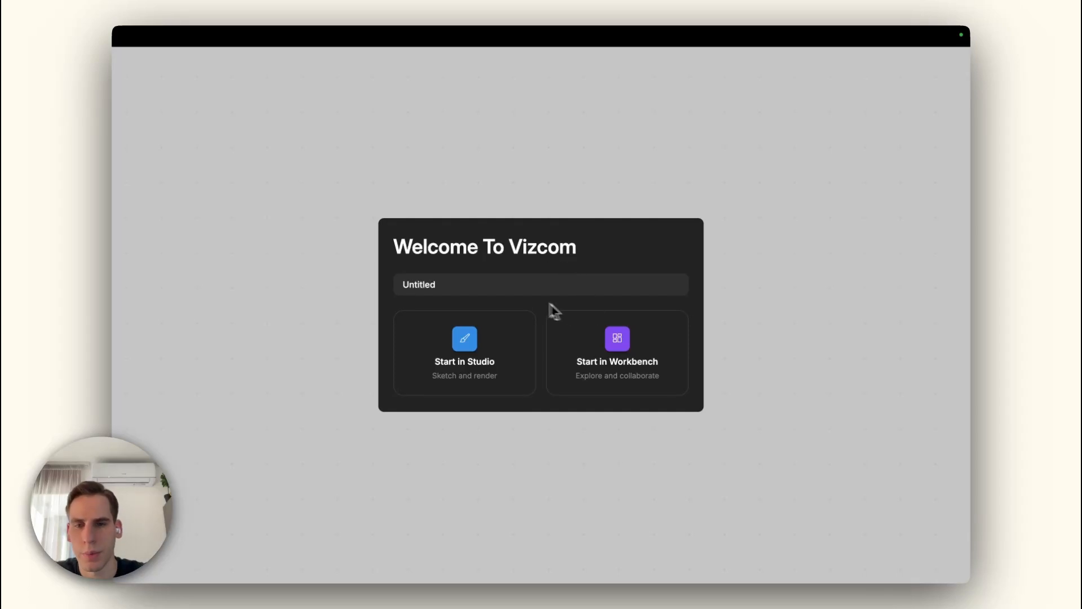
- Name the new file "Car design" and create a landscape 1920 × 1080 canvas in Studio
{"action": "left_click", "coordinate": [522, 289]}
{"action": "type", "text": "Car desig"}
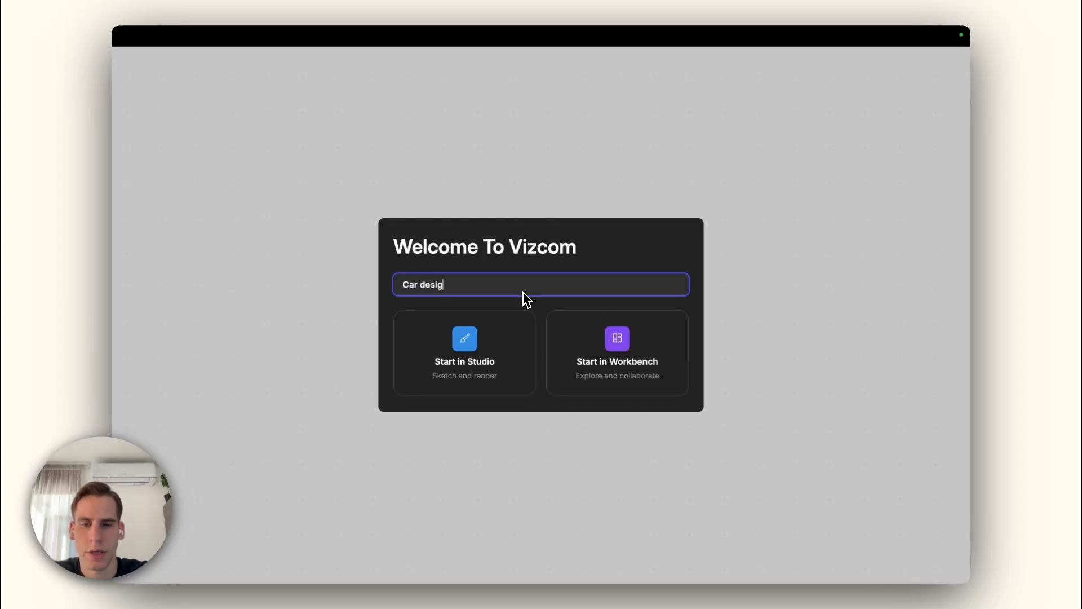
{"action": "type", "text": "n"}
{"action": "left_click", "coordinate": [503, 344]}
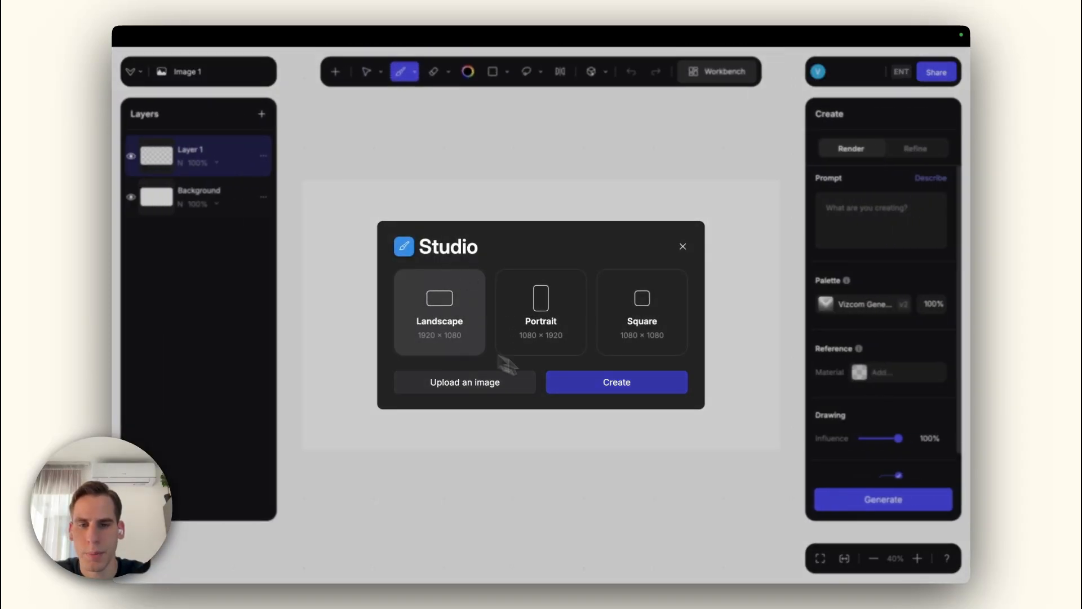
{"action": "left_click", "coordinate": [599, 389]}
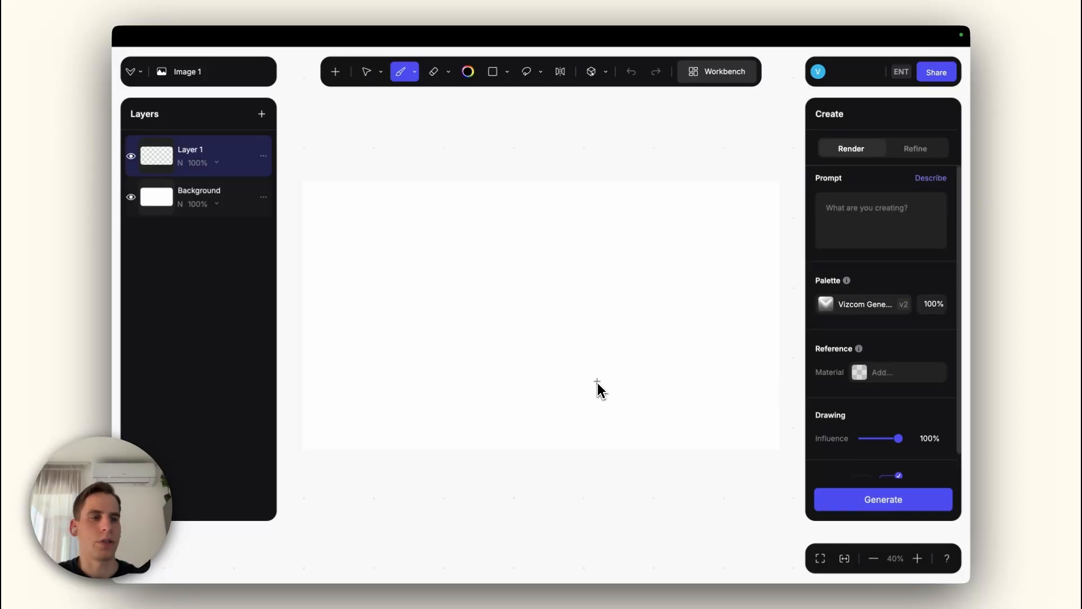
- Switch to Photoshop, copy the whole car sketch, and paste it onto the Vizcom Studio canvas
{"action": "key", "text": "super+Tab"}
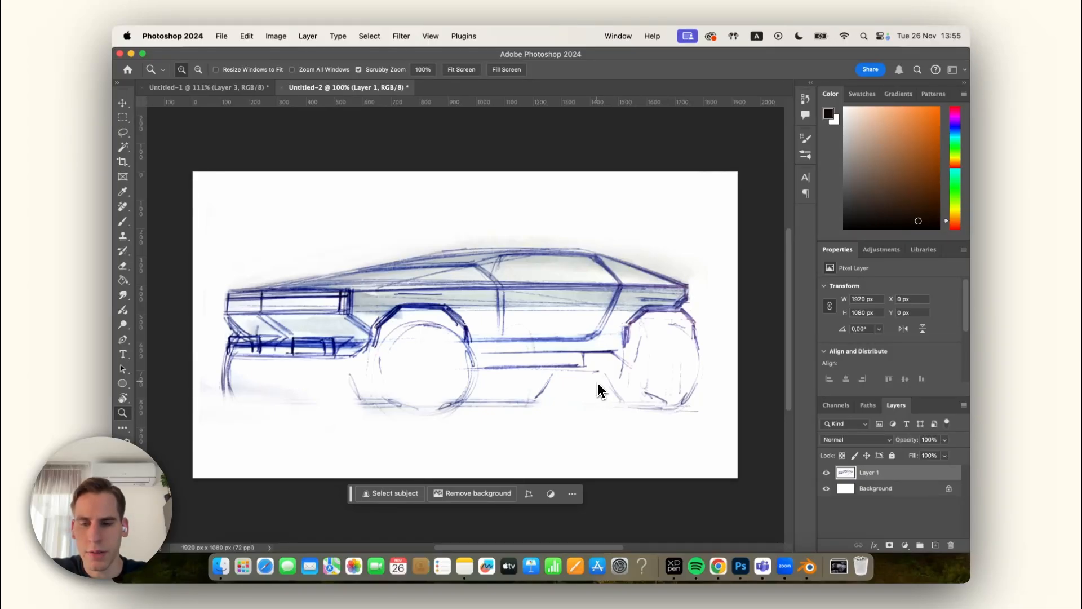
{"action": "key", "text": "super+a"}
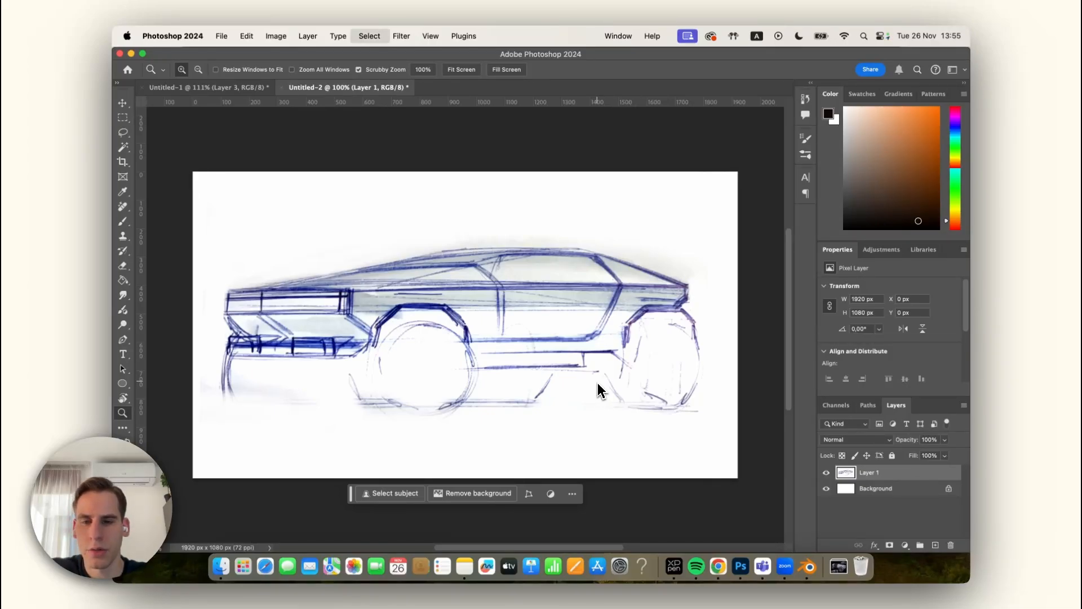
{"action": "key", "text": "ctrl+Right"}
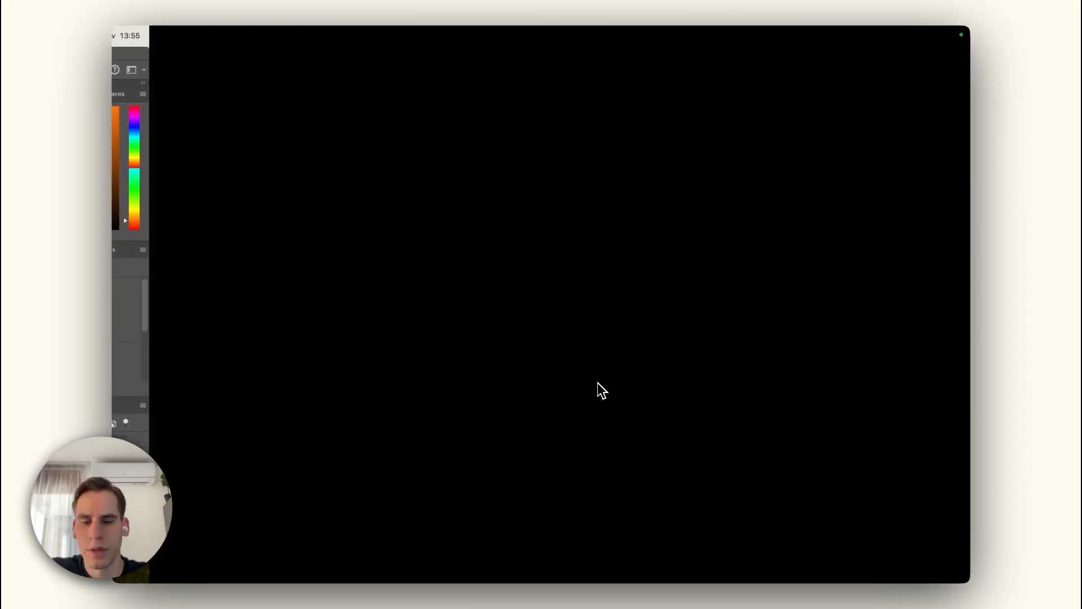
{"action": "key", "text": "super+v"}
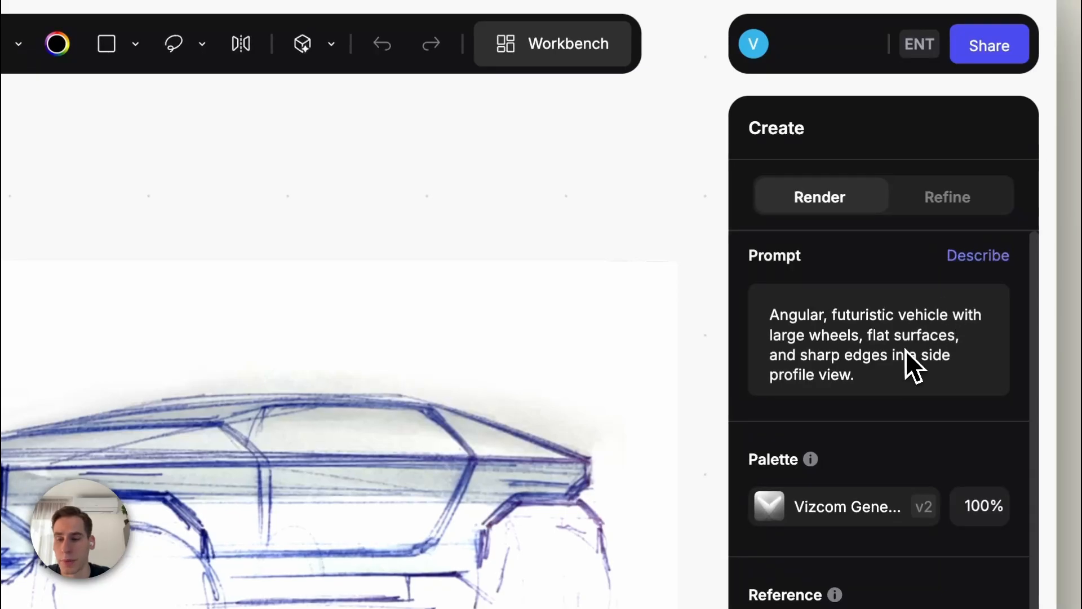
- Copy the vehicle description prompt from Studio into a new prompt node linked to the sketch in Workbench
{"action": "left_click", "coordinate": [888, 383]}
{"action": "key", "text": "ctrl+a"}
{"action": "key", "text": "ctrl+c"}
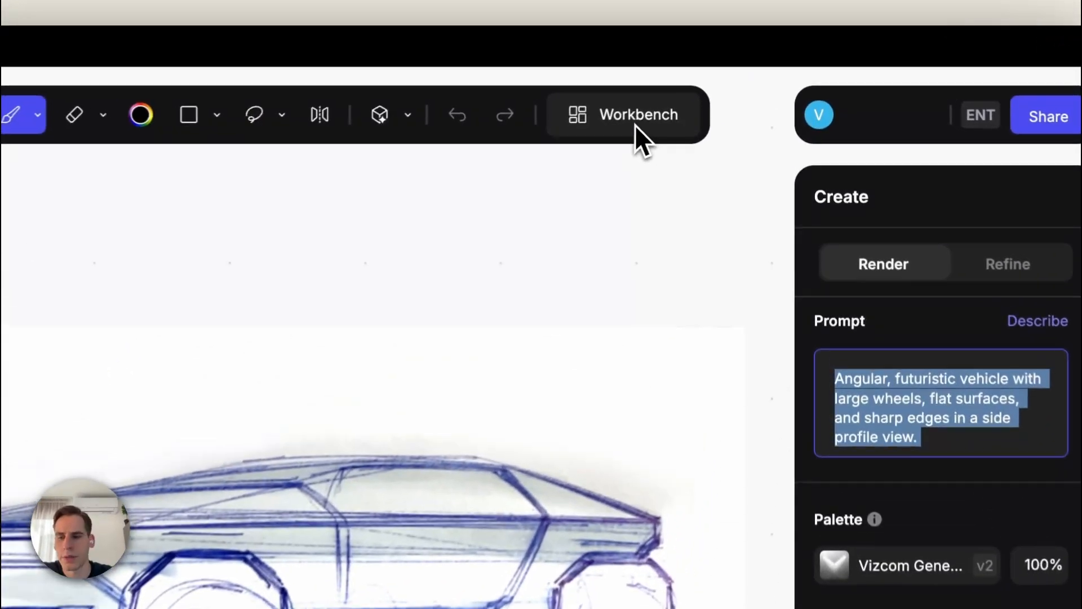
{"action": "left_click", "coordinate": [674, 95]}
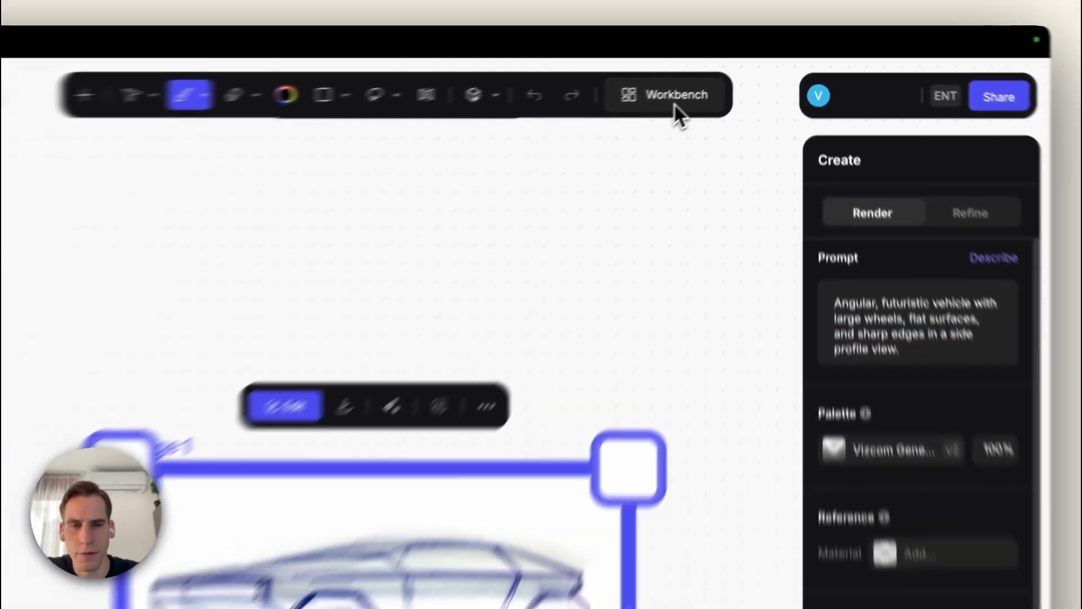
{"action": "left_click_drag", "start_coordinate": [565, 356], "coordinate": [597, 354]}
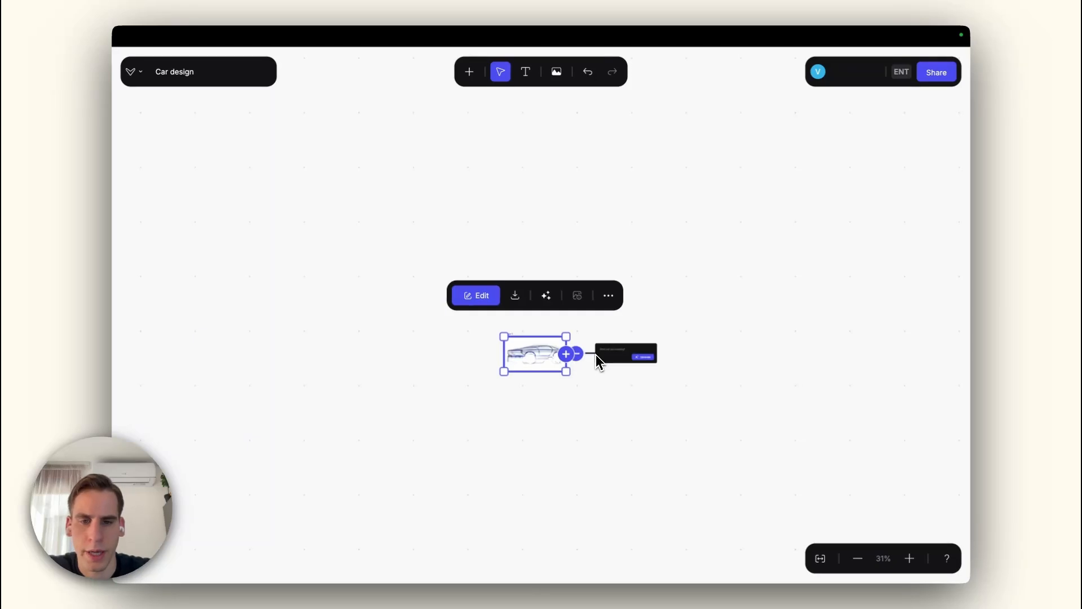
{"action": "left_click", "coordinate": [640, 342]}
{"action": "key", "text": "ctrl+v"}
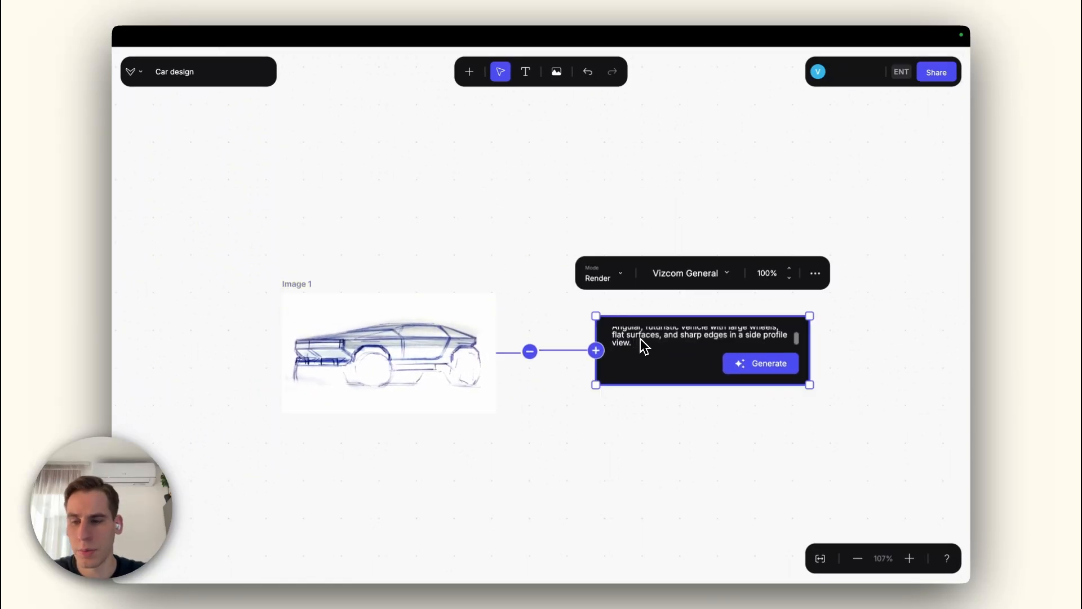
- Move the prompt node closer to the car sketch
{"action": "left_click", "coordinate": [696, 440]}
{"action": "left_click_drag", "start_coordinate": [687, 384], "coordinate": [635, 375]}
{"action": "left_click", "coordinate": [650, 419]}
{"action": "scroll", "coordinate": [660, 419], "scroll_direction": "down", "scroll_amount": 1}
{"action": "left_click_drag", "start_coordinate": [736, 410], "coordinate": [691, 410]}
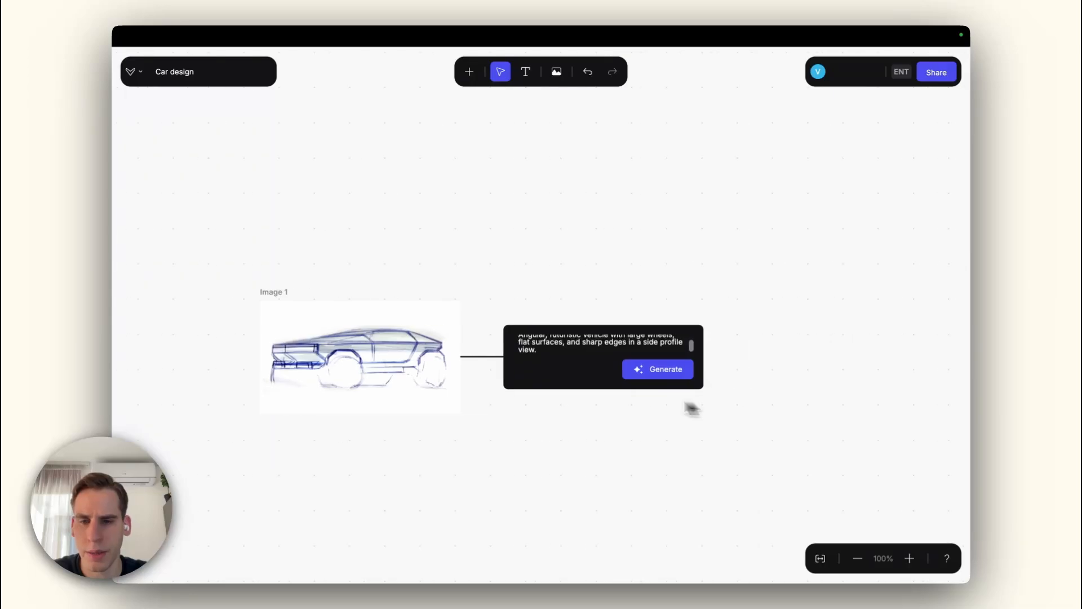
- Set the prompt node's influence to 80% and generate a render with the Vizcom General palette
{"action": "scroll", "coordinate": [372, 372], "scroll_direction": "up", "scroll_amount": 3}
{"action": "scroll", "coordinate": [373, 377], "scroll_direction": "up", "scroll_amount": 5}
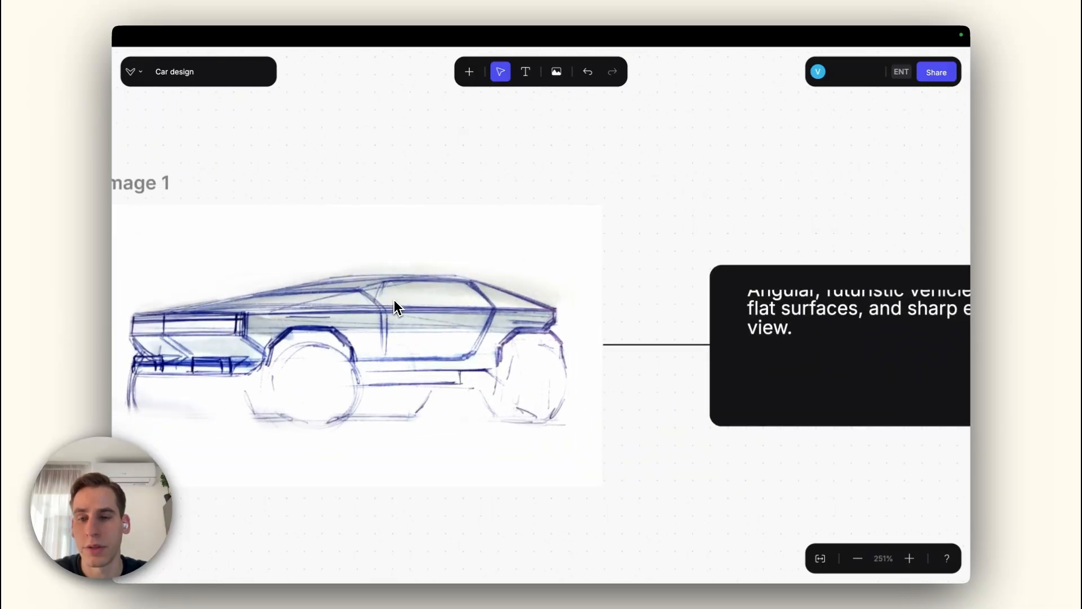
{"action": "scroll", "coordinate": [394, 307], "scroll_direction": "down", "scroll_amount": 5}
{"action": "scroll", "coordinate": [511, 372], "scroll_direction": "right", "scroll_amount": 3}
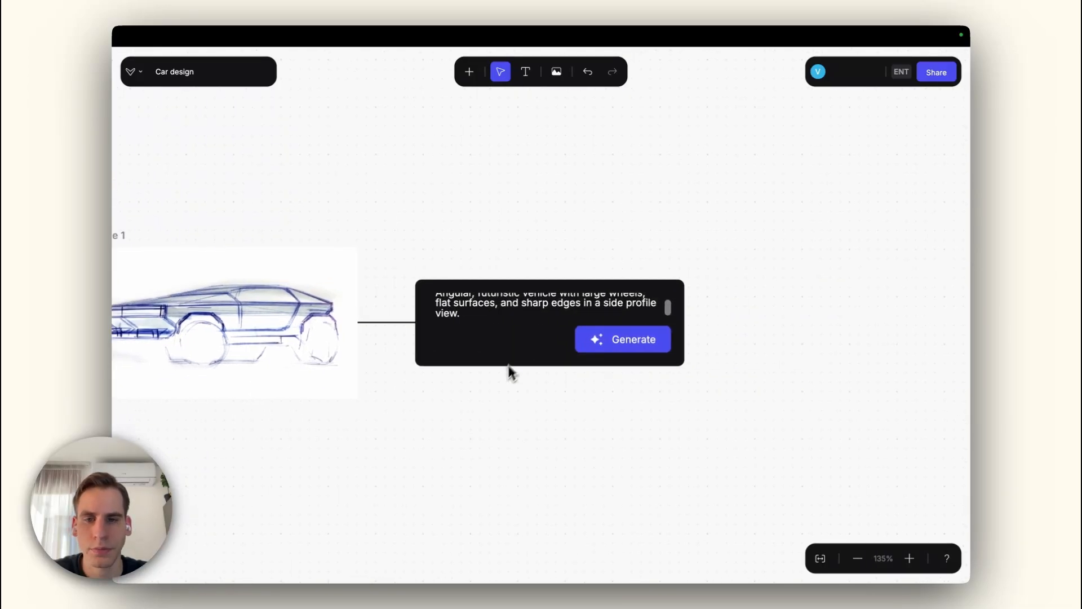
{"action": "left_click", "coordinate": [525, 350]}
{"action": "left_click", "coordinate": [636, 242]}
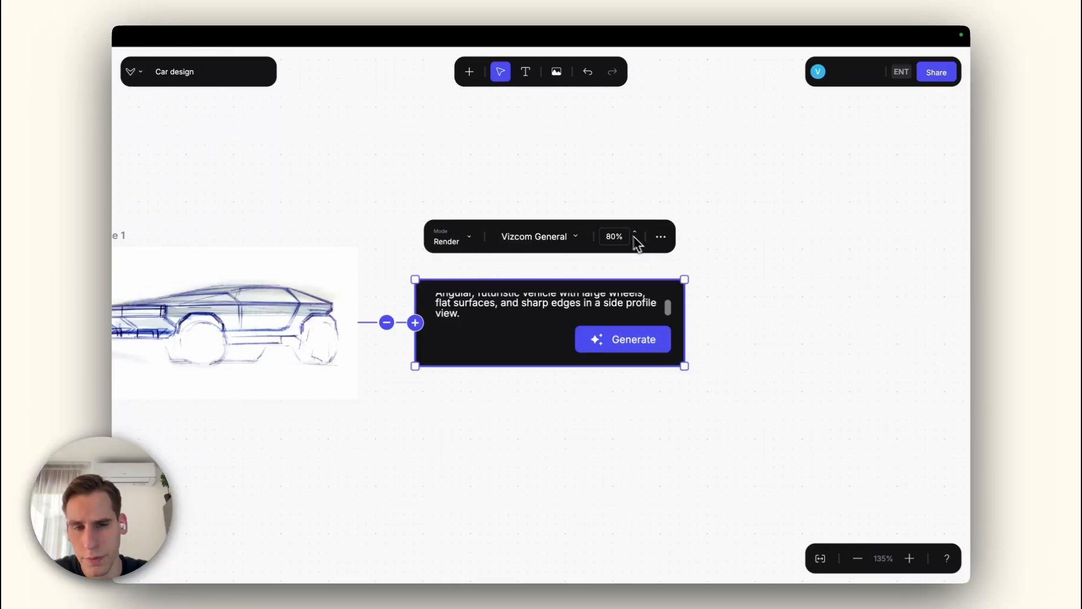
{"action": "left_click", "coordinate": [592, 338]}
- Generate further renders of the sketch with the Surface Sculpt and Volume Render palettes
{"action": "left_click", "coordinate": [534, 236]}
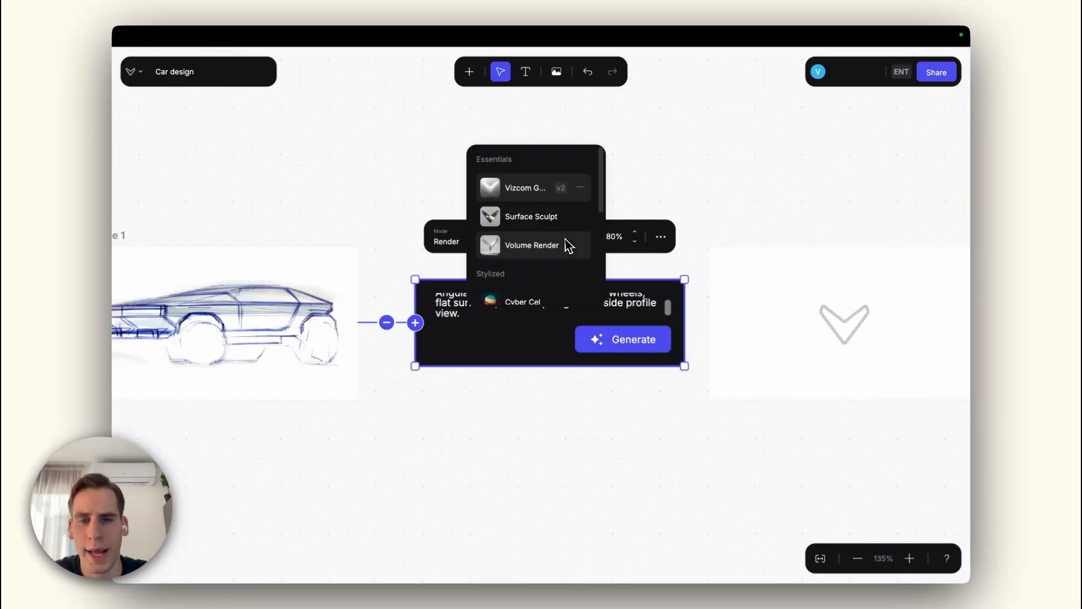
{"action": "left_click", "coordinate": [549, 224]}
{"action": "left_click", "coordinate": [616, 338]}
{"action": "left_click", "coordinate": [536, 237]}
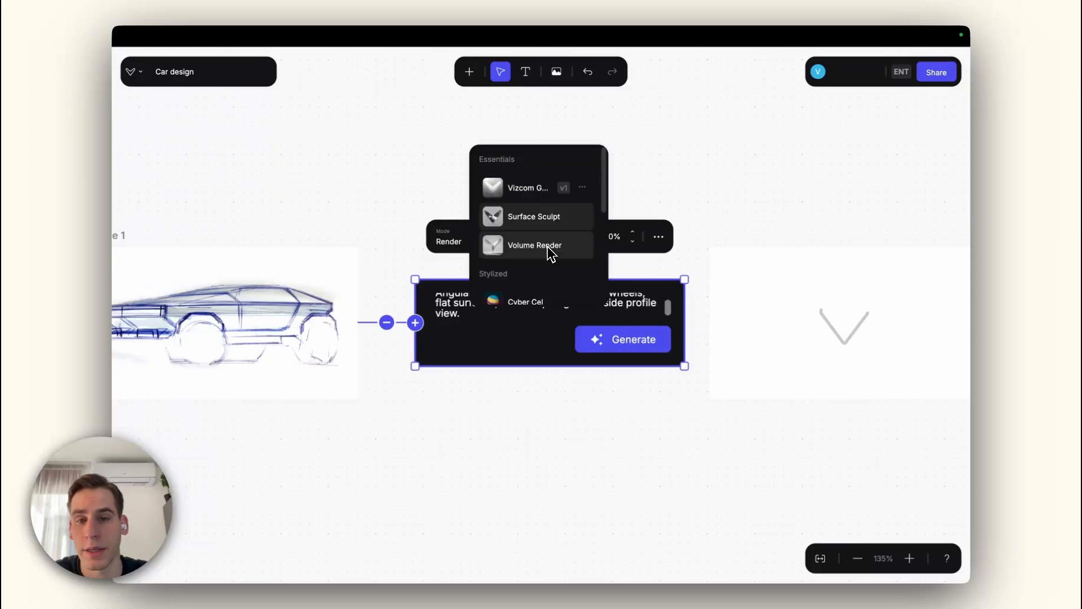
{"action": "left_click", "coordinate": [541, 248]}
{"action": "left_click", "coordinate": [609, 339]}
- Generate renders with the Cyber Cel palette and further palettes, up to Exterior
{"action": "left_click", "coordinate": [535, 236]}
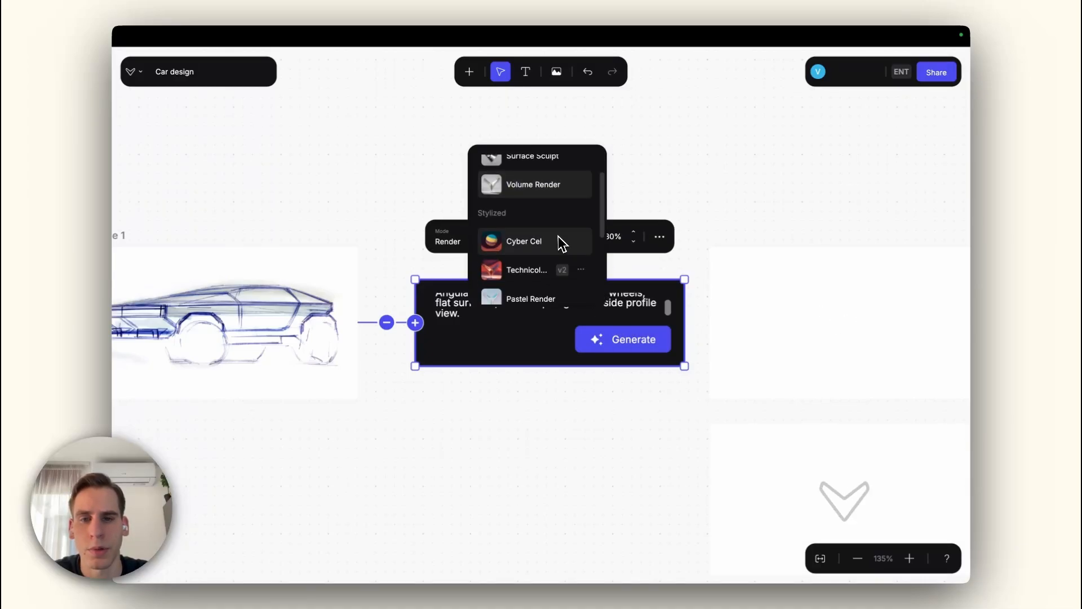
{"action": "left_click", "coordinate": [552, 244]}
{"action": "left_click", "coordinate": [623, 338]}
{"action": "left_click", "coordinate": [534, 236]}
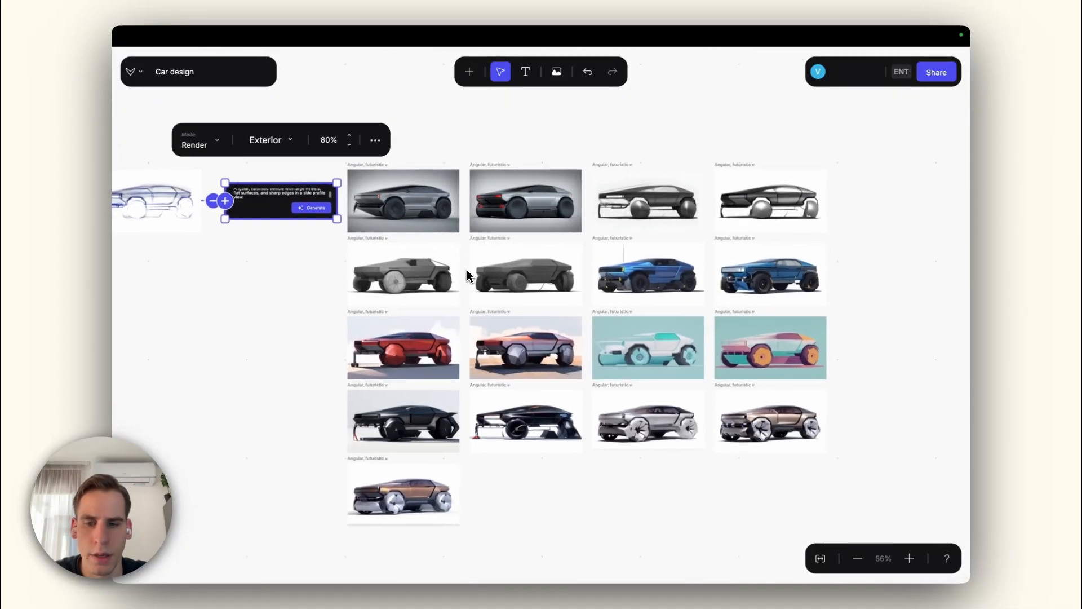
- Examine the silver and black-and-white car renders in the top row up close, one by one
{"action": "scroll", "coordinate": [411, 203], "scroll_direction": "up", "scroll_amount": 10}
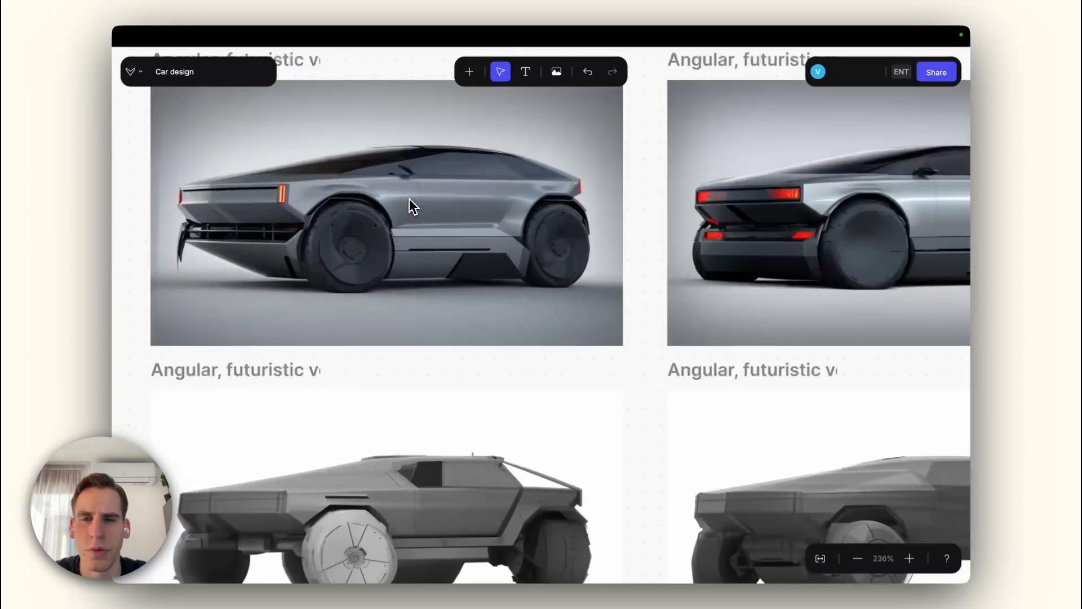
{"action": "scroll", "coordinate": [409, 199], "scroll_direction": "left", "scroll_amount": 3}
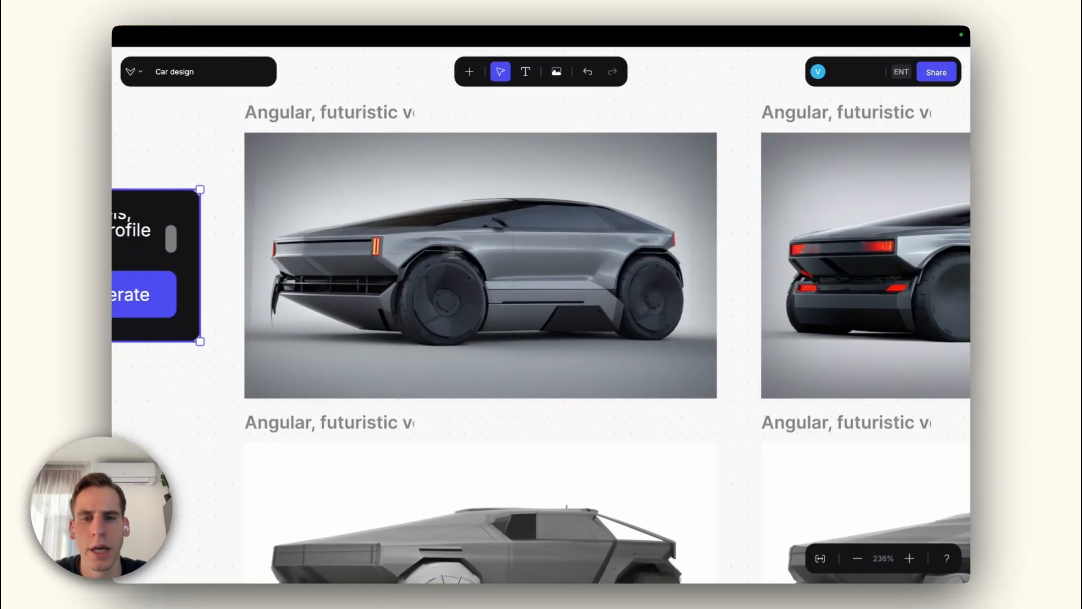
{"action": "scroll", "coordinate": [508, 265], "scroll_direction": "down", "scroll_amount": 3}
{"action": "scroll", "coordinate": [620, 276], "scroll_direction": "right", "scroll_amount": 5}
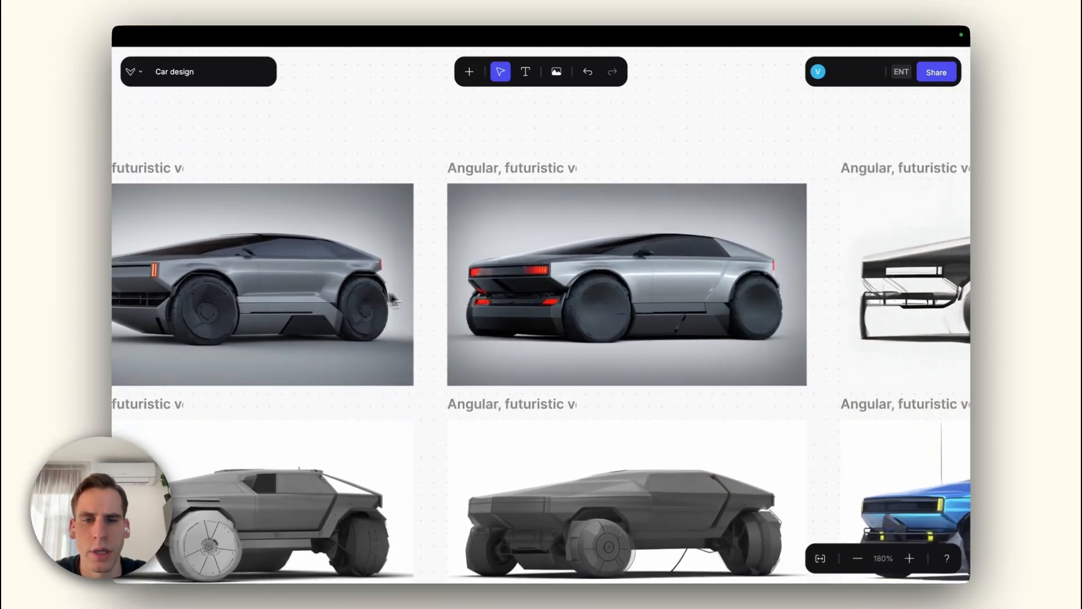
{"action": "scroll", "coordinate": [556, 281], "scroll_direction": "up", "scroll_amount": 3}
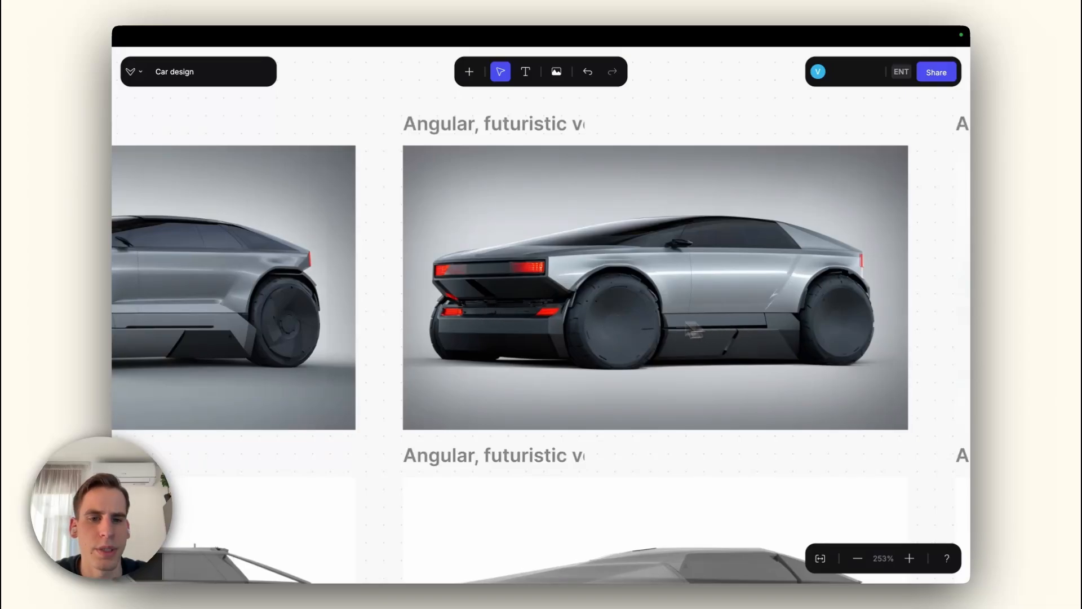
{"action": "scroll", "coordinate": [556, 319], "scroll_direction": "down", "scroll_amount": 2}
{"action": "scroll", "coordinate": [555, 319], "scroll_direction": "right", "scroll_amount": 5}
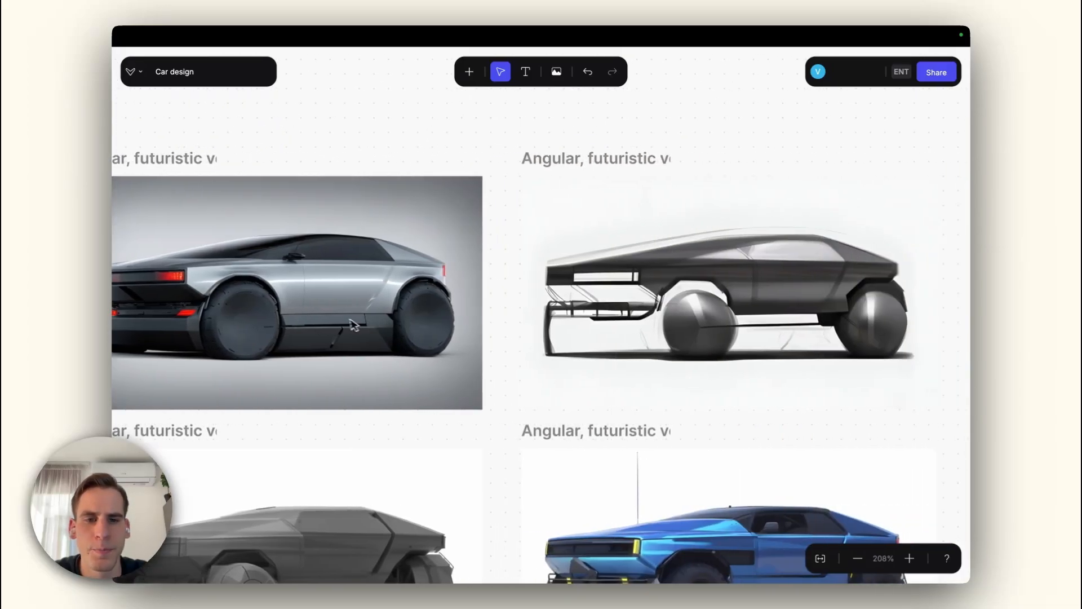
{"action": "scroll", "coordinate": [556, 319], "scroll_direction": "right", "scroll_amount": 4}
{"action": "scroll", "coordinate": [468, 299], "scroll_direction": "right", "scroll_amount": 6}
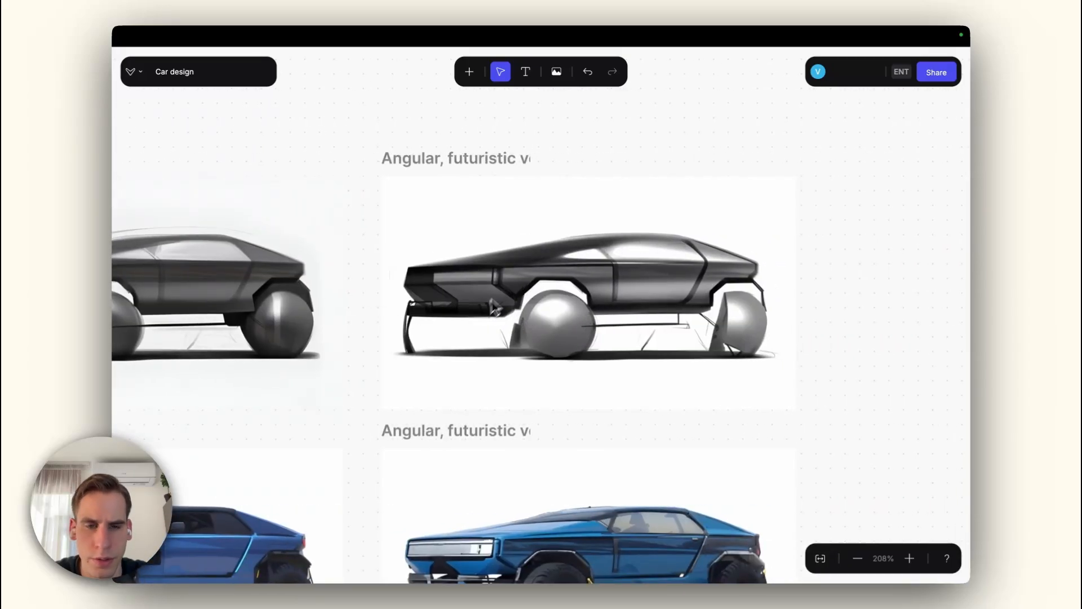
- Look through the lower rows of renders, comparing the grey, blue, painterly, pastel, black and bronze car variants
{"action": "scroll", "coordinate": [597, 300], "scroll_direction": "down", "scroll_amount": 3}
{"action": "scroll", "coordinate": [600, 259], "scroll_direction": "down", "scroll_amount": 3}
{"action": "scroll", "coordinate": [505, 306], "scroll_direction": "left", "scroll_amount": 6}
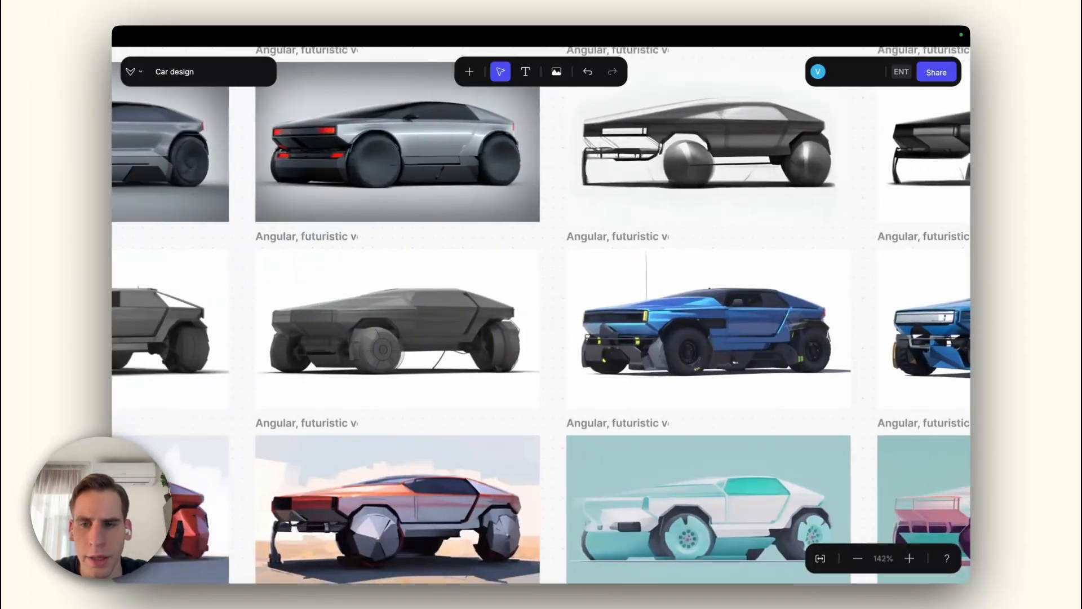
{"action": "scroll", "coordinate": [785, 346], "scroll_direction": "left", "scroll_amount": 6}
{"action": "scroll", "coordinate": [786, 345], "scroll_direction": "down", "scroll_amount": 3}
{"action": "scroll", "coordinate": [756, 280], "scroll_direction": "right", "scroll_amount": 4}
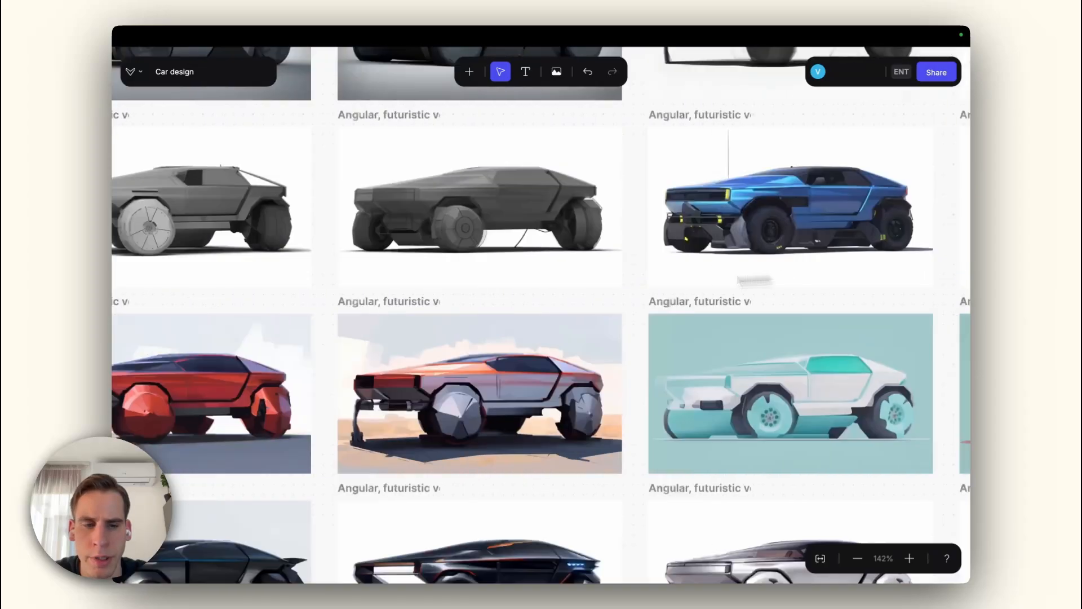
{"action": "scroll", "coordinate": [473, 273], "scroll_direction": "right", "scroll_amount": 5}
{"action": "scroll", "coordinate": [536, 303], "scroll_direction": "up", "scroll_amount": 2}
{"action": "scroll", "coordinate": [564, 293], "scroll_direction": "right", "scroll_amount": 3}
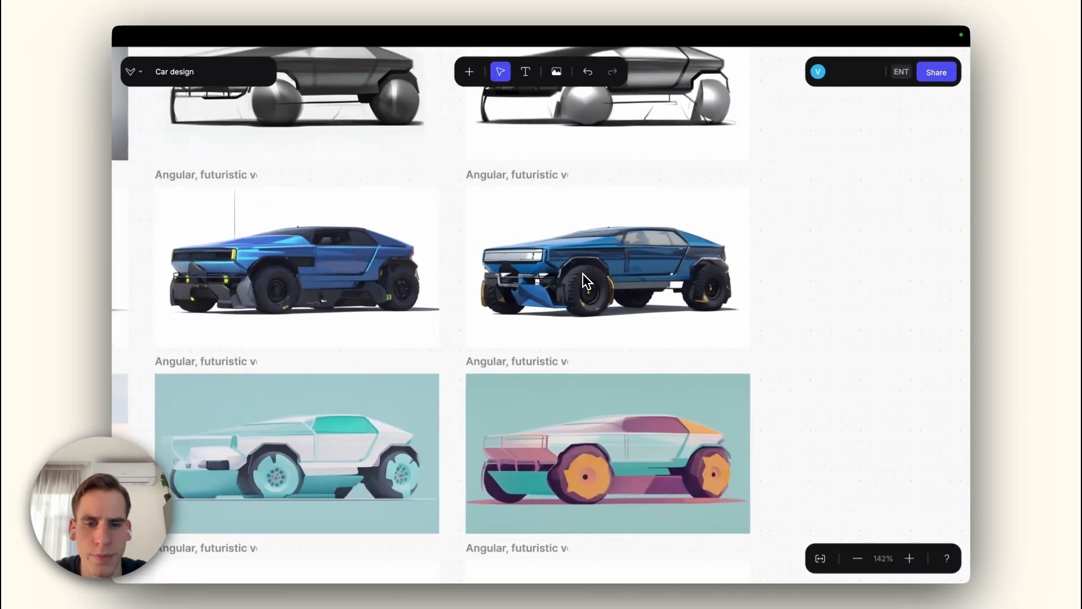
{"action": "scroll", "coordinate": [586, 280], "scroll_direction": "down", "scroll_amount": 3}
{"action": "scroll", "coordinate": [586, 280], "scroll_direction": "left", "scroll_amount": 2}
{"action": "scroll", "coordinate": [601, 285], "scroll_direction": "down", "scroll_amount": 3}
{"action": "scroll", "coordinate": [625, 192], "scroll_direction": "left", "scroll_amount": 1}
{"action": "scroll", "coordinate": [625, 191], "scroll_direction": "down", "scroll_amount": 1}
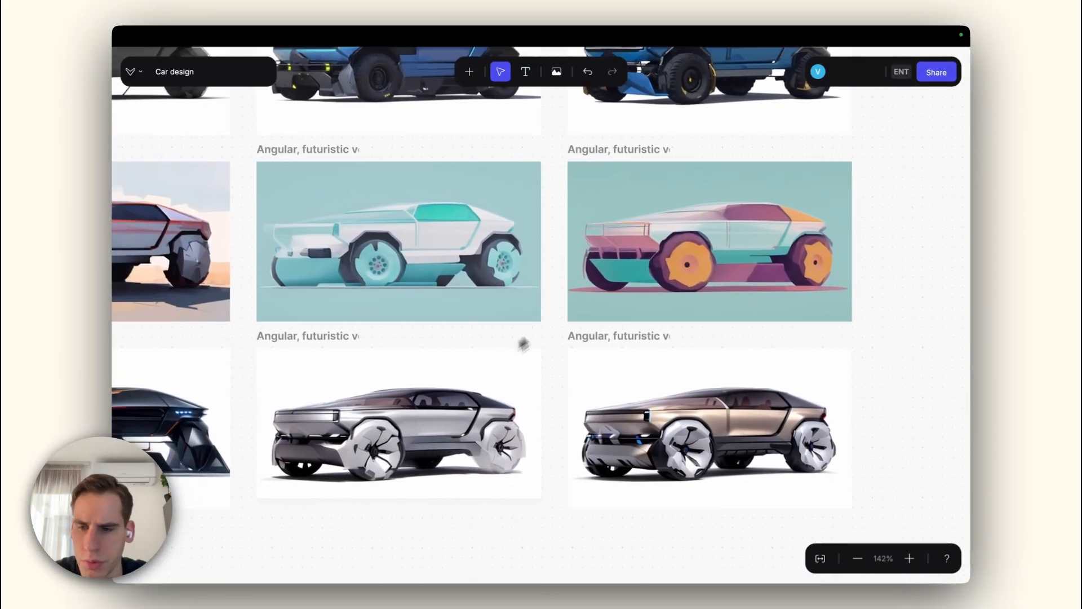
{"action": "scroll", "coordinate": [681, 278], "scroll_direction": "down", "scroll_amount": 2}
{"action": "scroll", "coordinate": [681, 278], "scroll_direction": "left", "scroll_amount": 10}
{"action": "scroll", "coordinate": [838, 319], "scroll_direction": "down", "scroll_amount": 2}
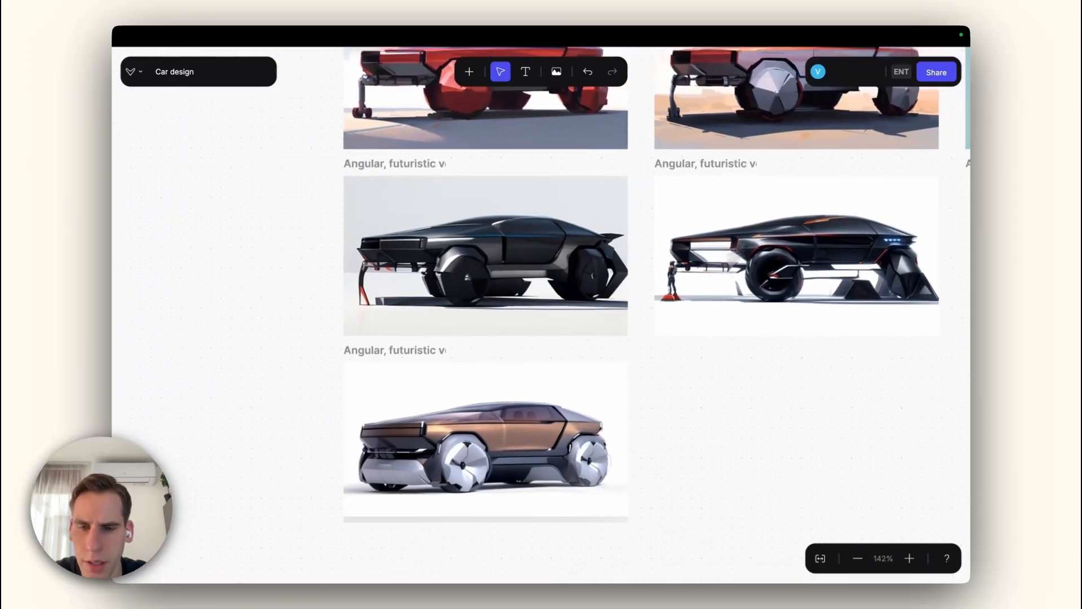
{"action": "scroll", "coordinate": [705, 321], "scroll_direction": "left", "scroll_amount": 1}
{"action": "scroll", "coordinate": [677, 339], "scroll_direction": "down", "scroll_amount": 2}
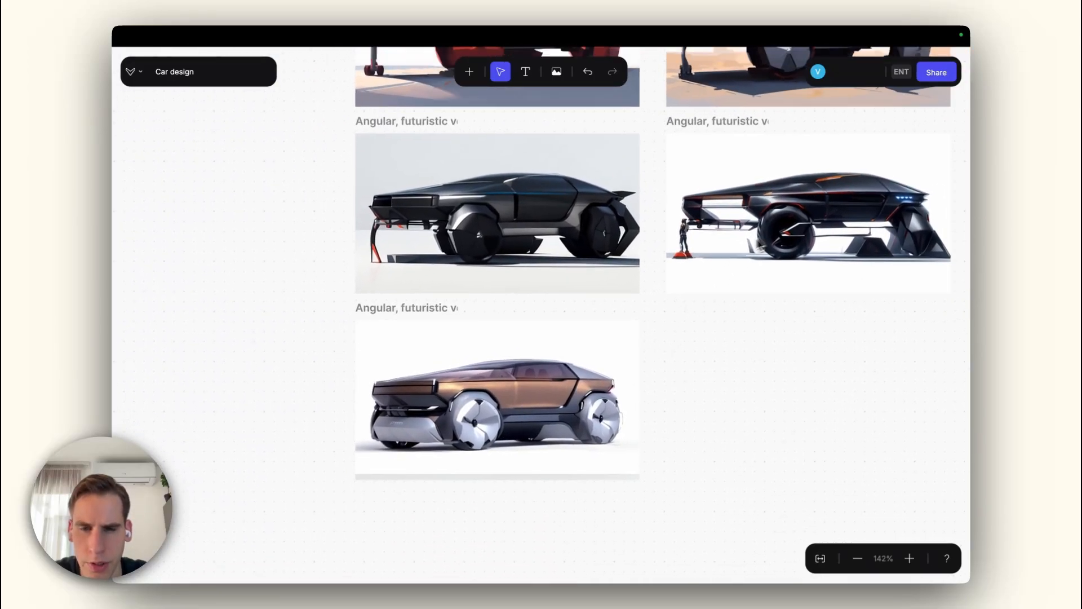
- Return to the top row and inspect the second silver car render beside its neighbouring variants
{"action": "scroll", "coordinate": [672, 337], "scroll_direction": "up", "scroll_amount": 6}
{"action": "scroll", "coordinate": [672, 337], "scroll_direction": "right", "scroll_amount": 8}
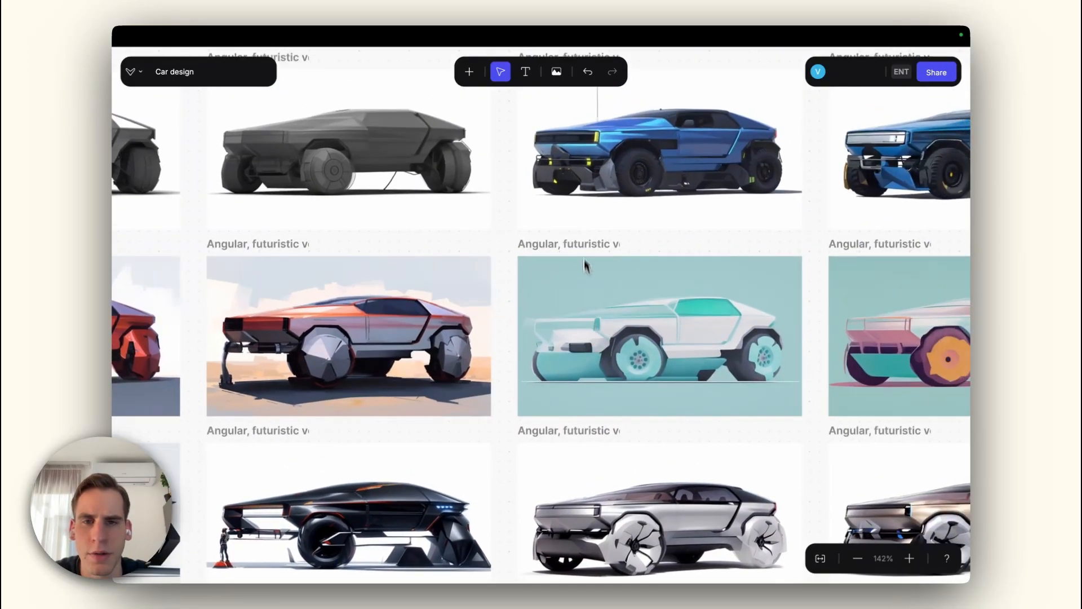
{"action": "scroll", "coordinate": [584, 265], "scroll_direction": "up", "scroll_amount": 5}
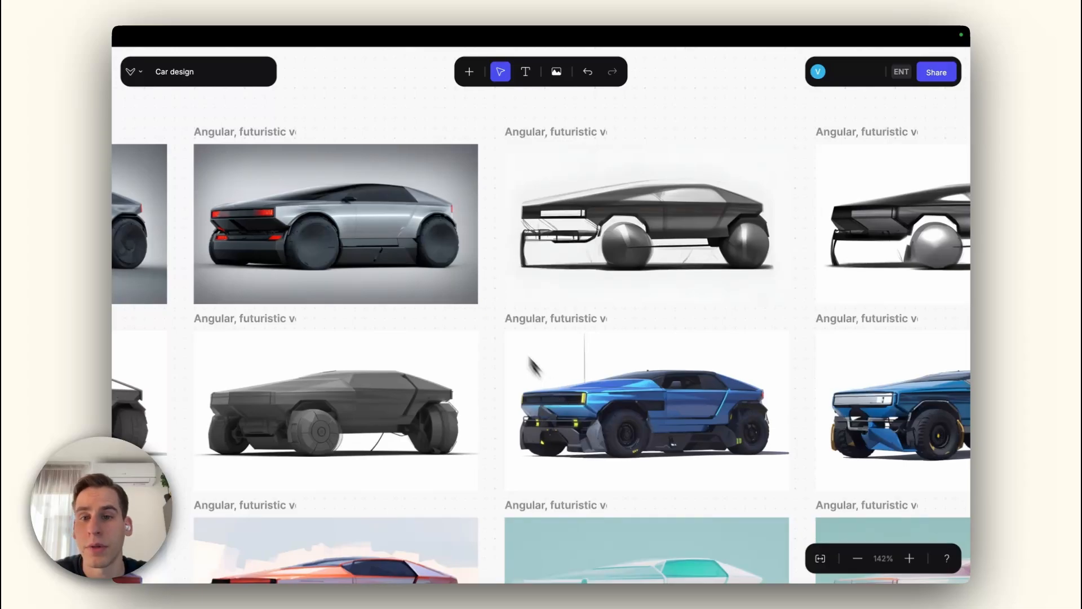
{"action": "scroll", "coordinate": [527, 367], "scroll_direction": "left", "scroll_amount": 3}
{"action": "scroll", "coordinate": [628, 314], "scroll_direction": "up", "scroll_amount": 5}
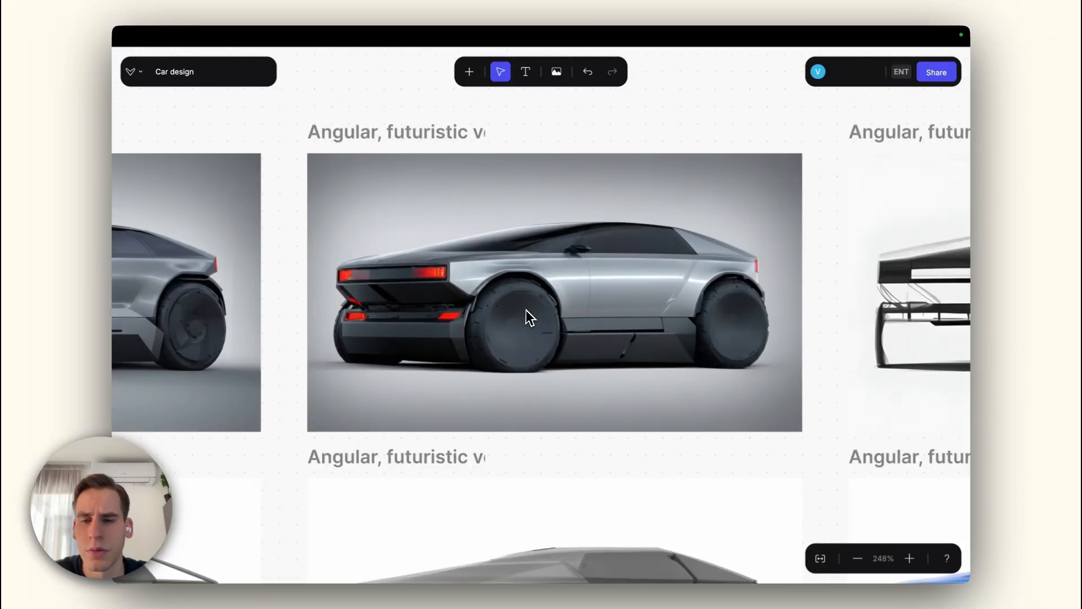
{"action": "scroll", "coordinate": [529, 317], "scroll_direction": "down", "scroll_amount": 4}
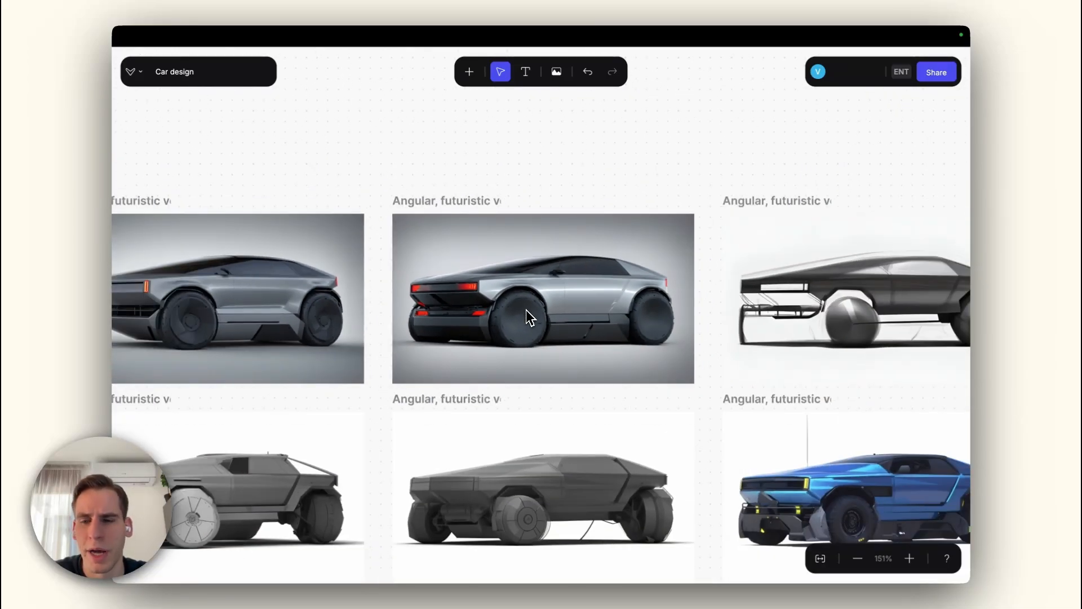
- Compare the two black-and-white renders in the top row with the second silver car render up close
{"action": "scroll", "coordinate": [528, 312], "scroll_direction": "right", "scroll_amount": 10}
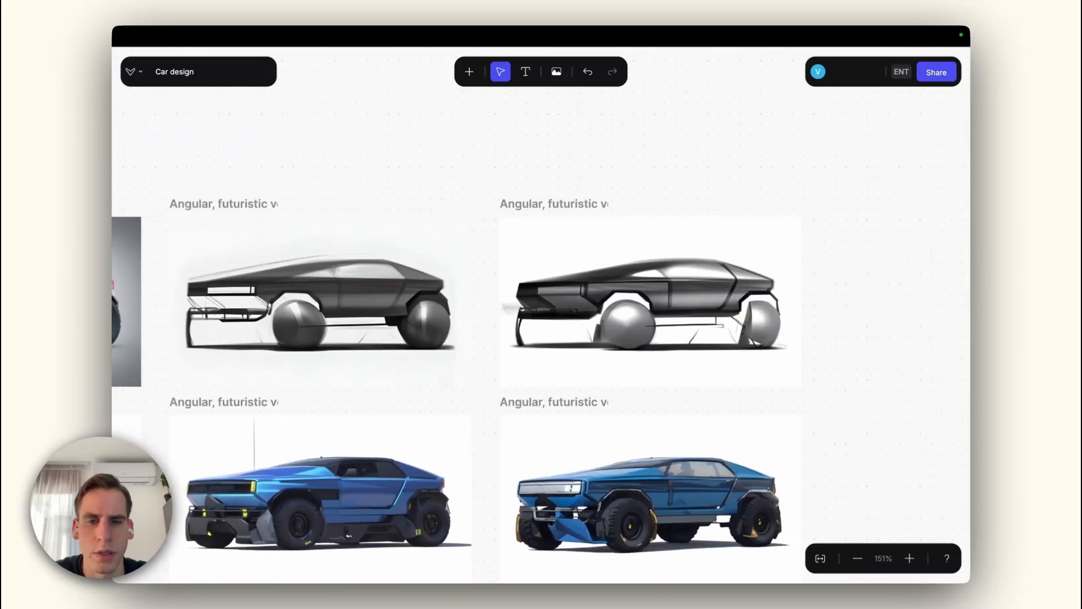
{"action": "scroll", "coordinate": [449, 306], "scroll_direction": "right", "scroll_amount": 1}
{"action": "scroll", "coordinate": [573, 287], "scroll_direction": "down", "scroll_amount": 3}
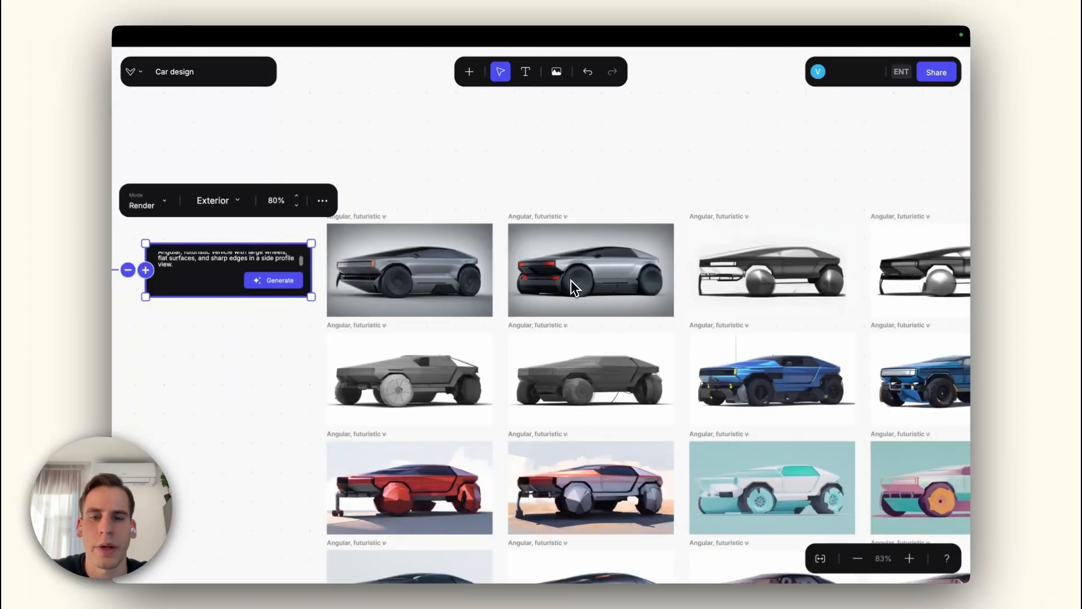
{"action": "scroll", "coordinate": [585, 313], "scroll_direction": "up", "scroll_amount": 3}
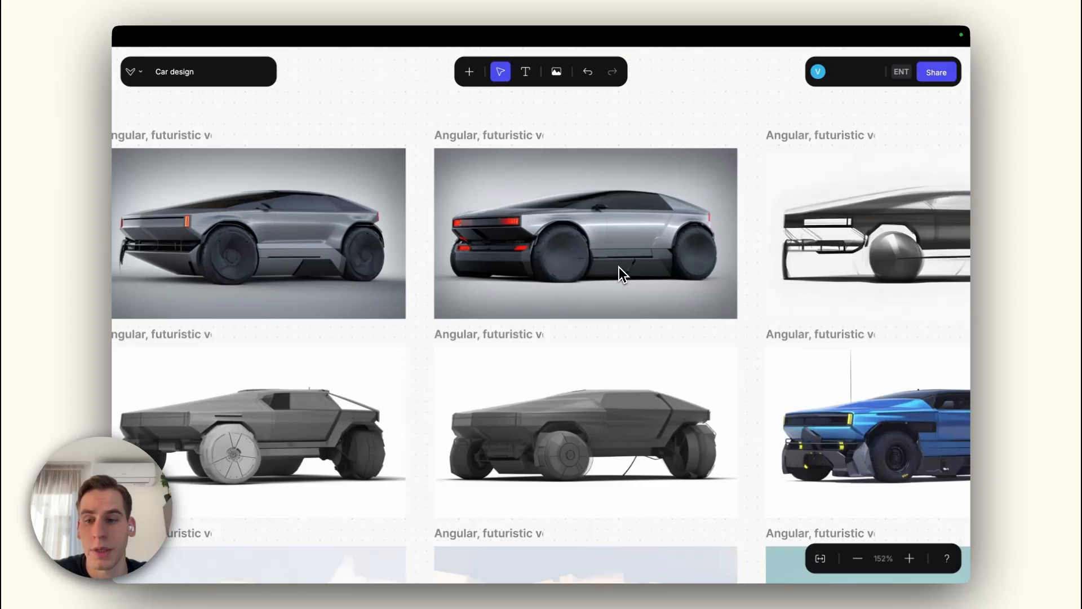
{"action": "scroll", "coordinate": [616, 267], "scroll_direction": "down", "scroll_amount": 3}
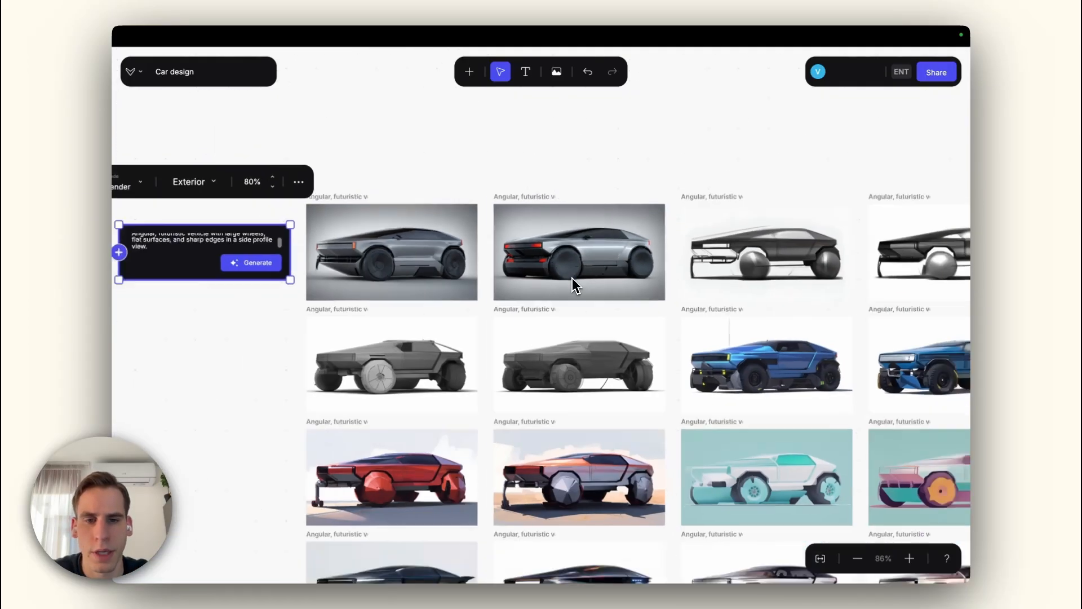
- Open the original car sketch and enter the prompt "Angular, futuristic vehicle with large wheels, flat surfaces, and sharp edges in a side profile view."
{"action": "scroll", "coordinate": [648, 321], "scroll_direction": "left", "scroll_amount": 5}
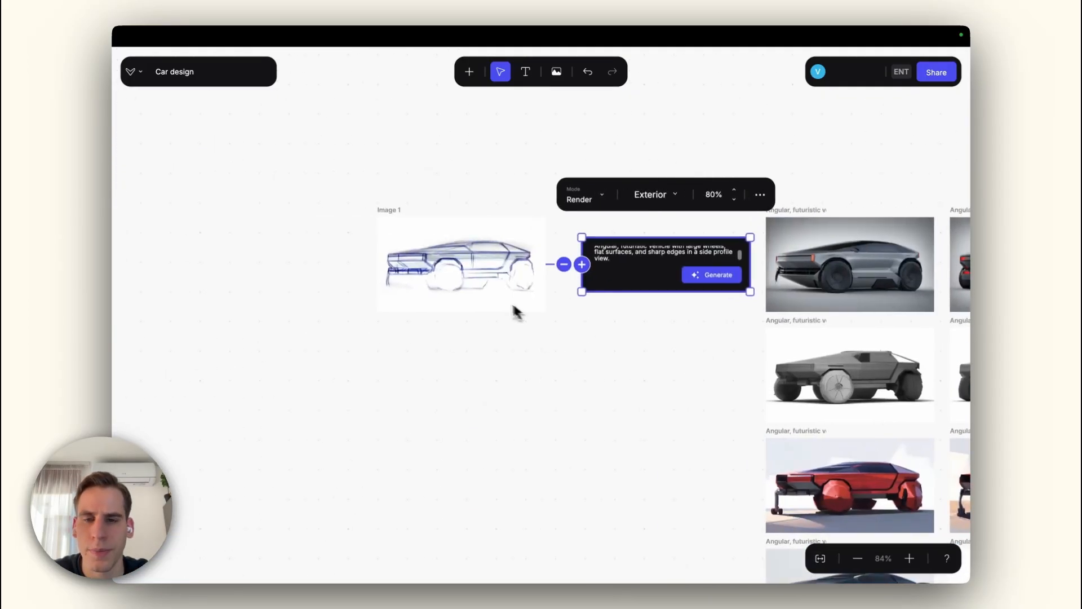
{"action": "double_click", "coordinate": [496, 300]}
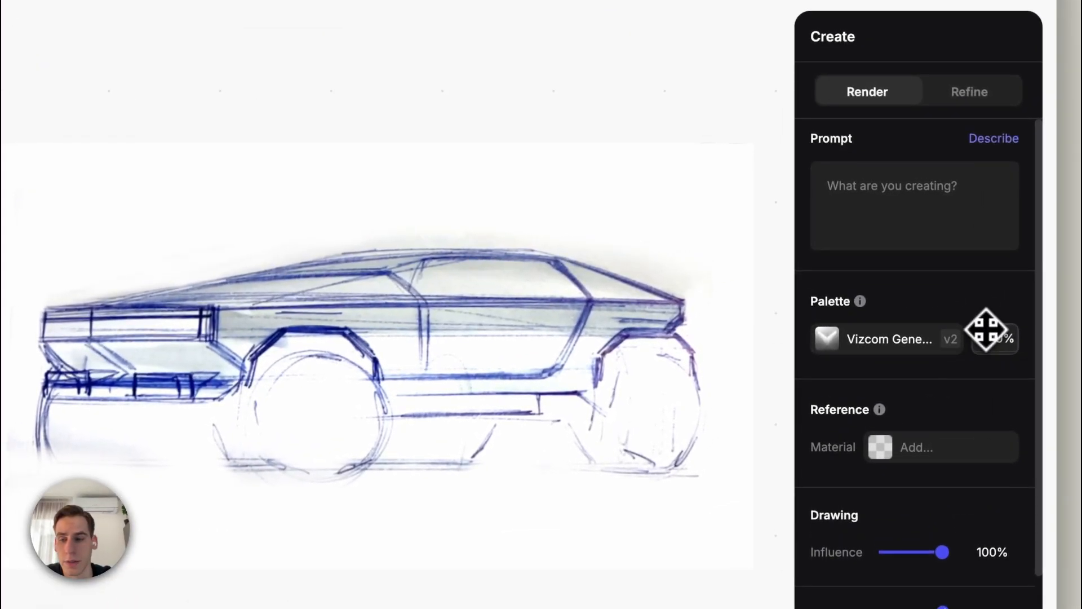
{"action": "left_click", "coordinate": [861, 190]}
{"action": "type", "text": "Angular, futuristic vehicle with large wheels, flat surfaces, and sharp edges in a side profile view."}
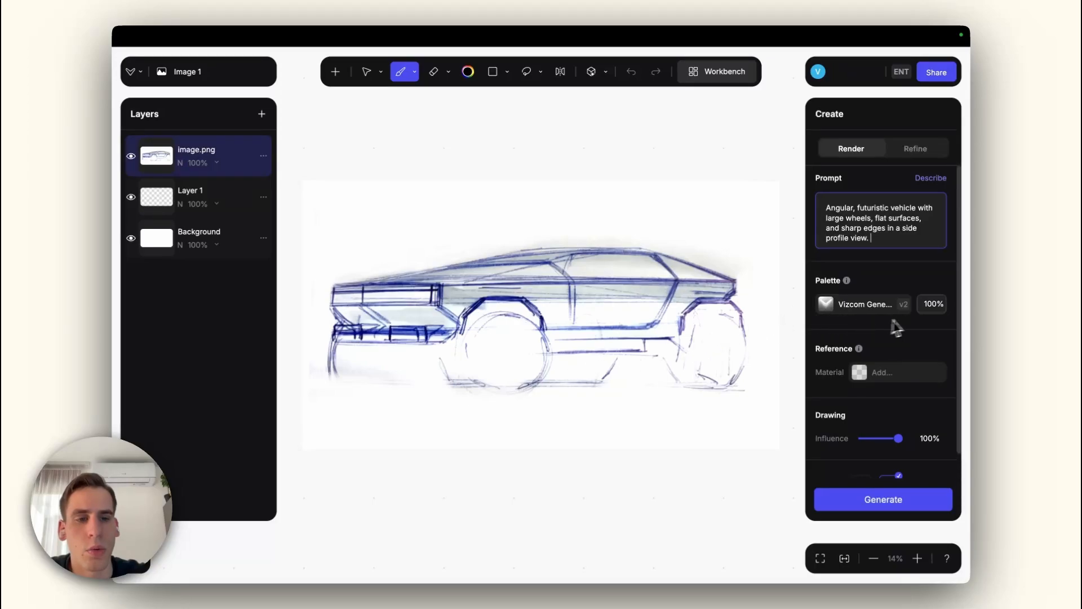
- Set the palette strength to 25% and the drawing influence to 90%, and generate renders from the sketch
{"action": "left_click", "coordinate": [932, 305]}
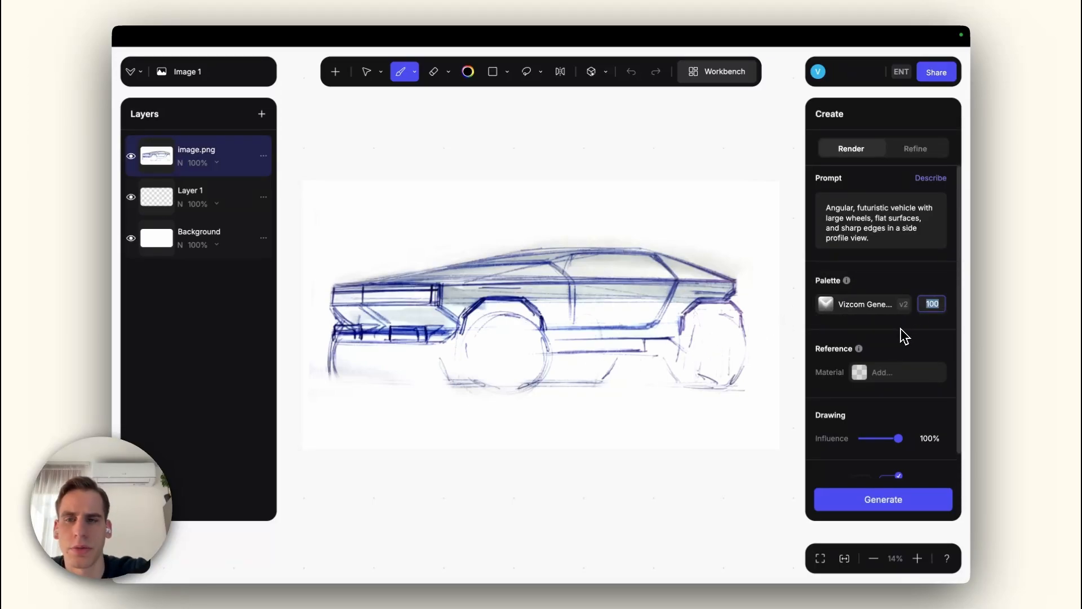
{"action": "type", "text": "25"}
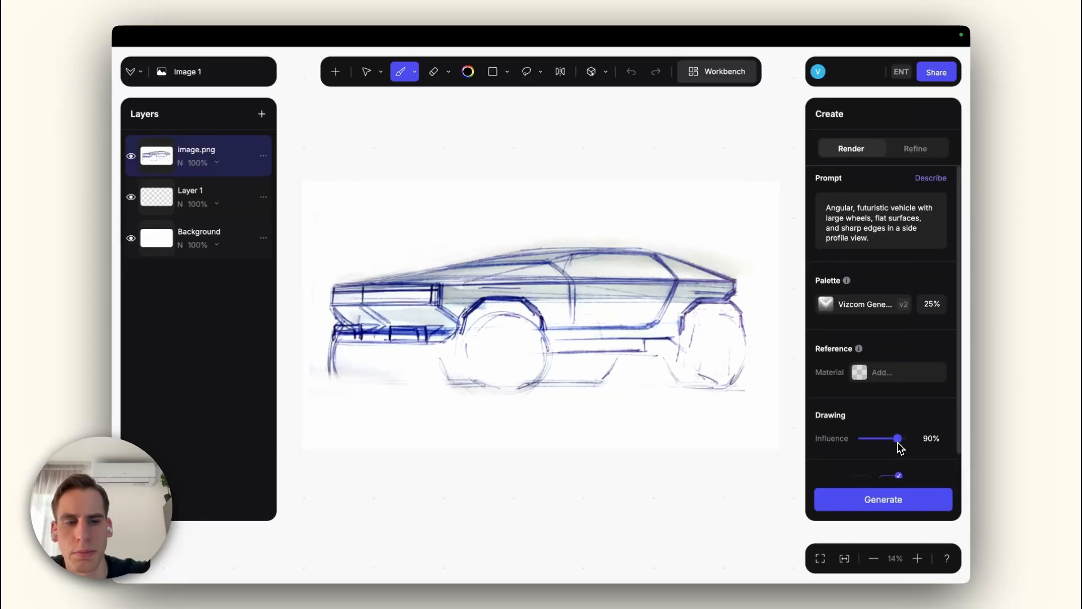
{"action": "left_click", "coordinate": [888, 500]}
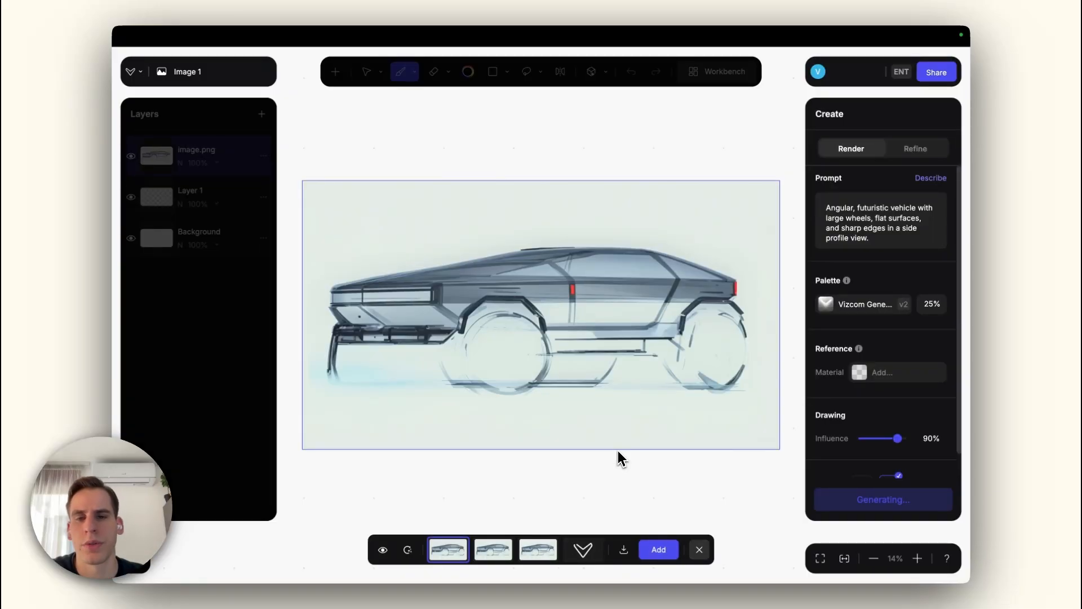
- Compare the generated renders with each other and with the underlying sketch by hiding and showing the generated image
{"action": "left_click", "coordinate": [383, 550]}
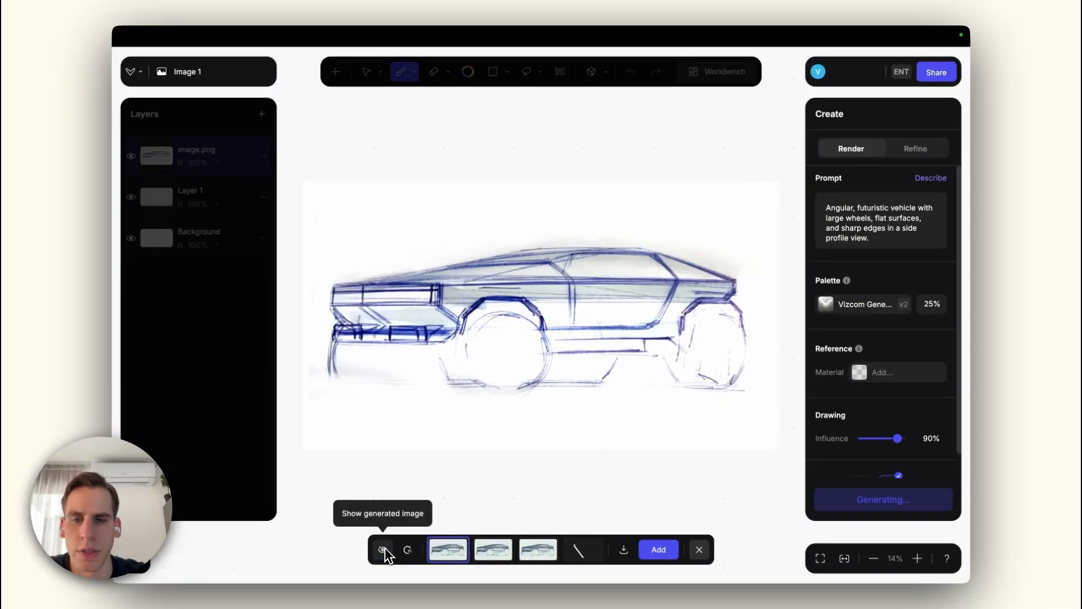
{"action": "left_click", "coordinate": [383, 550]}
{"action": "left_click", "coordinate": [383, 549]}
{"action": "left_click", "coordinate": [383, 549]}
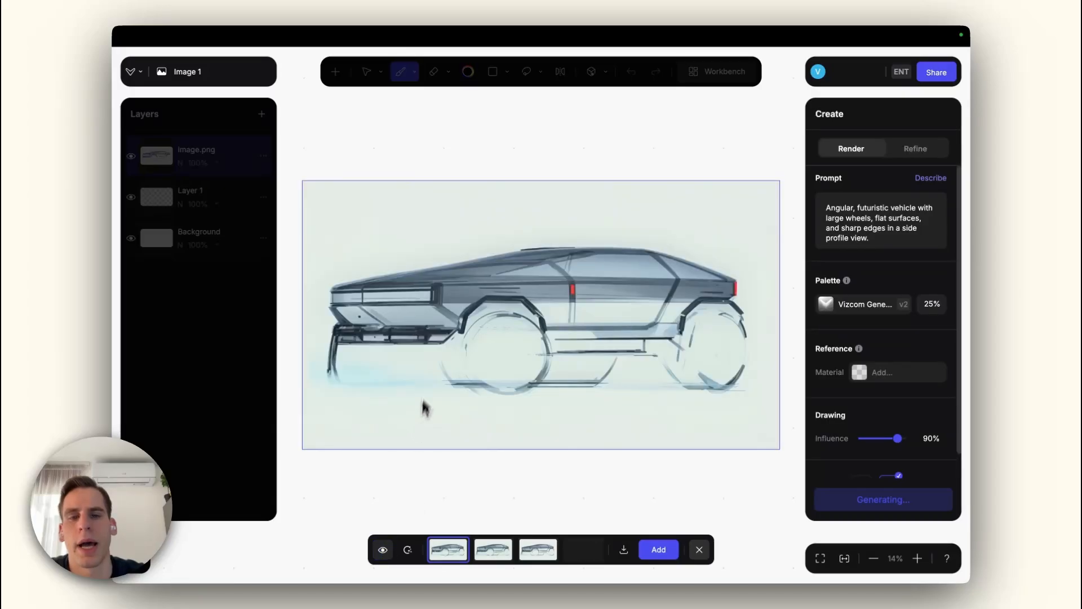
{"action": "key", "text": "Right"}
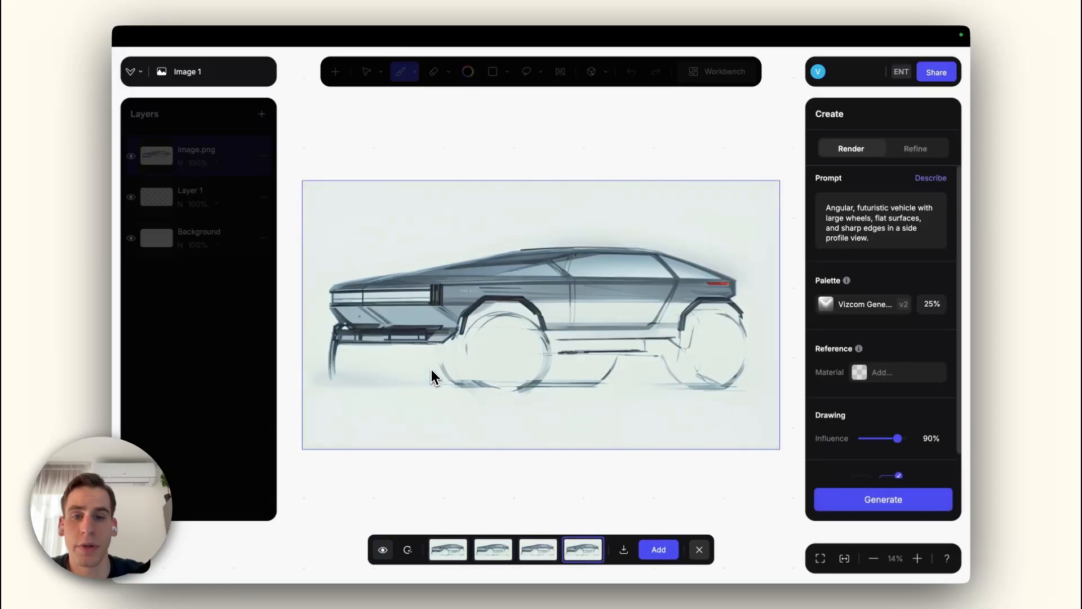
{"action": "key", "text": "Left"}
{"action": "key", "text": "Right"}
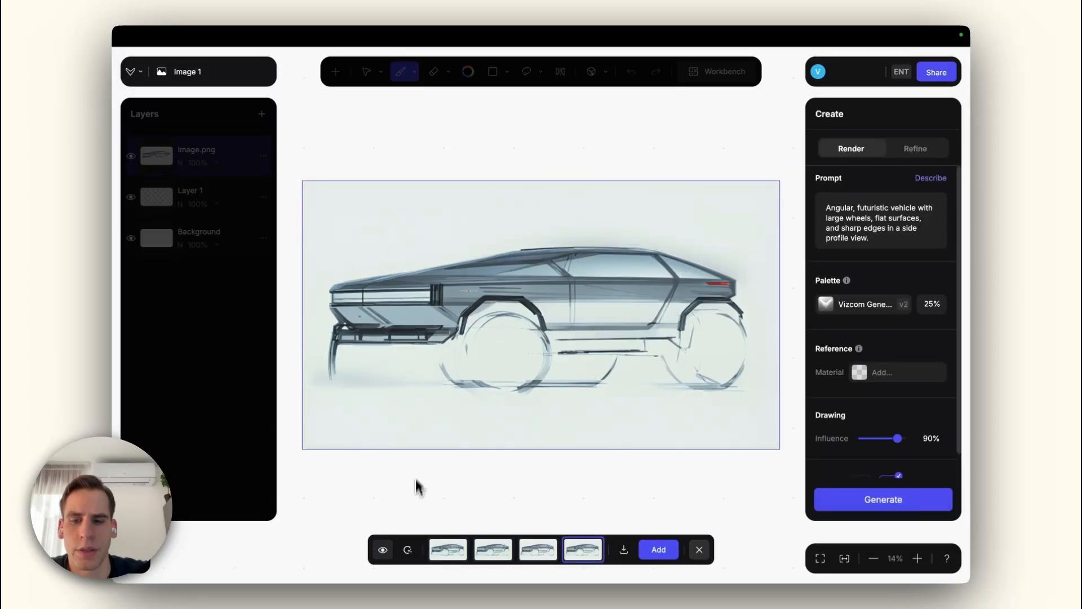
{"action": "left_click", "coordinate": [383, 550]}
{"action": "left_click", "coordinate": [383, 549]}
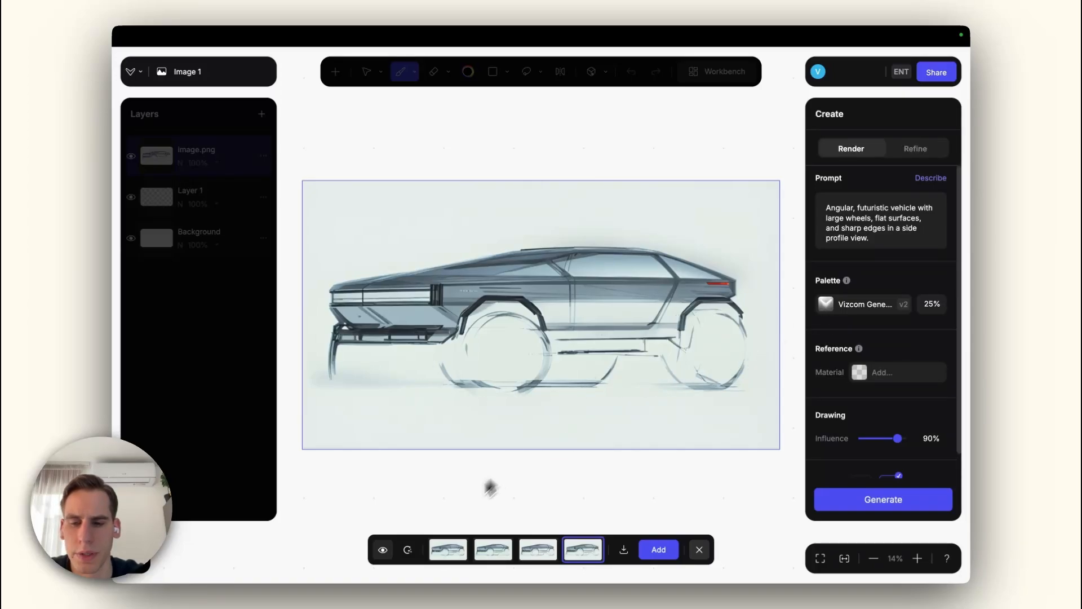
{"action": "left_click", "coordinate": [381, 551]}
{"action": "left_click", "coordinate": [381, 551]}
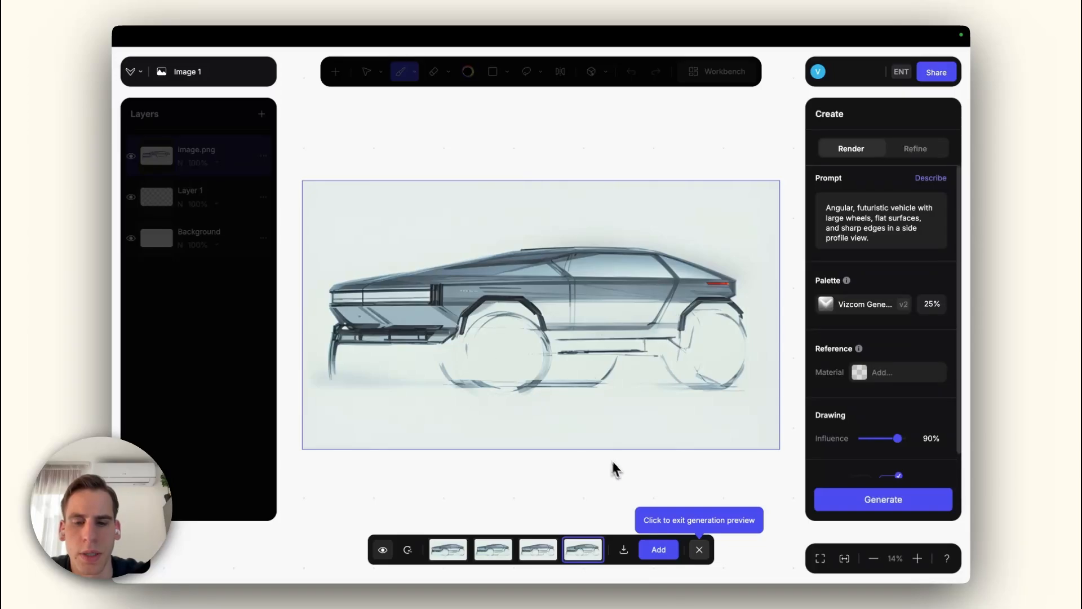
- Recheck the third render, add the fourth one as a new layer, and exit the generation preview
{"action": "left_click", "coordinate": [546, 551]}
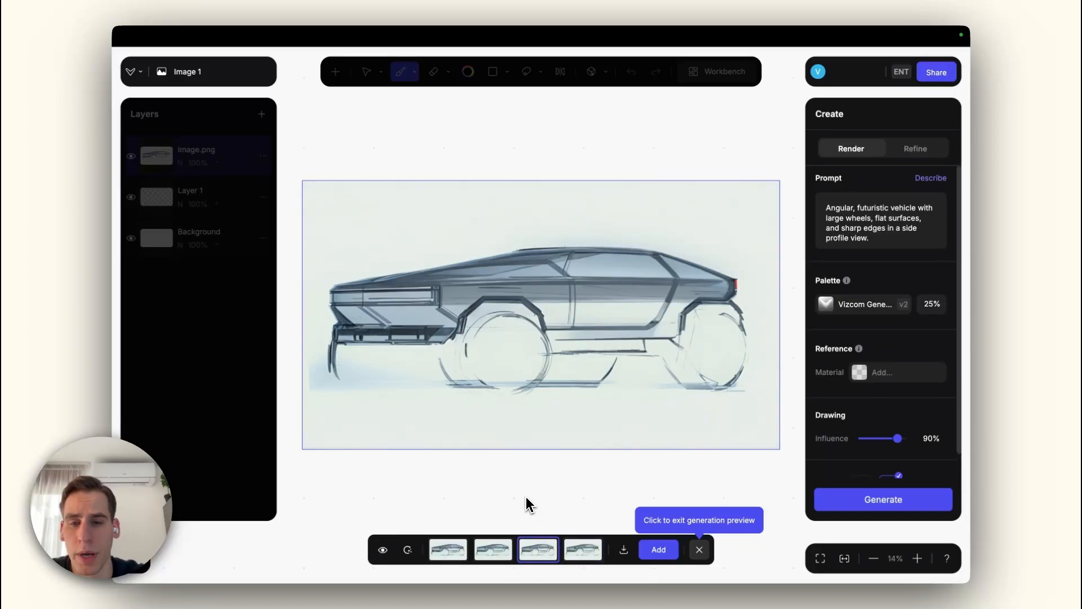
{"action": "left_click", "coordinate": [584, 550]}
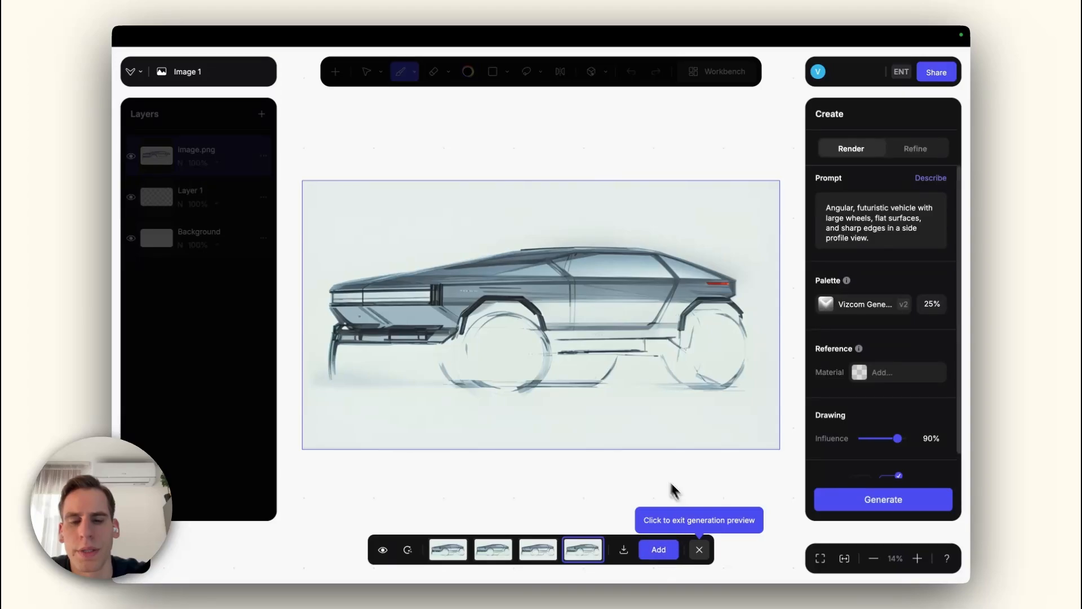
{"action": "left_click", "coordinate": [653, 555]}
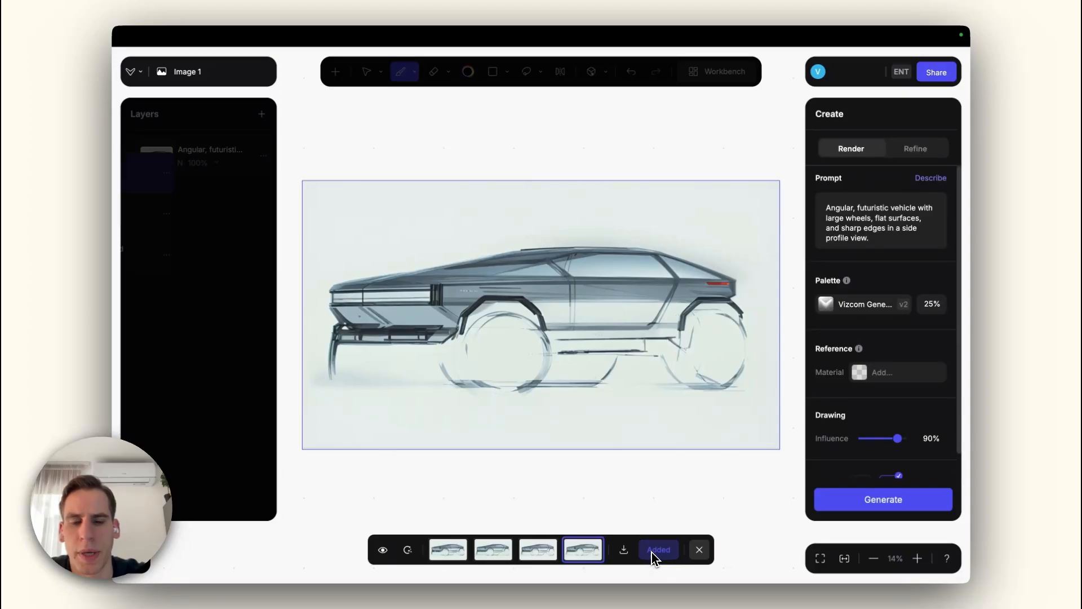
{"action": "left_click", "coordinate": [701, 551]}
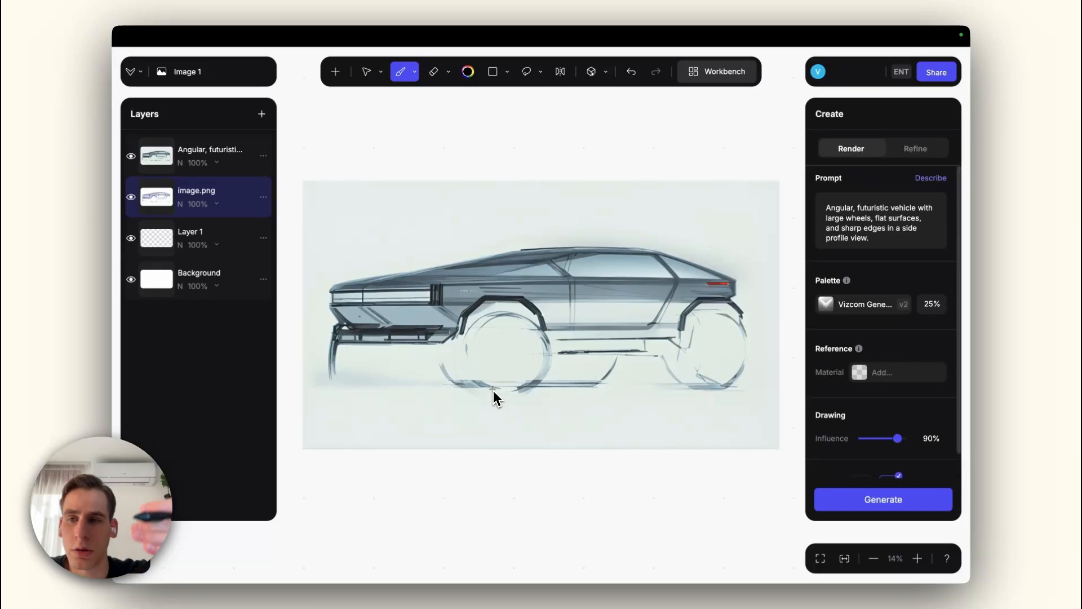
- Generate a new set of renders from the current image with the same settings and look through all four variants
{"action": "left_click", "coordinate": [852, 504]}
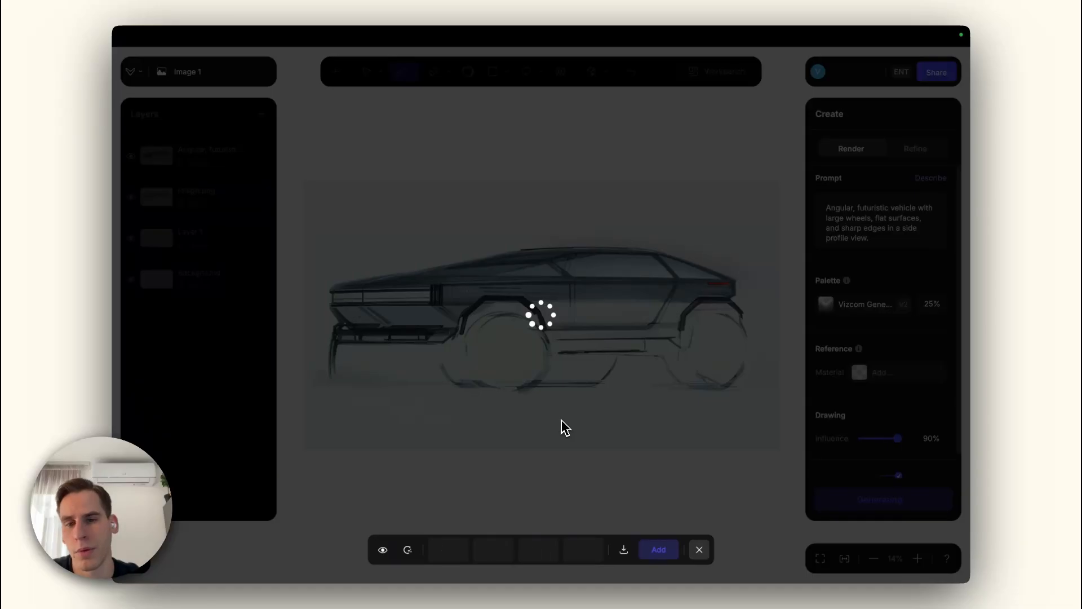
{"action": "scroll", "coordinate": [529, 320], "scroll_direction": "up", "scroll_amount": 3}
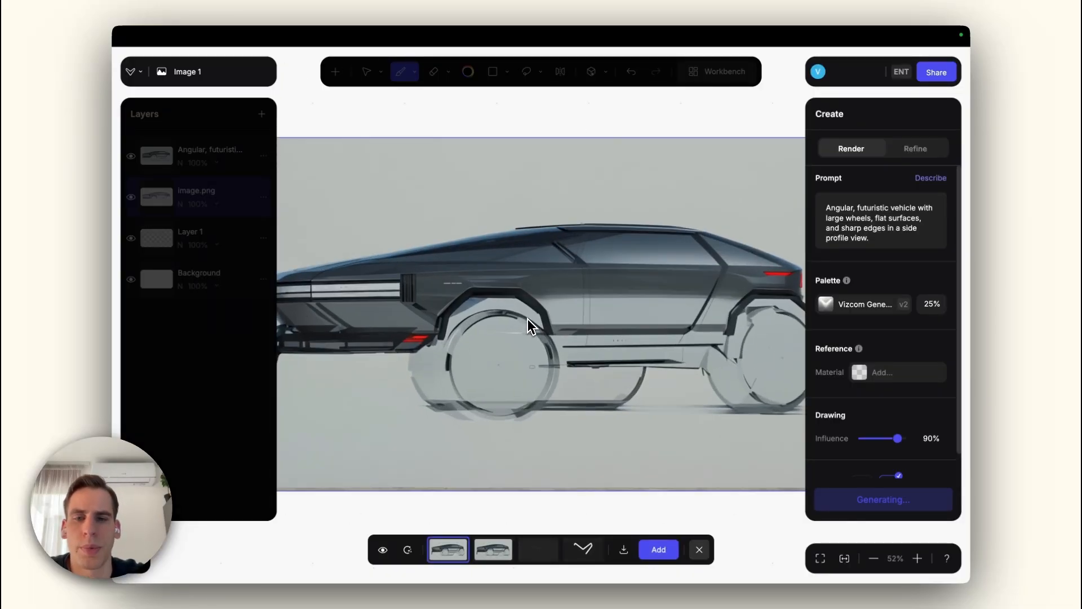
{"action": "scroll", "coordinate": [529, 320], "scroll_direction": "down", "scroll_amount": 1}
{"action": "key", "text": "Right"}
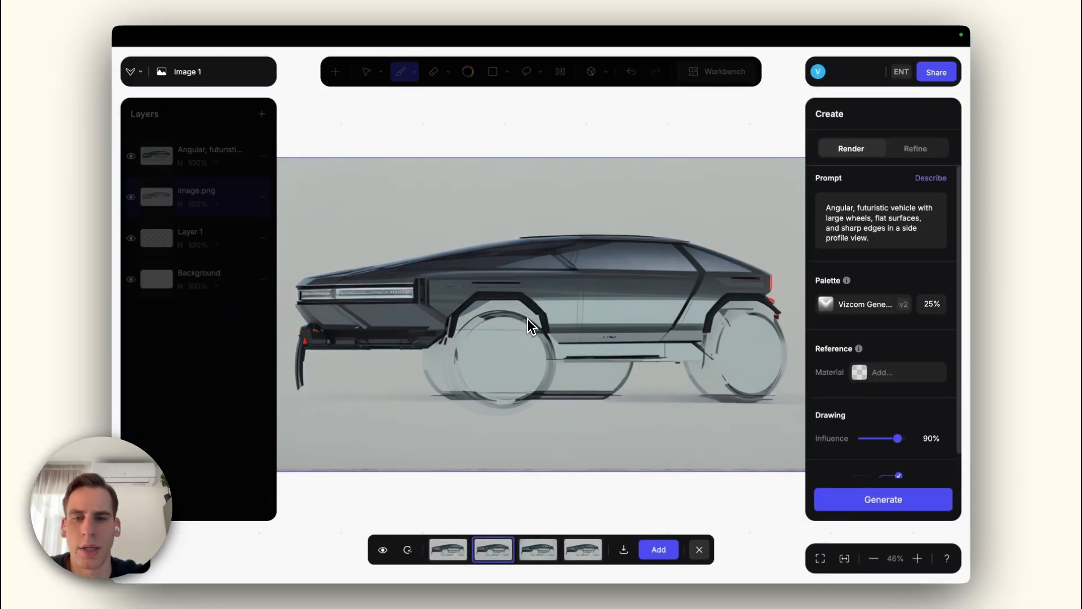
{"action": "key", "text": "Right"}
{"action": "scroll", "coordinate": [529, 326], "scroll_direction": "down", "scroll_amount": 1}
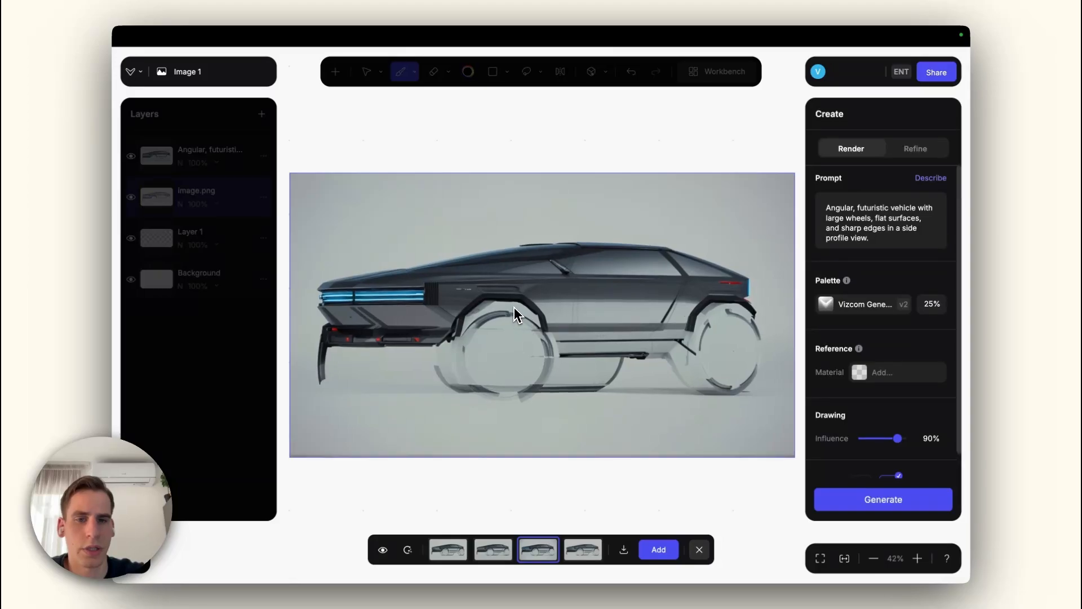
{"action": "key", "text": "Right"}
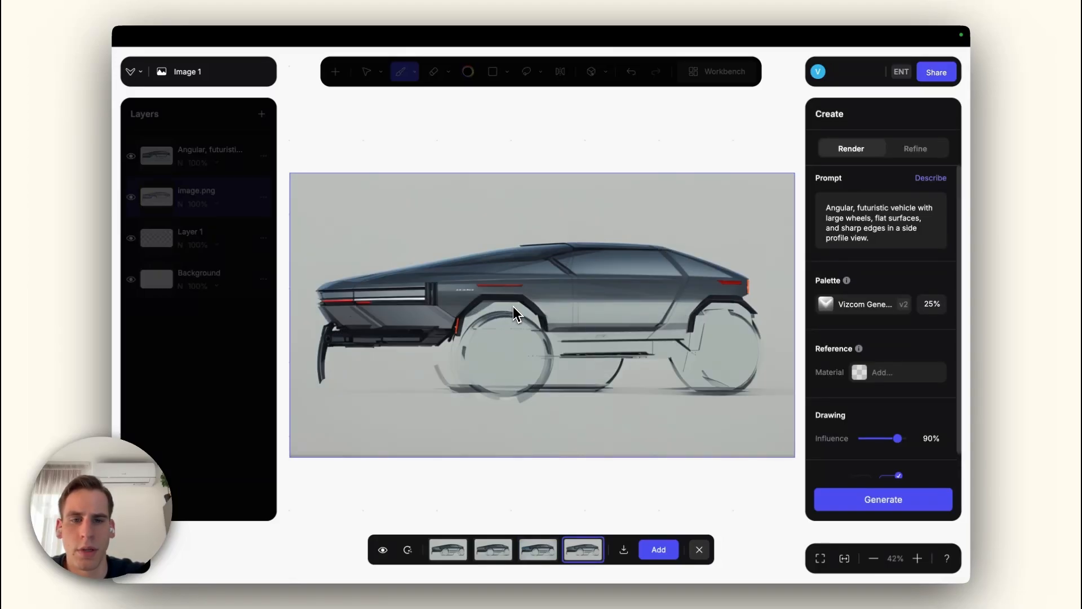
- Go back to the first variant of the new set, add it as a layer, and exit the preview
{"action": "key", "text": "Left"}
{"action": "key", "text": "Left"}
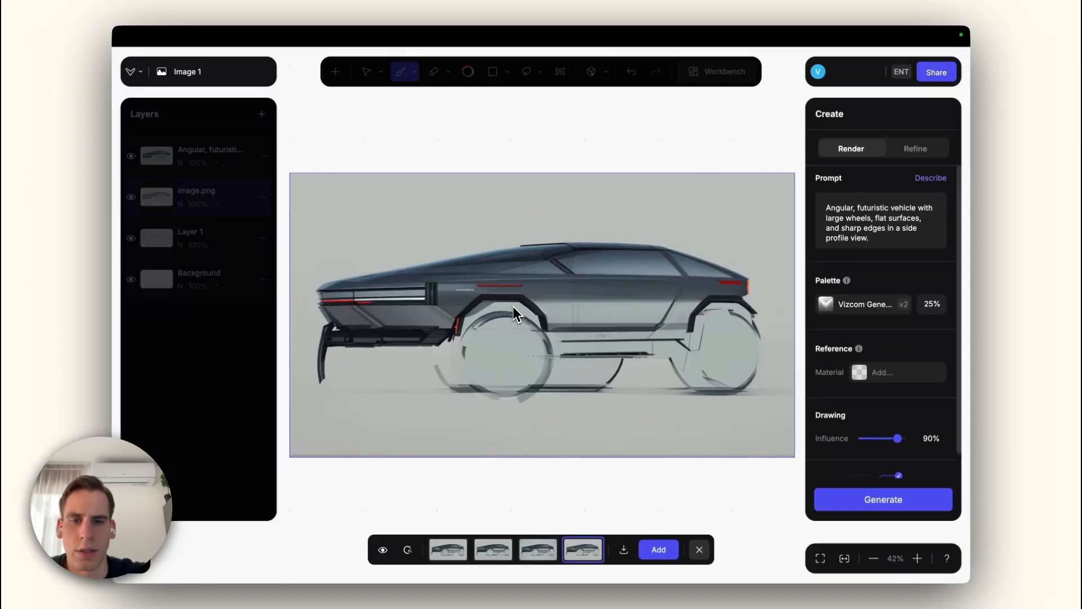
{"action": "key", "text": "Left"}
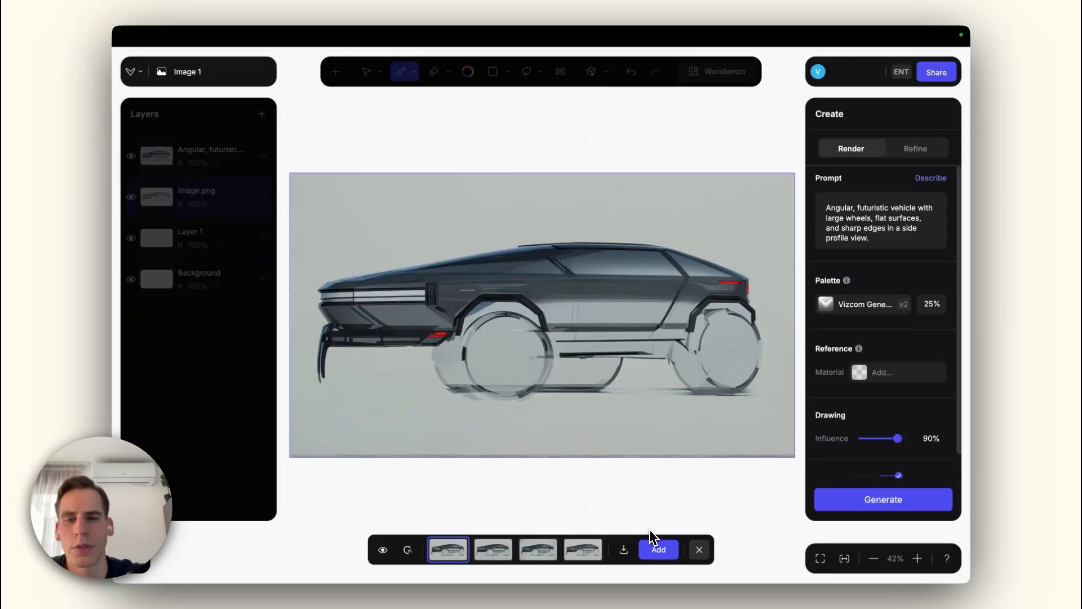
{"action": "left_click", "coordinate": [654, 545]}
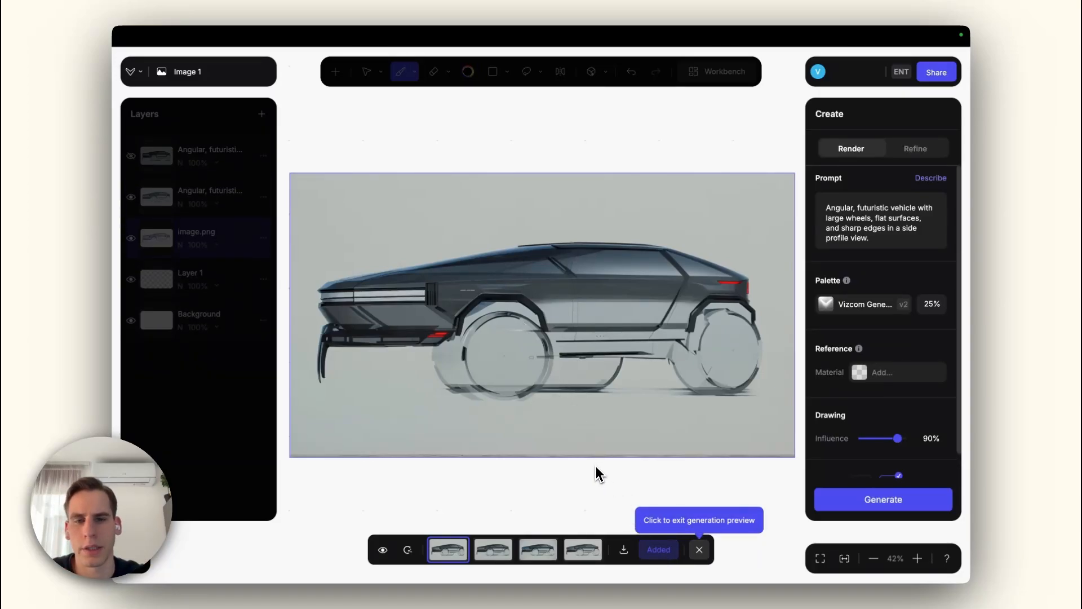
{"action": "left_click", "coordinate": [698, 549]}
- Generate another set of renders from the darker car image, compare the variants, and exit the preview without adding any
{"action": "left_click", "coordinate": [863, 507]}
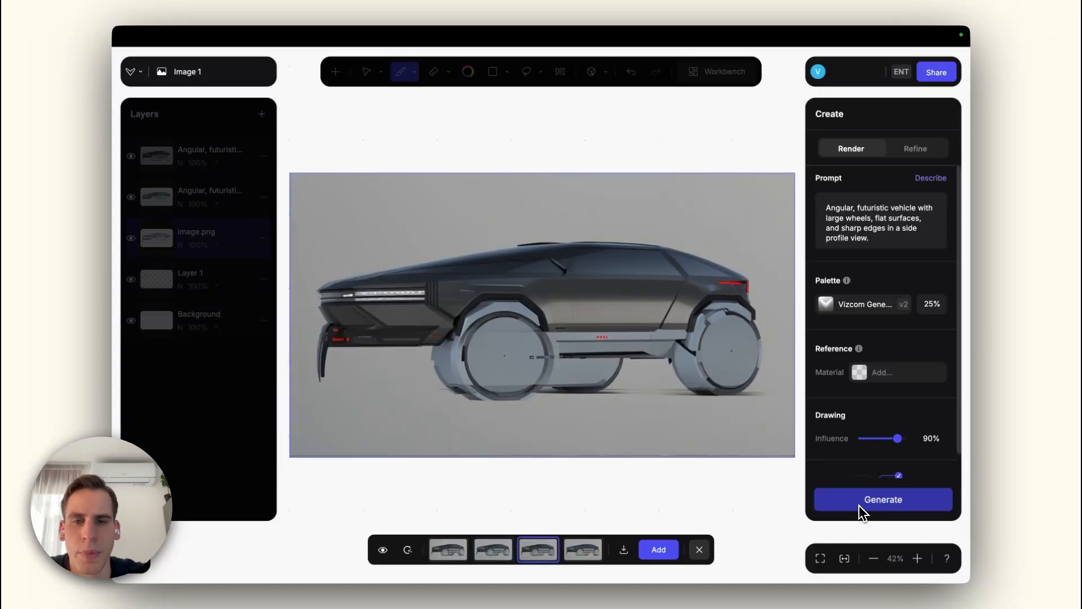
{"action": "key", "text": "Left"}
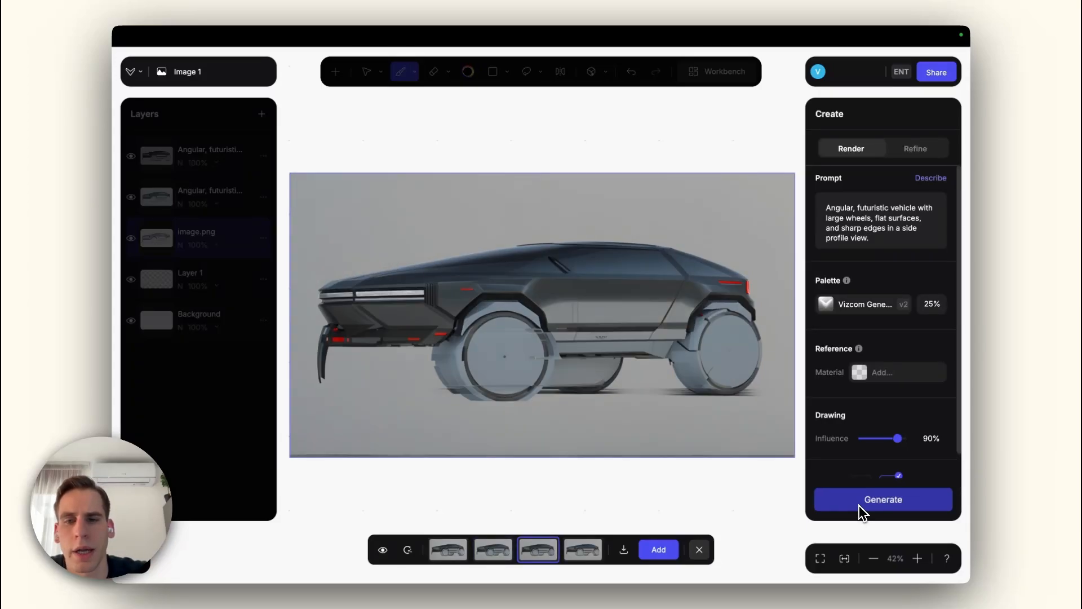
{"action": "key", "text": "Left"}
{"action": "key", "text": "Right"}
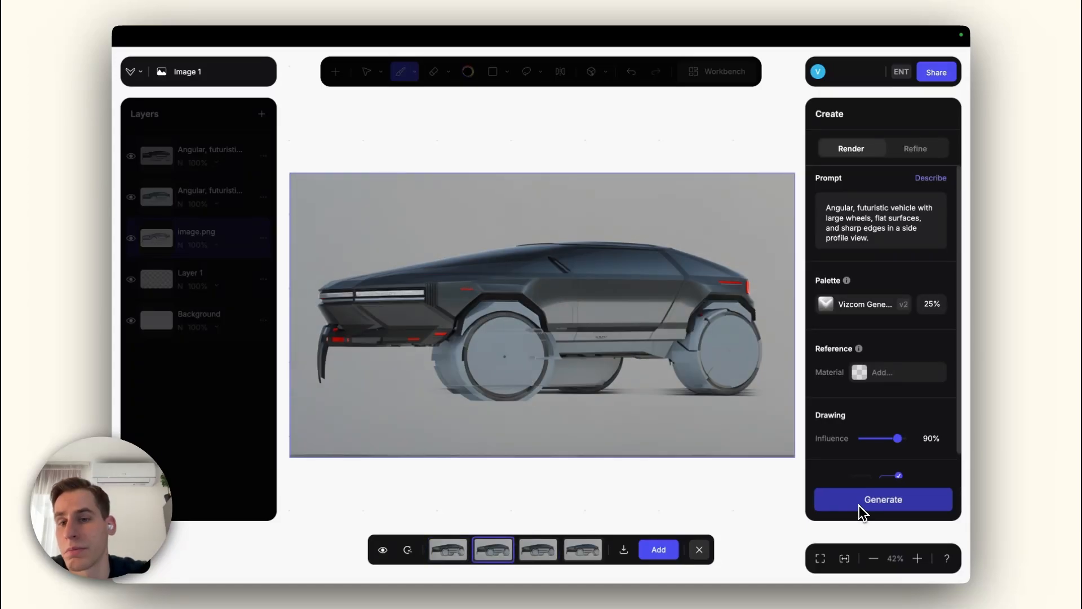
{"action": "key", "text": "Left"}
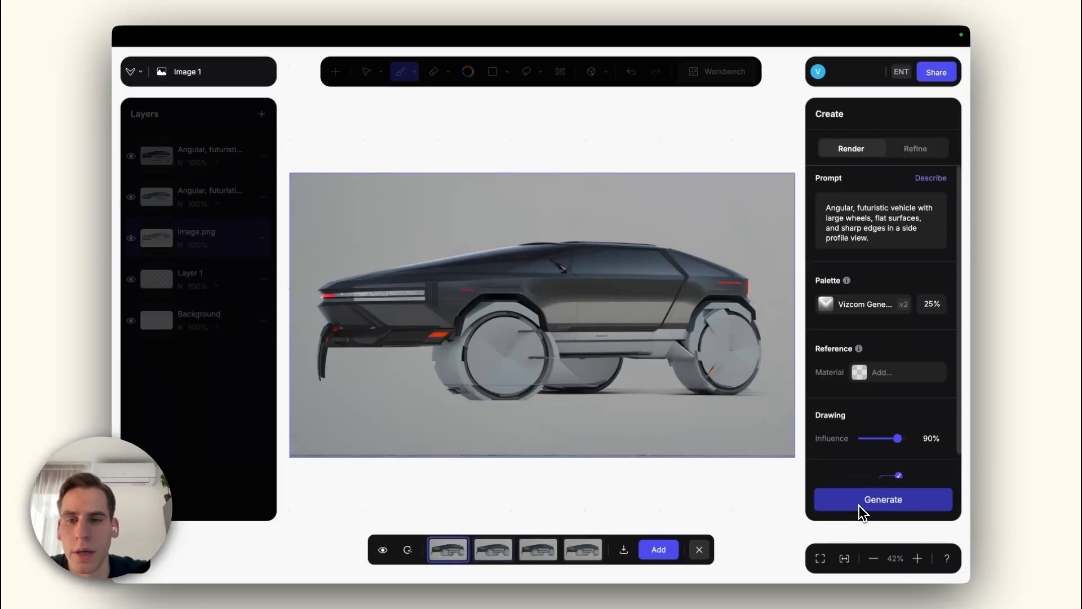
{"action": "key", "text": "Right"}
{"action": "key", "text": "Right"}
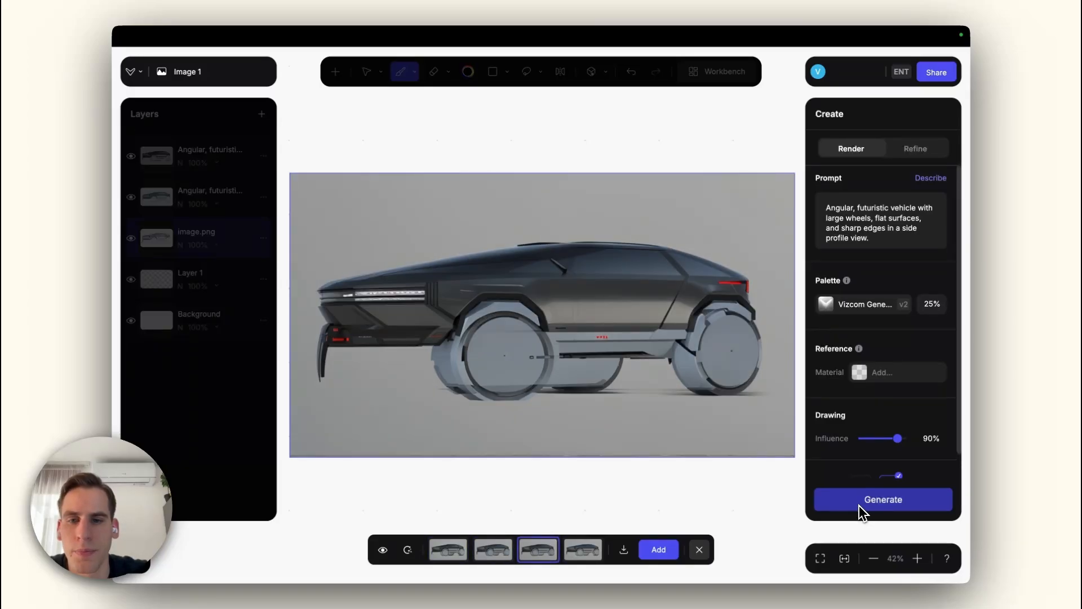
{"action": "left_click", "coordinate": [702, 554]}
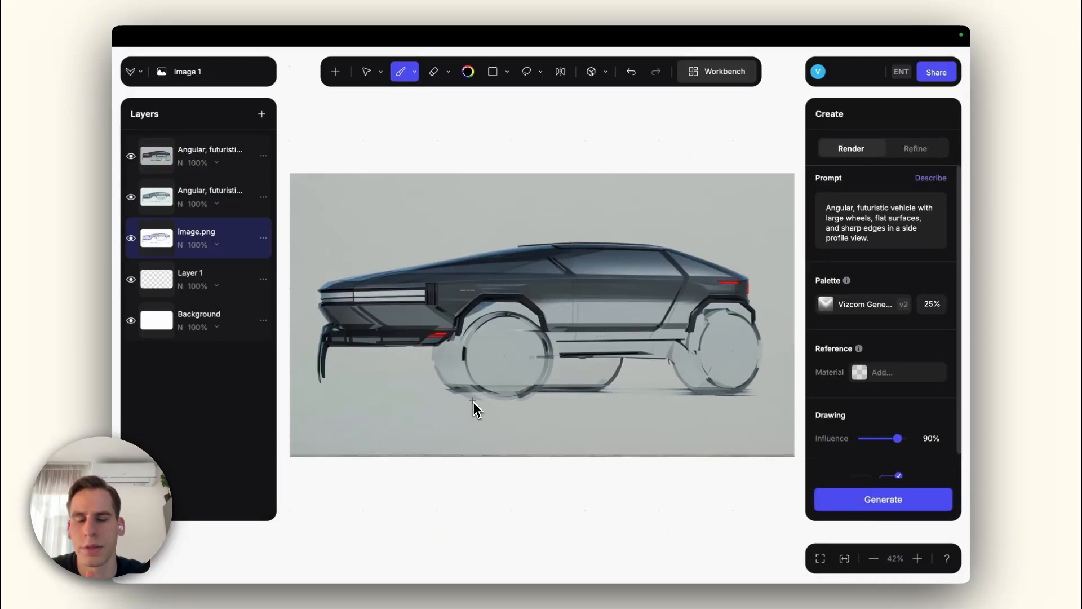
{"action": "scroll", "coordinate": [402, 269], "scroll_direction": "up", "scroll_amount": 2}
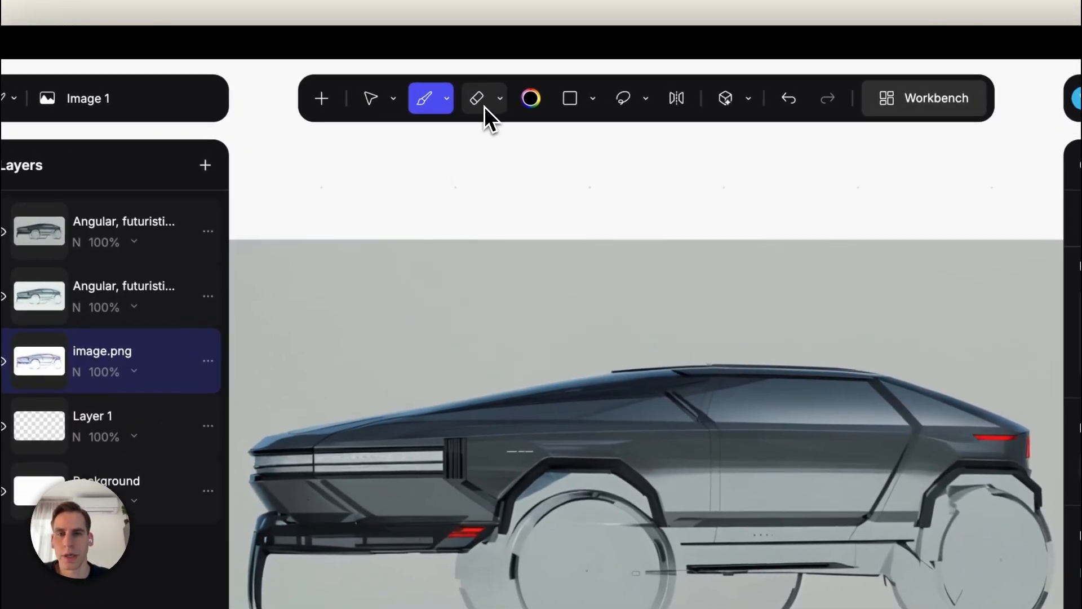
- On the topmost render layer, remove the small mark above the front wheel arch and the light bar's vertical divider with the Magic Eraser
{"action": "left_click", "coordinate": [445, 77]}
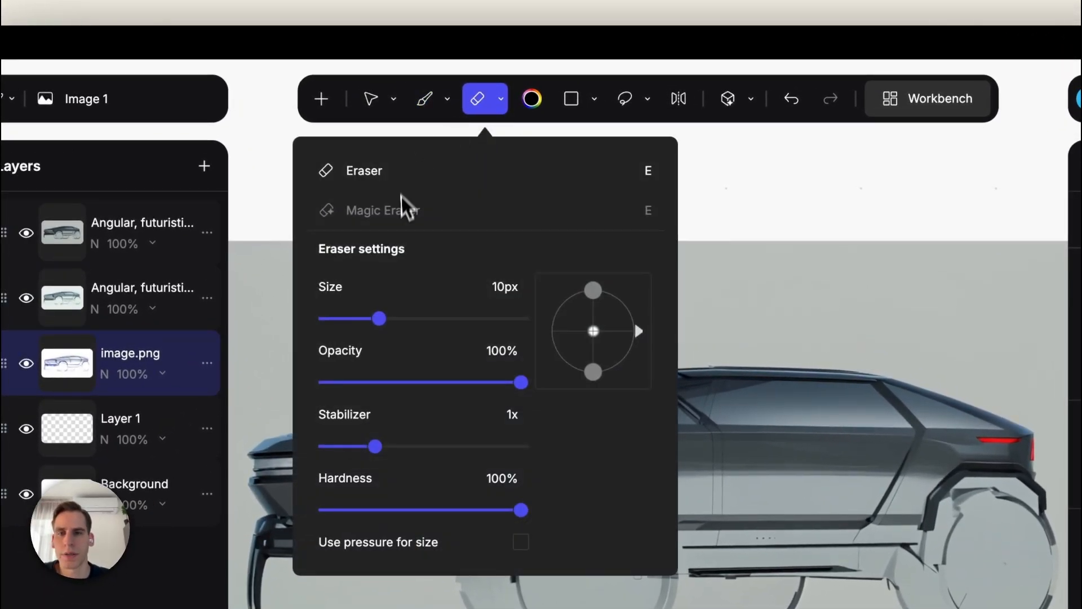
{"action": "left_click", "coordinate": [395, 209]}
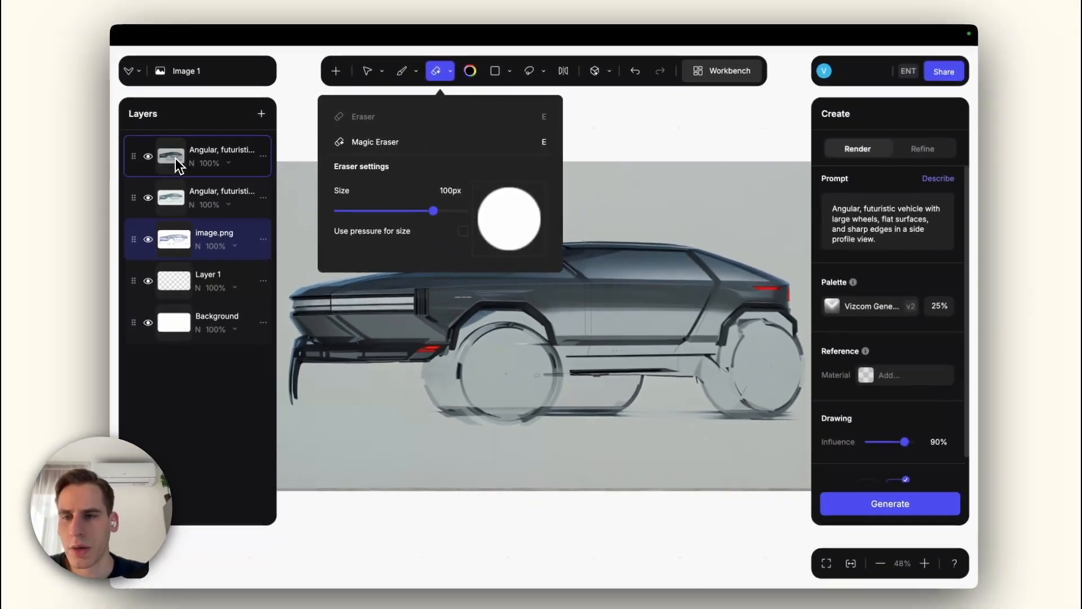
{"action": "right_click", "coordinate": [54, 185]}
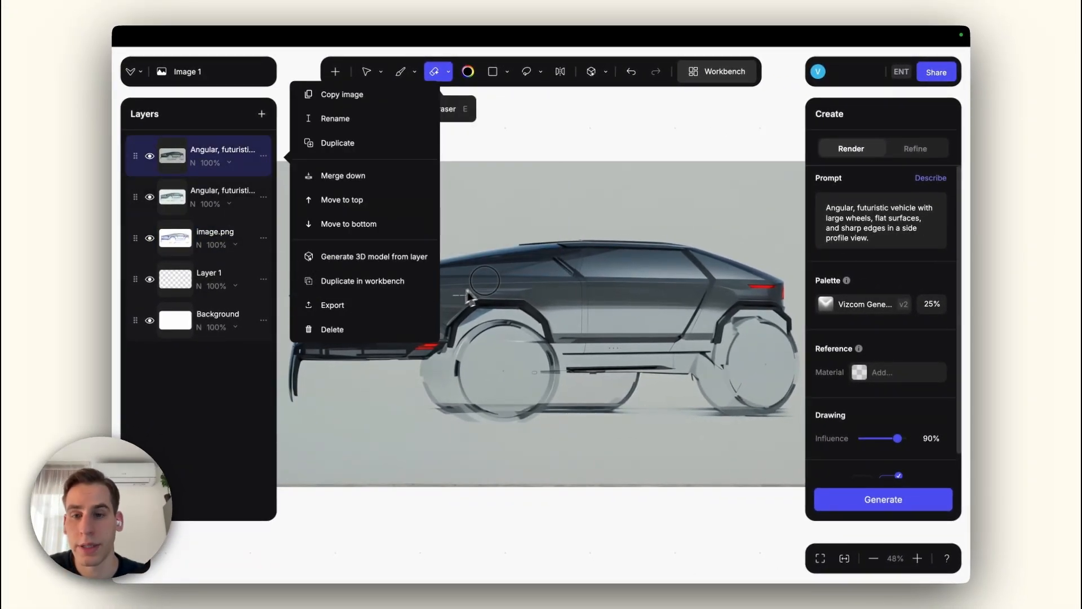
{"action": "scroll", "coordinate": [501, 271], "scroll_direction": "up", "scroll_amount": 3}
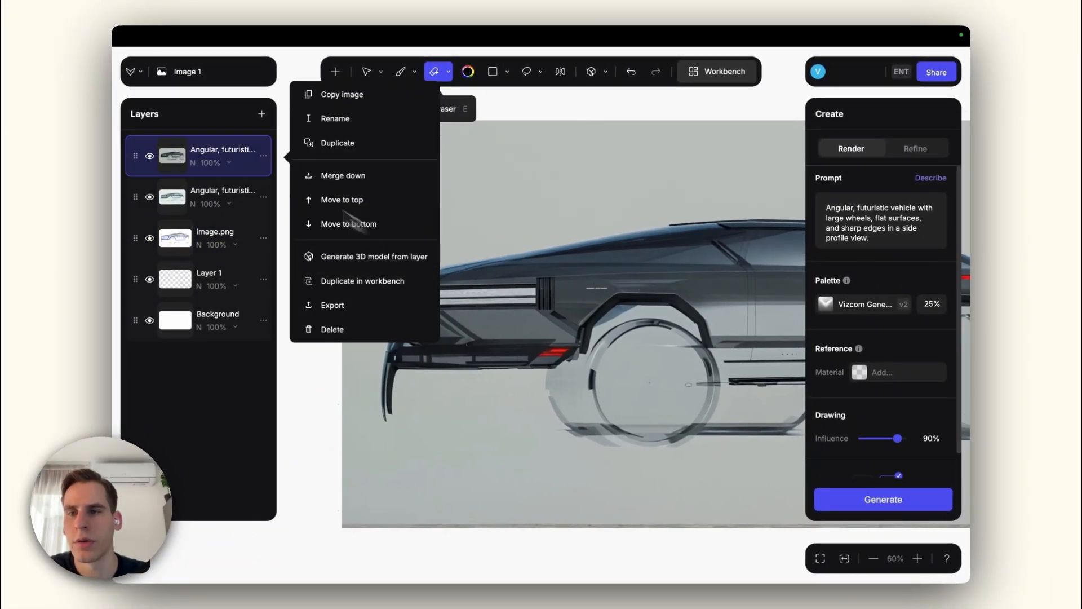
{"action": "left_click_drag", "start_coordinate": [617, 290], "coordinate": [626, 289]}
{"action": "scroll", "coordinate": [626, 289], "scroll_direction": "up", "scroll_amount": 2}
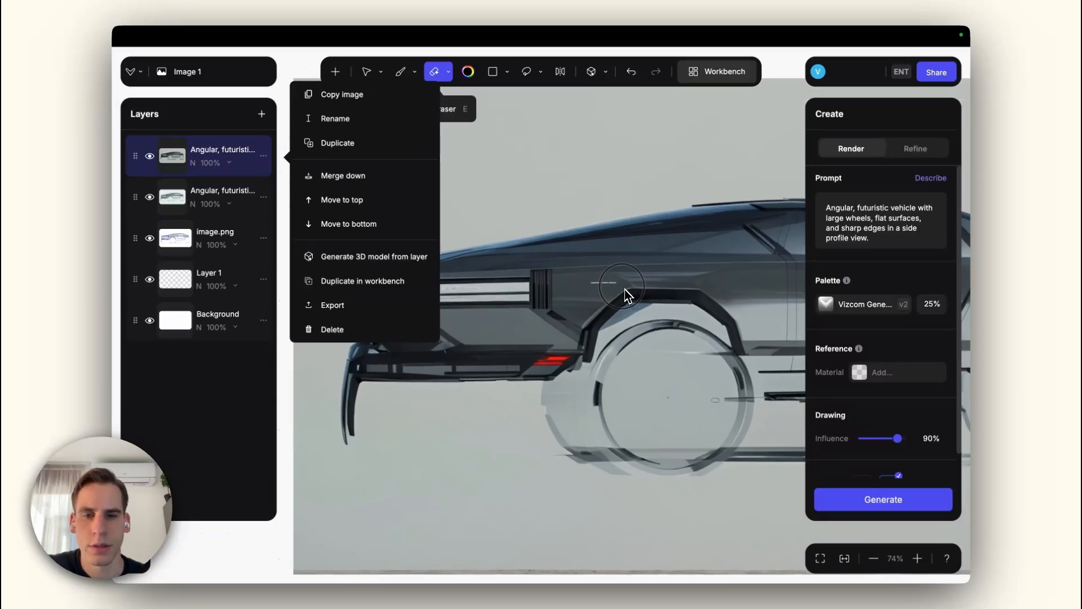
{"action": "left_click", "coordinate": [611, 292]}
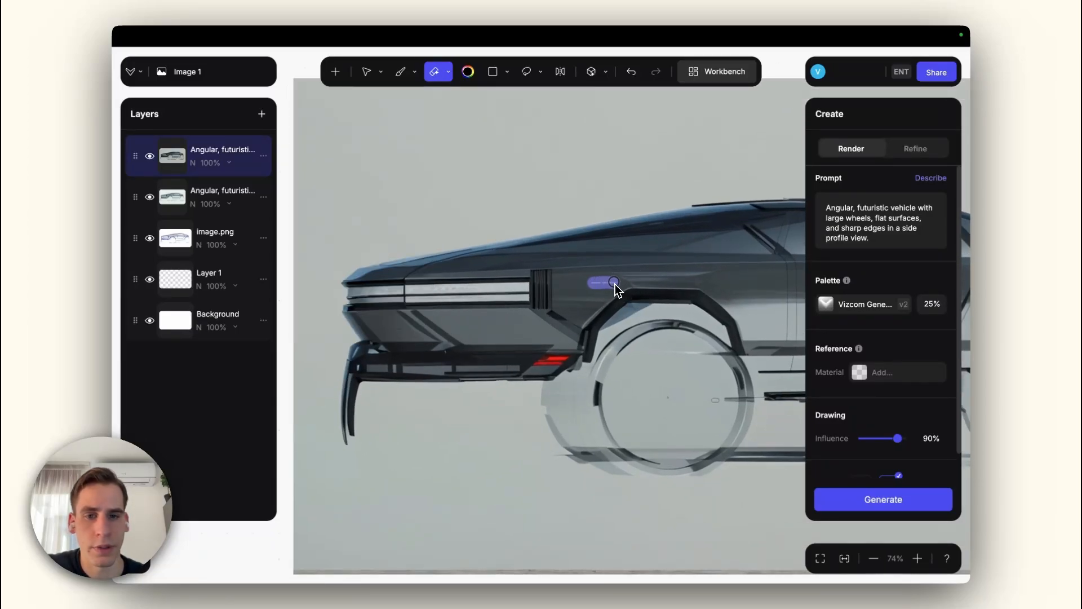
{"action": "left_click_drag", "start_coordinate": [614, 283], "coordinate": [614, 283]}
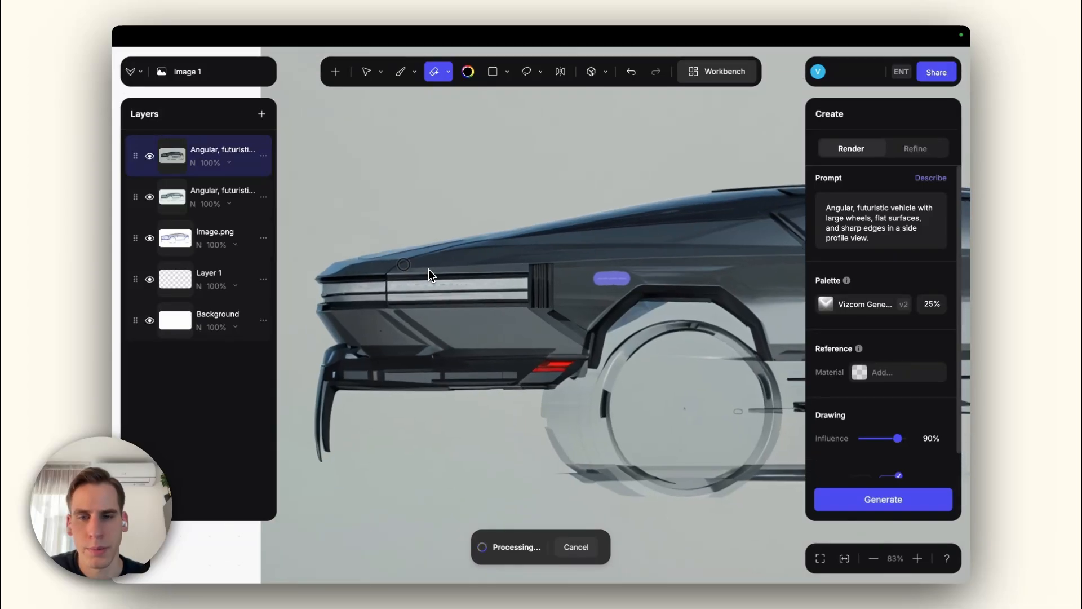
{"action": "scroll", "coordinate": [428, 271], "scroll_direction": "up", "scroll_amount": 1}
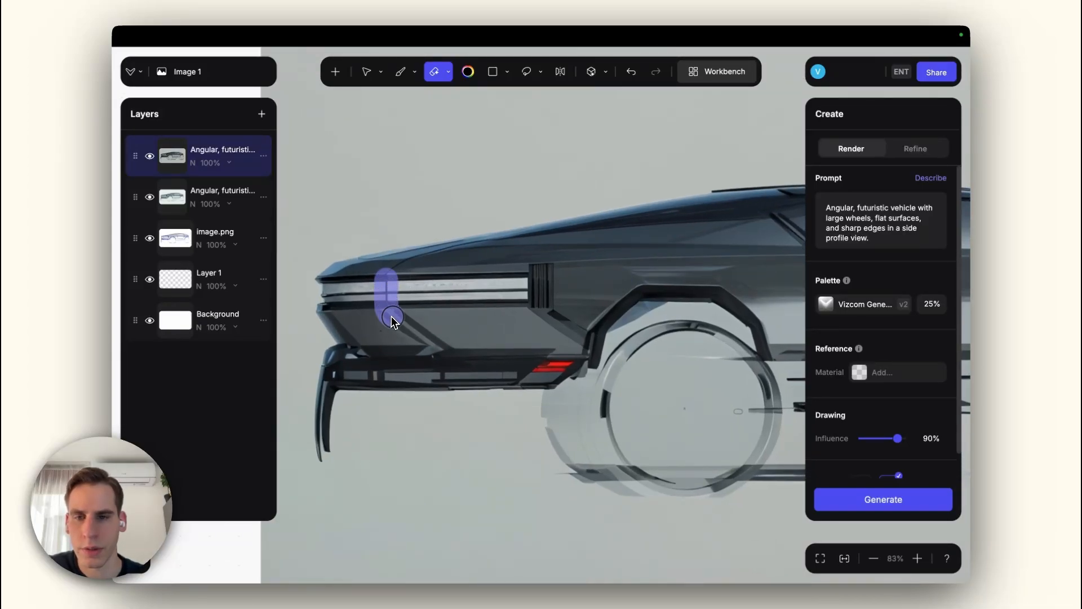
{"action": "left_click_drag", "start_coordinate": [424, 340], "coordinate": [424, 355]}
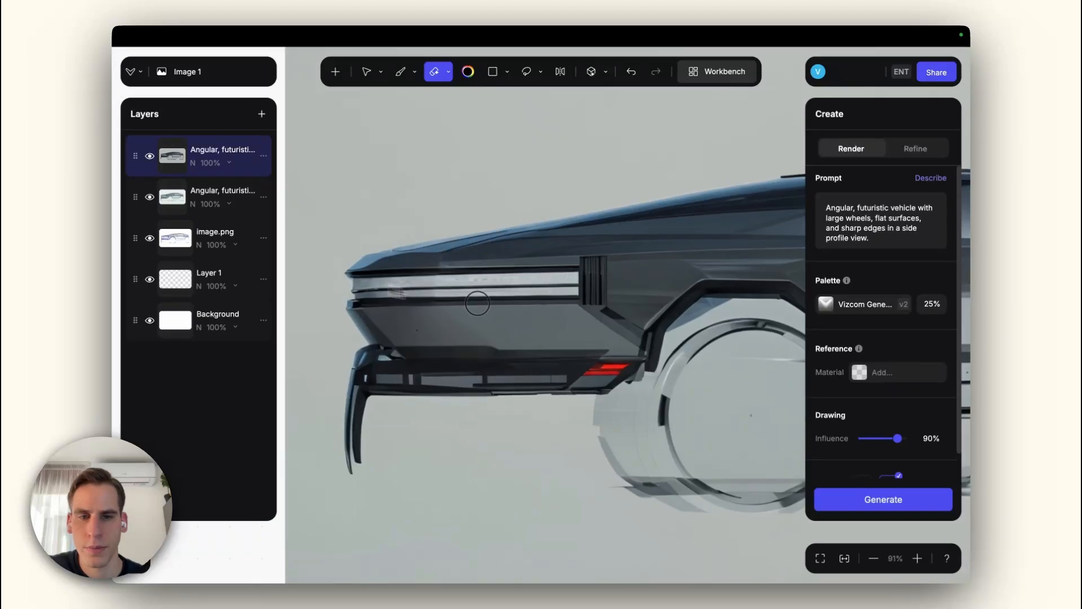
- Remove the raised dark strip along the car's roofline with the Magic Eraser
{"action": "scroll", "coordinate": [466, 307], "scroll_direction": "down", "scroll_amount": 2}
{"action": "scroll", "coordinate": [466, 307], "scroll_direction": "right", "scroll_amount": 5}
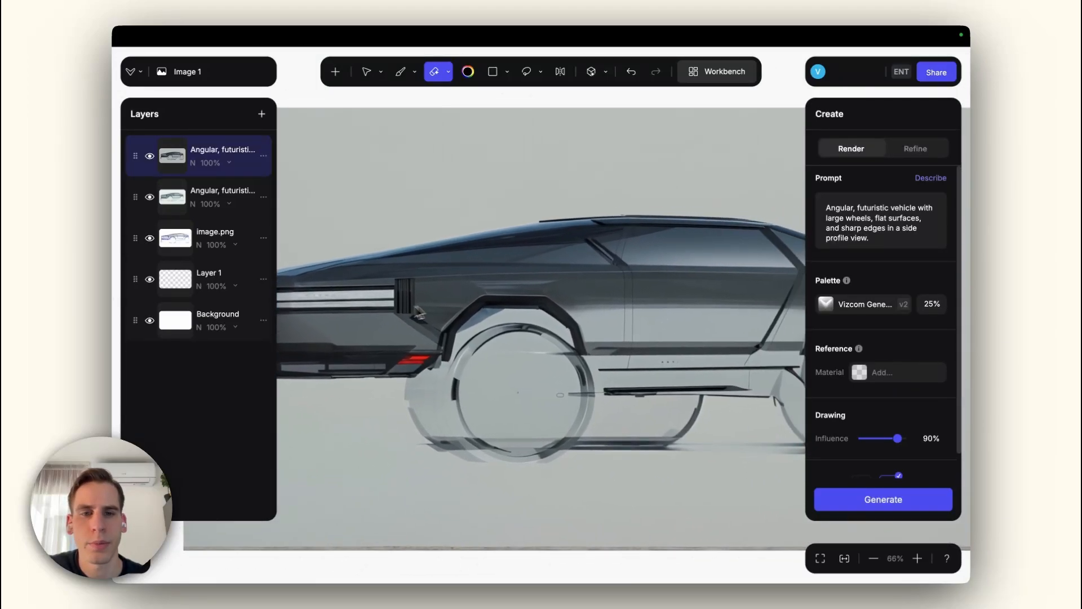
{"action": "scroll", "coordinate": [524, 274], "scroll_direction": "up", "scroll_amount": 2}
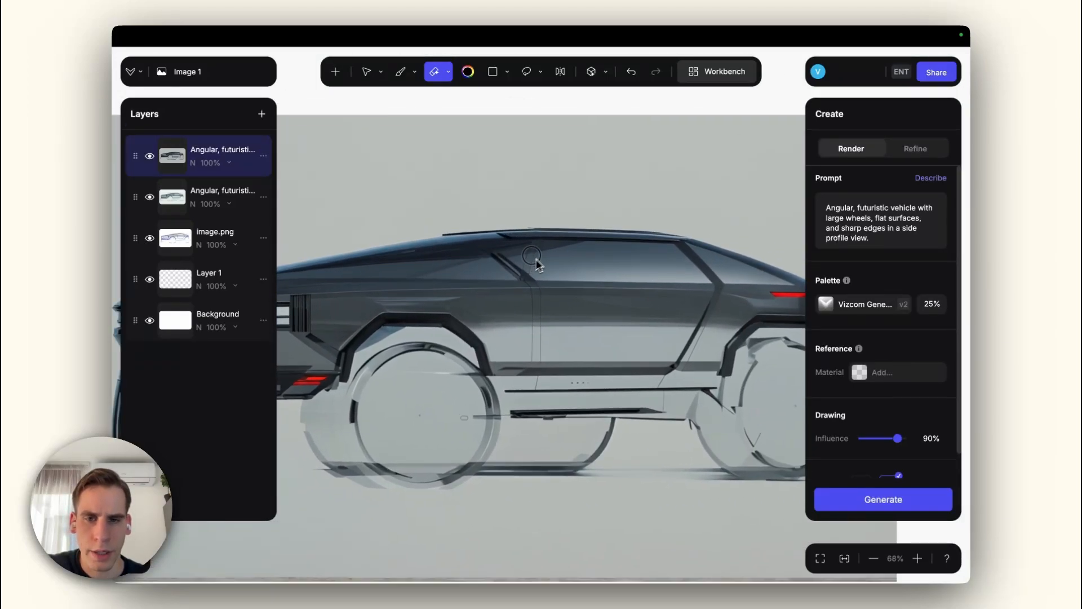
{"action": "left_click_drag", "start_coordinate": [526, 260], "coordinate": [533, 241]}
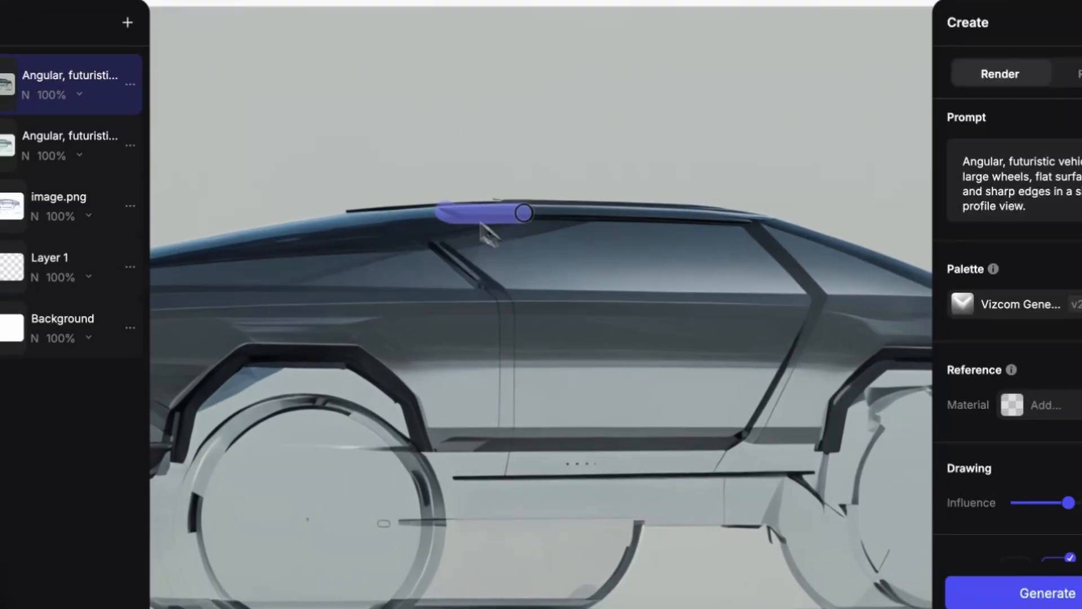
{"action": "left_click_drag", "start_coordinate": [533, 215], "coordinate": [761, 224]}
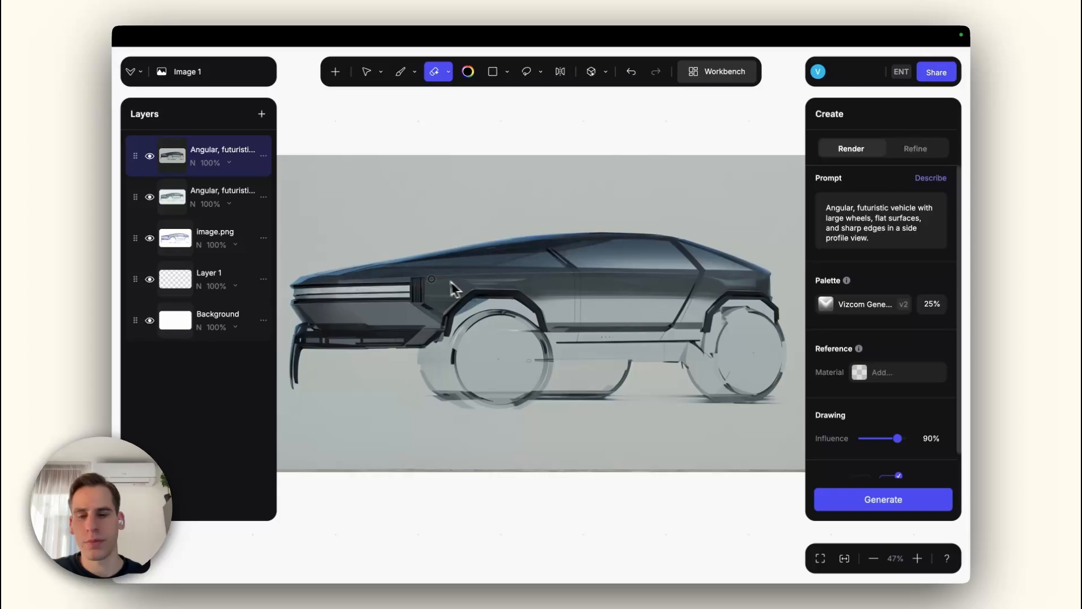
- Add a new layer for painting and set the brush hardness to 3%
{"action": "key", "text": "shift+n"}
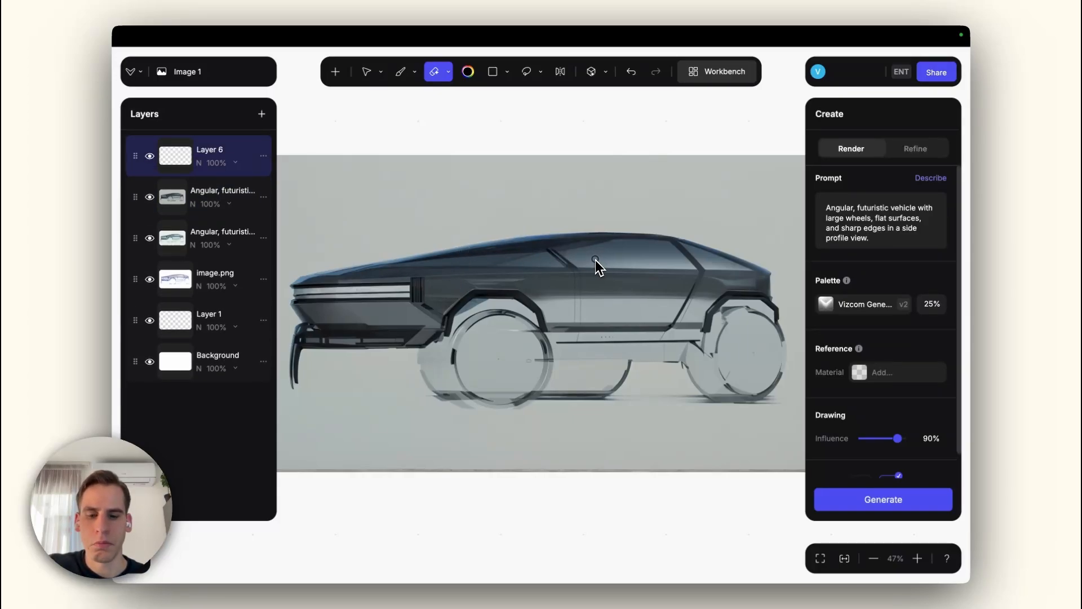
{"action": "key", "text": "b"}
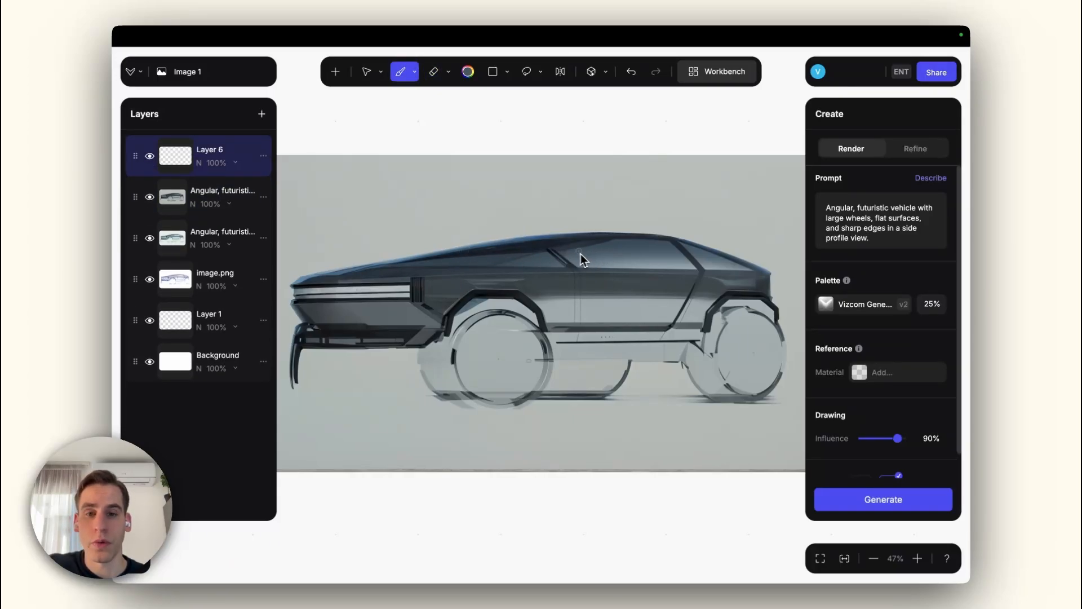
{"action": "left_click_drag", "start_coordinate": [538, 257], "coordinate": [612, 238]}
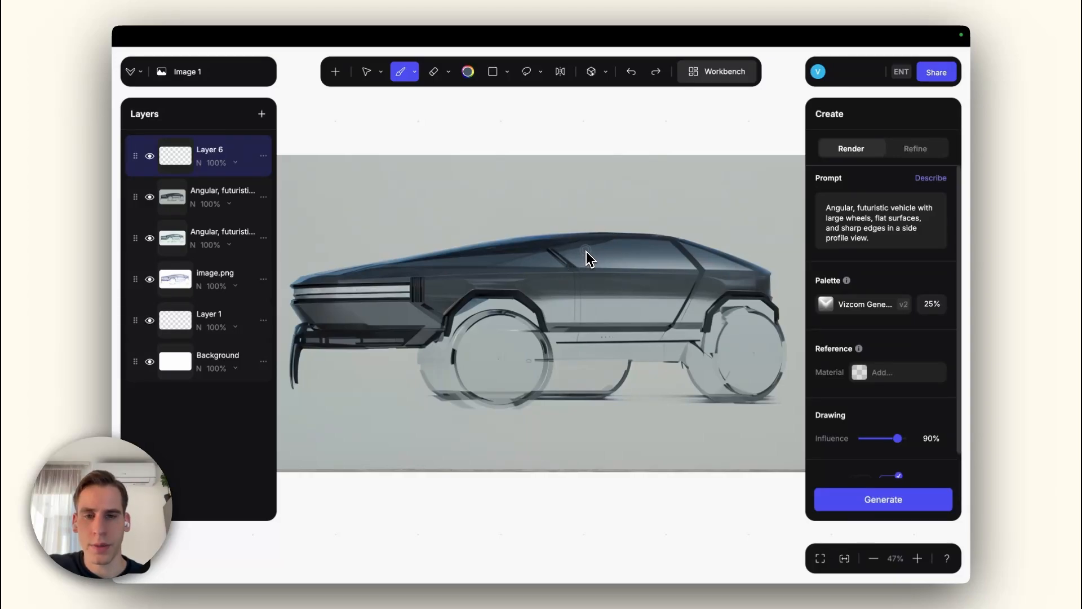
{"action": "right_click", "coordinate": [587, 251]}
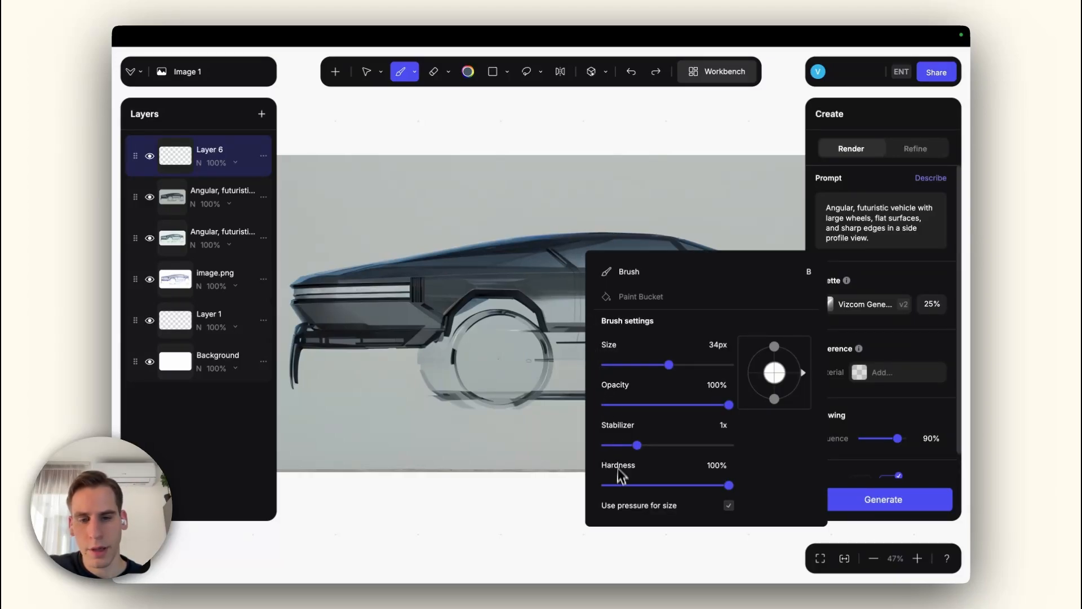
{"action": "left_click_drag", "start_coordinate": [619, 485], "coordinate": [613, 486]}
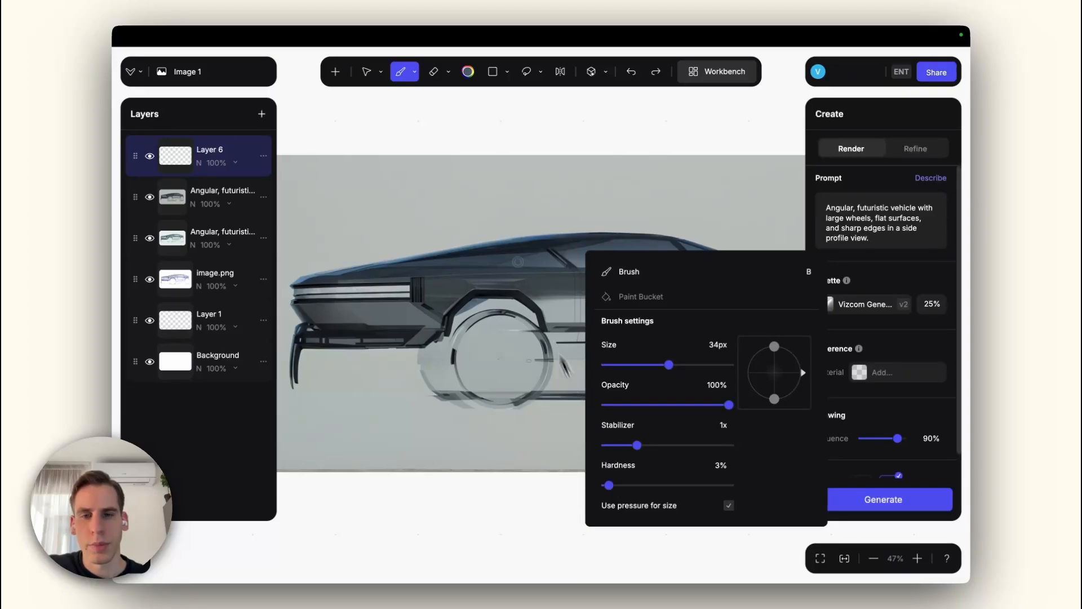
- Enlarge the soft brush and paint light reflections across the car's side windows
{"action": "scroll", "coordinate": [668, 244], "scroll_direction": "up", "scroll_amount": 5}
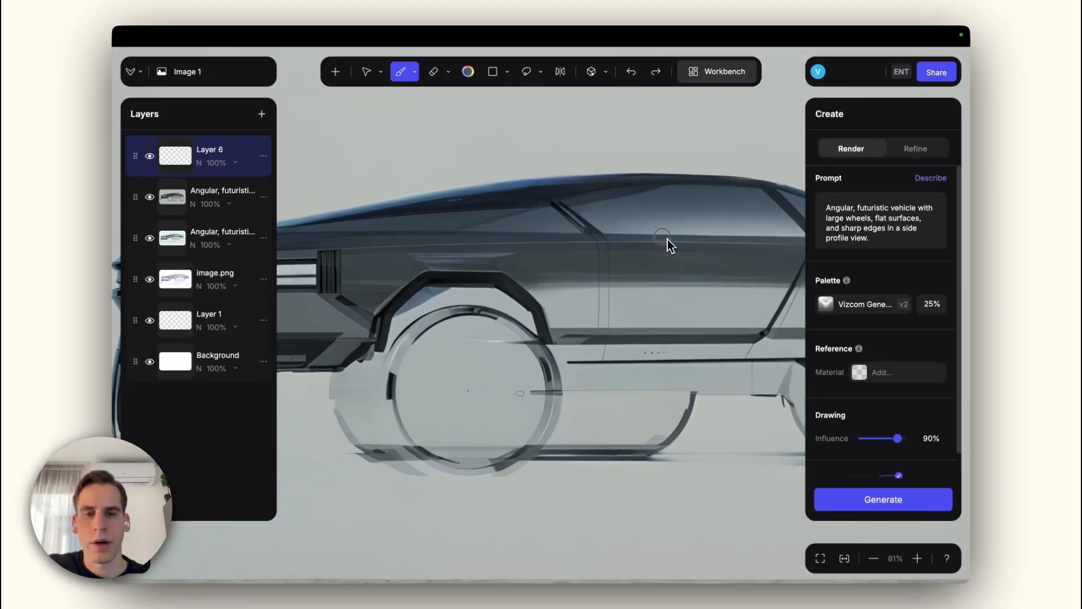
{"action": "left_click_drag", "start_coordinate": [668, 240], "coordinate": [570, 322]}
{"action": "key", "text": "]"}
{"action": "key", "text": "]"}
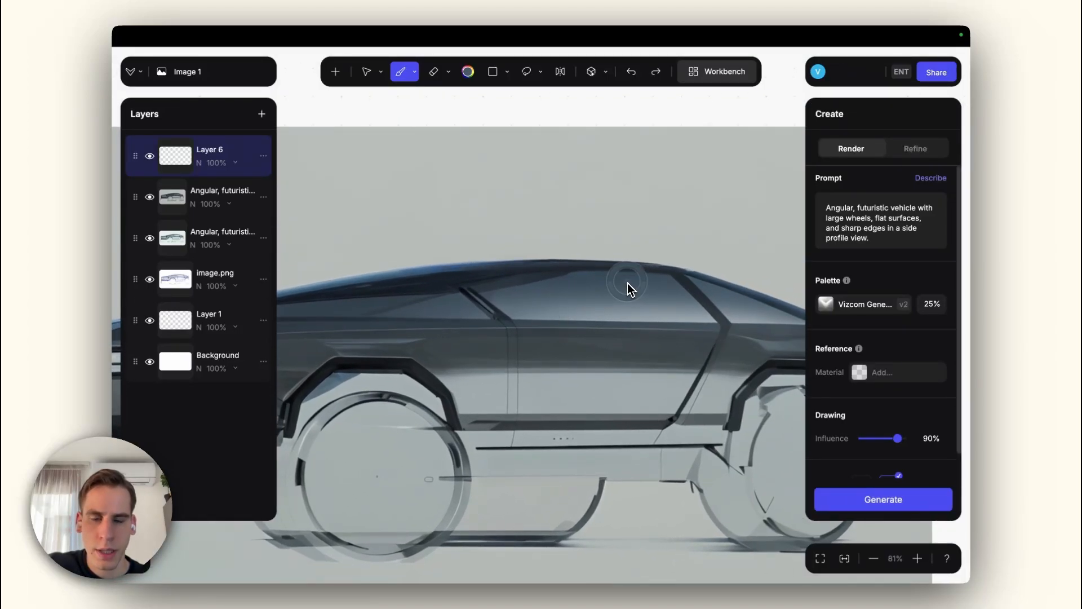
{"action": "mouse_move", "coordinate": [508, 294]}
{"action": "left_mouse_down"}
{"action": "mouse_move", "coordinate": [489, 294]}
{"action": "mouse_move", "coordinate": [594, 272]}
{"action": "left_mouse_up"}
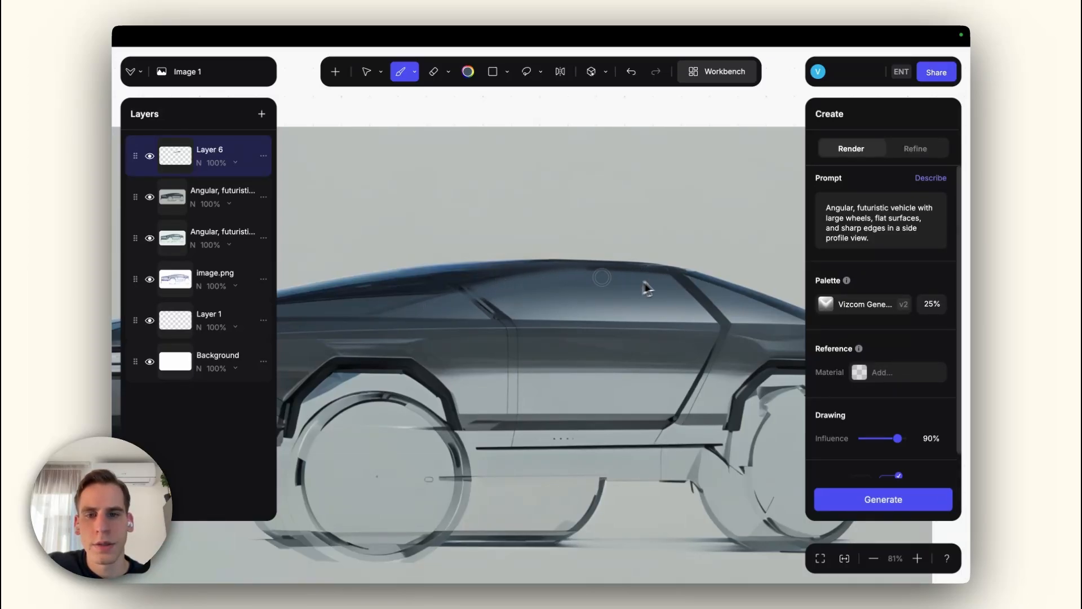
- Erase the highlight paint that spills past the lower edge of the front quarter window
{"action": "key", "text": "e"}
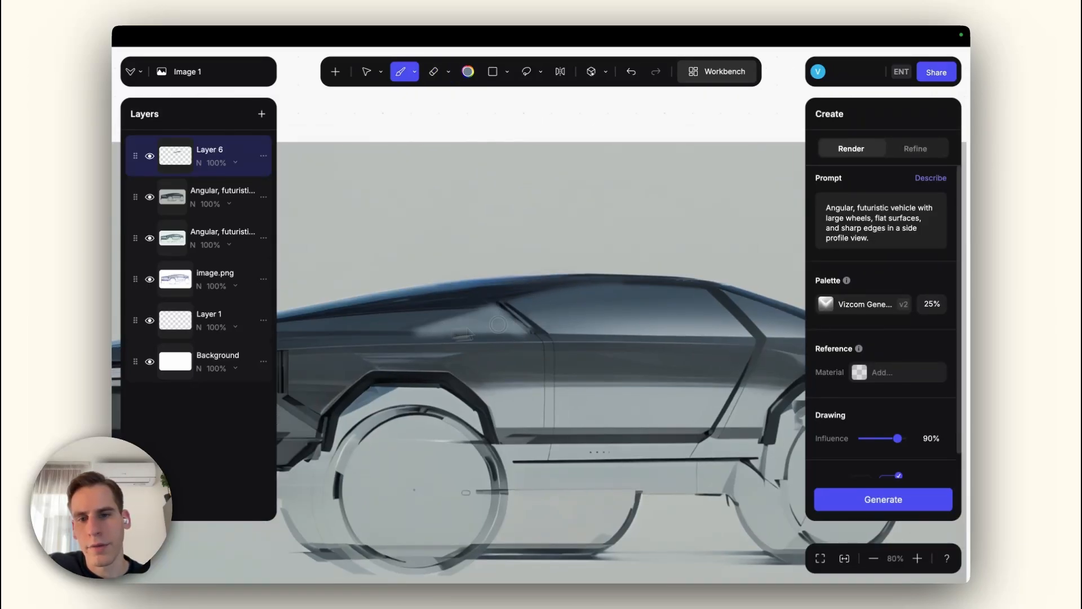
{"action": "key", "text": "e"}
{"action": "left_click_drag", "start_coordinate": [459, 339], "coordinate": [533, 333]}
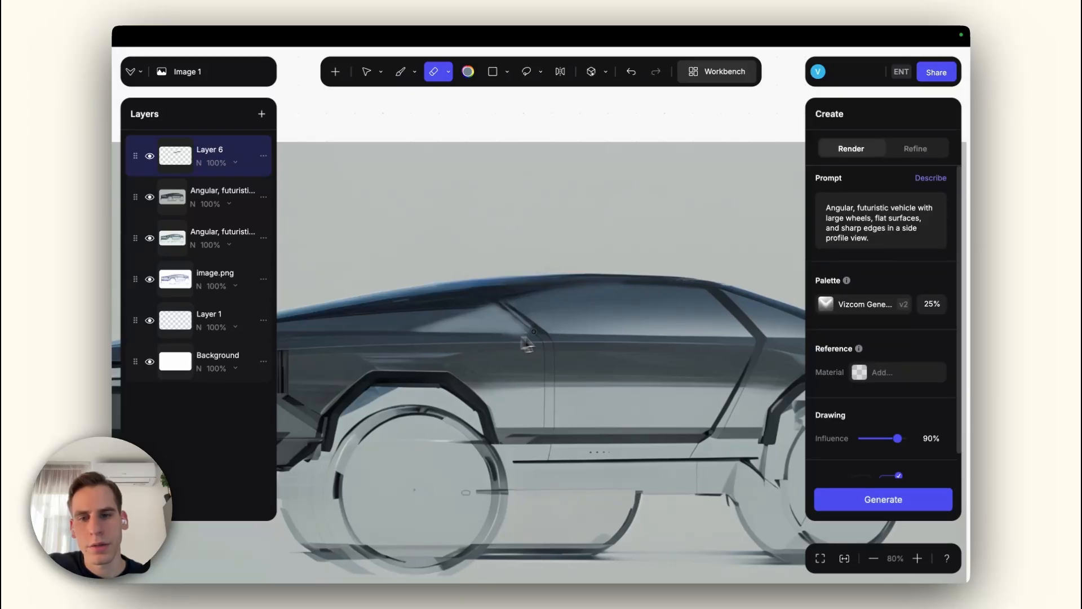
{"action": "scroll", "coordinate": [562, 310], "scroll_direction": "down", "scroll_amount": 6}
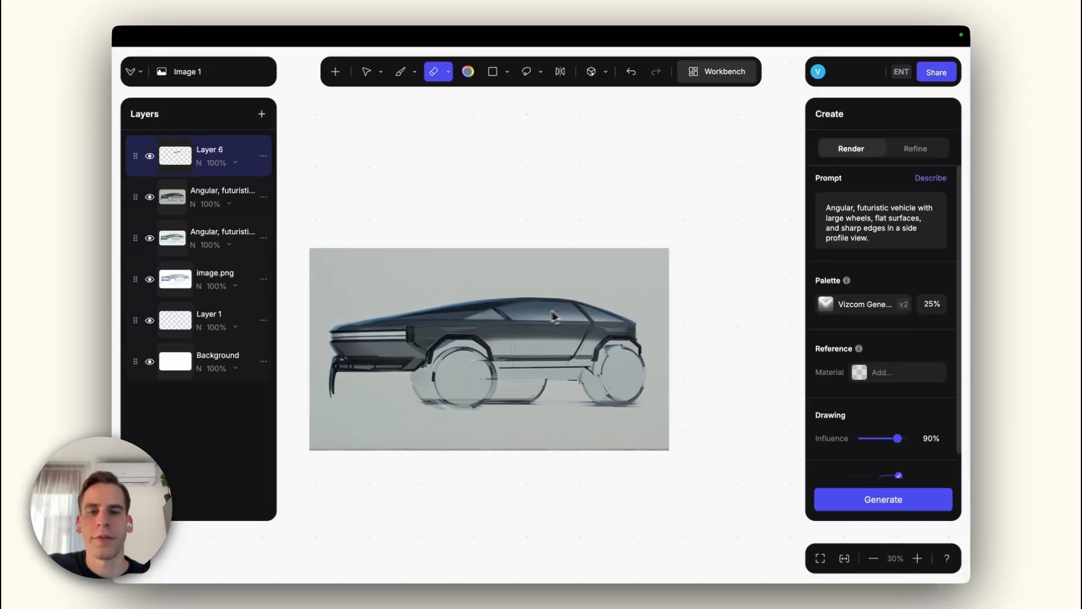
- Erase the dark door shading on the 64% layer where it spills past the roofline and below the sill
{"action": "scroll", "coordinate": [566, 311], "scroll_direction": "up", "scroll_amount": 2}
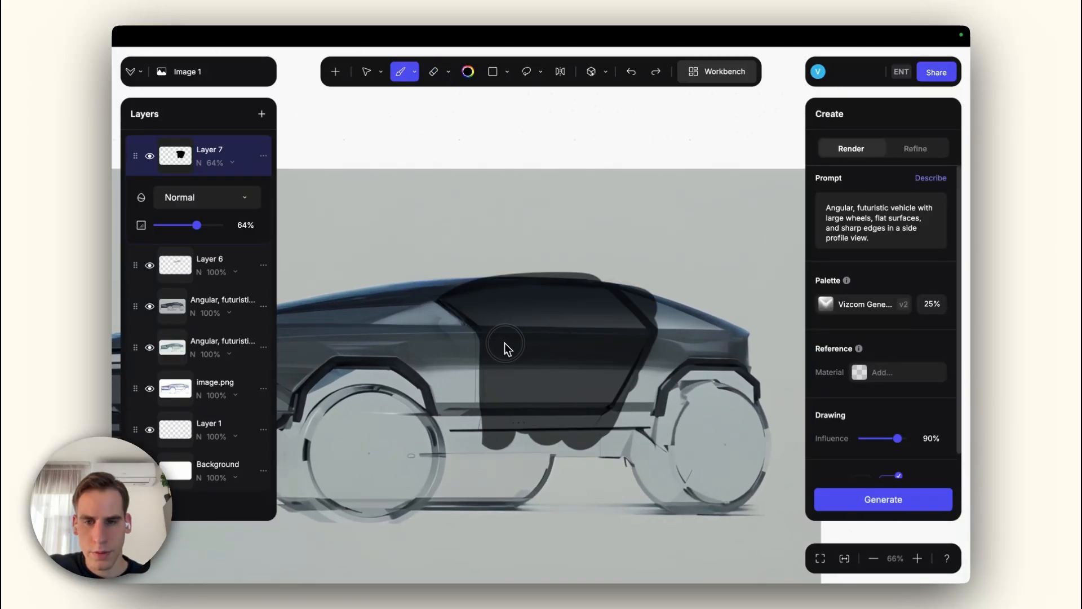
{"action": "key", "text": "e"}
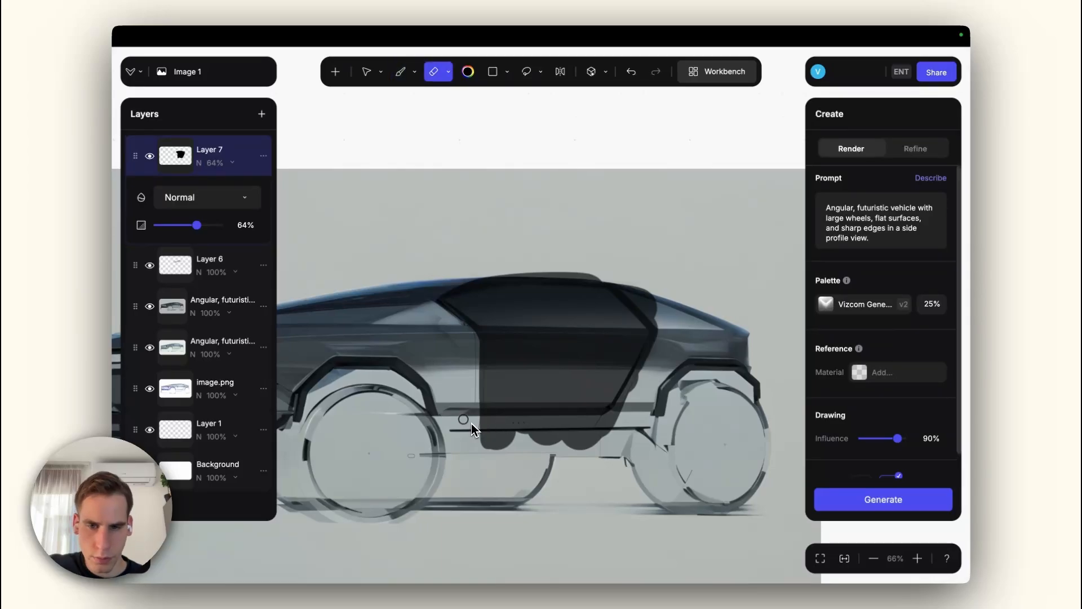
{"action": "left_click_drag", "start_coordinate": [468, 421], "coordinate": [648, 419]}
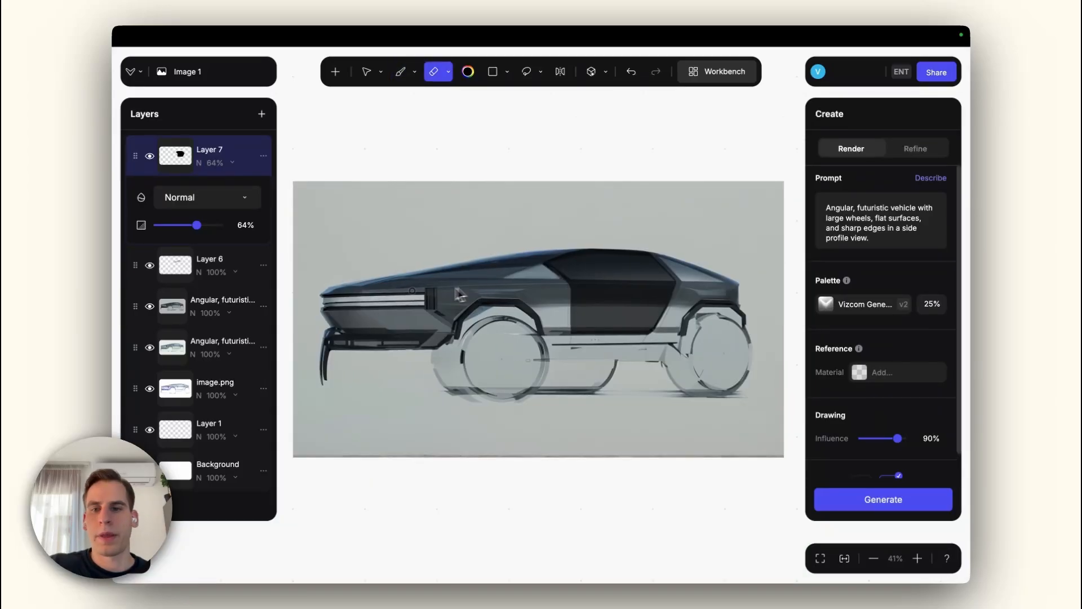
- Add a new layer and paint a solid black panel over the car's front light bar
{"action": "scroll", "coordinate": [431, 293], "scroll_direction": "up", "scroll_amount": 5}
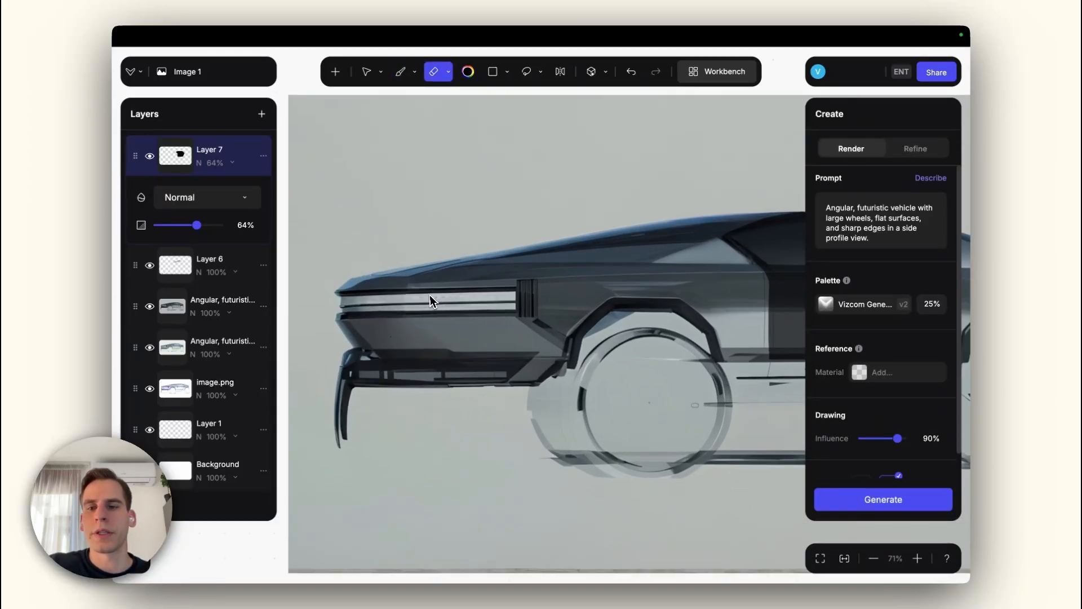
{"action": "scroll", "coordinate": [446, 294], "scroll_direction": "left", "scroll_amount": 1}
{"action": "key", "text": "shift+n"}
{"action": "key", "text": "b"}
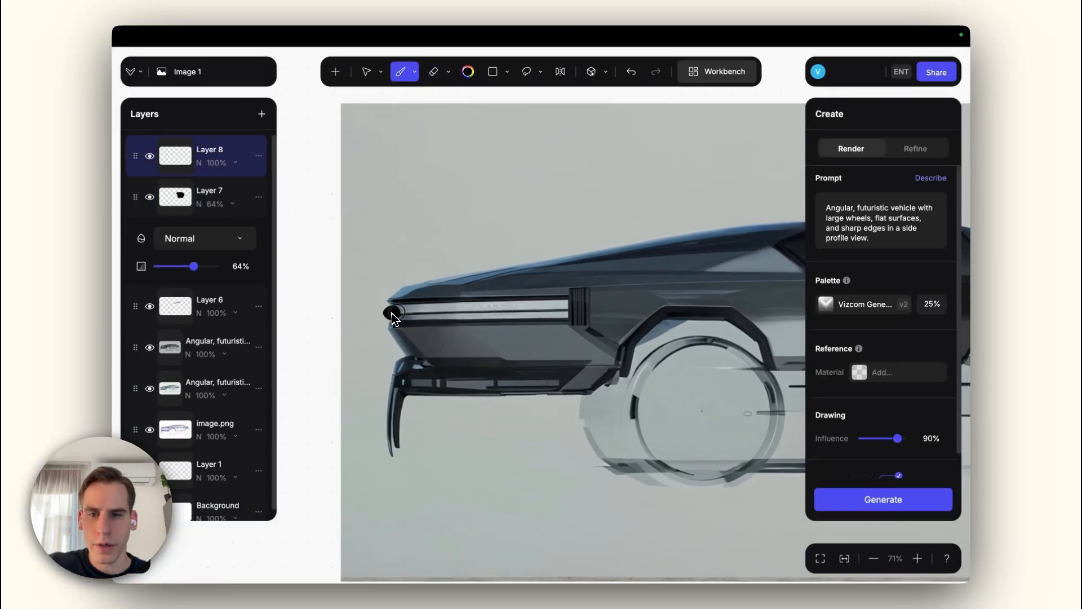
{"action": "left_click_drag", "start_coordinate": [391, 311], "coordinate": [528, 306]}
{"action": "key", "text": "super+z"}
{"action": "mouse_move", "coordinate": [398, 315]}
{"action": "left_mouse_down"}
{"action": "mouse_move", "coordinate": [566, 296]}
{"action": "mouse_move", "coordinate": [387, 316]}
{"action": "mouse_move", "coordinate": [580, 307]}
{"action": "mouse_move", "coordinate": [374, 306]}
{"action": "left_mouse_up"}
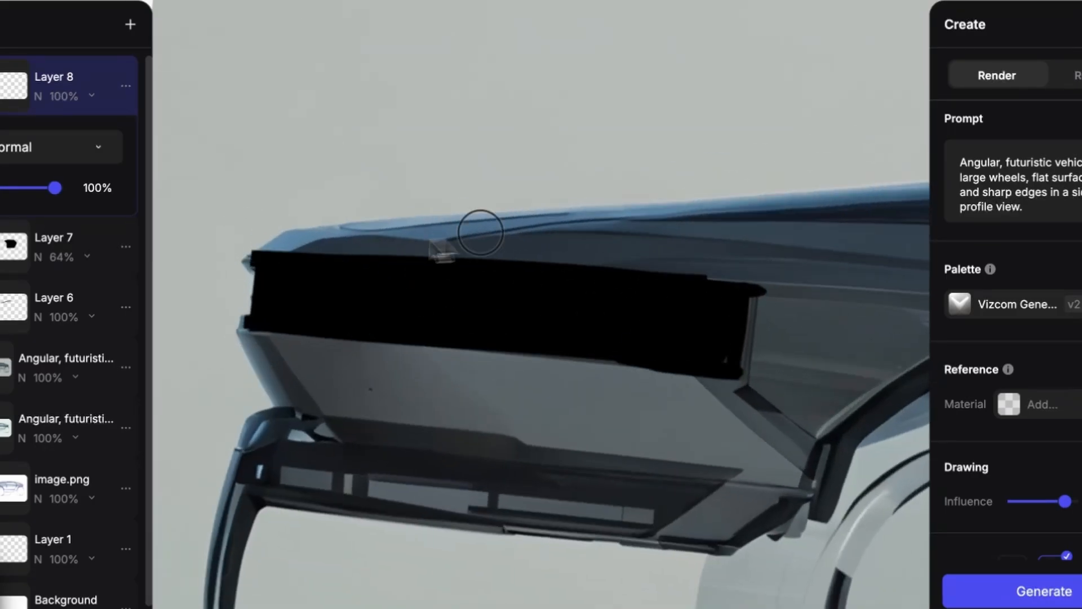
{"action": "left_click_drag", "start_coordinate": [263, 361], "coordinate": [742, 361]}
- Draw thin, light horizontal lines across the black front light panel
{"action": "scroll", "coordinate": [304, 302], "scroll_direction": "up", "scroll_amount": 2}
{"action": "scroll", "coordinate": [345, 257], "scroll_direction": "up", "scroll_amount": 1}
{"action": "scroll", "coordinate": [471, 293], "scroll_direction": "down", "scroll_amount": 2}
{"action": "scroll", "coordinate": [608, 350], "scroll_direction": "up", "scroll_amount": 1}
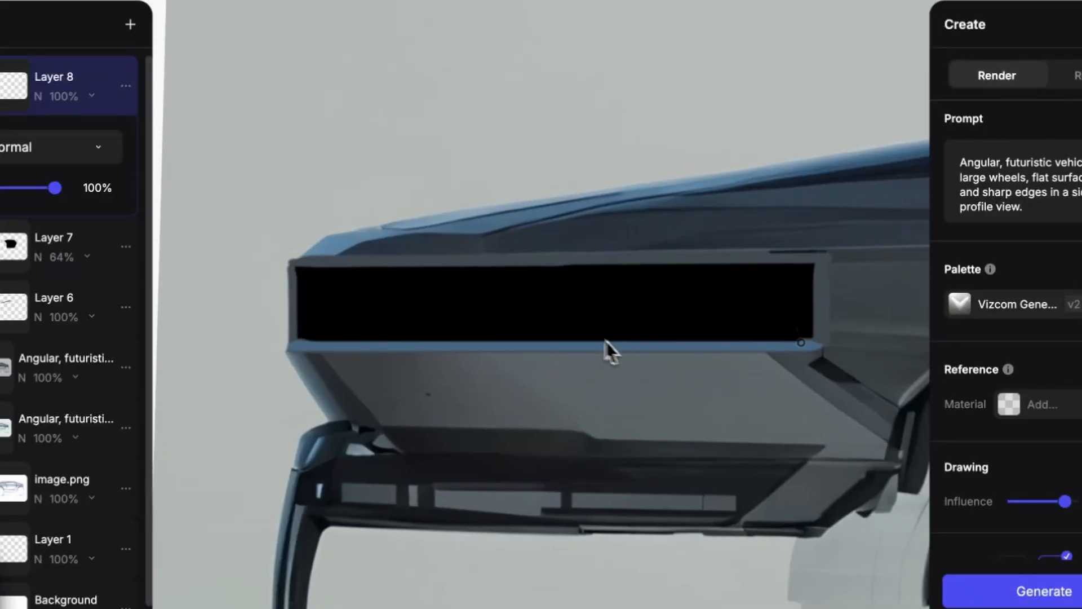
{"action": "left_click_drag", "start_coordinate": [818, 341], "coordinate": [818, 270]}
{"action": "key", "text": "ctrl+z"}
{"action": "scroll", "coordinate": [564, 299], "scroll_direction": "down", "scroll_amount": 3}
{"action": "left_click_drag", "start_coordinate": [365, 283], "coordinate": [716, 281]}
{"action": "left_click_drag", "start_coordinate": [361, 320], "coordinate": [742, 319]}
- Add a new layer and paint thick white light strips over the ends of the thin lines
{"action": "left_click", "coordinate": [130, 24]}
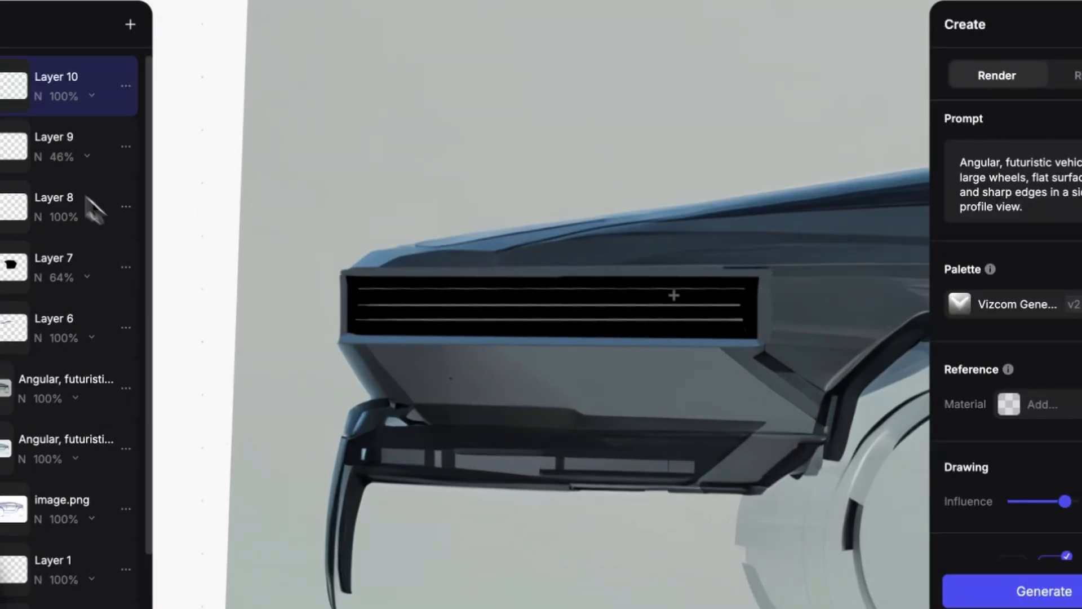
{"action": "left_click_drag", "start_coordinate": [673, 290], "coordinate": [741, 289]}
{"action": "scroll", "coordinate": [534, 304], "scroll_direction": "up", "scroll_amount": 2}
- Add a new layer and paint the car's lower front bumper solid black
{"action": "left_click", "coordinate": [130, 25]}
{"action": "mouse_move", "coordinate": [238, 356]}
{"action": "left_mouse_down"}
{"action": "mouse_move", "coordinate": [665, 351]}
{"action": "mouse_move", "coordinate": [243, 415]}
{"action": "left_mouse_up"}
{"action": "scroll", "coordinate": [362, 314], "scroll_direction": "up", "scroll_amount": 2}
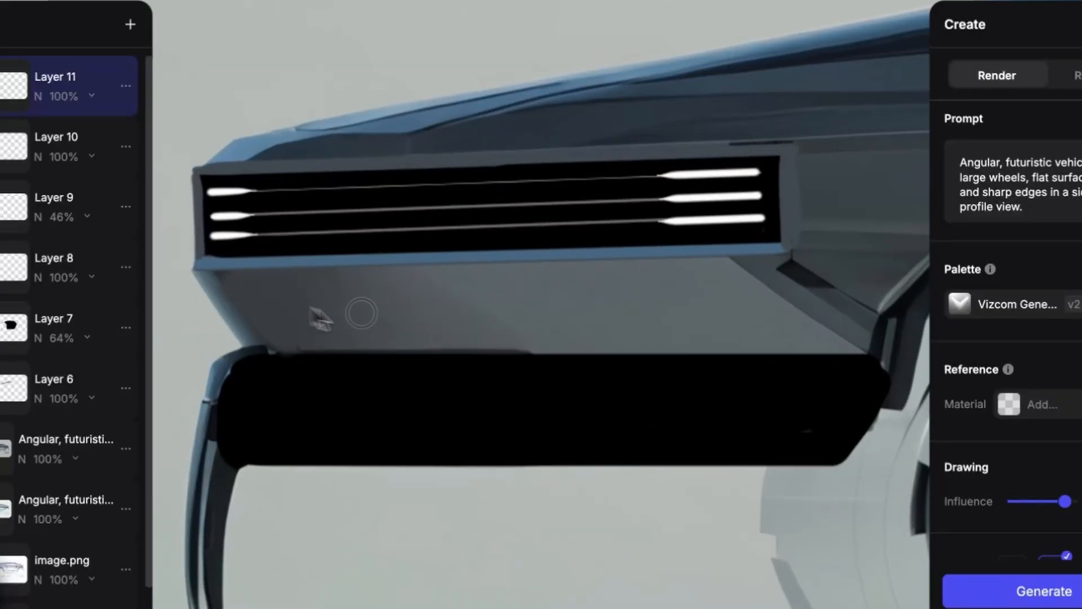
- Add a new layer, paint a soft highlight across the black bumper, and set the layer's opacity to 31%
{"action": "scroll", "coordinate": [432, 365], "scroll_direction": "down", "scroll_amount": 3}
{"action": "left_click", "coordinate": [130, 24]}
{"action": "left_click", "coordinate": [92, 96]}
{"action": "left_click_drag", "start_coordinate": [66, 188], "coordinate": [19, 188]}
{"action": "left_click_drag", "start_coordinate": [738, 360], "coordinate": [383, 368]}
{"action": "scroll", "coordinate": [569, 358], "scroll_direction": "down", "scroll_amount": 2}
{"action": "left_click_drag", "start_coordinate": [20, 188], "coordinate": [4, 188]}
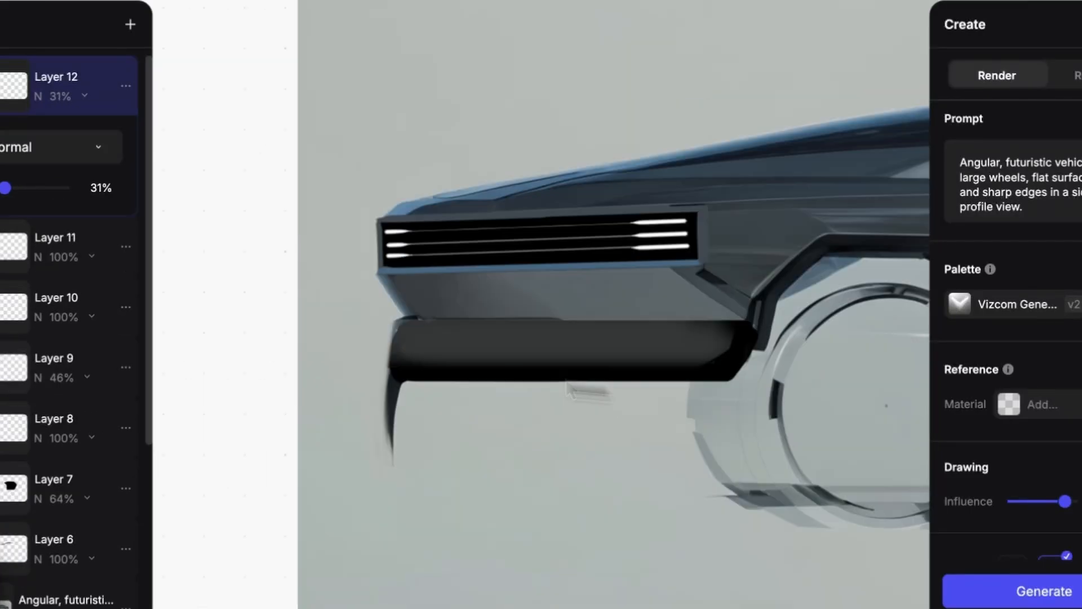
- Add new layers and paint a black angular fog-light housing with a pointed side over the front bumper
{"action": "left_click", "coordinate": [131, 24]}
{"action": "scroll", "coordinate": [462, 356], "scroll_direction": "down", "scroll_amount": 5}
{"action": "scroll", "coordinate": [361, 333], "scroll_direction": "up", "scroll_amount": 4}
{"action": "left_click", "coordinate": [130, 24]}
{"action": "left_click_drag", "start_coordinate": [338, 317], "coordinate": [574, 315]}
{"action": "mouse_move", "coordinate": [551, 314]}
{"action": "left_mouse_down"}
{"action": "mouse_move", "coordinate": [551, 376]}
{"action": "mouse_move", "coordinate": [575, 381]}
{"action": "left_mouse_up"}
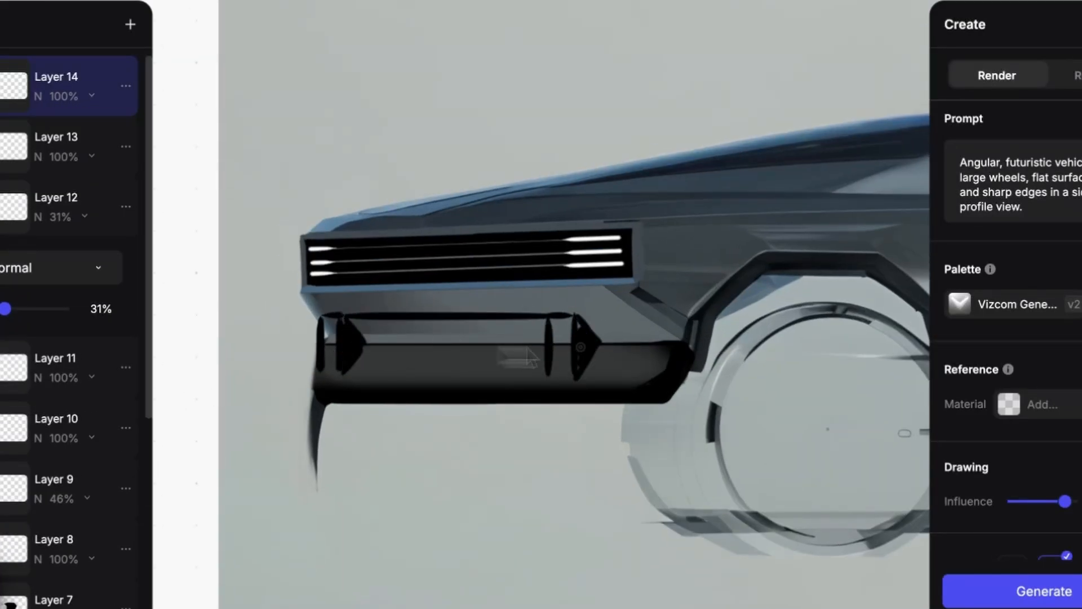
{"action": "left_click_drag", "start_coordinate": [379, 317], "coordinate": [541, 317]}
{"action": "left_click_drag", "start_coordinate": [555, 321], "coordinate": [570, 372]}
{"action": "scroll", "coordinate": [397, 369], "scroll_direction": "up", "scroll_amount": 1}
{"action": "left_click_drag", "start_coordinate": [361, 337], "coordinate": [324, 360]}
- Add a new layer, paint a vertical white strip inside the fog-light housing, and lower that layer's opacity
{"action": "left_click", "coordinate": [131, 25]}
{"action": "scroll", "coordinate": [556, 350], "scroll_direction": "down", "scroll_amount": 2}
{"action": "scroll", "coordinate": [564, 344], "scroll_direction": "up", "scroll_amount": 4}
{"action": "left_click_drag", "start_coordinate": [567, 324], "coordinate": [567, 395]}
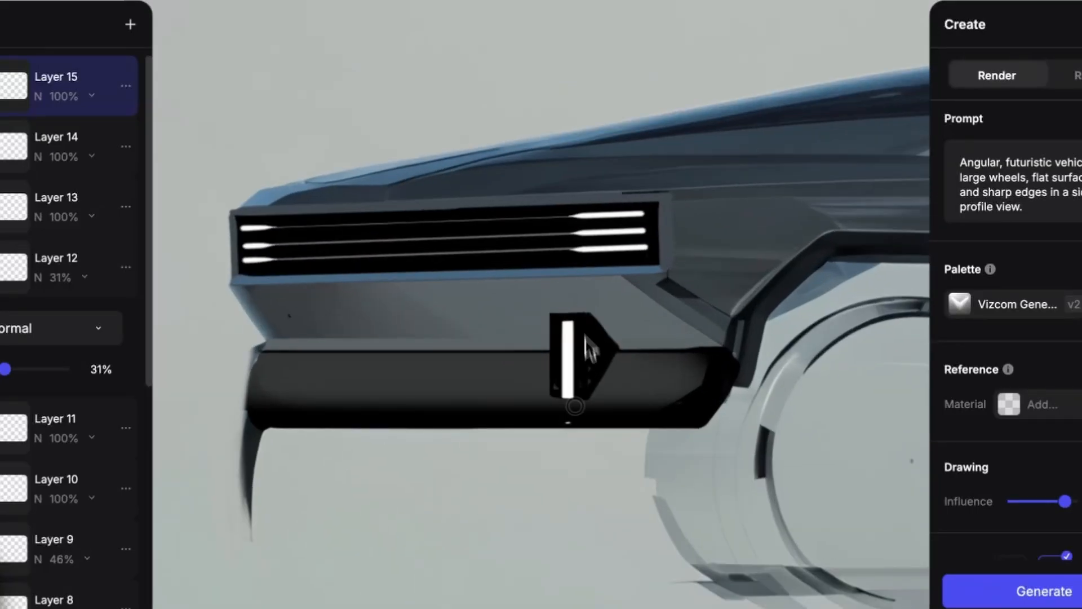
{"action": "left_click", "coordinate": [91, 96]}
{"action": "left_click_drag", "start_coordinate": [66, 188], "coordinate": [5, 188]}
{"action": "left_click_drag", "start_coordinate": [564, 304], "coordinate": [563, 420]}
- Add a new layer, paint a solid vertical white light strip in the housing, and set Layer 15's opacity to 18%
{"action": "left_click", "coordinate": [130, 24]}
{"action": "scroll", "coordinate": [525, 349], "scroll_direction": "up", "scroll_amount": 4}
{"action": "left_click_drag", "start_coordinate": [584, 327], "coordinate": [585, 472]}
{"action": "scroll", "coordinate": [586, 360], "scroll_direction": "down", "scroll_amount": 4}
{"action": "left_click_drag", "start_coordinate": [5, 246], "coordinate": [0, 246]}
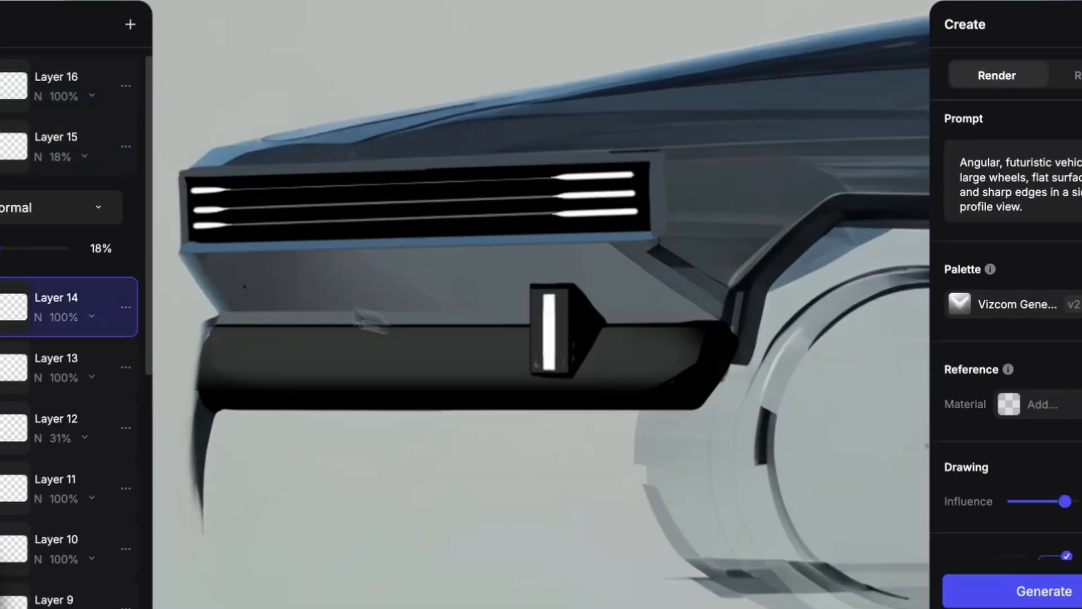
- Merge the fog-light layers into Layer 14, then duplicate it and place the copy at the far end of the bumper
{"action": "left_click", "coordinate": [125, 146]}
{"action": "left_click", "coordinate": [244, 115]}
{"action": "mouse_move", "coordinate": [586, 330]}
{"action": "left_mouse_down"}
{"action": "mouse_move", "coordinate": [322, 281]}
{"action": "mouse_move", "coordinate": [282, 288]}
{"action": "left_mouse_up"}
{"action": "scroll", "coordinate": [438, 355], "scroll_direction": "down", "scroll_amount": 5}
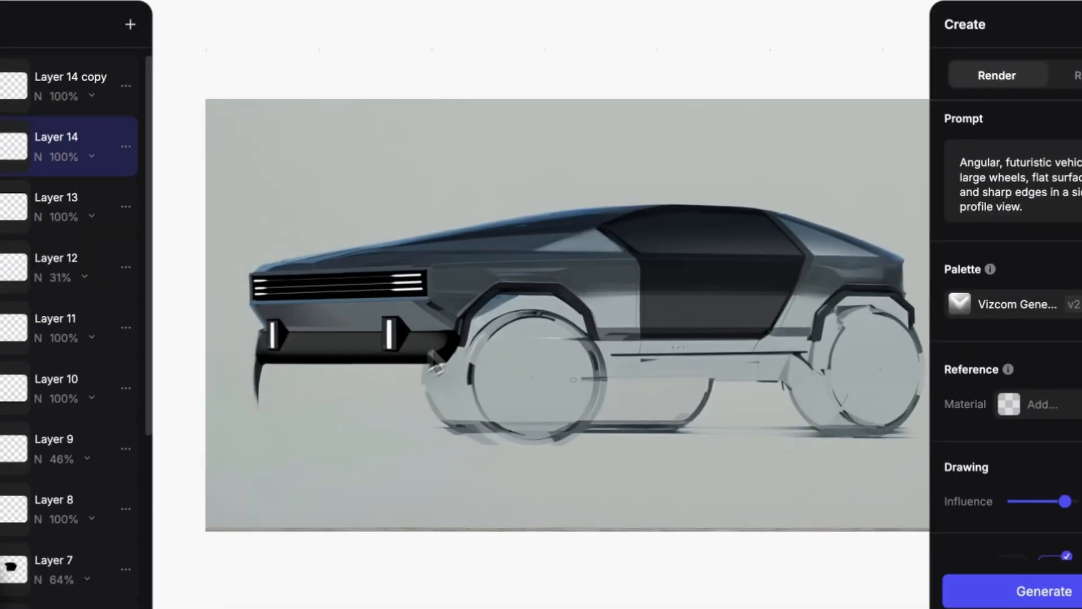
- Add a new layer and paint a solid black side skirt between the front and rear wheels
{"action": "left_click", "coordinate": [130, 24]}
{"action": "scroll", "coordinate": [437, 355], "scroll_direction": "up", "scroll_amount": 3}
{"action": "left_click_drag", "start_coordinate": [489, 353], "coordinate": [787, 355]}
{"action": "left_click_drag", "start_coordinate": [477, 373], "coordinate": [622, 374]}
{"action": "scroll", "coordinate": [475, 359], "scroll_direction": "down", "scroll_amount": 1}
- Add a new layer, paint a highlight along the black side skirt, and set the layer's opacity to 23%
{"action": "left_click", "coordinate": [130, 24]}
{"action": "scroll", "coordinate": [789, 360], "scroll_direction": "up", "scroll_amount": 2}
{"action": "left_click_drag", "start_coordinate": [460, 345], "coordinate": [733, 345]}
{"action": "left_click", "coordinate": [92, 156]}
{"action": "left_click_drag", "start_coordinate": [67, 248], "coordinate": [0, 248]}
- Add a new layer below Layer 14 and paint a soft light highlight across the front panel beneath the headlights
{"action": "scroll", "coordinate": [569, 349], "scroll_direction": "up", "scroll_amount": 3}
{"action": "scroll", "coordinate": [651, 330], "scroll_direction": "down", "scroll_amount": 5}
{"action": "left_click", "coordinate": [56, 367]}
{"action": "left_click", "coordinate": [130, 24]}
{"action": "scroll", "coordinate": [282, 327], "scroll_direction": "up", "scroll_amount": 4}
{"action": "left_click_drag", "start_coordinate": [586, 332], "coordinate": [232, 328]}
{"action": "left_click_drag", "start_coordinate": [57, 361], "coordinate": [56, 427]}
{"action": "left_click_drag", "start_coordinate": [586, 338], "coordinate": [367, 338]}
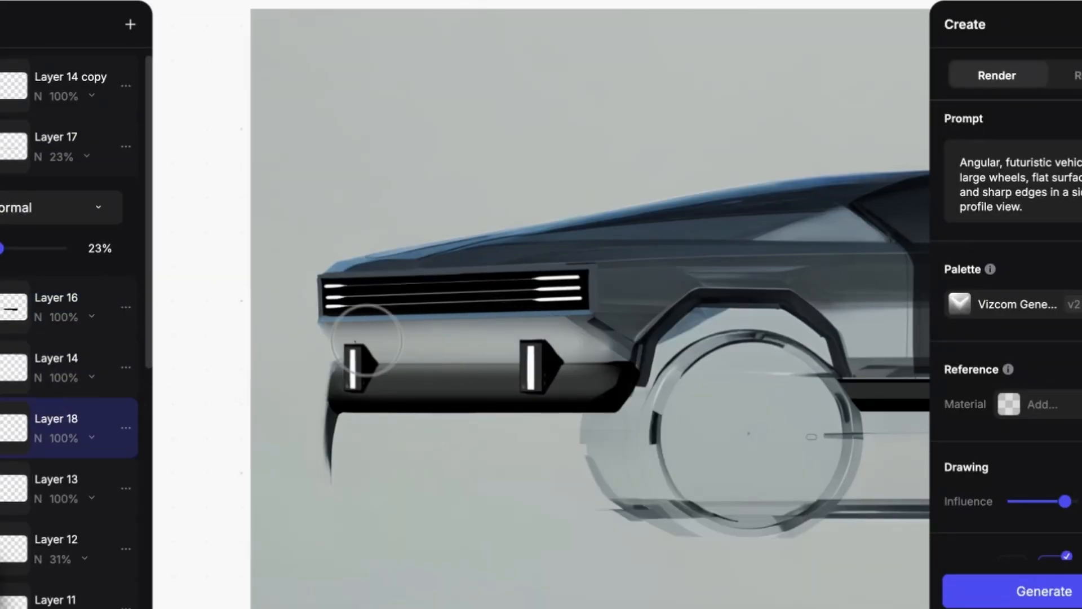
{"action": "scroll", "coordinate": [586, 316], "scroll_direction": "up", "scroll_amount": 1}
{"action": "left_click_drag", "start_coordinate": [434, 343], "coordinate": [610, 358]}
{"action": "scroll", "coordinate": [451, 323], "scroll_direction": "down", "scroll_amount": 4}
- Add a new layer and paint soft light highlights over the front fender and side body surfaces
{"action": "left_click", "coordinate": [130, 25]}
{"action": "scroll", "coordinate": [505, 307], "scroll_direction": "up", "scroll_amount": 5}
{"action": "mouse_move", "coordinate": [504, 333]}
{"action": "left_mouse_down"}
{"action": "mouse_move", "coordinate": [609, 509]}
{"action": "mouse_move", "coordinate": [530, 336]}
{"action": "left_mouse_up"}
{"action": "scroll", "coordinate": [406, 311], "scroll_direction": "down", "scroll_amount": 5}
{"action": "scroll", "coordinate": [625, 338], "scroll_direction": "up", "scroll_amount": 3}
{"action": "left_click_drag", "start_coordinate": [459, 316], "coordinate": [564, 316]}
- Brush soft light over the fender behind the headlight and clean up the spill along the headlight's edge
{"action": "scroll", "coordinate": [395, 293], "scroll_direction": "up", "scroll_amount": 5}
{"action": "left_click_drag", "start_coordinate": [479, 248], "coordinate": [614, 349]}
{"action": "left_click_drag", "start_coordinate": [427, 351], "coordinate": [434, 263]}
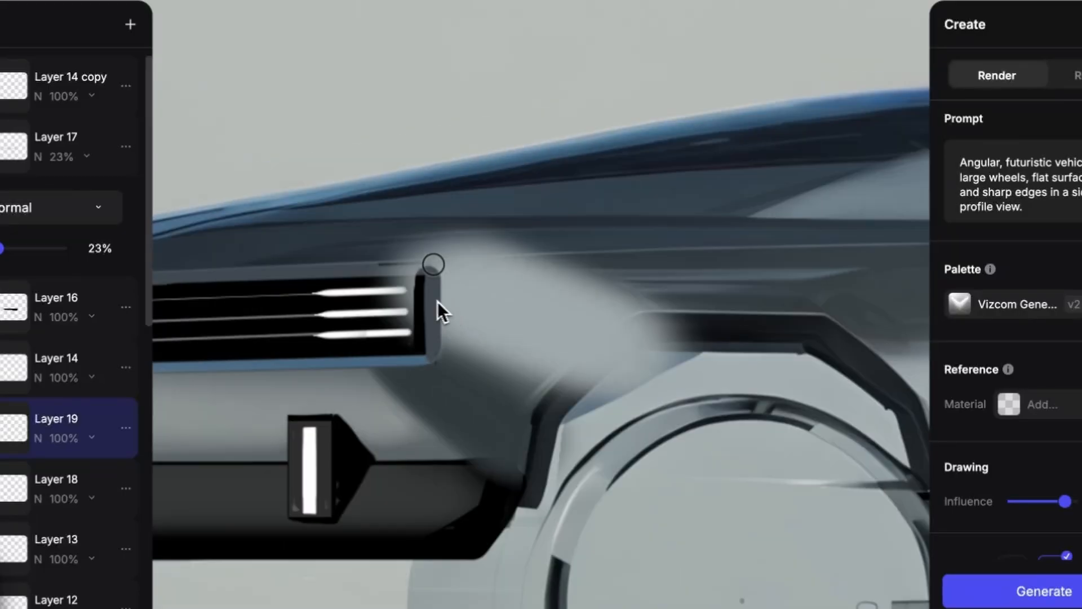
{"action": "key", "text": "ctrl+z"}
{"action": "scroll", "coordinate": [407, 299], "scroll_direction": "up", "scroll_amount": 1}
{"action": "left_click_drag", "start_coordinate": [522, 347], "coordinate": [521, 260]}
{"action": "scroll", "coordinate": [521, 315], "scroll_direction": "down", "scroll_amount": 8}
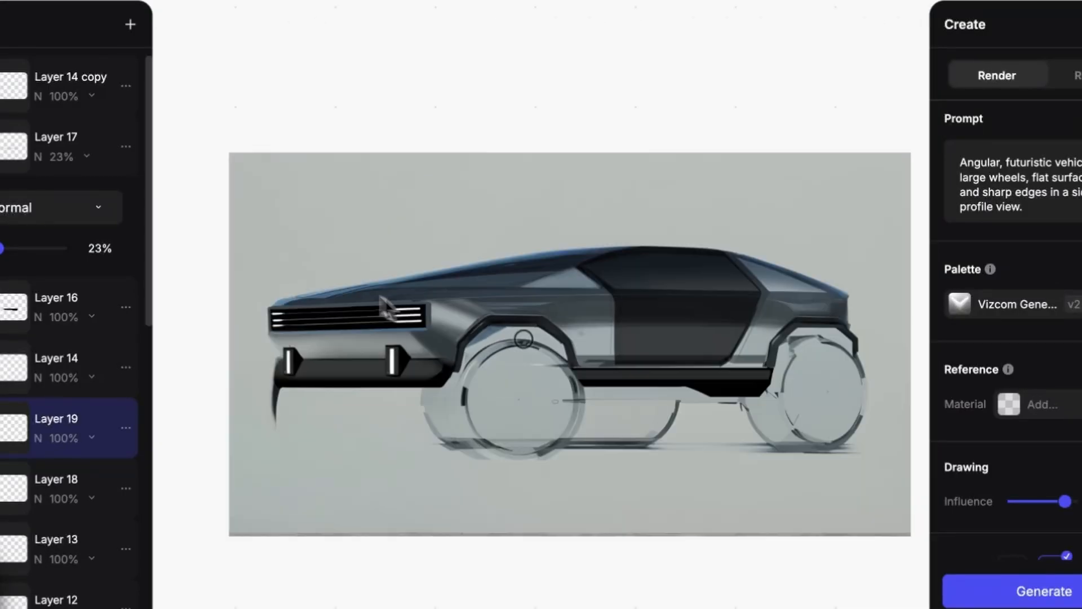
- Paint a soft highlight on the rear fender and clean up its edges with the eraser
{"action": "scroll", "coordinate": [749, 339], "scroll_direction": "up", "scroll_amount": 4}
{"action": "mouse_move", "coordinate": [733, 293]}
{"action": "left_mouse_down"}
{"action": "mouse_move", "coordinate": [773, 314]}
{"action": "mouse_move", "coordinate": [731, 297]}
{"action": "left_mouse_up"}
{"action": "key", "text": "e"}
{"action": "scroll", "coordinate": [731, 297], "scroll_direction": "down", "scroll_amount": 5}
{"action": "left_click", "coordinate": [130, 24]}
- Add a layer above Layer 14 copy at 28% opacity and paint the wheels, underbody and lower front black
{"action": "left_click", "coordinate": [71, 85]}
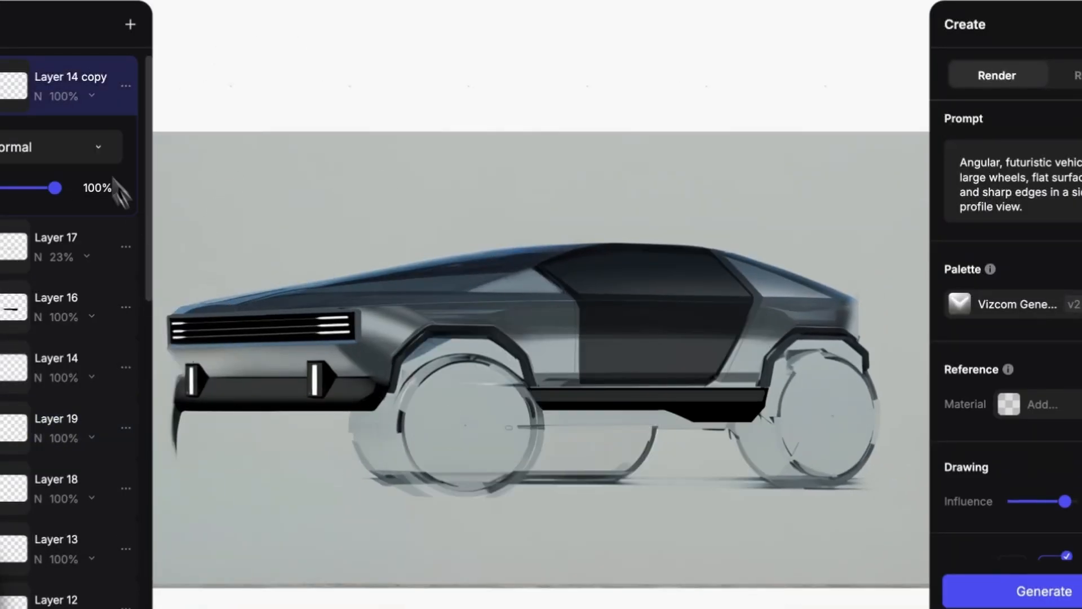
{"action": "left_click", "coordinate": [130, 24]}
{"action": "left_click_drag", "start_coordinate": [56, 188], "coordinate": [2, 188]}
{"action": "mouse_move", "coordinate": [243, 408]}
{"action": "left_mouse_down"}
{"action": "mouse_move", "coordinate": [543, 430]}
{"action": "mouse_move", "coordinate": [846, 417]}
{"action": "left_mouse_up"}
{"action": "left_click", "coordinate": [126, 85]}
{"action": "left_click", "coordinate": [328, 389]}
- Erase the excess dark paint beneath the side skirt and between the front wheels
{"action": "scroll", "coordinate": [328, 390], "scroll_direction": "left", "scroll_amount": 1}
{"action": "key", "text": "e"}
{"action": "left_click_drag", "start_coordinate": [659, 408], "coordinate": [739, 404]}
{"action": "mouse_move", "coordinate": [315, 415]}
{"action": "left_mouse_down"}
{"action": "mouse_move", "coordinate": [389, 370]}
{"action": "mouse_move", "coordinate": [338, 415]}
{"action": "mouse_move", "coordinate": [404, 433]}
{"action": "left_mouse_up"}
{"action": "scroll", "coordinate": [348, 396], "scroll_direction": "left", "scroll_amount": 2}
{"action": "scroll", "coordinate": [403, 433], "scroll_direction": "right", "scroll_amount": 3}
- Add a new layer, paint solid black discs over both wheels, and set the layer's opacity to 64%
{"action": "left_click", "coordinate": [130, 24]}
{"action": "left_click_drag", "start_coordinate": [448, 330], "coordinate": [553, 437]}
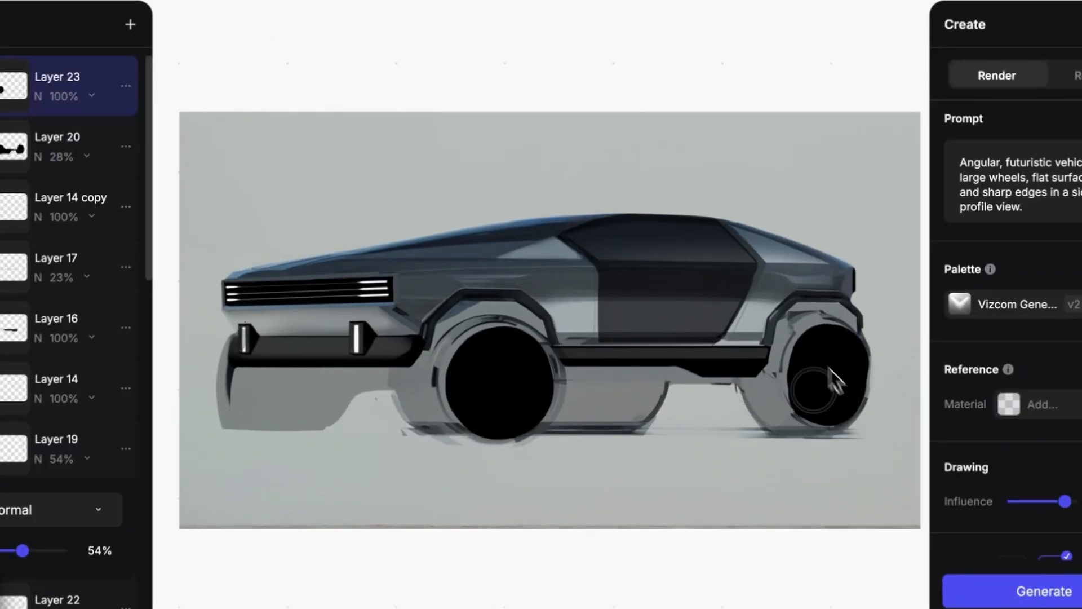
{"action": "left_click_drag", "start_coordinate": [58, 188], "coordinate": [30, 188]}
- Add a new layer, paint curved white accents around both wheel faces, and set Layer 20's opacity to 46%
{"action": "left_click", "coordinate": [130, 24]}
{"action": "left_click_drag", "start_coordinate": [542, 348], "coordinate": [542, 412]}
{"action": "left_click", "coordinate": [87, 317]}
{"action": "mouse_move", "coordinate": [2, 309]}
{"action": "left_mouse_down"}
{"action": "mouse_move", "coordinate": [29, 309]}
{"action": "mouse_move", "coordinate": [15, 309]}
{"action": "left_mouse_up"}
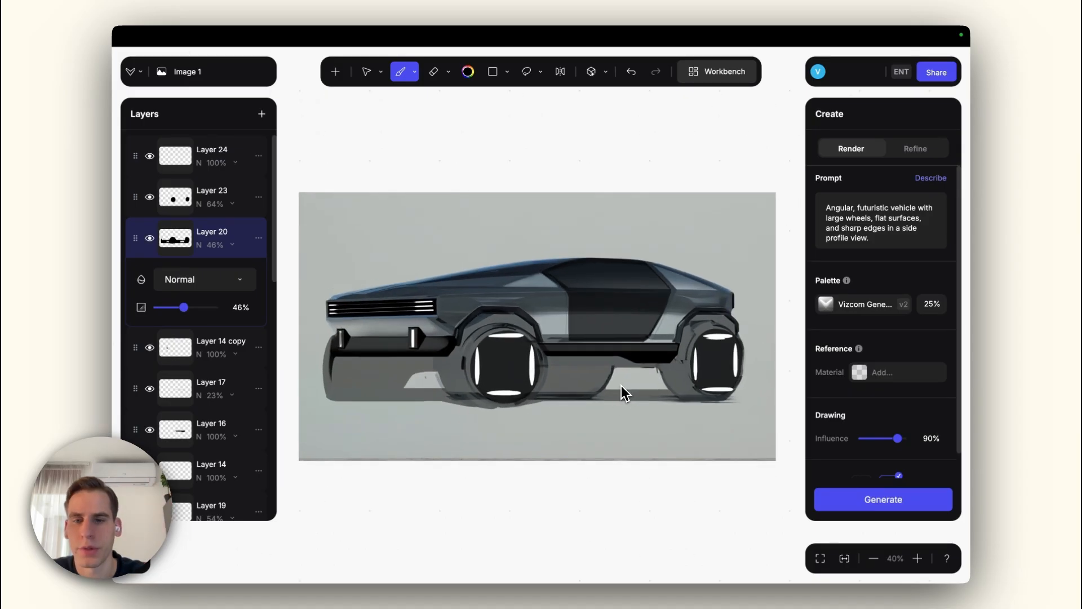
- Generate new renders from the overpainted car at 25% palette influence and 90% drawing influence
{"action": "scroll", "coordinate": [503, 357], "scroll_direction": "up", "scroll_amount": 1}
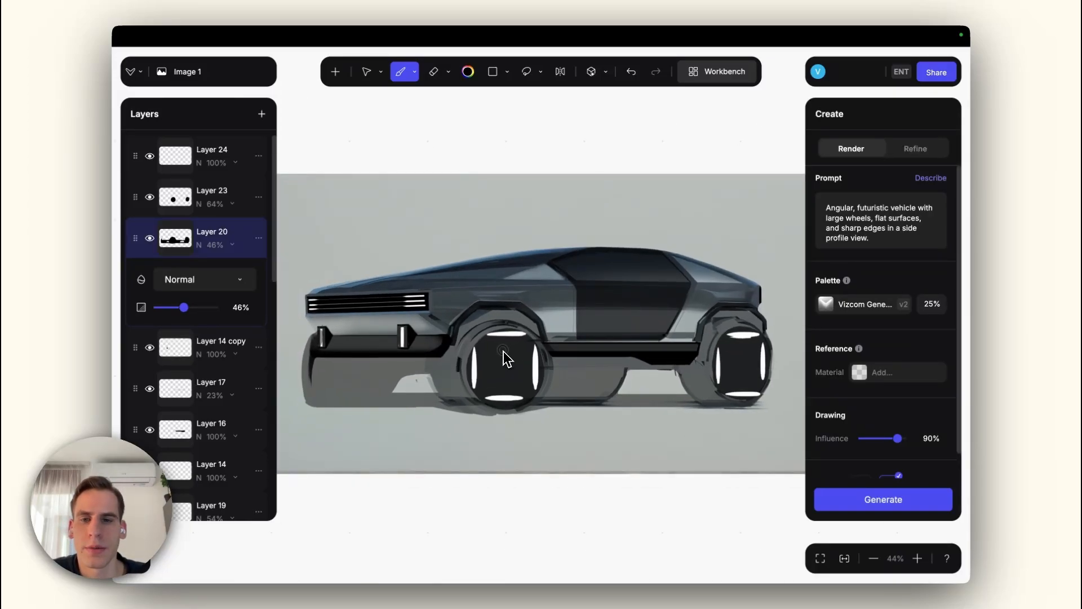
{"action": "key", "text": "e"}
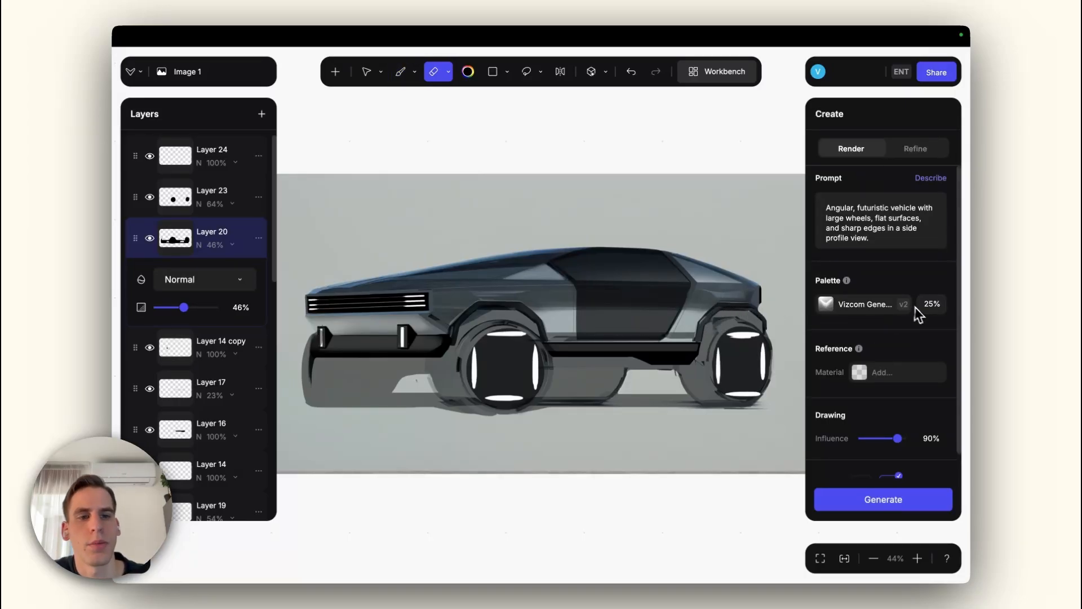
{"action": "left_click", "coordinate": [886, 501]}
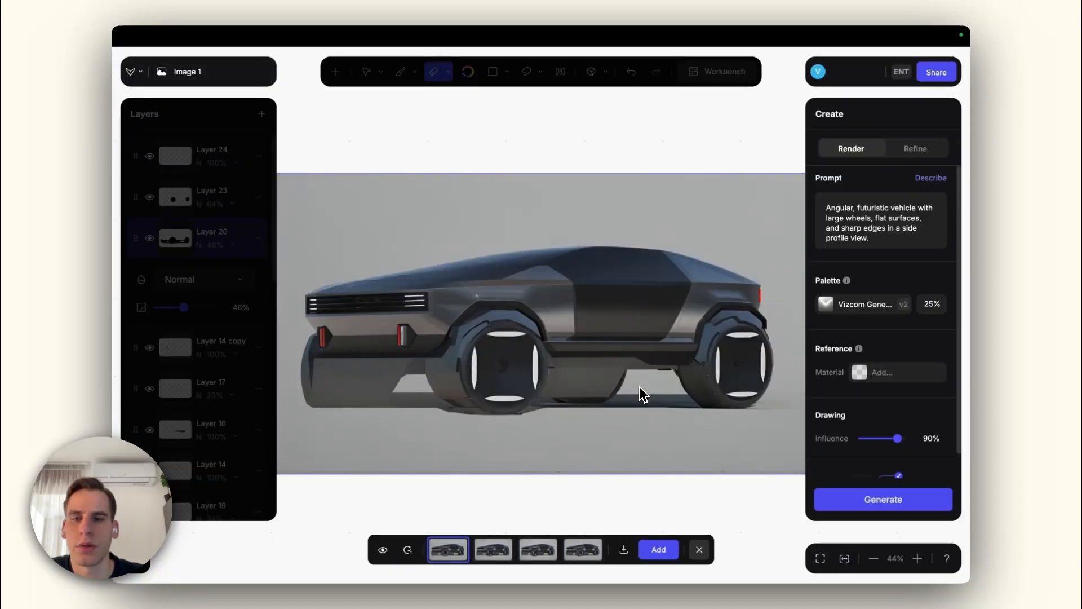
- Compare the four generated renders with each other and with the original canvas
{"action": "key", "text": "Right"}
{"action": "key", "text": "Right"}
{"action": "key", "text": "Right"}
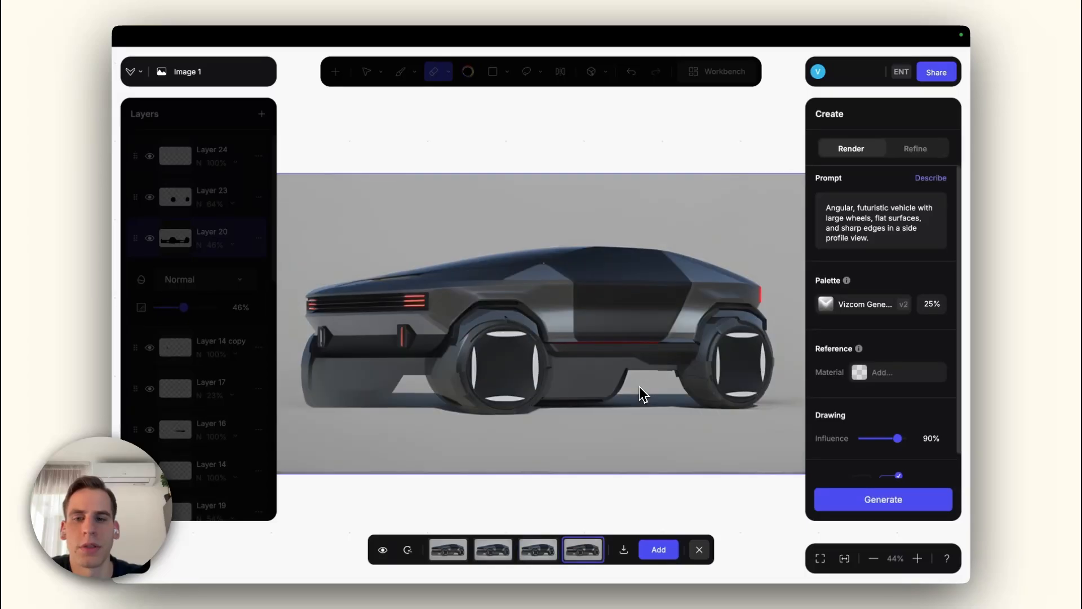
{"action": "key", "text": "Left"}
{"action": "key", "text": "Left"}
{"action": "key", "text": "Right"}
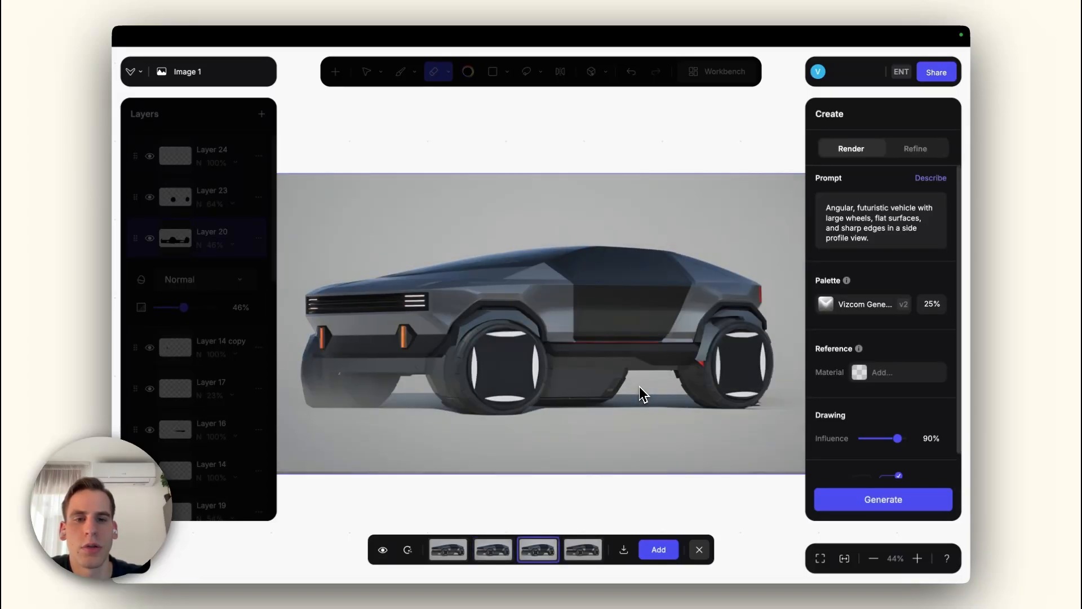
{"action": "scroll", "coordinate": [544, 314], "scroll_direction": "up", "scroll_amount": 3}
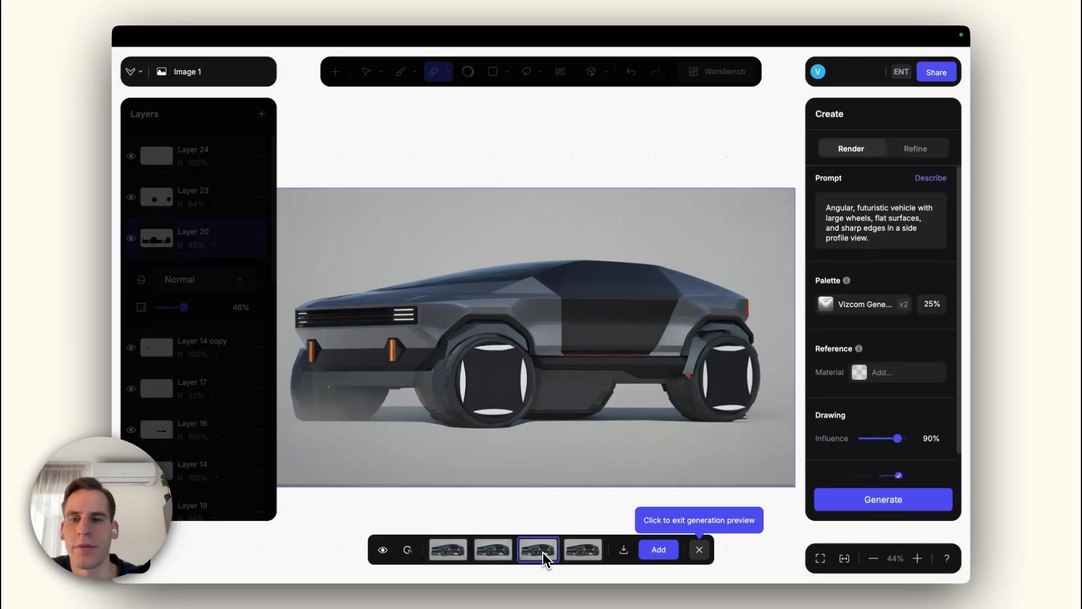
{"action": "left_click", "coordinate": [383, 550]}
{"action": "left_click", "coordinate": [384, 551]}
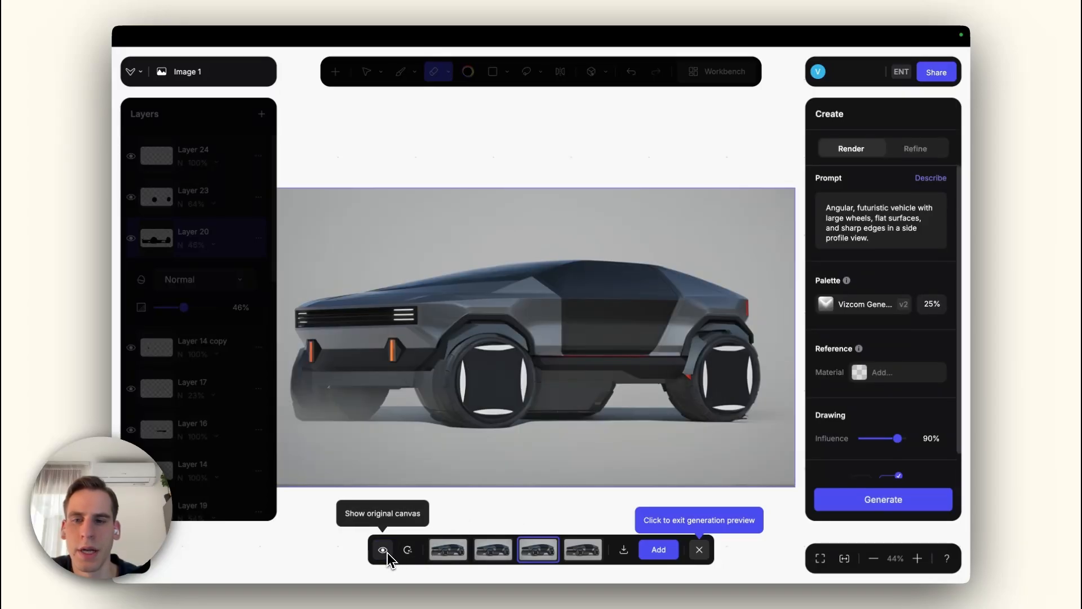
- Generate renders with the palette influence set to 35% and add the third result as a layer
{"action": "type", "text": "35"}
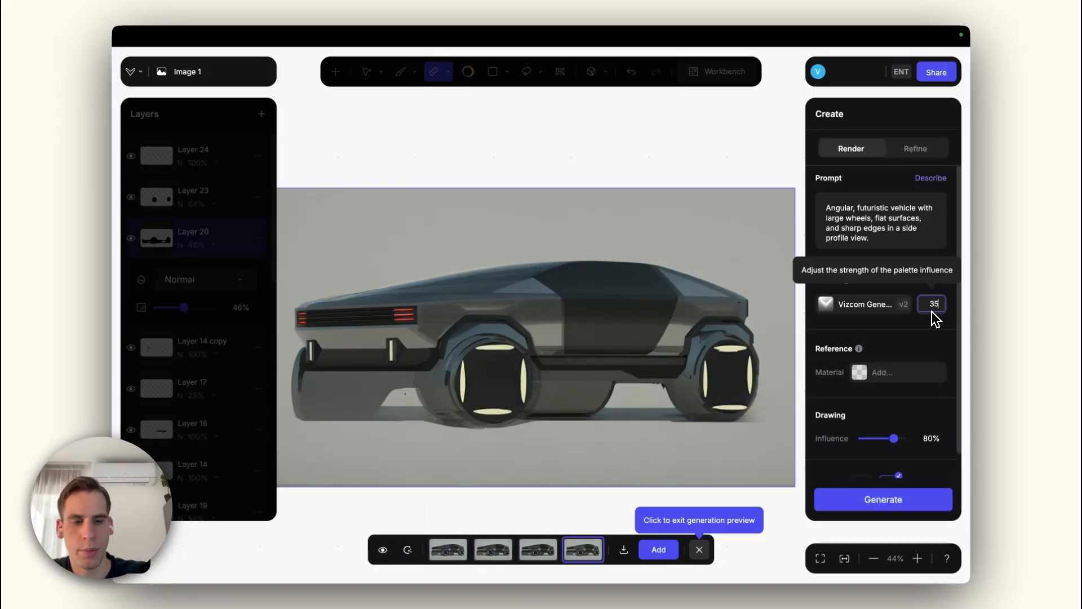
{"action": "key", "text": "Return"}
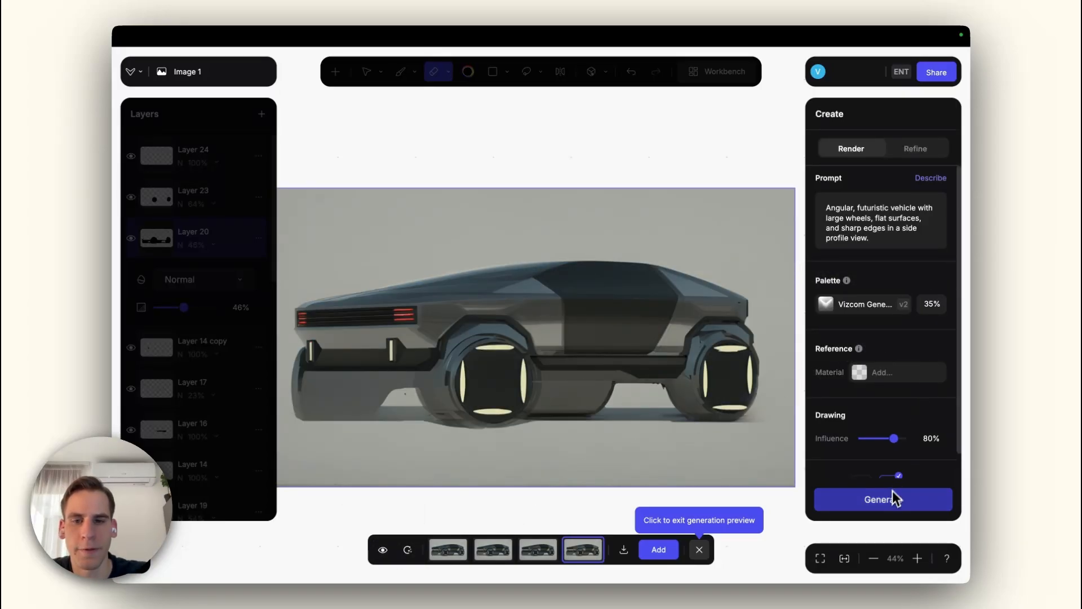
{"action": "left_click", "coordinate": [894, 496]}
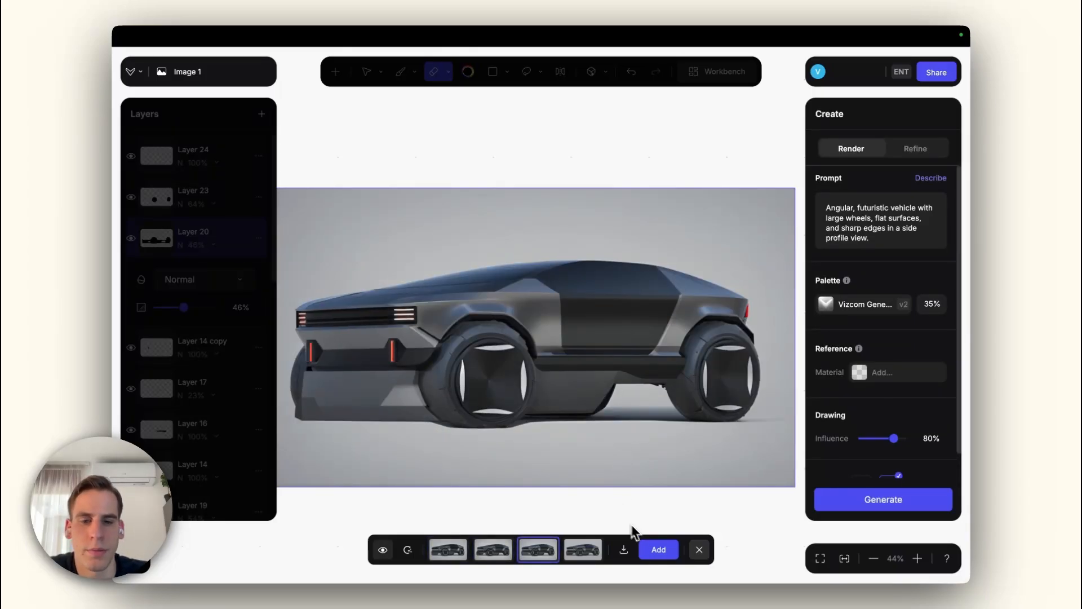
{"action": "left_click", "coordinate": [658, 550]}
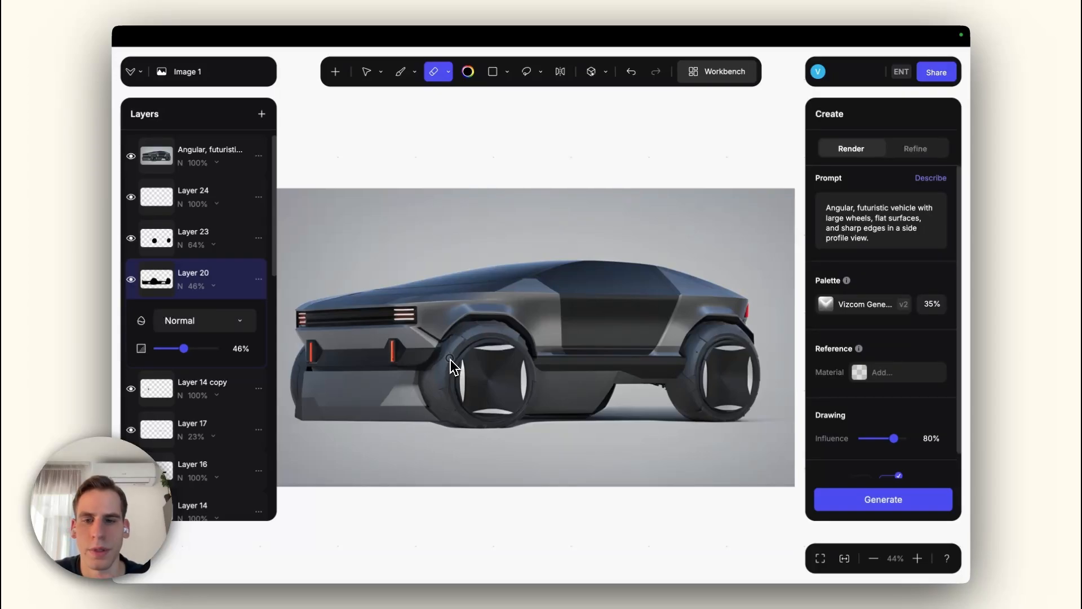
- Remove the diagonal strip between the headlight and the front wheel arch with the Magic Eraser
{"action": "scroll", "coordinate": [451, 361], "scroll_direction": "up", "scroll_amount": 5}
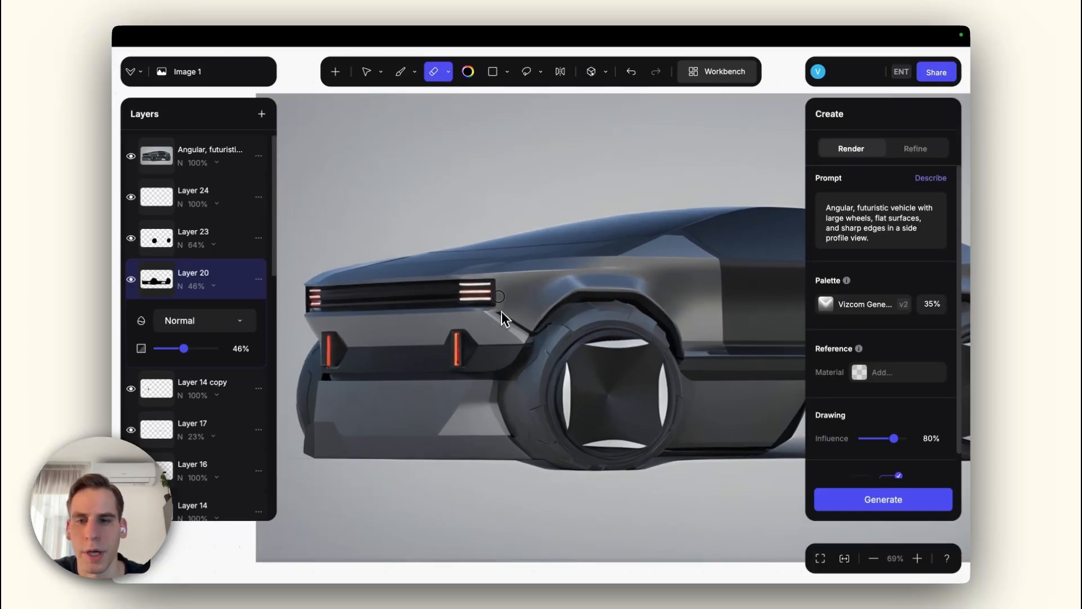
{"action": "left_click", "coordinate": [447, 73]}
{"action": "left_click", "coordinate": [424, 143]}
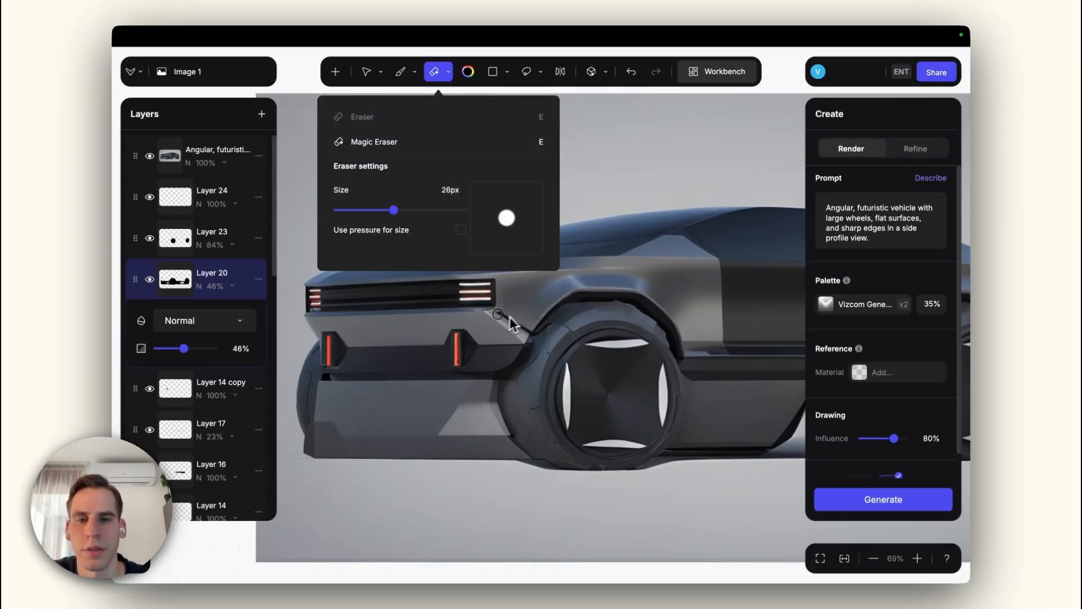
{"action": "left_click_drag", "start_coordinate": [510, 317], "coordinate": [538, 335]}
{"action": "scroll", "coordinate": [529, 329], "scroll_direction": "up", "scroll_amount": 3}
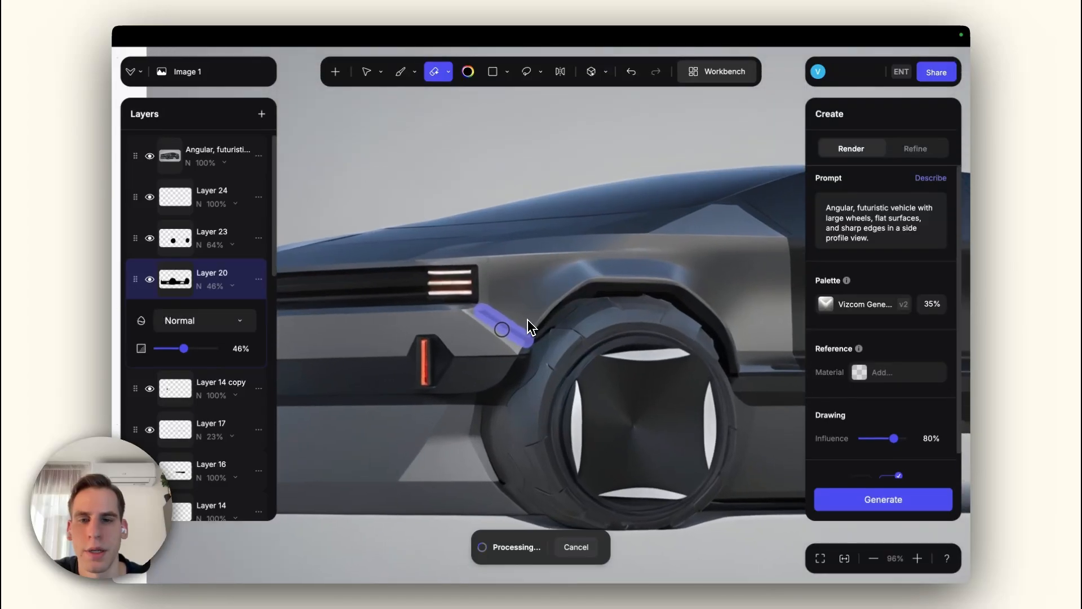
{"action": "scroll", "coordinate": [542, 326], "scroll_direction": "down", "scroll_amount": 8}
{"action": "scroll", "coordinate": [561, 336], "scroll_direction": "right", "scroll_amount": 1}
{"action": "scroll", "coordinate": [563, 332], "scroll_direction": "up", "scroll_amount": 2}
{"action": "scroll", "coordinate": [581, 327], "scroll_direction": "down", "scroll_amount": 1}
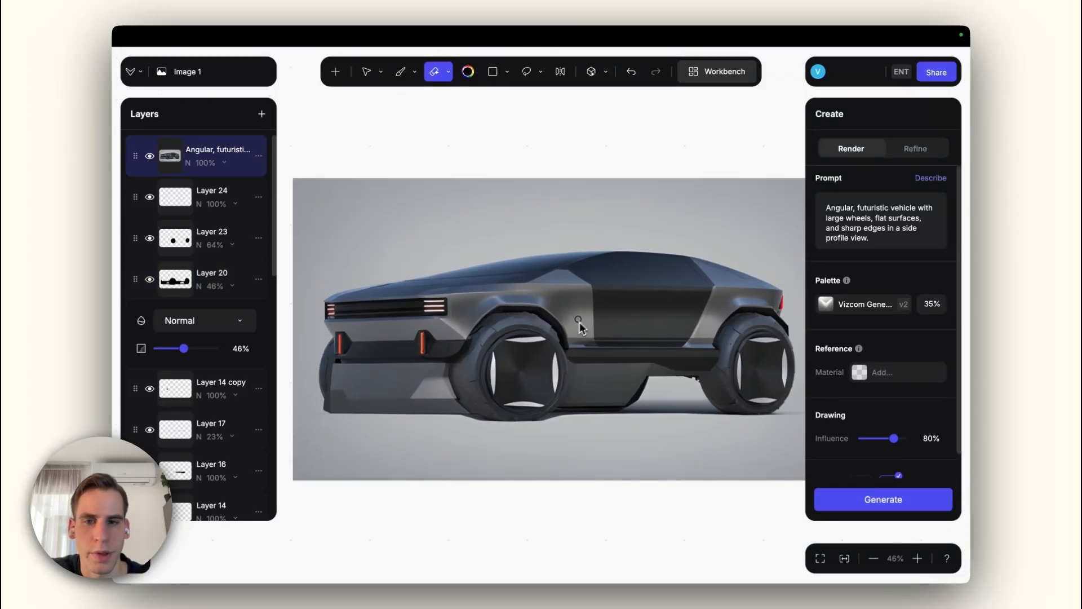
- Sample the blue-grey of the triangular panel ahead of the door and paint its upper corner to a sharper point
{"action": "scroll", "coordinate": [578, 324], "scroll_direction": "right", "scroll_amount": 1}
{"action": "scroll", "coordinate": [572, 321], "scroll_direction": "up", "scroll_amount": 1}
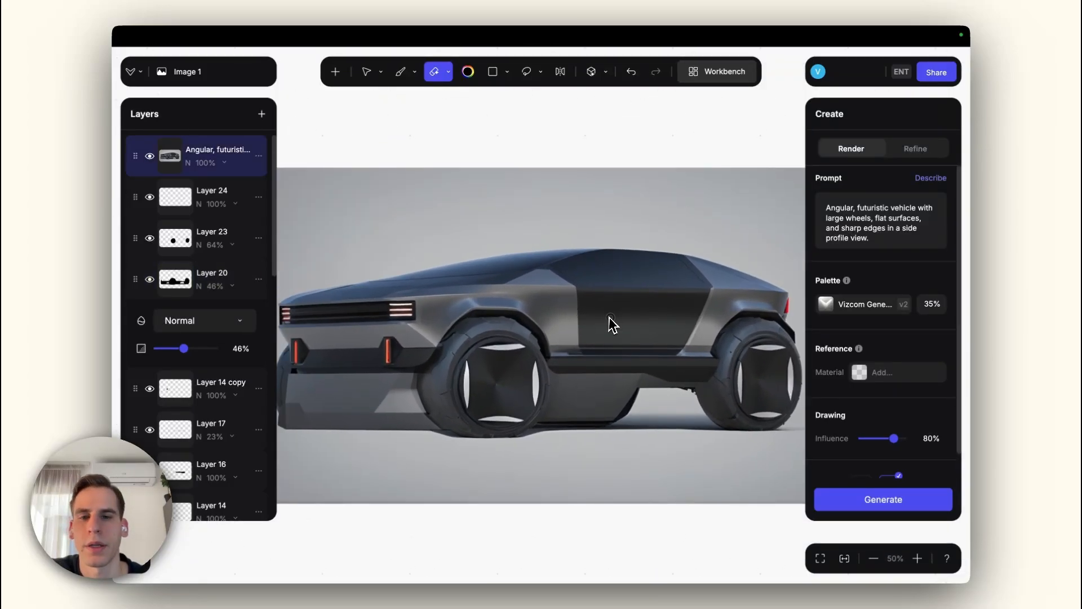
{"action": "scroll", "coordinate": [553, 278], "scroll_direction": "up", "scroll_amount": 5}
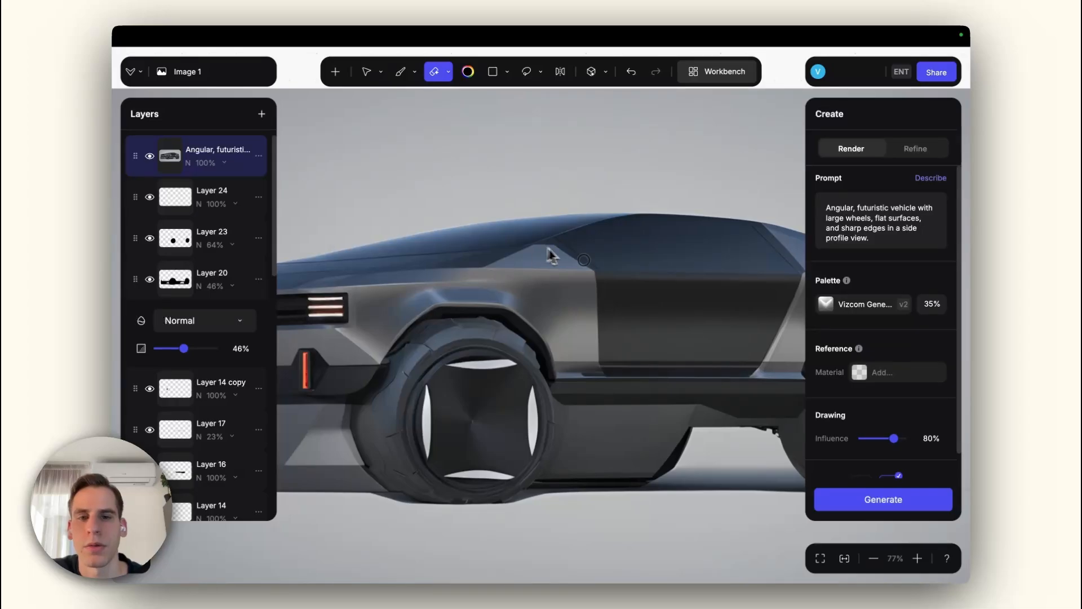
{"action": "scroll", "coordinate": [563, 257], "scroll_direction": "up", "scroll_amount": 8}
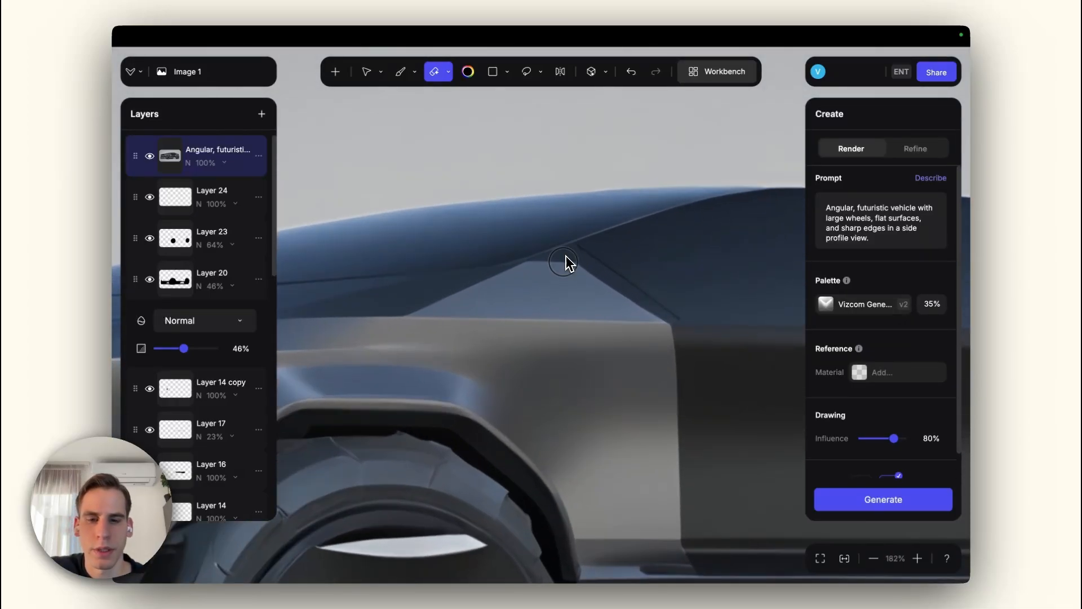
{"action": "key", "text": "b"}
{"action": "left_click", "coordinate": [571, 272], "text": "alt"}
{"action": "mouse_move", "coordinate": [573, 271]}
{"action": "left_mouse_down", "text": "ctrl+alt"}
{"action": "mouse_move", "coordinate": [555, 277]}
{"action": "mouse_move", "coordinate": [542, 258]}
{"action": "mouse_move", "coordinate": [564, 255]}
{"action": "left_mouse_up", "text": "ctrl+alt"}
{"action": "key", "text": "super+z"}
{"action": "key", "text": "super+z"}
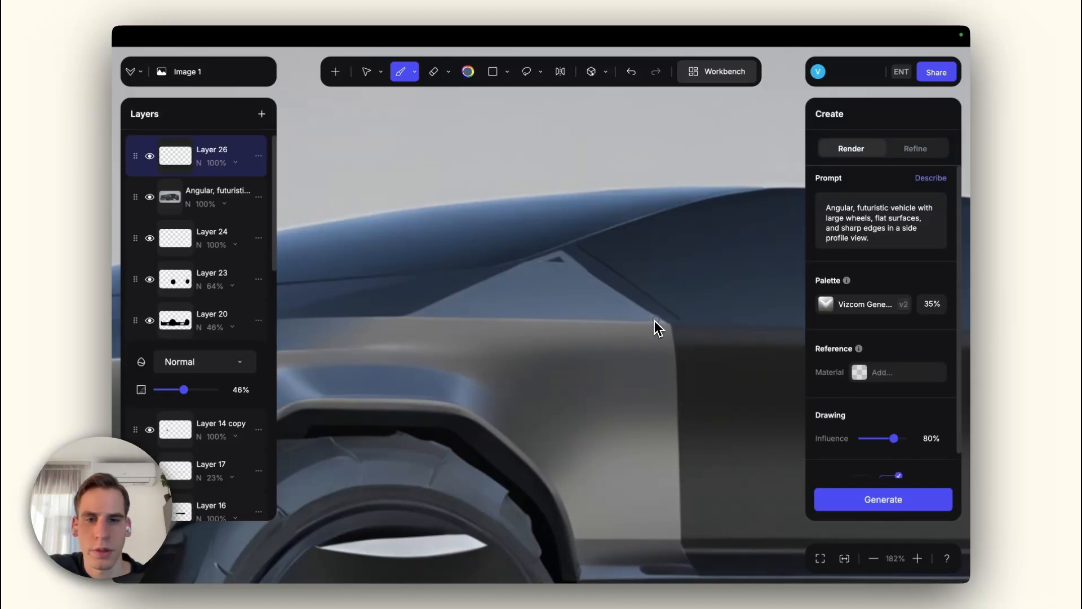
- Rotate the canvas and paint over the dark patch and upper edge of the triangular panel on Layer 26
{"action": "left_click_drag", "start_coordinate": [656, 285], "coordinate": [637, 159]}
{"action": "left_click_drag", "start_coordinate": [519, 255], "coordinate": [635, 241]}
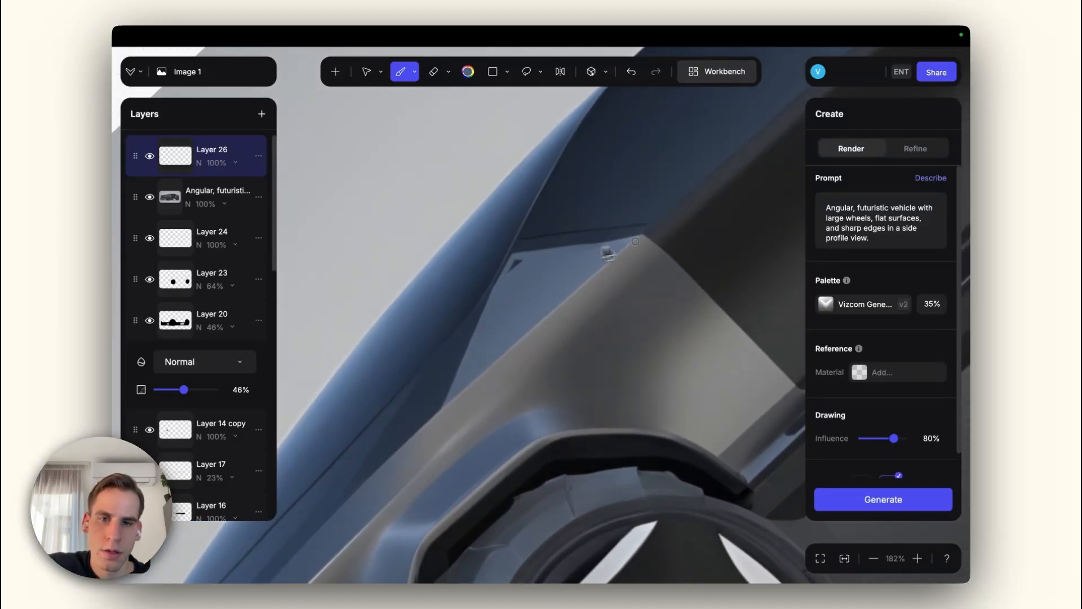
{"action": "left_click_drag", "start_coordinate": [548, 250], "coordinate": [601, 246]}
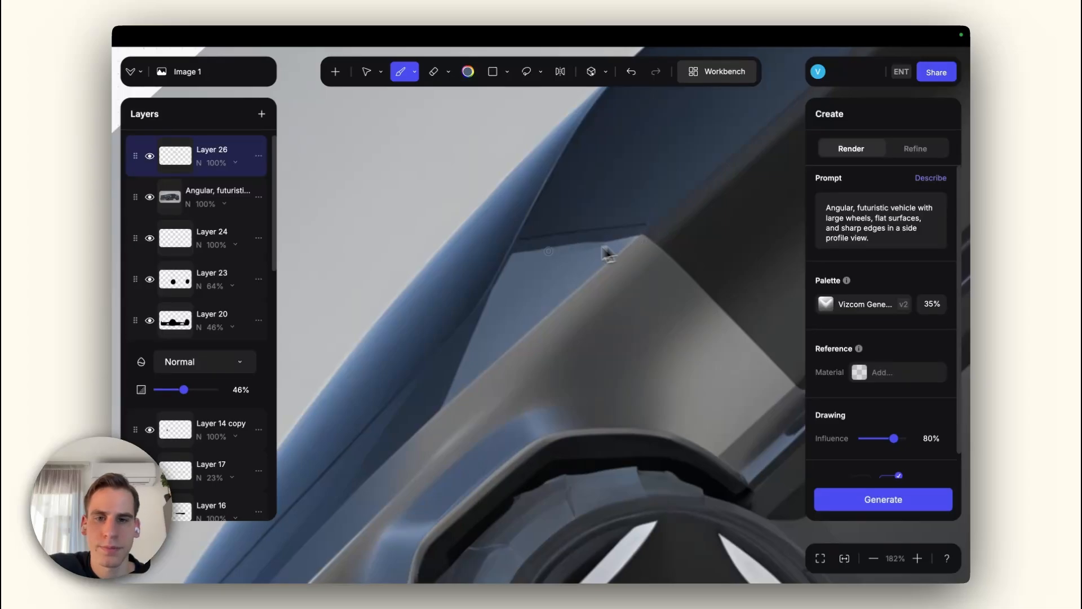
{"action": "left_click_drag", "start_coordinate": [586, 196], "coordinate": [649, 250]}
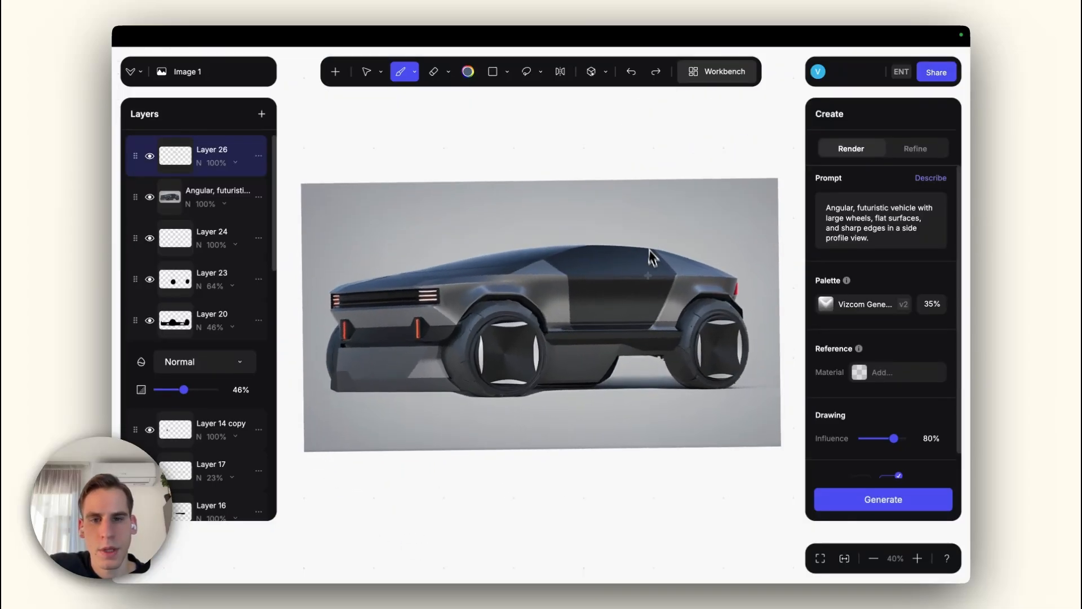
- Lasso-select the wheels, lower bumper and underbody, following the wheel arches and sill and closing the outline below the car
{"action": "scroll", "coordinate": [606, 280], "scroll_direction": "up", "scroll_amount": 3}
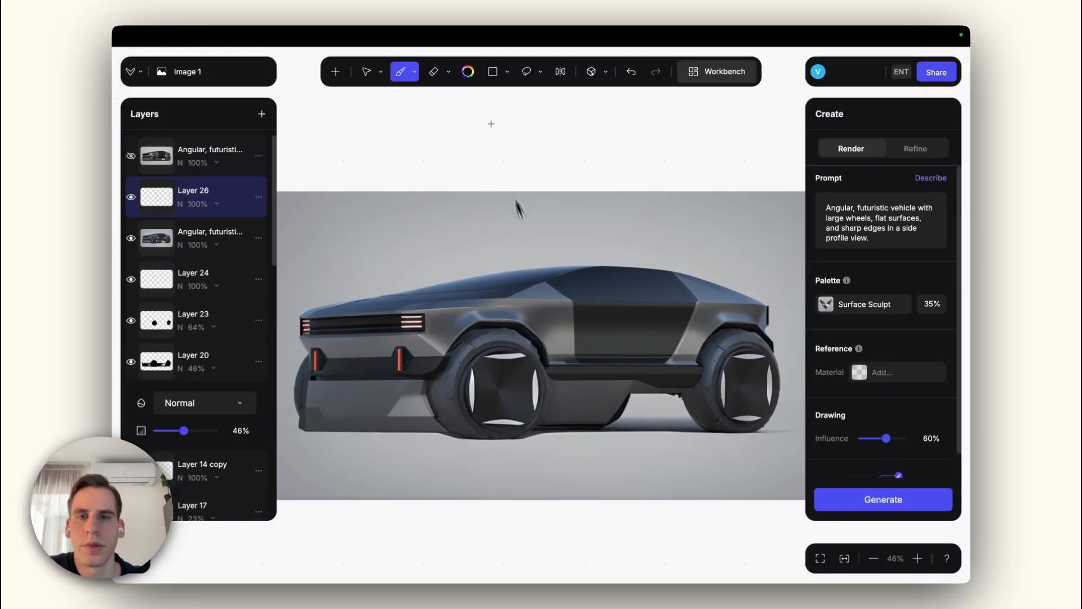
{"action": "left_click", "coordinate": [527, 72]}
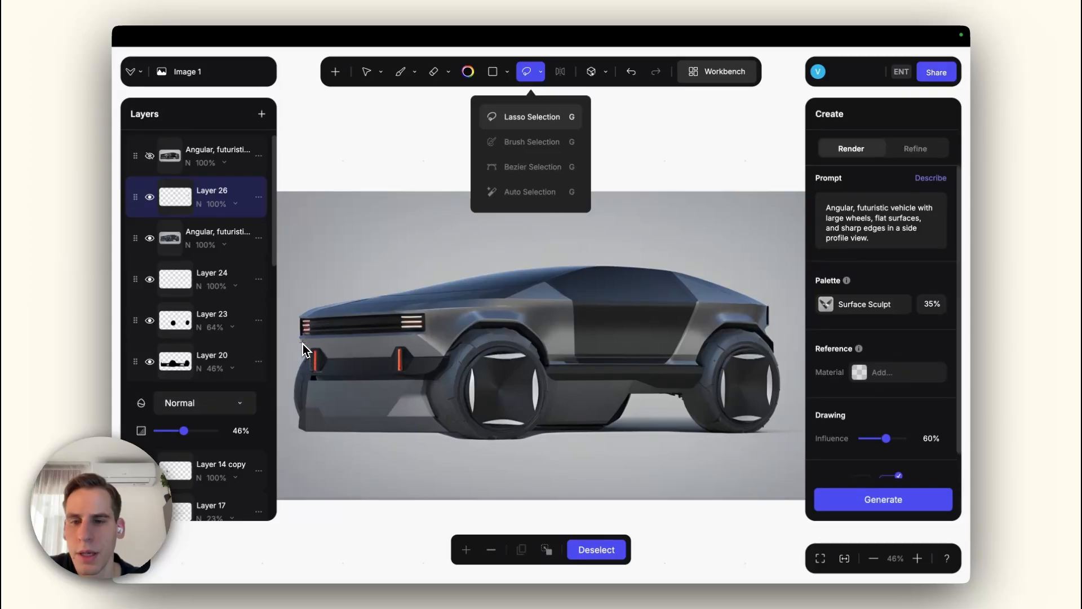
{"action": "left_click_drag", "start_coordinate": [303, 343], "coordinate": [309, 350]}
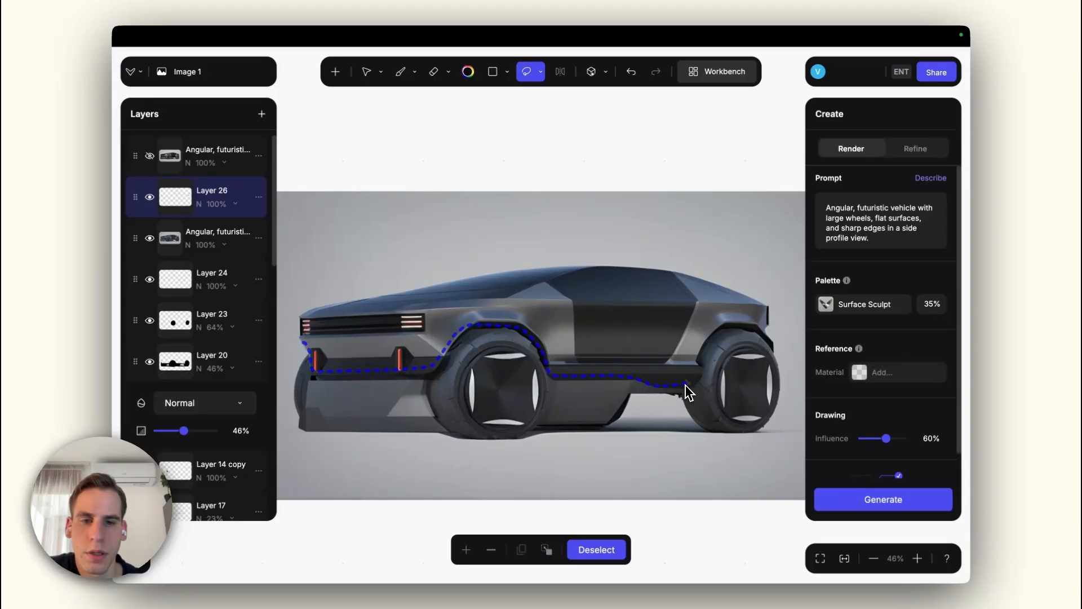
{"action": "left_click_drag", "start_coordinate": [699, 380], "coordinate": [710, 354]}
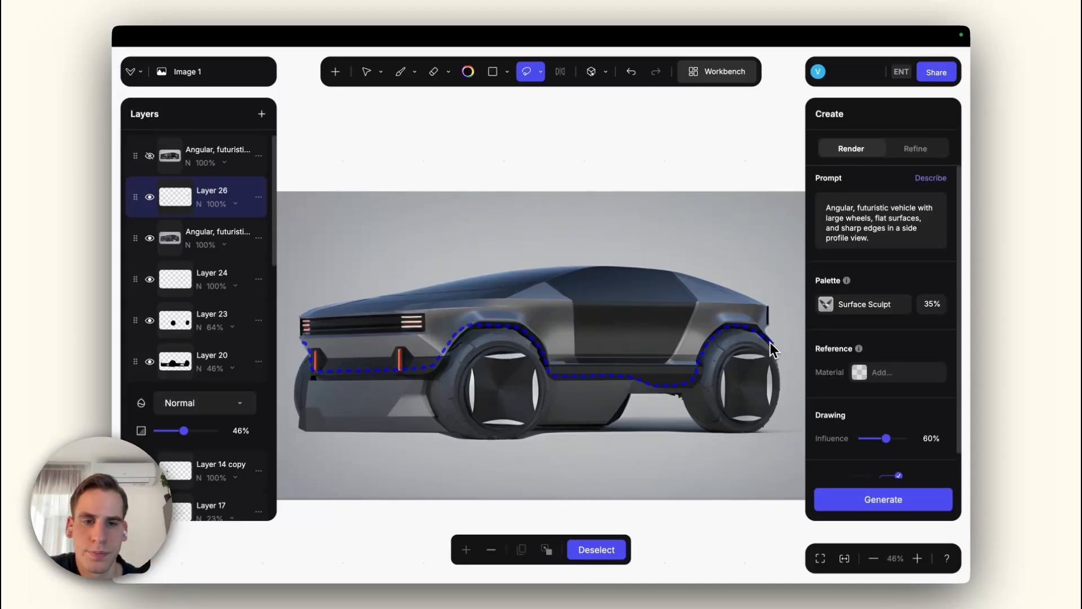
{"action": "mouse_move", "coordinate": [788, 394]}
{"action": "left_mouse_down"}
{"action": "mouse_move", "coordinate": [783, 431]}
{"action": "mouse_move", "coordinate": [702, 447]}
{"action": "mouse_move", "coordinate": [359, 456]}
{"action": "mouse_move", "coordinate": [299, 445]}
{"action": "mouse_move", "coordinate": [283, 420]}
{"action": "mouse_move", "coordinate": [302, 355]}
{"action": "left_mouse_up"}
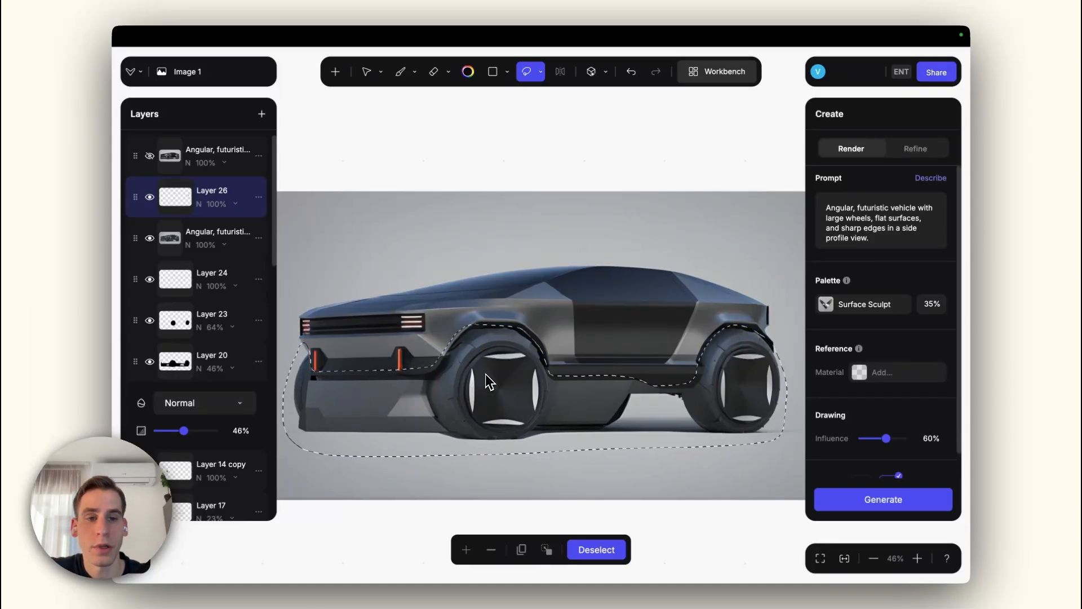
- Replace the render prompt with "futuristic off-road wheels and tires"
{"action": "triple_click", "coordinate": [902, 215]}
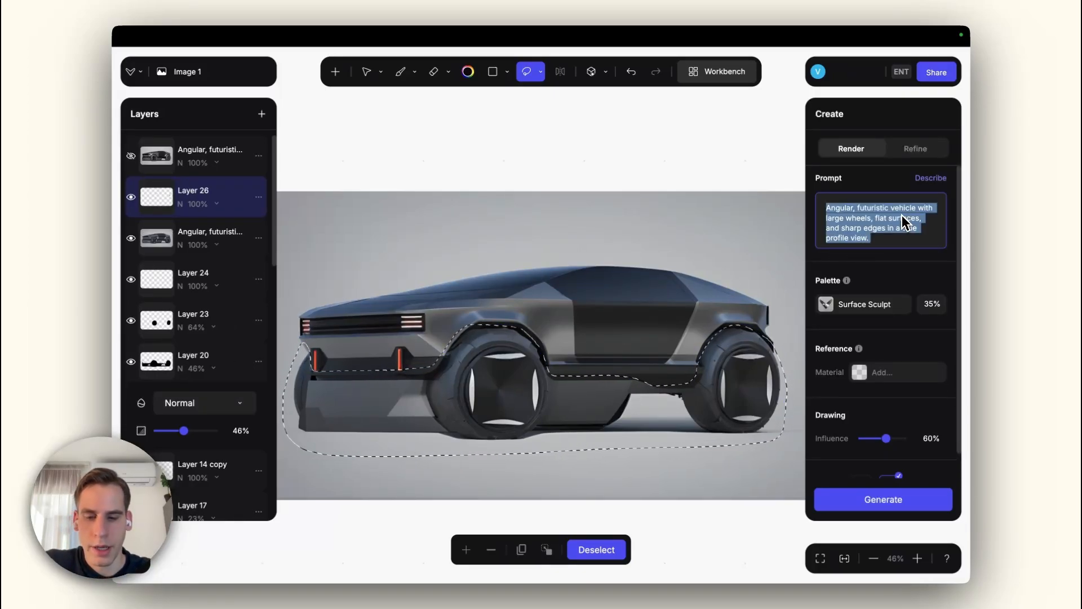
{"action": "type", "text": "off-road wheel"}
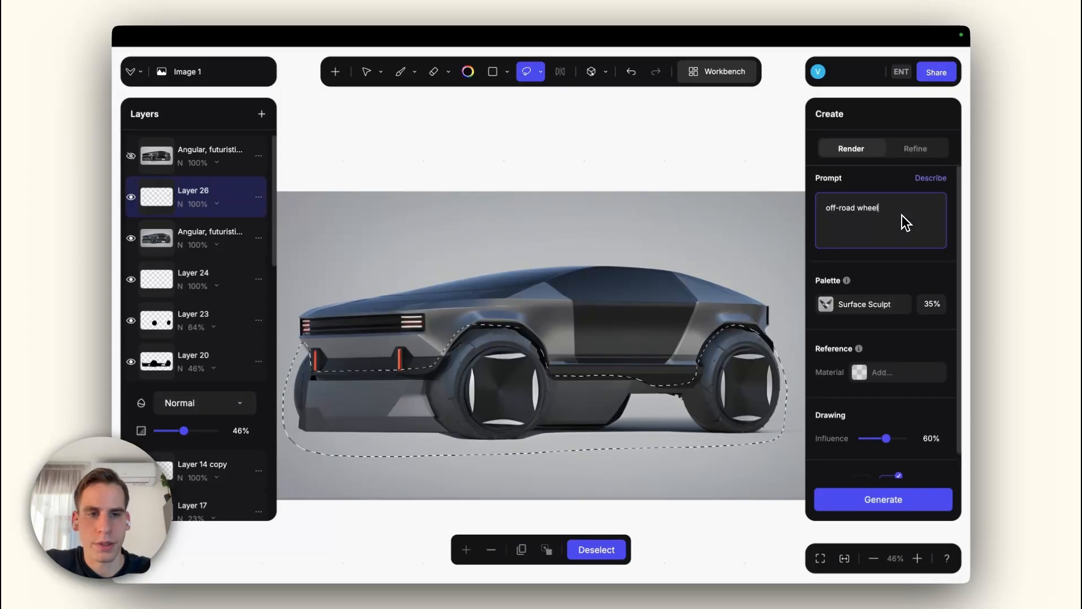
{"action": "type", "text": "s and ti"}
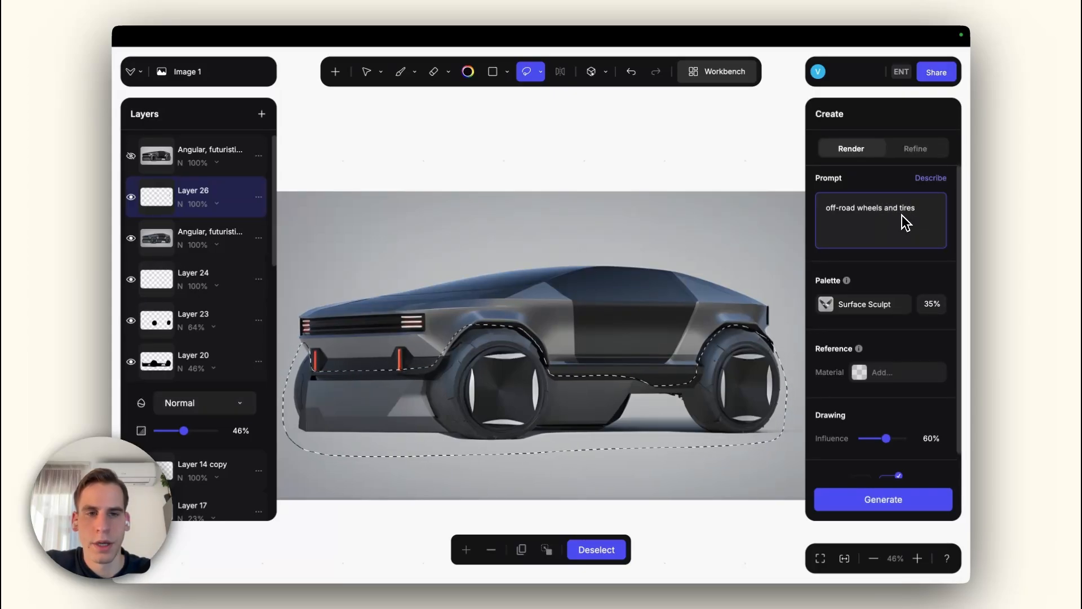
{"action": "type", "text": "res"}
{"action": "left_click", "coordinate": [826, 208]}
{"action": "type", "text": "futuris"}
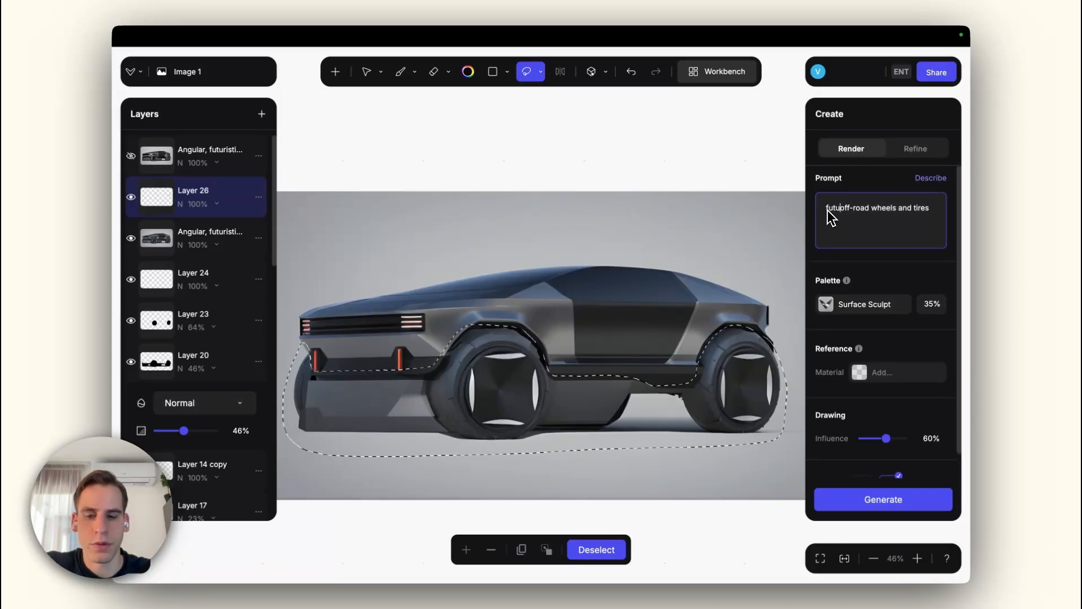
{"action": "type", "text": "tic"}
- Generate renders of the selected area with the Vizcom General v2 palette and the drawing influence set to 50%
{"action": "left_click", "coordinate": [846, 304]}
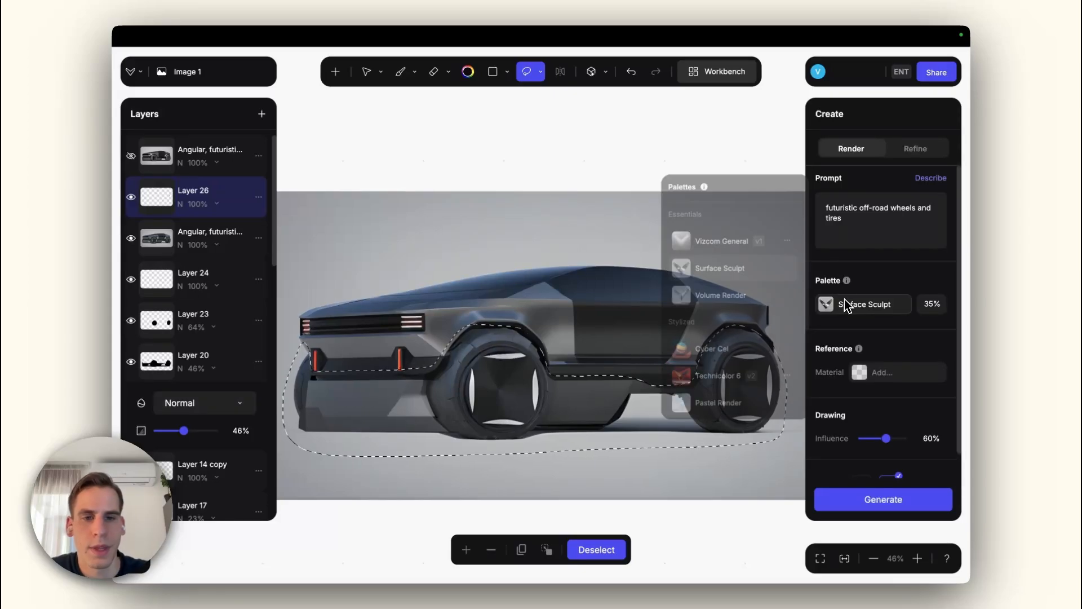
{"action": "left_click", "coordinate": [785, 244]}
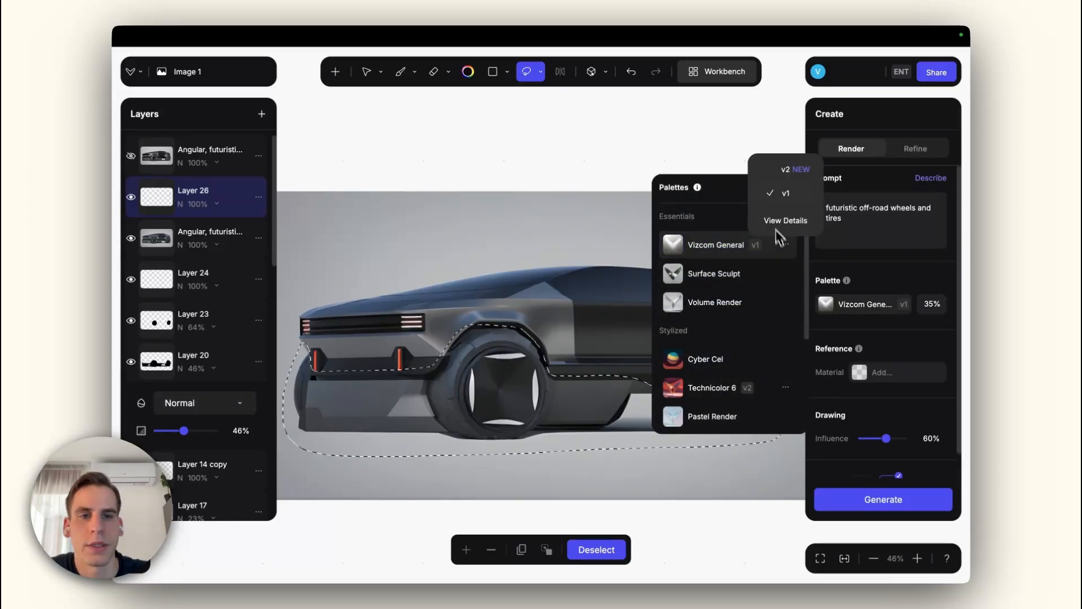
{"action": "left_click", "coordinate": [789, 179]}
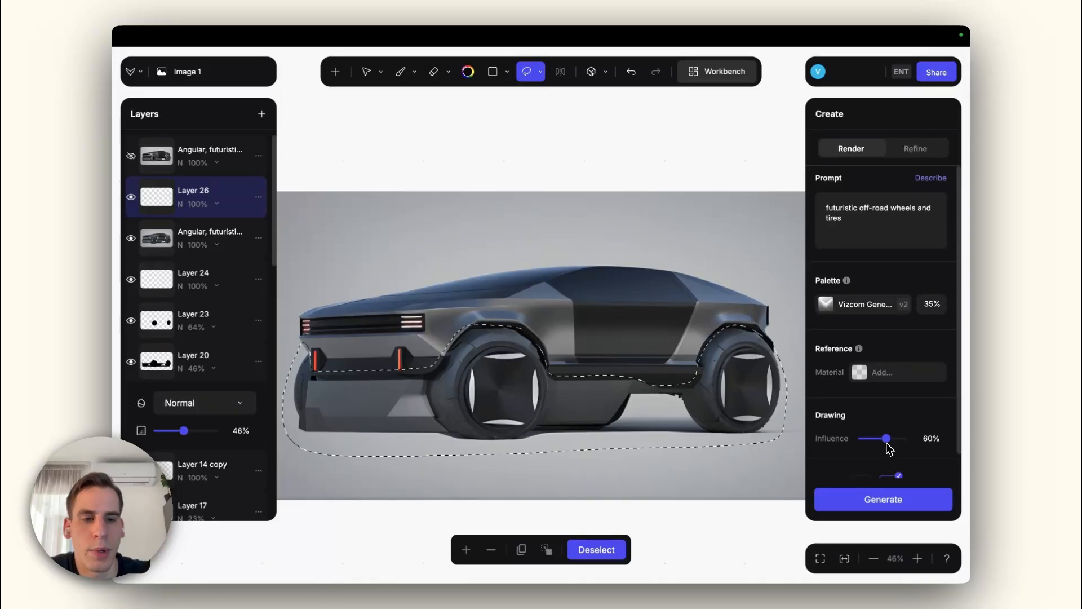
{"action": "left_click_drag", "start_coordinate": [888, 446], "coordinate": [883, 445]}
{"action": "left_click", "coordinate": [877, 500]}
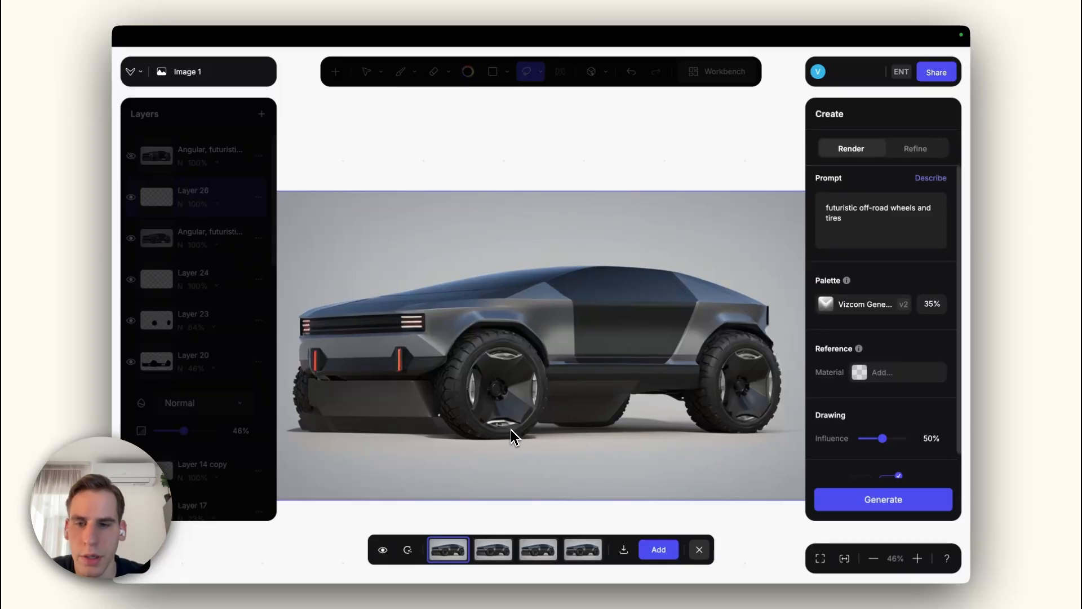
- Browse to the fourth generated result, compare it repeatedly with the original canvas, and add it as a layer
{"action": "key", "text": "Right"}
{"action": "key", "text": "Right"}
{"action": "key", "text": "Right"}
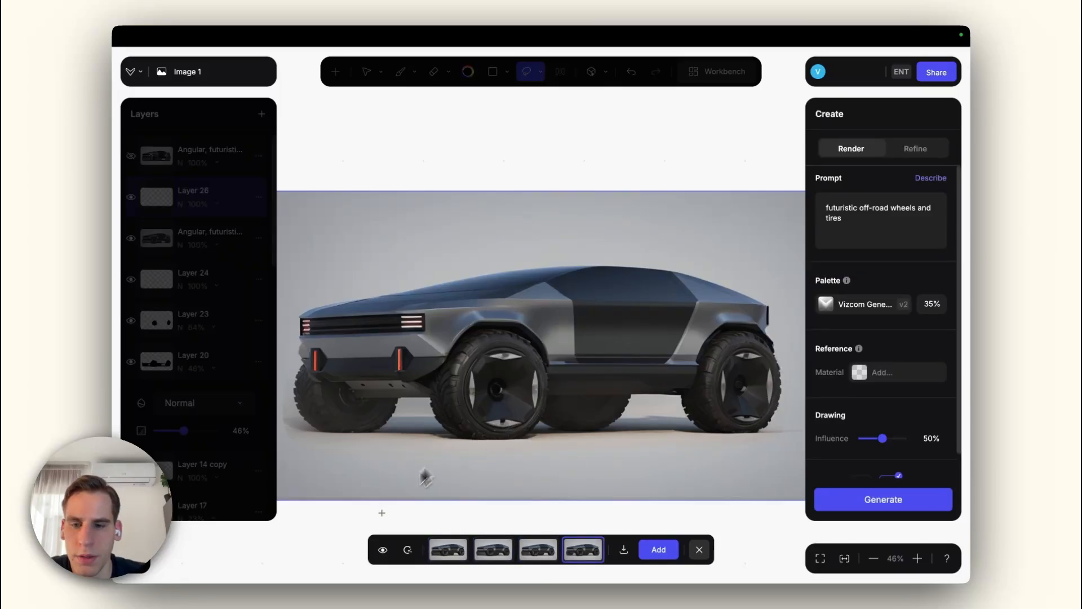
{"action": "left_click", "coordinate": [382, 551]}
{"action": "left_click", "coordinate": [382, 553]}
{"action": "left_click", "coordinate": [382, 551]}
{"action": "left_click", "coordinate": [382, 551]}
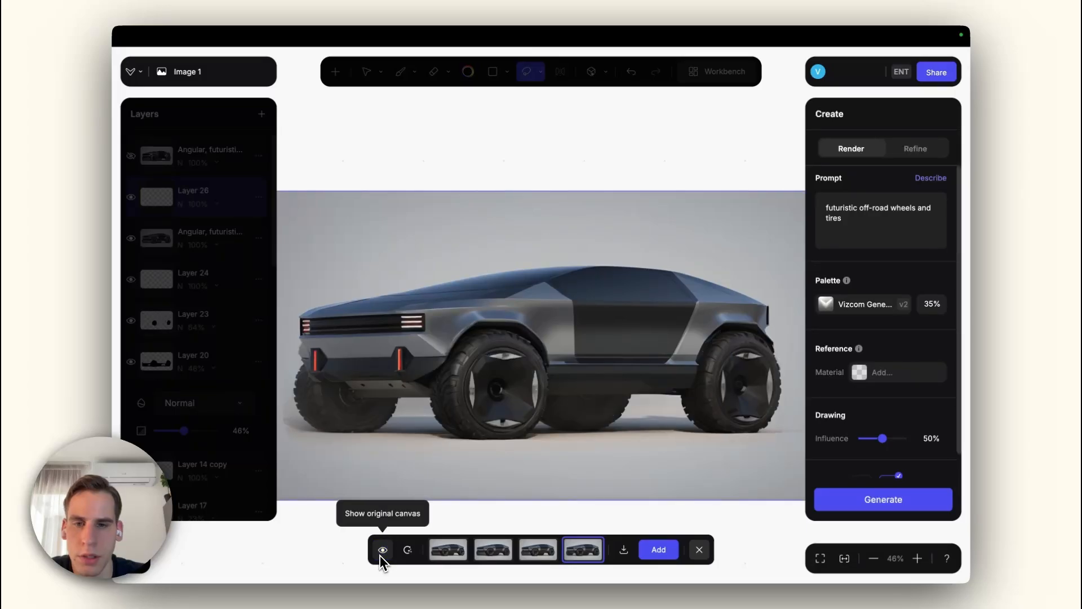
{"action": "left_click", "coordinate": [382, 551]}
{"action": "left_click", "coordinate": [381, 551]}
{"action": "left_click", "coordinate": [381, 556]}
{"action": "left_click", "coordinate": [382, 556]}
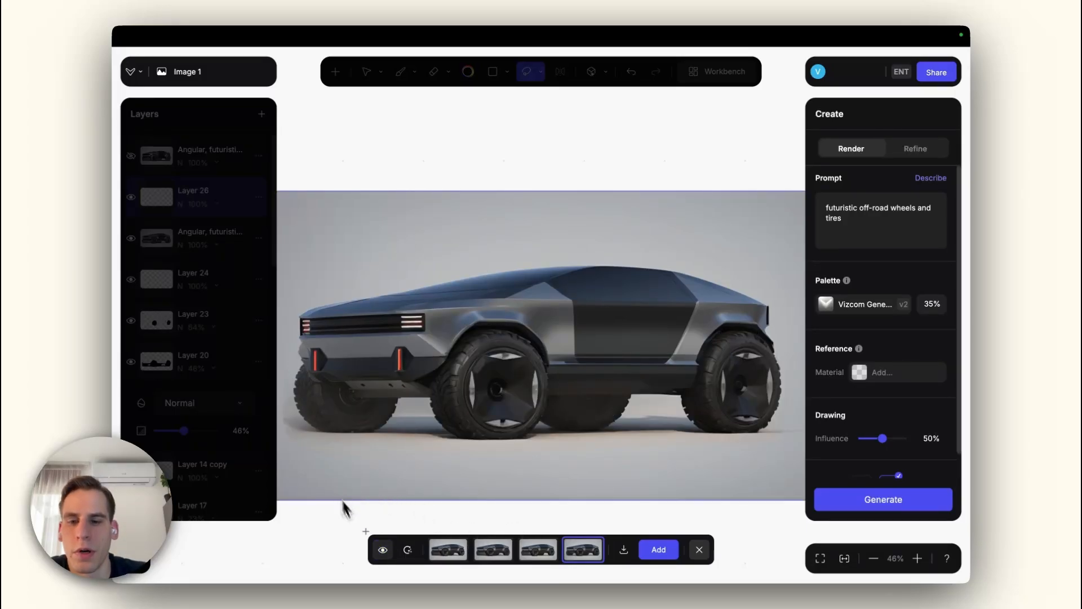
{"action": "left_click", "coordinate": [384, 550]}
{"action": "left_click", "coordinate": [384, 550]}
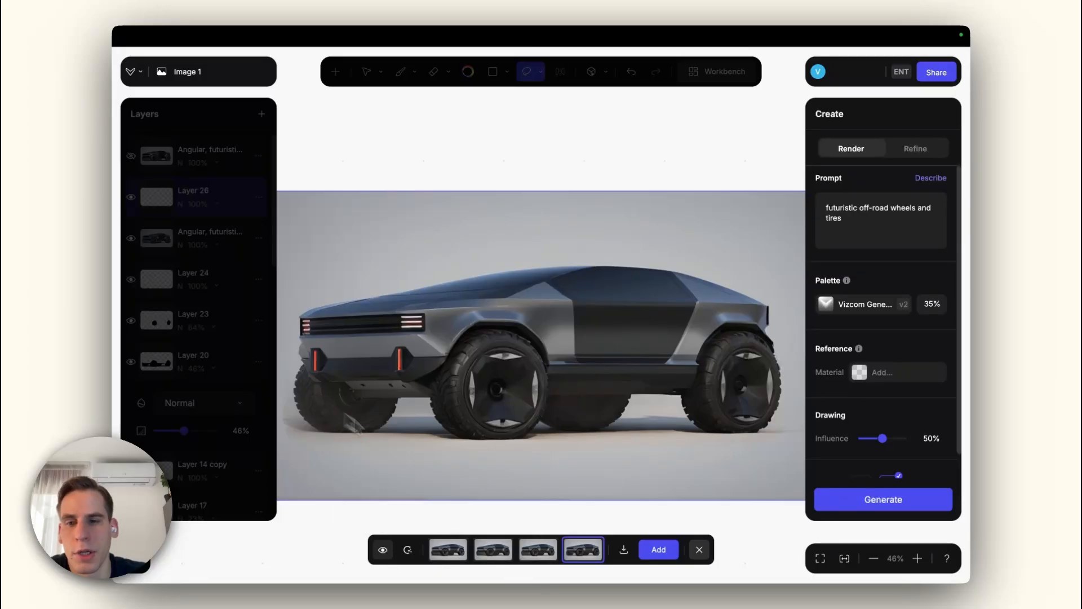
{"action": "left_click", "coordinate": [665, 555]}
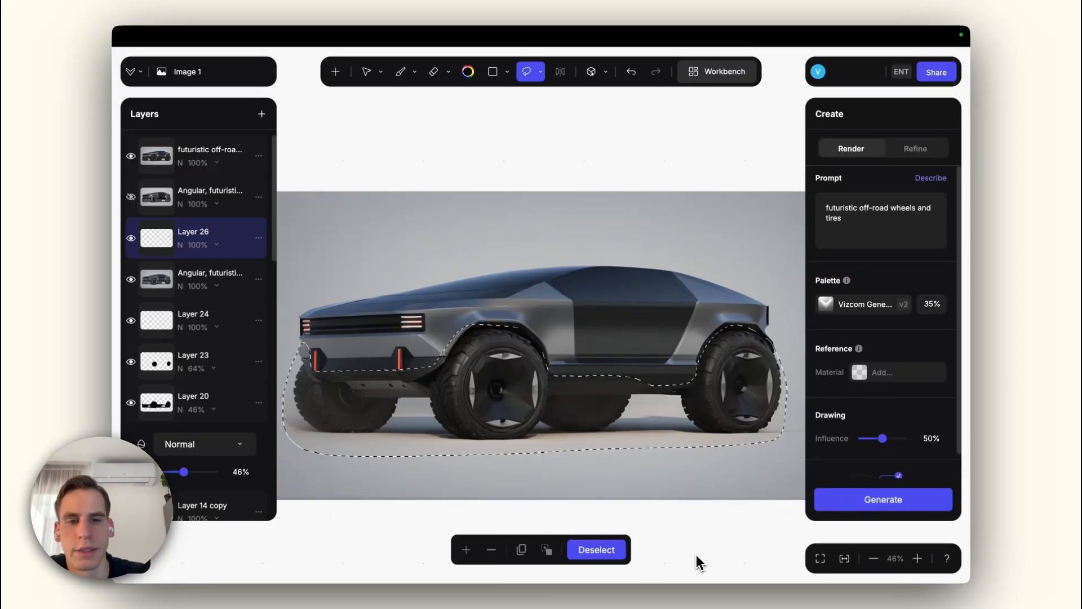
- Switch the palette to the automotive Exterior v2 and generate new renders of the selected area
{"action": "left_click", "coordinate": [861, 308]}
{"action": "scroll", "coordinate": [769, 338], "scroll_direction": "down", "scroll_amount": 3}
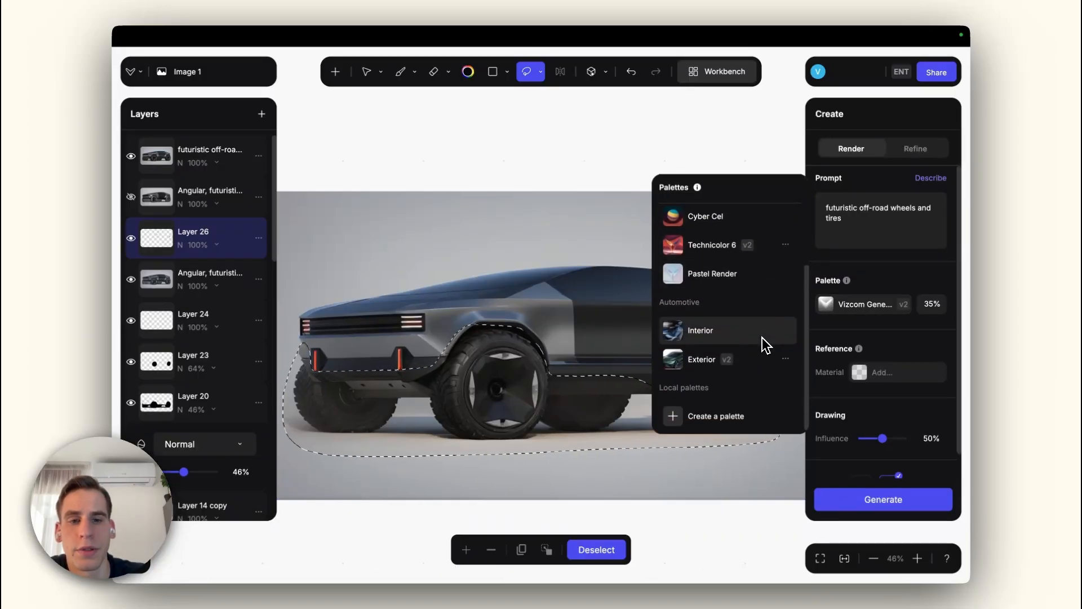
{"action": "left_click", "coordinate": [702, 359]}
{"action": "left_click", "coordinate": [883, 500]}
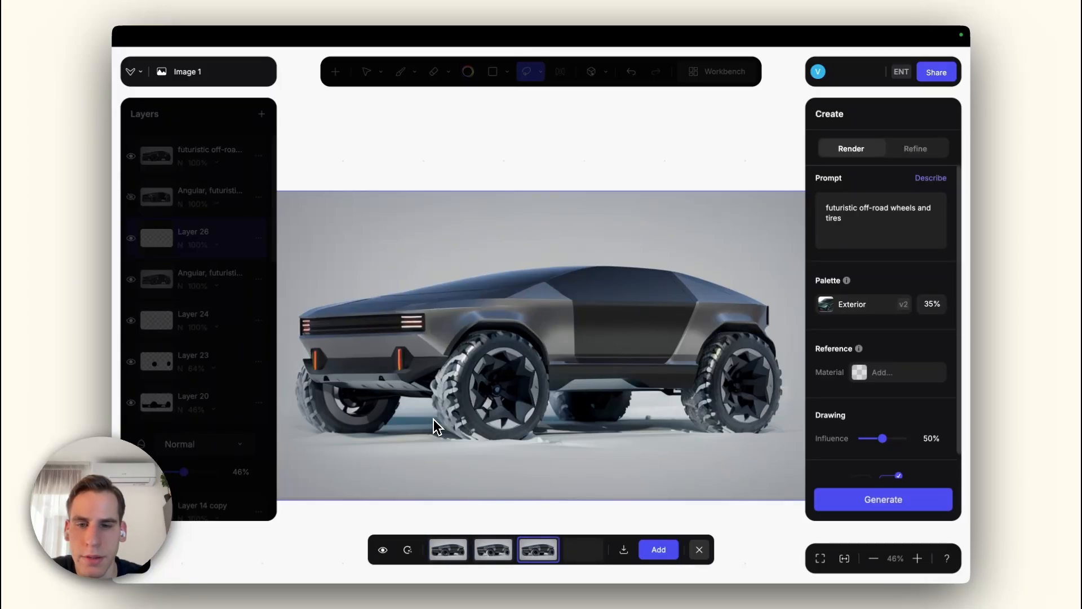
- Compare the fourth Exterior result with the original canvas, add it as a layer, and close the generated results
{"action": "left_click", "coordinate": [379, 557]}
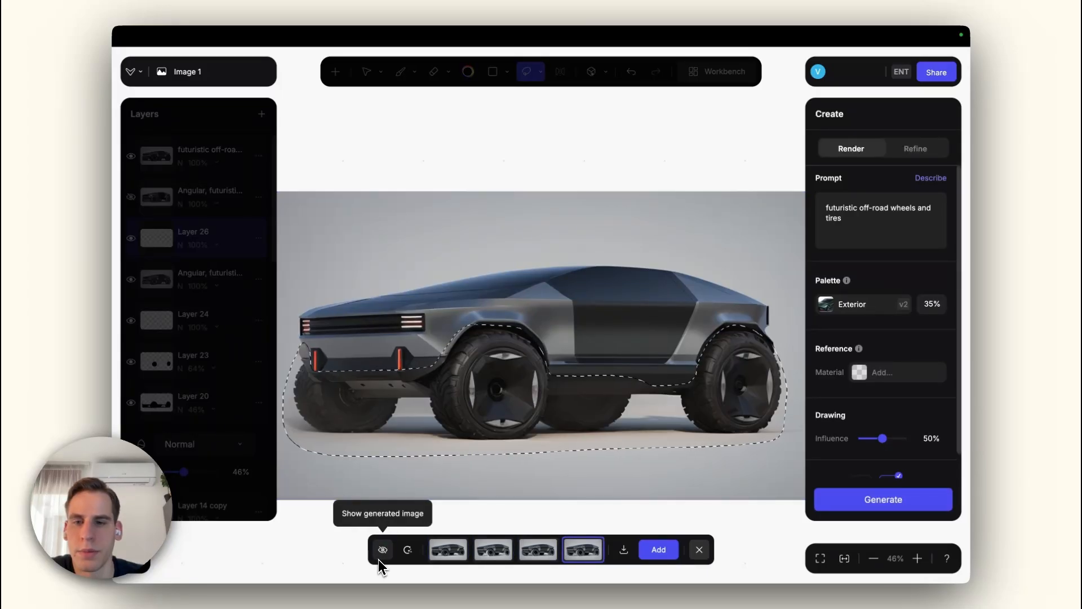
{"action": "left_click", "coordinate": [379, 557]}
{"action": "left_click", "coordinate": [379, 557]}
{"action": "left_click", "coordinate": [379, 551]}
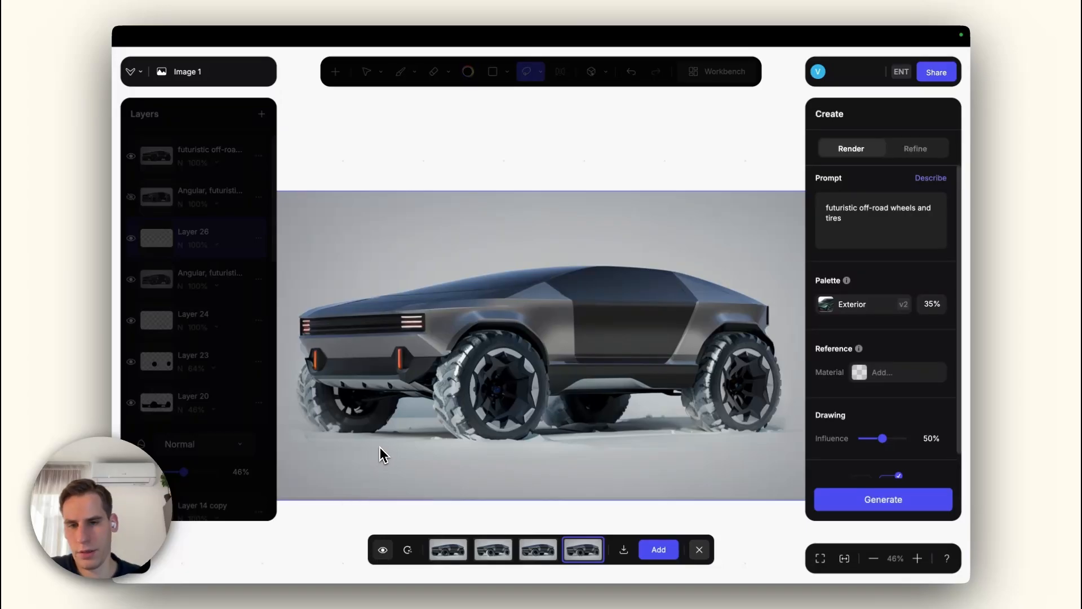
{"action": "left_click", "coordinate": [648, 542]}
{"action": "left_click", "coordinate": [386, 555]}
{"action": "left_click", "coordinate": [386, 554]}
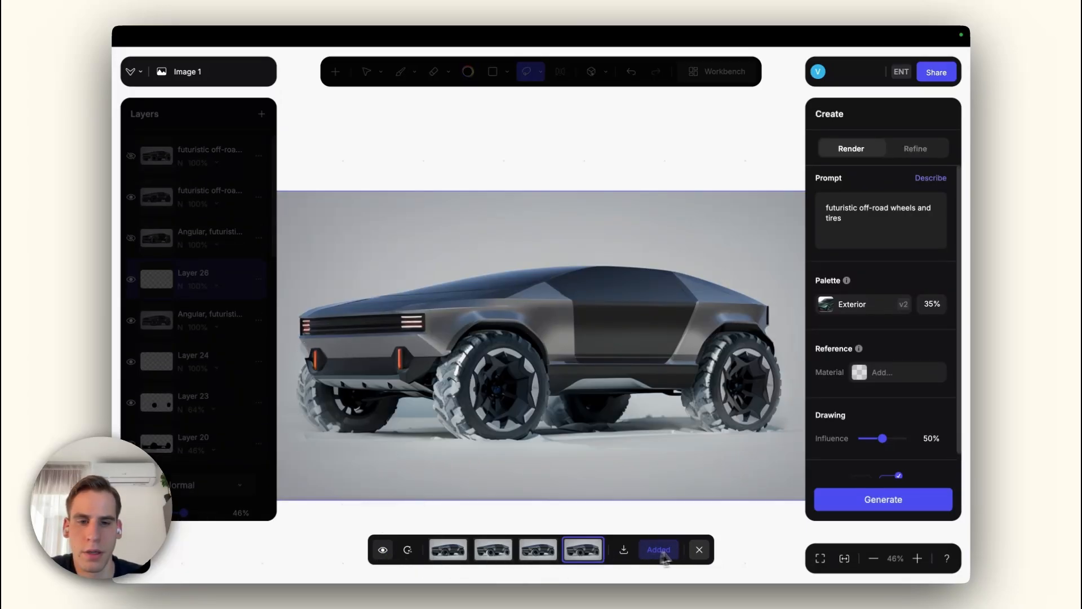
{"action": "left_click", "coordinate": [699, 550]}
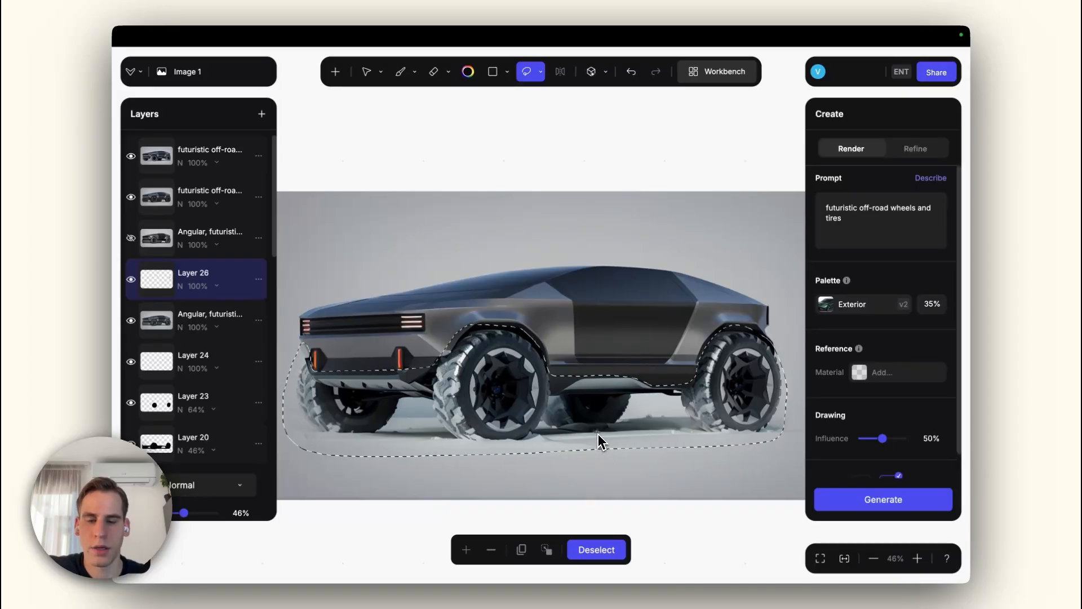
- Mirror the canvas horizontally to check the proportions, clear the lasso selection, and mirror the canvas back
{"action": "key", "text": "shift+h"}
{"action": "left_click", "coordinate": [611, 544]}
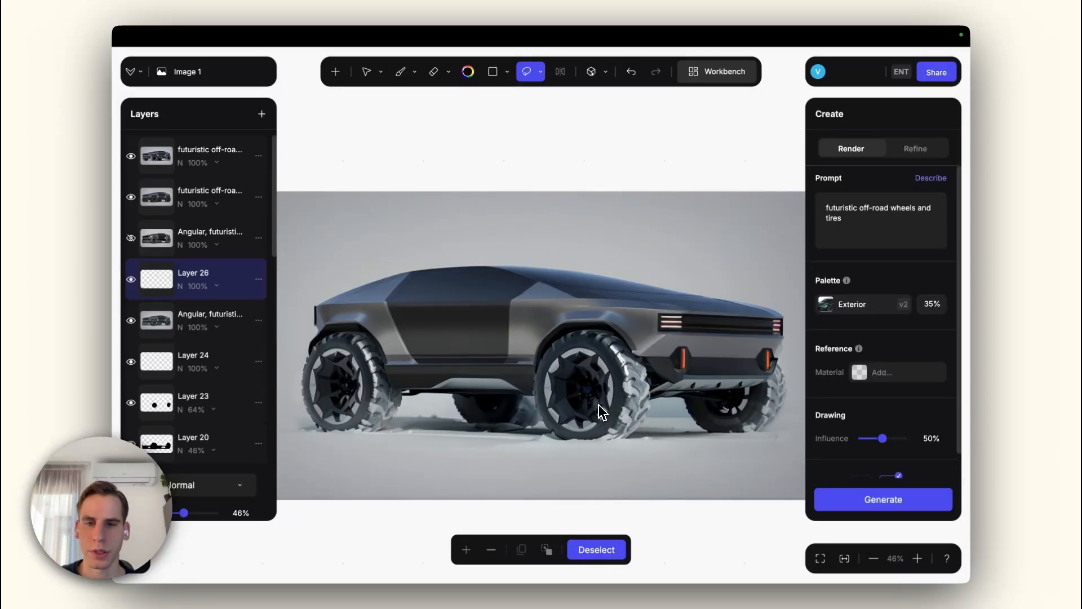
{"action": "key", "text": "shift+h"}
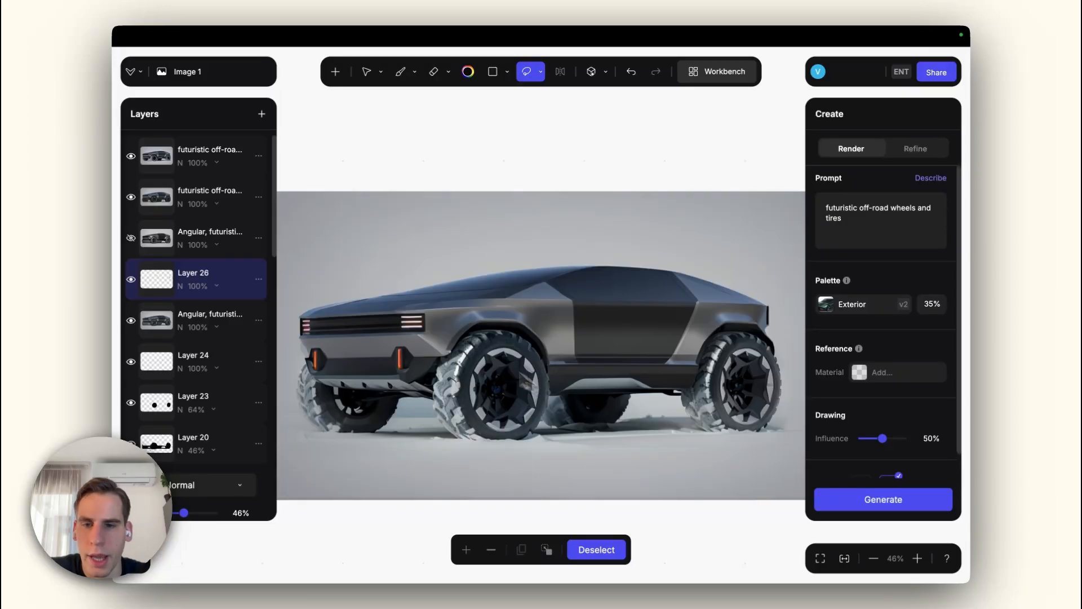
- Select the topmost render layer and stretch it slightly wider past the rear side of the canvas
{"action": "right_click", "coordinate": [150, 158]}
{"action": "left_click", "coordinate": [375, 73]}
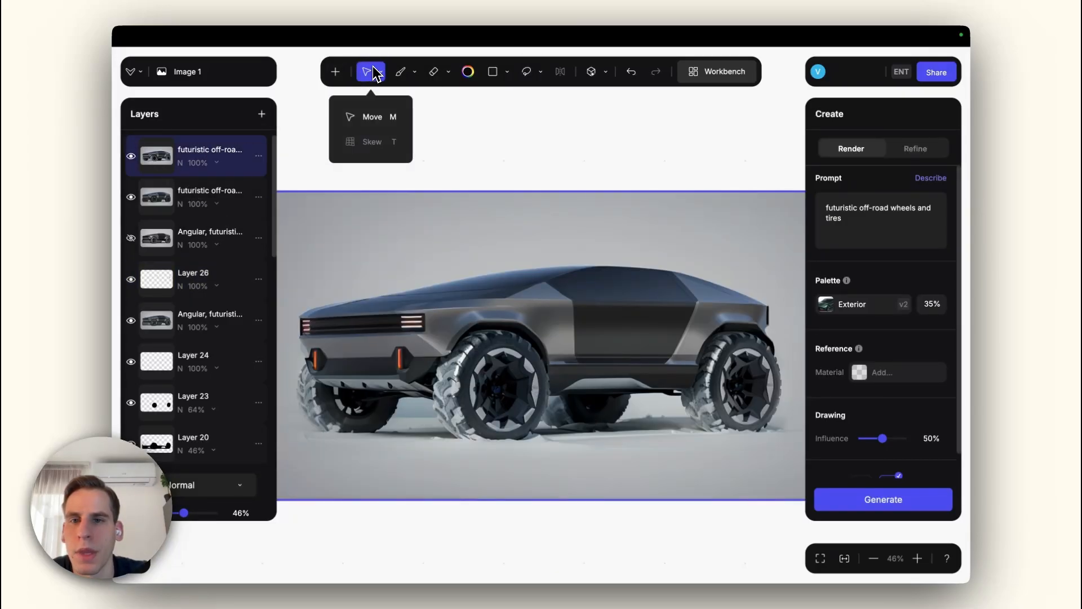
{"action": "scroll", "coordinate": [413, 263], "scroll_direction": "down", "scroll_amount": 2}
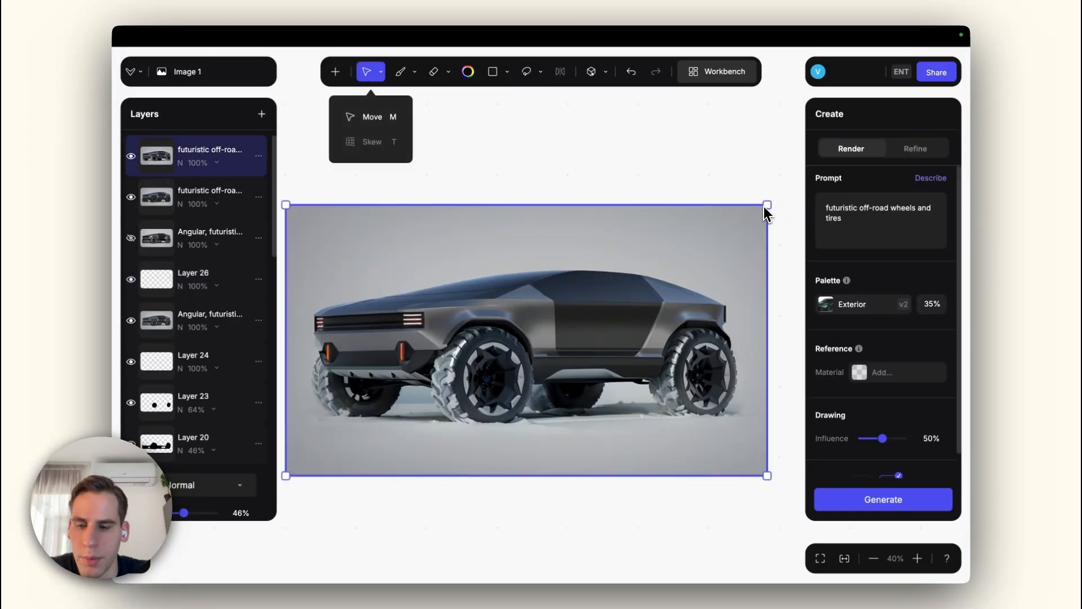
{"action": "left_click_drag", "start_coordinate": [766, 205], "coordinate": [780, 206]}
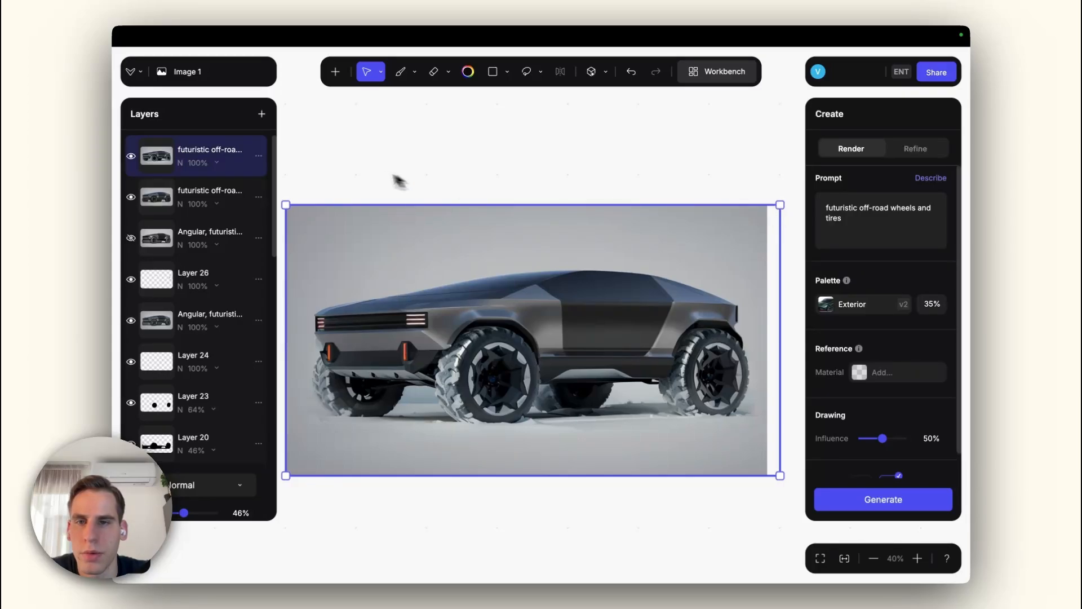
- Skew the topmost render layer by shifting its four corners slightly to correct the perspective, and leave the Skew tool
{"action": "left_click", "coordinate": [372, 138]}
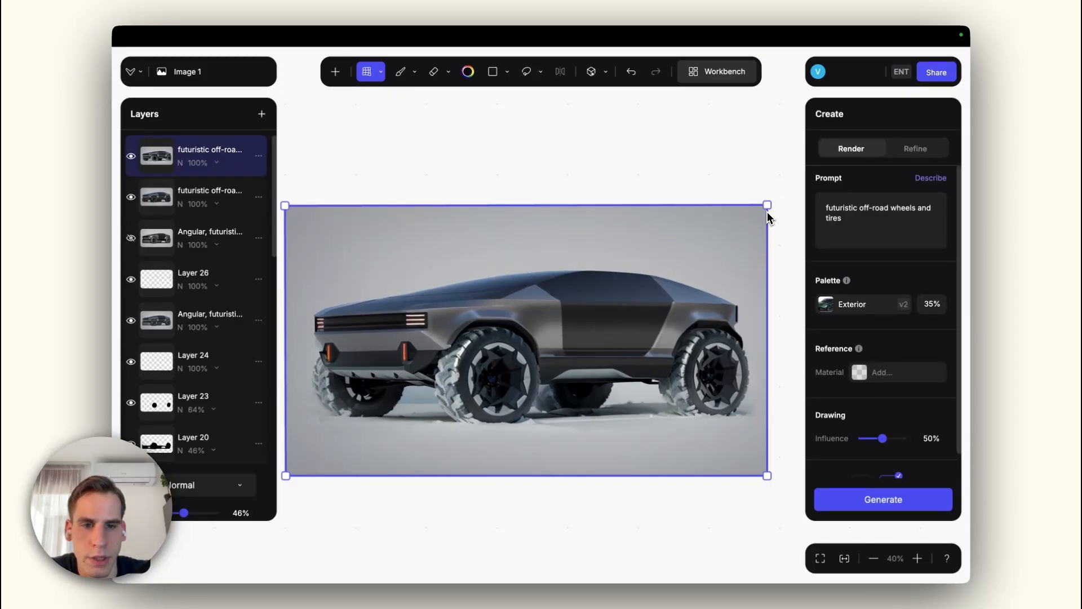
{"action": "left_click_drag", "start_coordinate": [768, 214], "coordinate": [767, 205]}
{"action": "left_click_drag", "start_coordinate": [767, 475], "coordinate": [768, 468]}
{"action": "left_click_drag", "start_coordinate": [285, 475], "coordinate": [279, 478]}
{"action": "left_click_drag", "start_coordinate": [285, 206], "coordinate": [286, 201]}
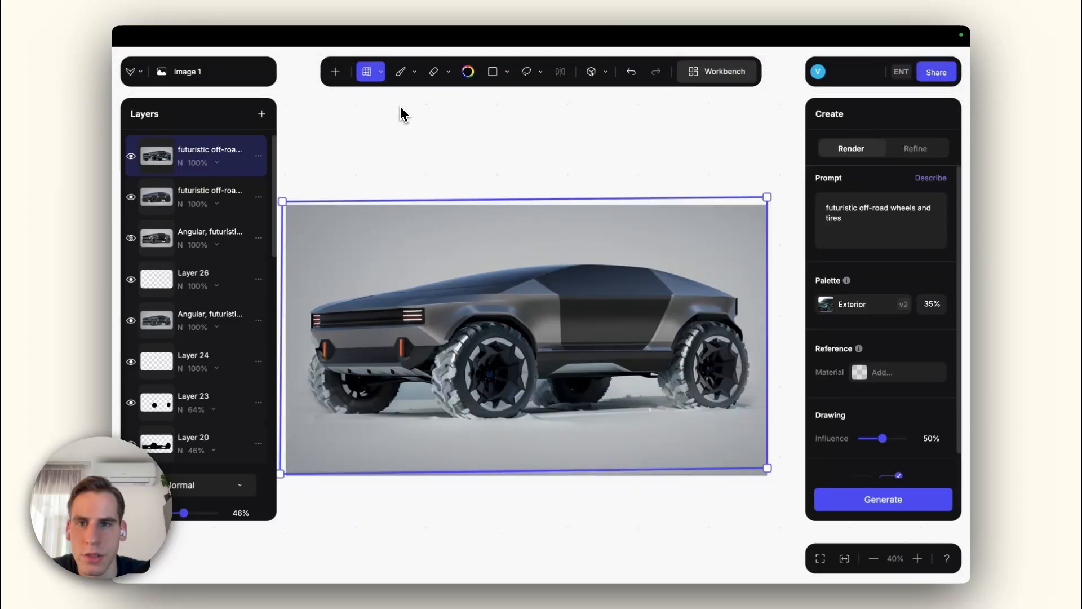
{"action": "left_click", "coordinate": [400, 72]}
{"action": "left_click", "coordinate": [573, 137]}
- Mirror the canvas and back, and examine the skewed render's proportions and front wheel up close and as a whole
{"action": "key", "text": "shift+h"}
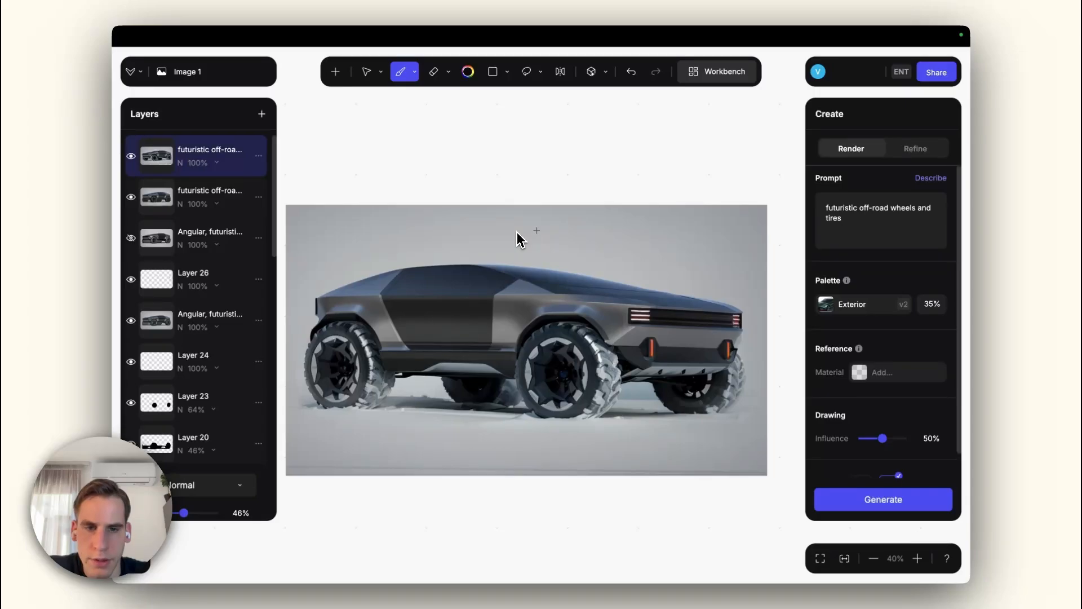
{"action": "key", "text": "shift+h"}
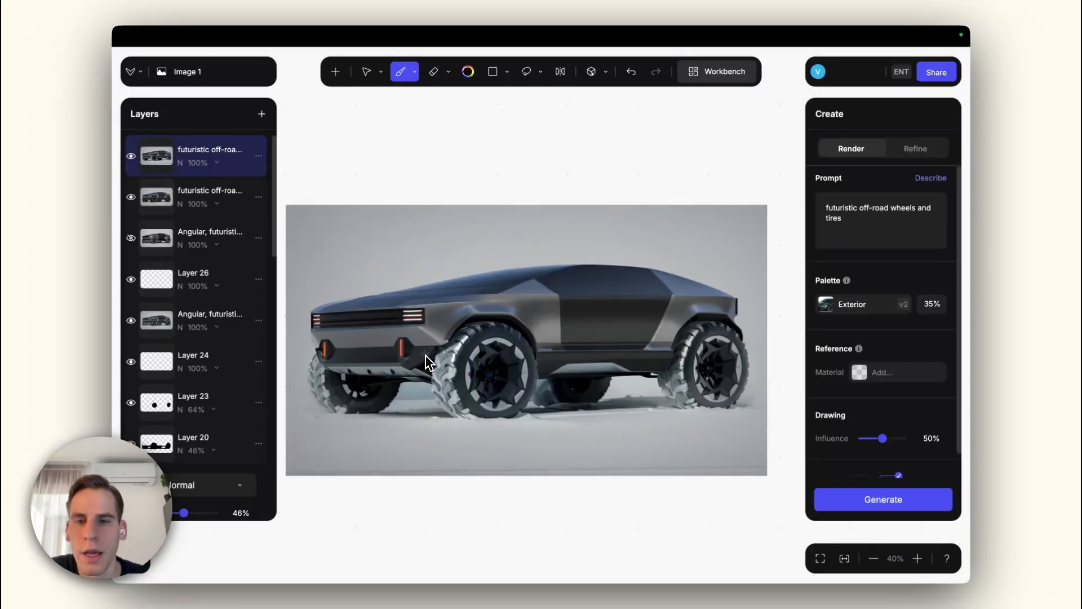
{"action": "scroll", "coordinate": [427, 355], "scroll_direction": "up", "scroll_amount": 3}
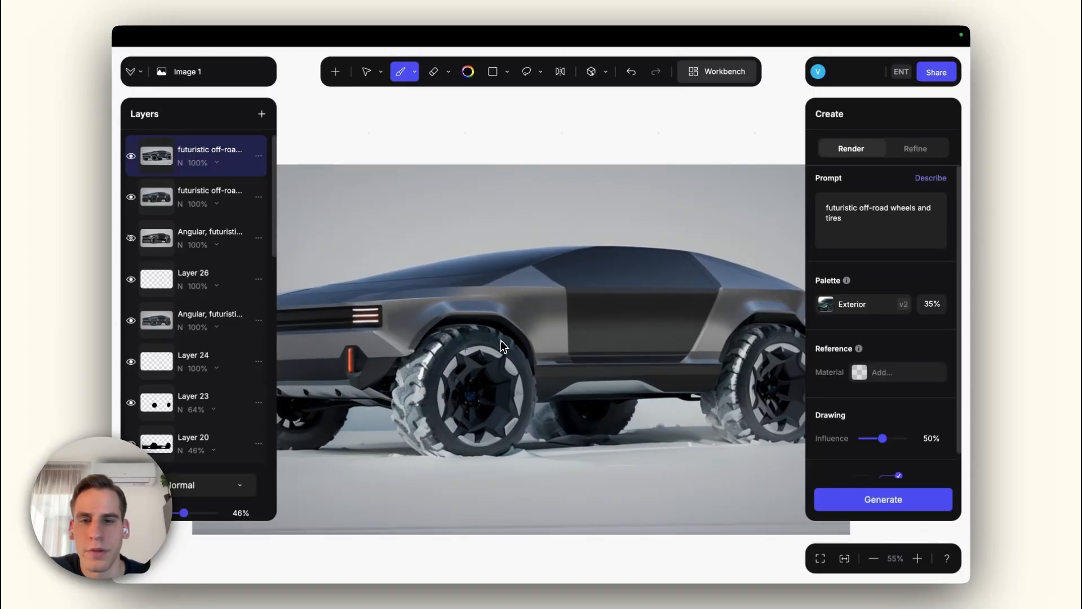
{"action": "scroll", "coordinate": [494, 351], "scroll_direction": "down", "scroll_amount": 2}
{"action": "left_click_drag", "start_coordinate": [494, 351], "coordinate": [505, 353]}
{"action": "scroll", "coordinate": [511, 335], "scroll_direction": "down", "scroll_amount": 1}
{"action": "scroll", "coordinate": [515, 336], "scroll_direction": "up", "scroll_amount": 1}
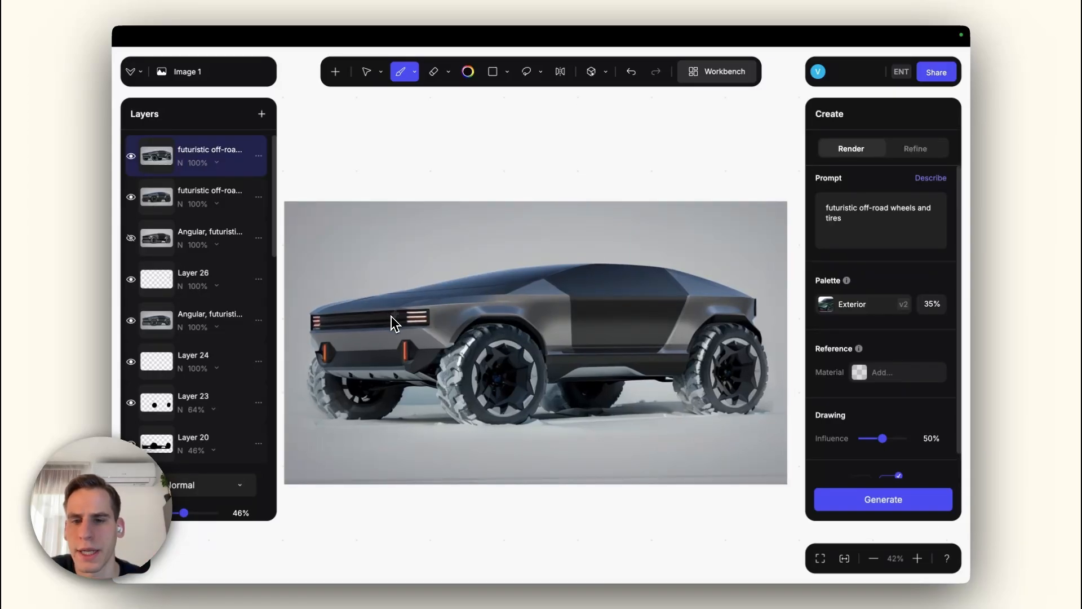
- Hide the second off-road render layer and toggle the topmost render's visibility to compare it with the earlier render
{"action": "scroll", "coordinate": [395, 340], "scroll_direction": "up", "scroll_amount": 3}
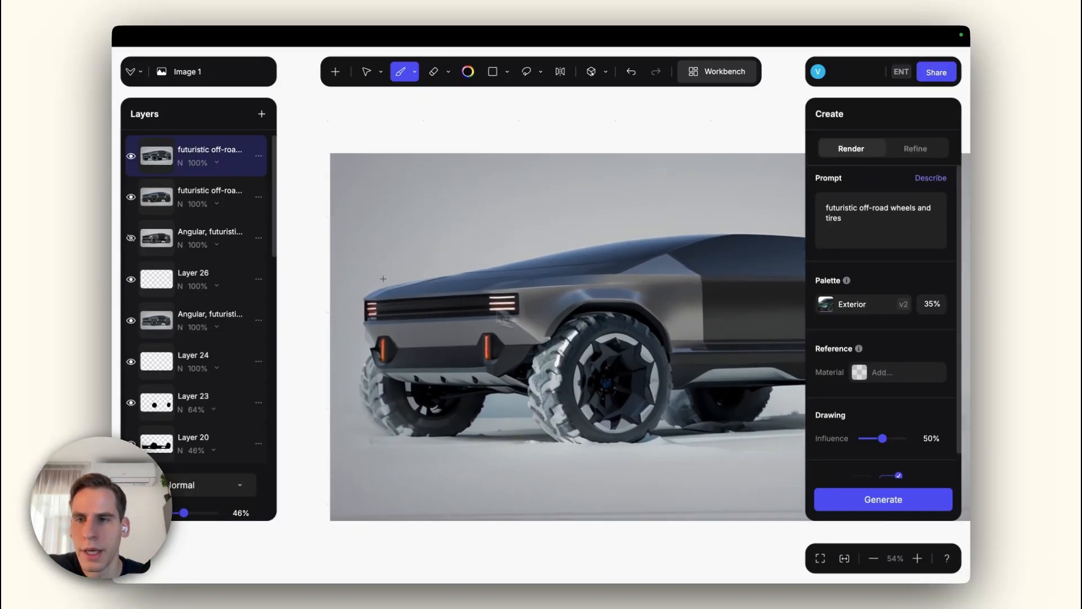
{"action": "left_click", "coordinate": [134, 197]}
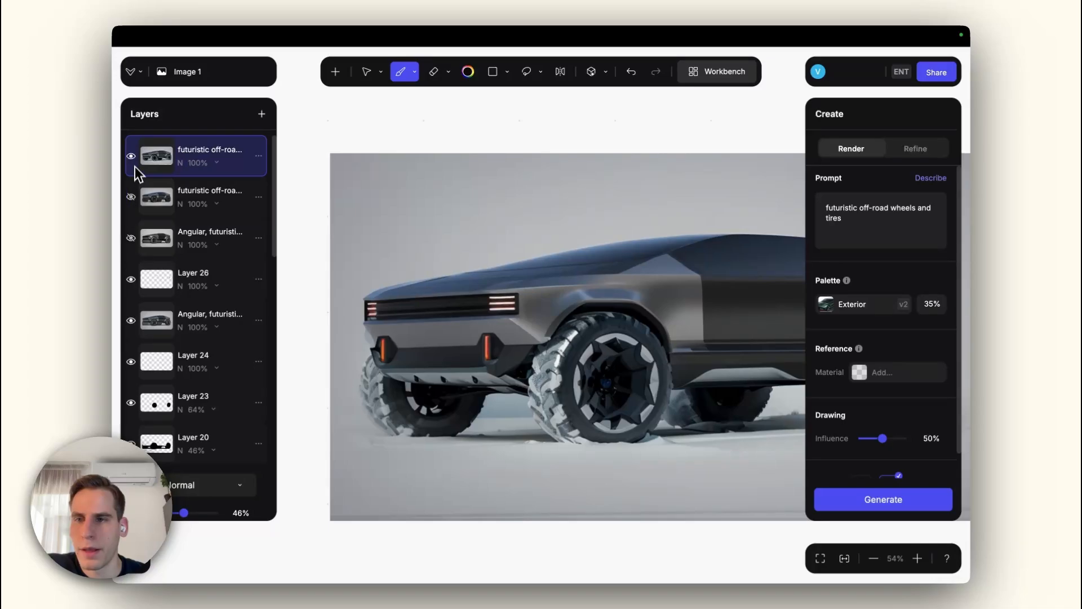
{"action": "left_click", "coordinate": [134, 161]}
{"action": "left_click", "coordinate": [134, 161]}
{"action": "left_click", "coordinate": [133, 159]}
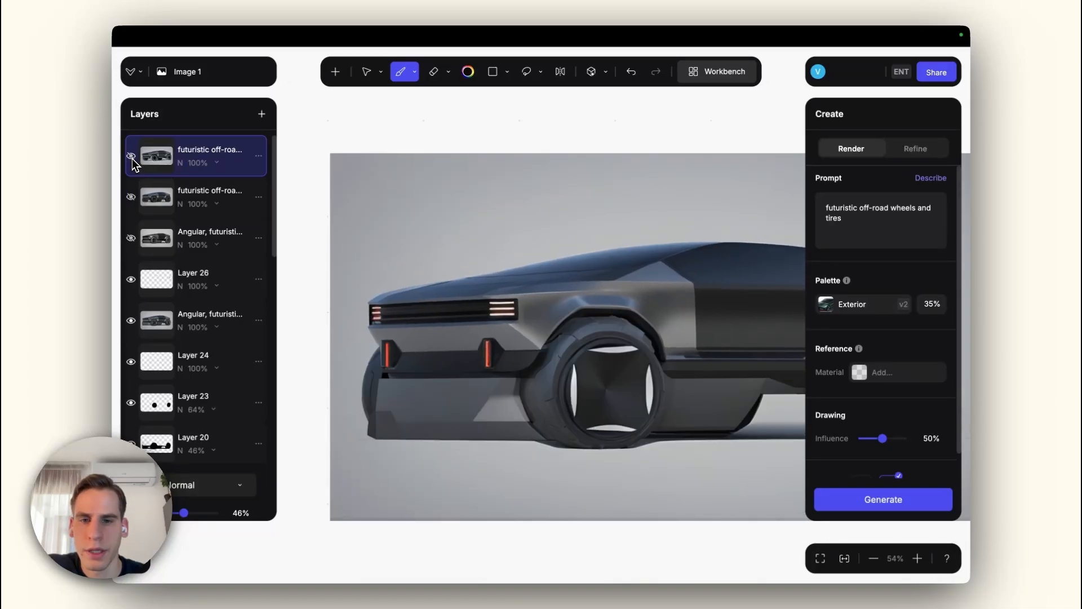
{"action": "left_click", "coordinate": [133, 159]}
{"action": "scroll", "coordinate": [453, 315], "scroll_direction": "down", "scroll_amount": 3}
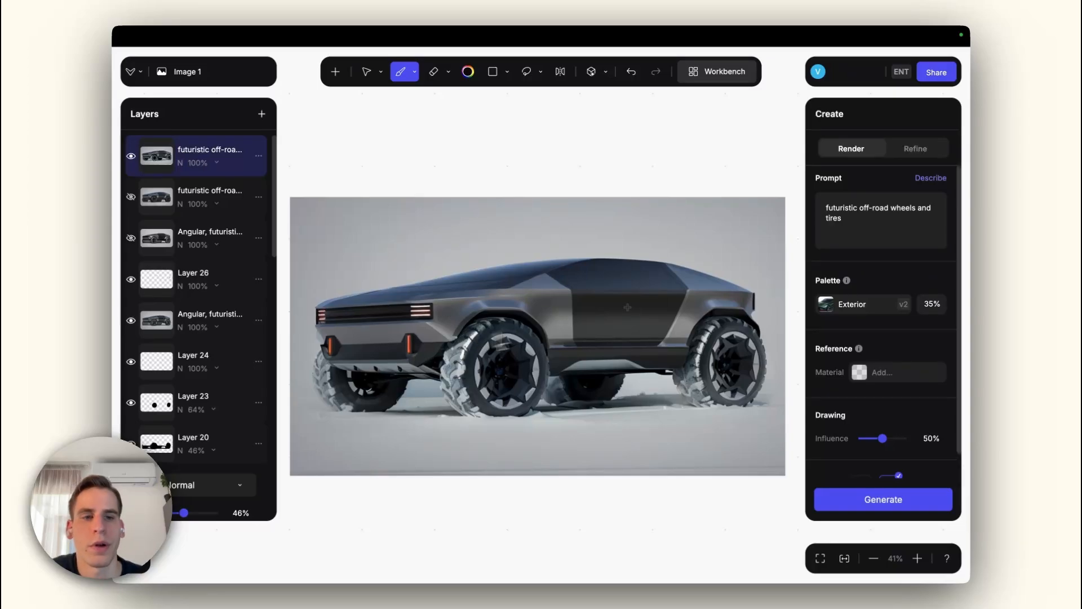
- Generate variants with the Angular, futuristic vehicle prompt, using the Vizcom General palette at 20% strength and 90% drawing influence
{"action": "left_click", "coordinate": [827, 305]}
{"action": "left_click", "coordinate": [733, 248]}
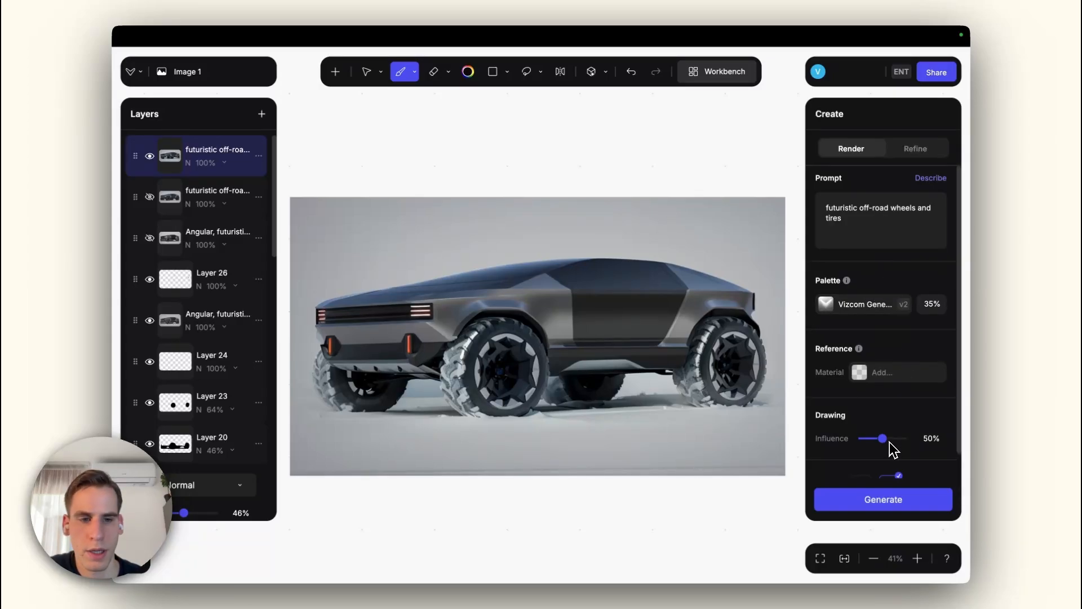
{"action": "left_click_drag", "start_coordinate": [890, 444], "coordinate": [905, 439]}
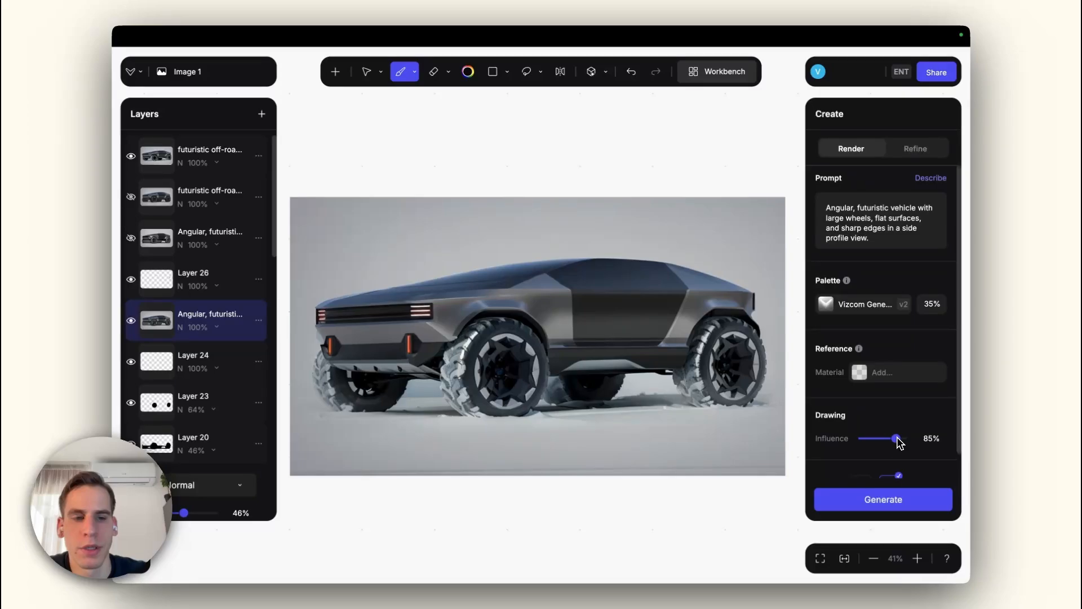
{"action": "left_click", "coordinate": [929, 309]}
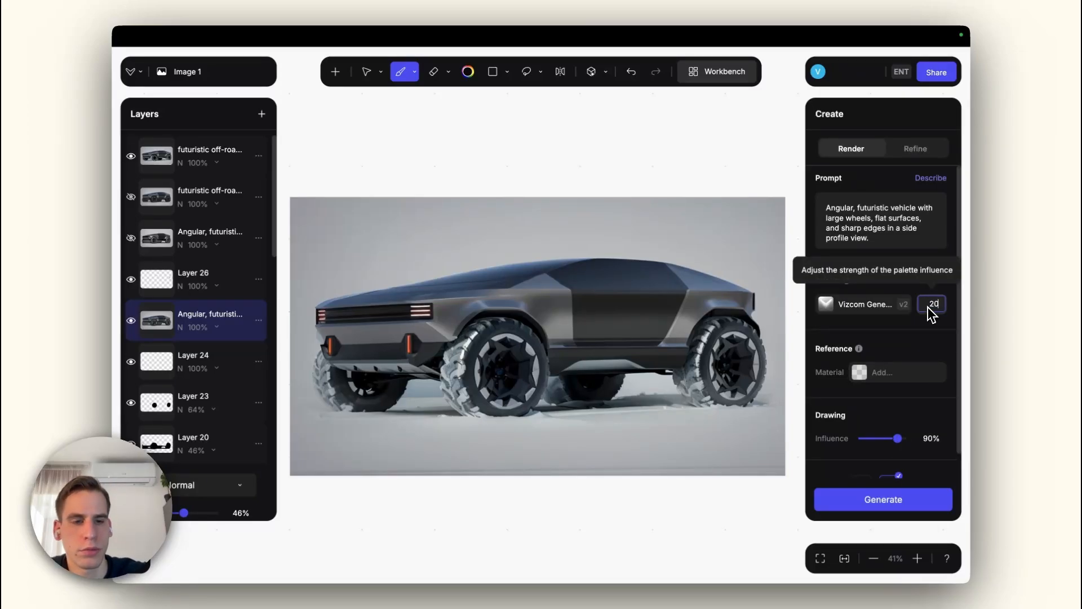
{"action": "left_click", "coordinate": [886, 498]}
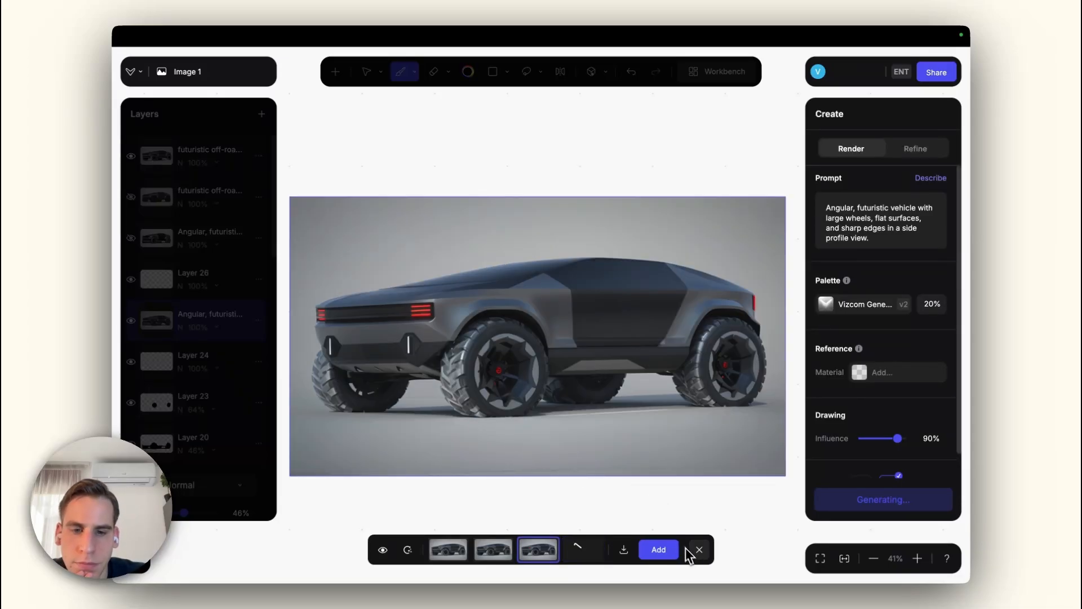
- Compare the generated variant with the original canvas by switching repeatedly between the two images
{"action": "left_click", "coordinate": [383, 550]}
{"action": "left_click", "coordinate": [384, 553]}
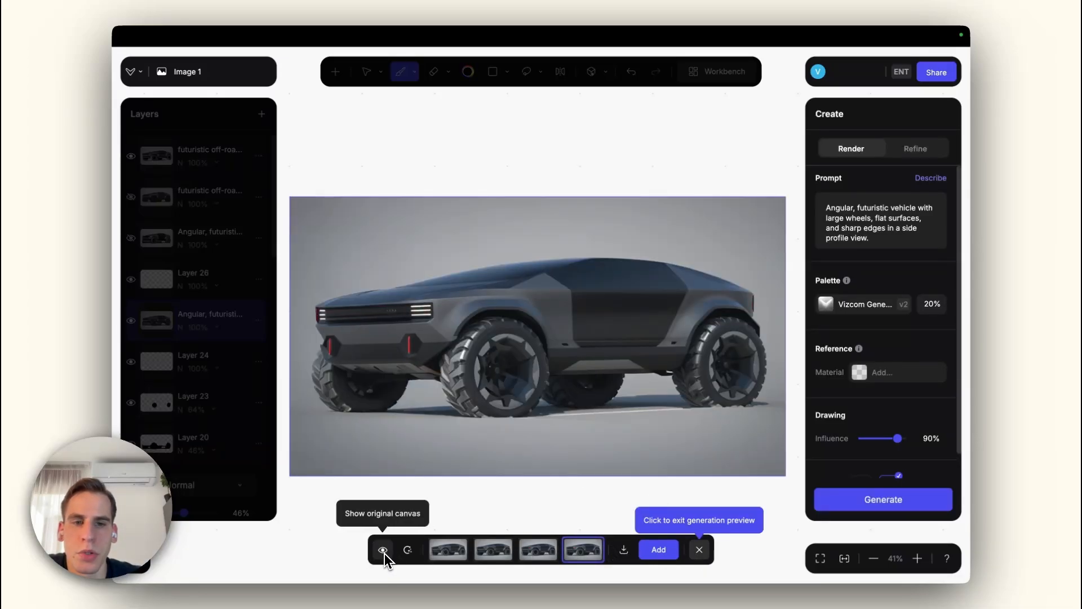
{"action": "left_click", "coordinate": [385, 553]}
{"action": "left_click", "coordinate": [385, 553]}
{"action": "left_click", "coordinate": [384, 553]}
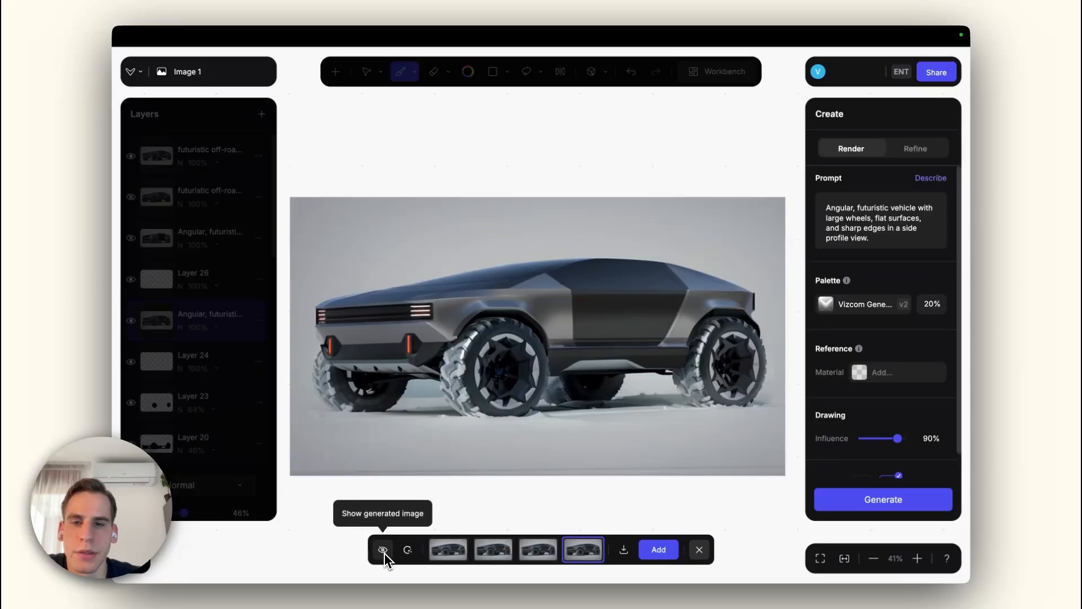
{"action": "left_click", "coordinate": [384, 553]}
{"action": "left_click", "coordinate": [384, 553]}
{"action": "left_click", "coordinate": [384, 553]}
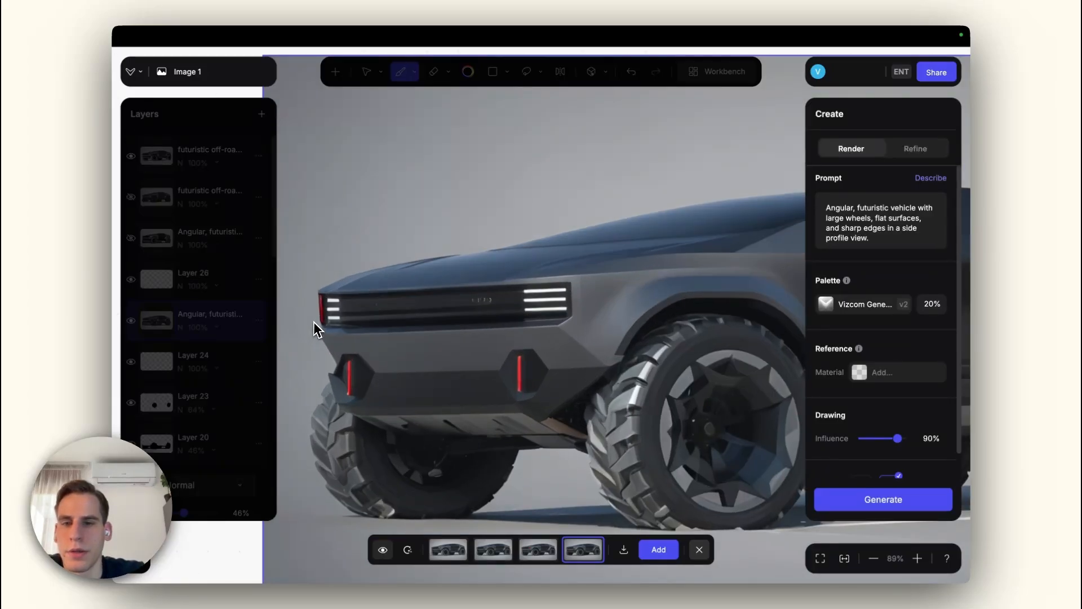
- Compare the front end and lights of the generated variant with the original canvas up close
{"action": "scroll", "coordinate": [314, 321], "scroll_direction": "up", "scroll_amount": 5}
{"action": "left_click", "coordinate": [383, 550]}
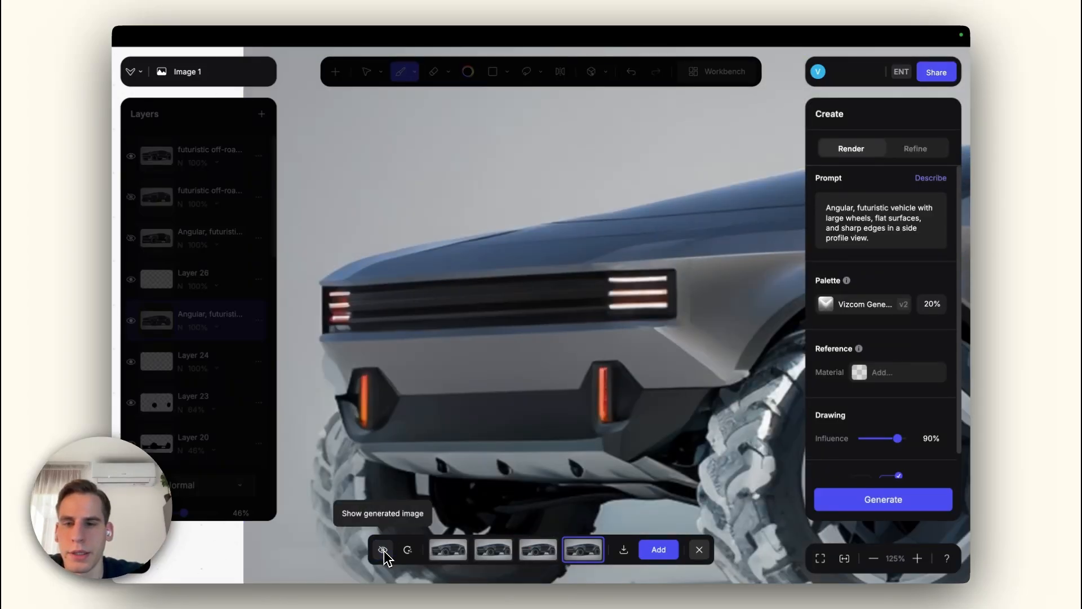
{"action": "left_click", "coordinate": [383, 551]}
{"action": "left_click", "coordinate": [384, 550]}
{"action": "left_click", "coordinate": [384, 550]}
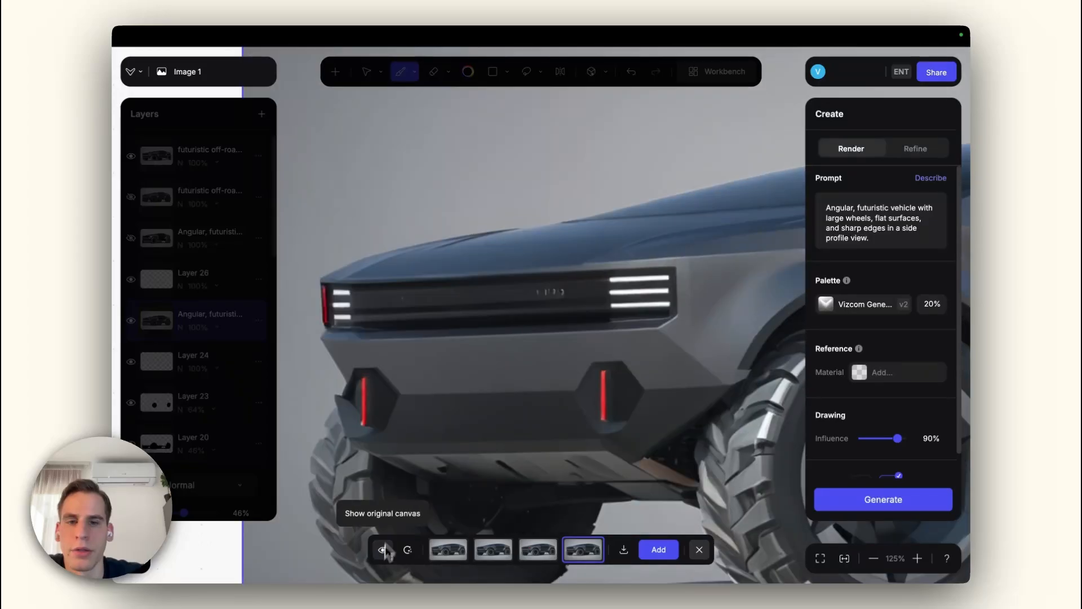
{"action": "scroll", "coordinate": [642, 352], "scroll_direction": "down", "scroll_amount": 4}
{"action": "key", "text": "f"}
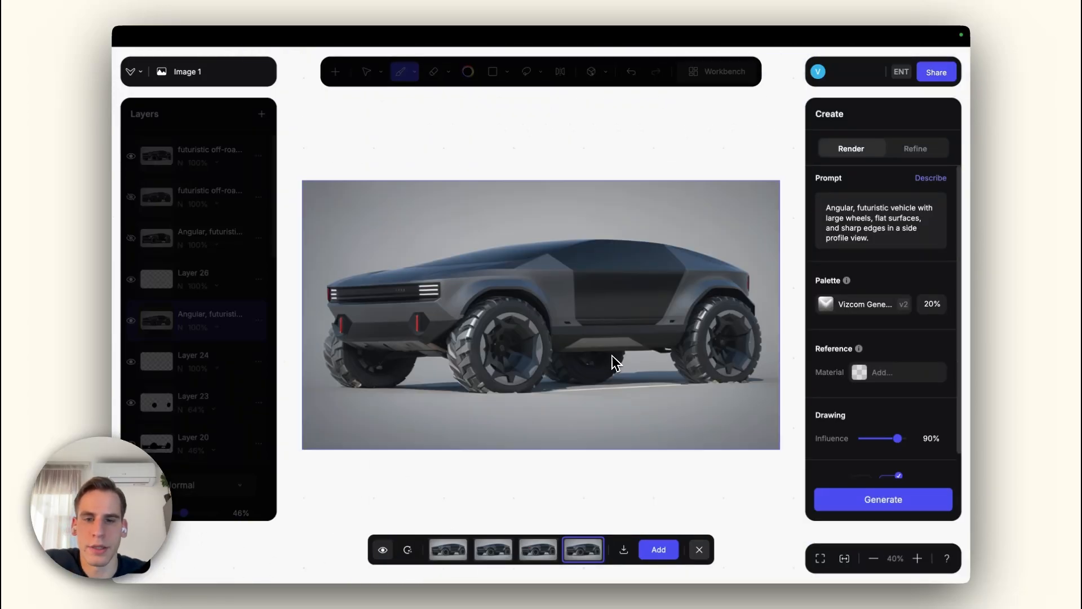
- Check the whole fourth variant against the original canvas once more and add it as a new layer
{"action": "left_click", "coordinate": [383, 550]}
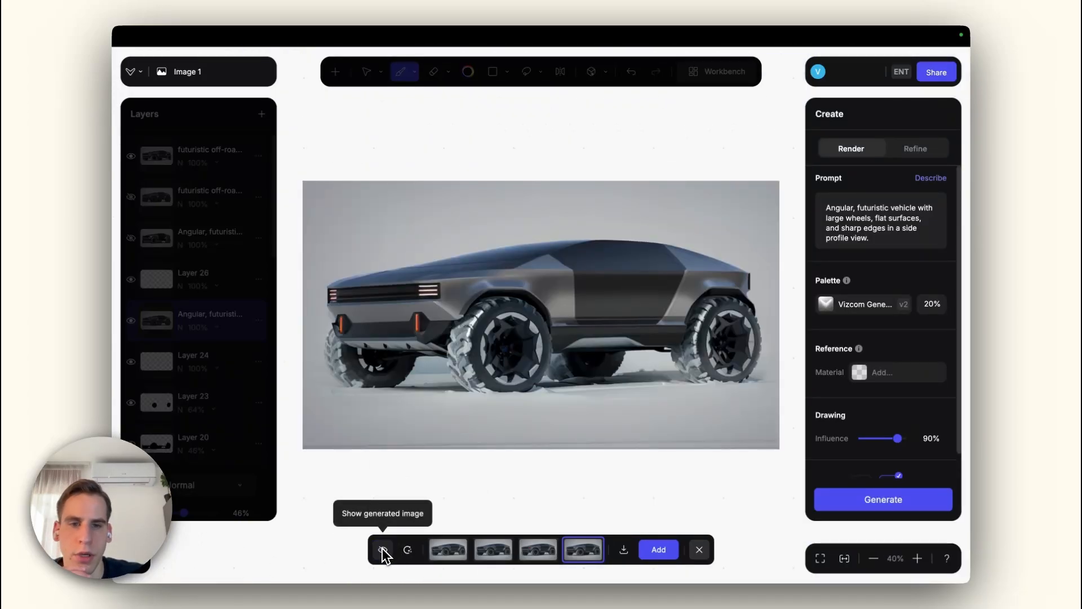
{"action": "left_click", "coordinate": [383, 551]}
{"action": "left_click", "coordinate": [383, 550]}
{"action": "left_click", "coordinate": [383, 550]}
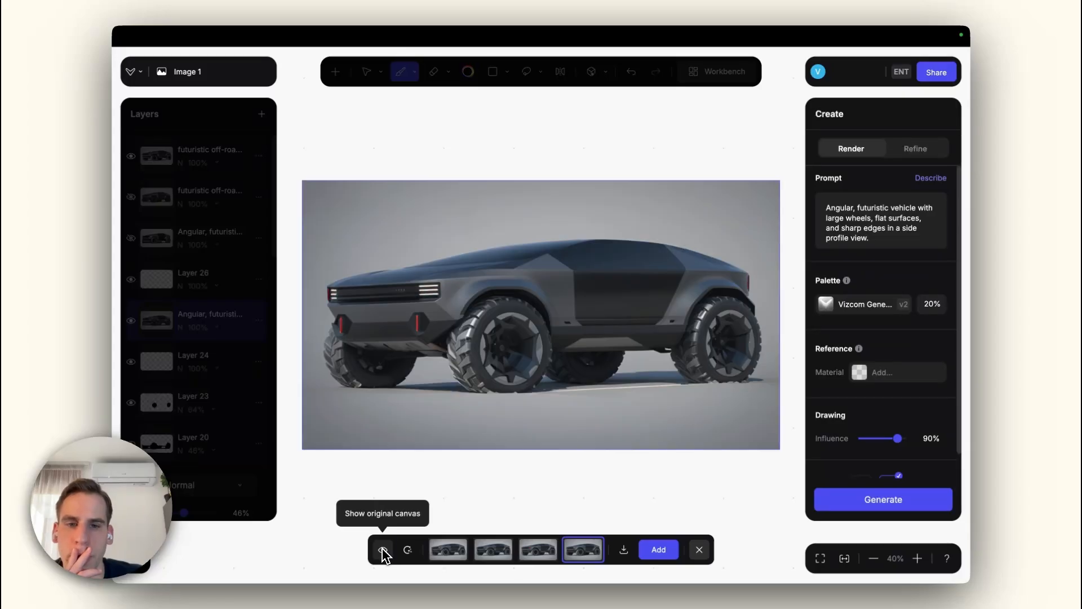
{"action": "left_click", "coordinate": [658, 550]}
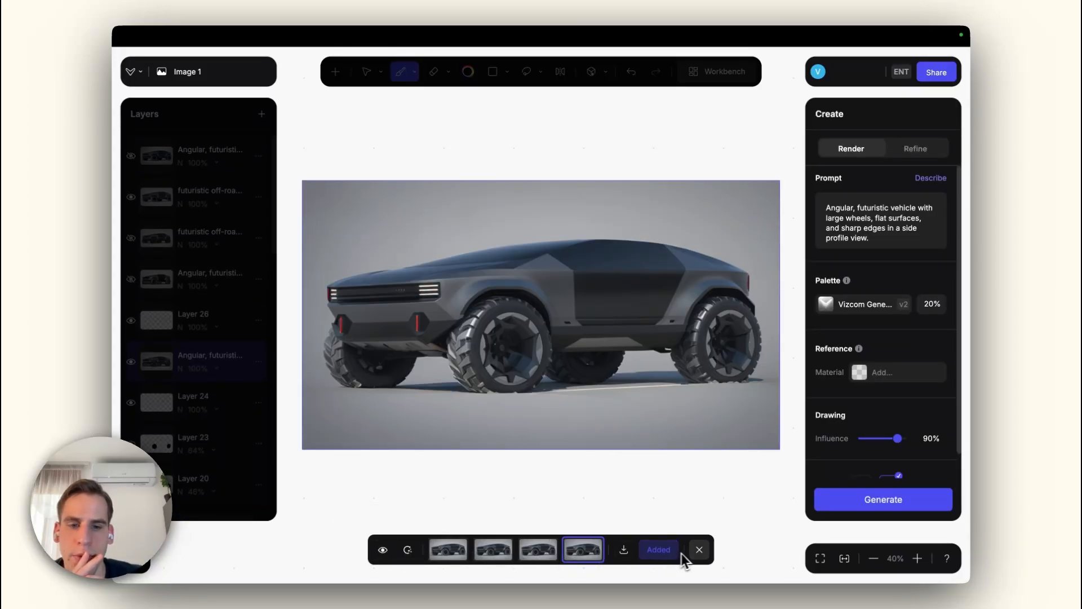
- Set the palette strength to 50% and start generating variants, but cancel that generation
{"action": "left_click", "coordinate": [930, 306]}
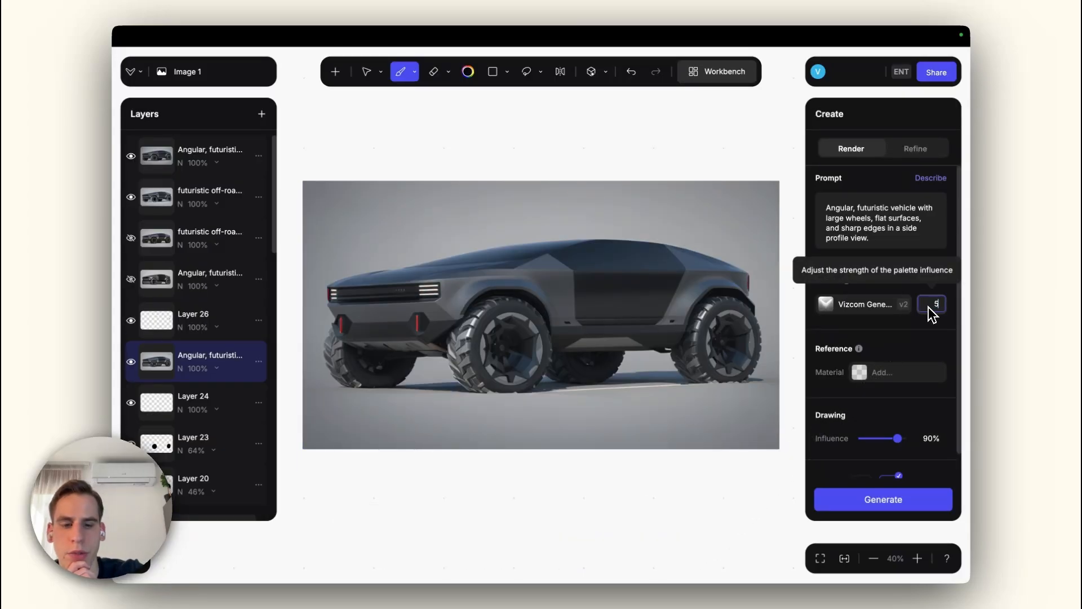
{"action": "key", "text": "Return"}
{"action": "left_click", "coordinate": [889, 508]}
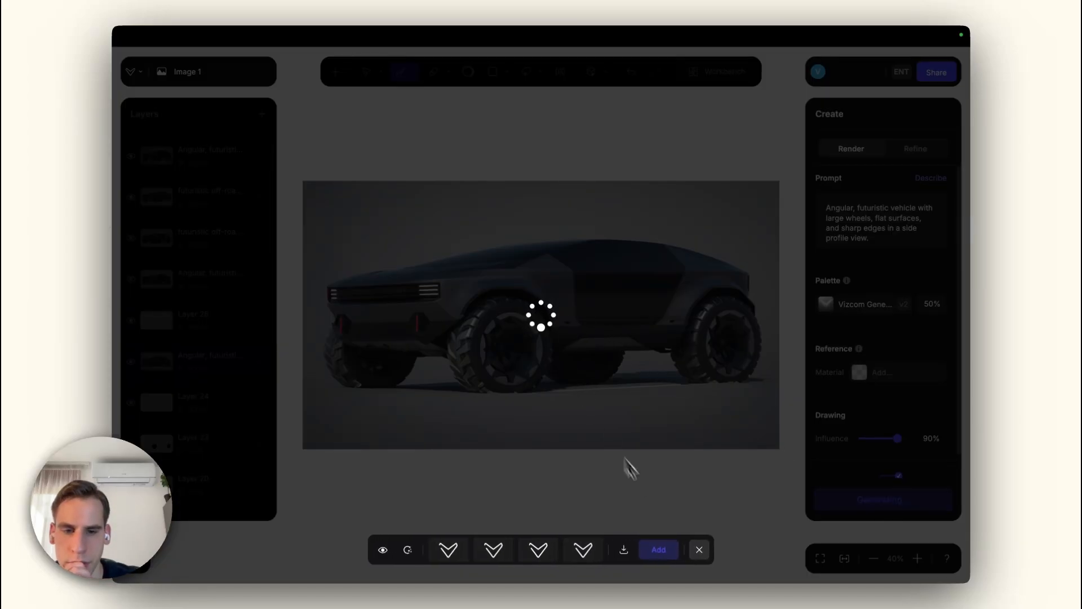
{"action": "left_click", "coordinate": [698, 551]}
- Change the prompt to start with "white", replace "large wheels" with "black cabin in the middle", and generate new variants
{"action": "left_click", "coordinate": [827, 212]}
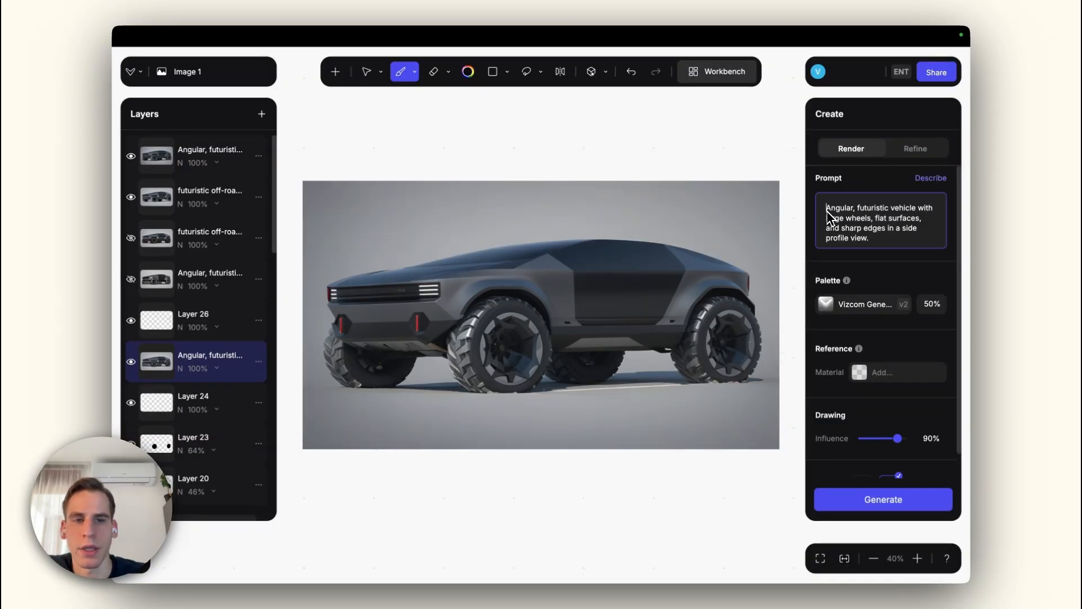
{"action": "type", "text": "white"}
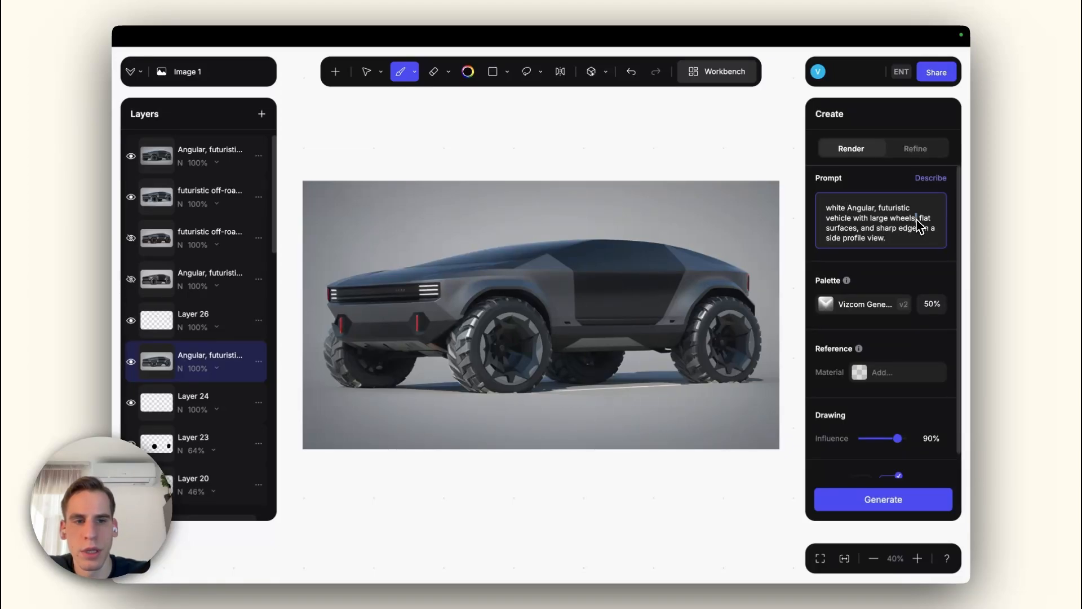
{"action": "left_click_drag", "start_coordinate": [916, 220], "coordinate": [859, 220]}
{"action": "key", "text": "BackSpace"}
{"action": "type", "text": "ith black"}
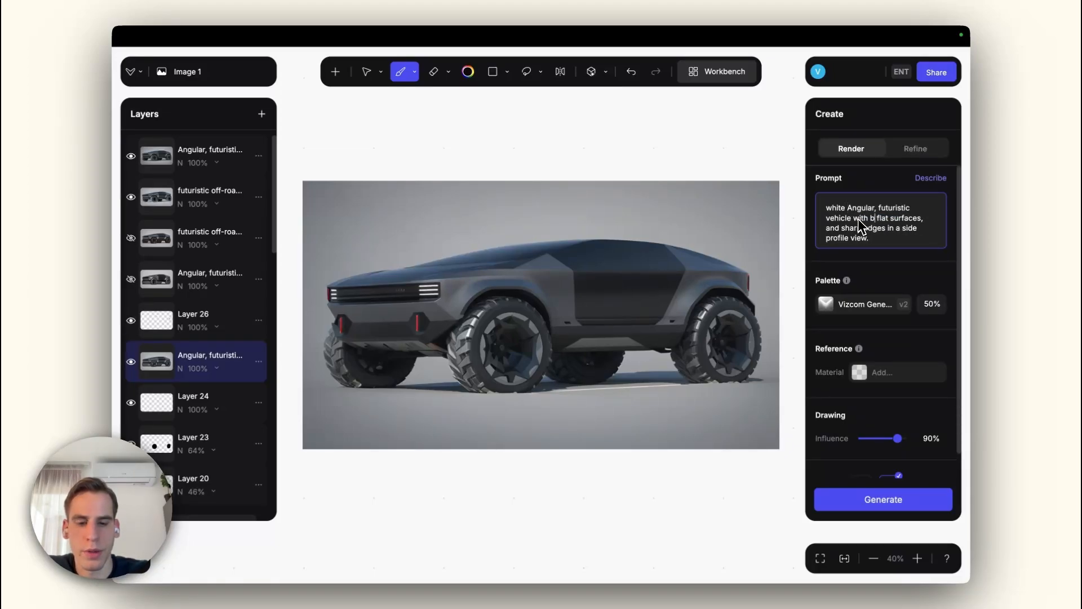
{"action": "type", "text": " cabin in the middle,"}
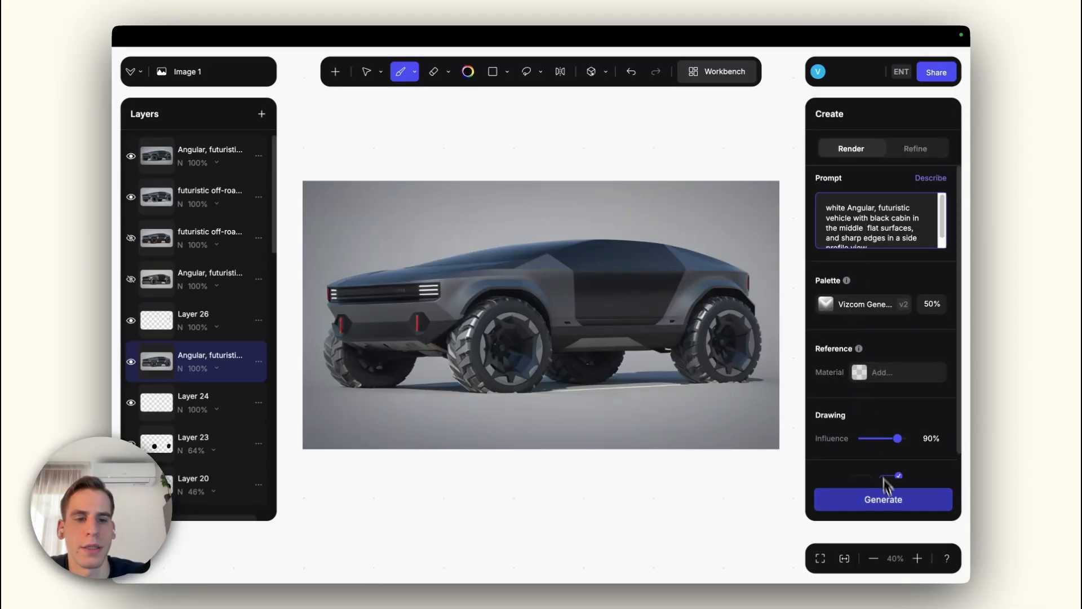
{"action": "left_click", "coordinate": [883, 495]}
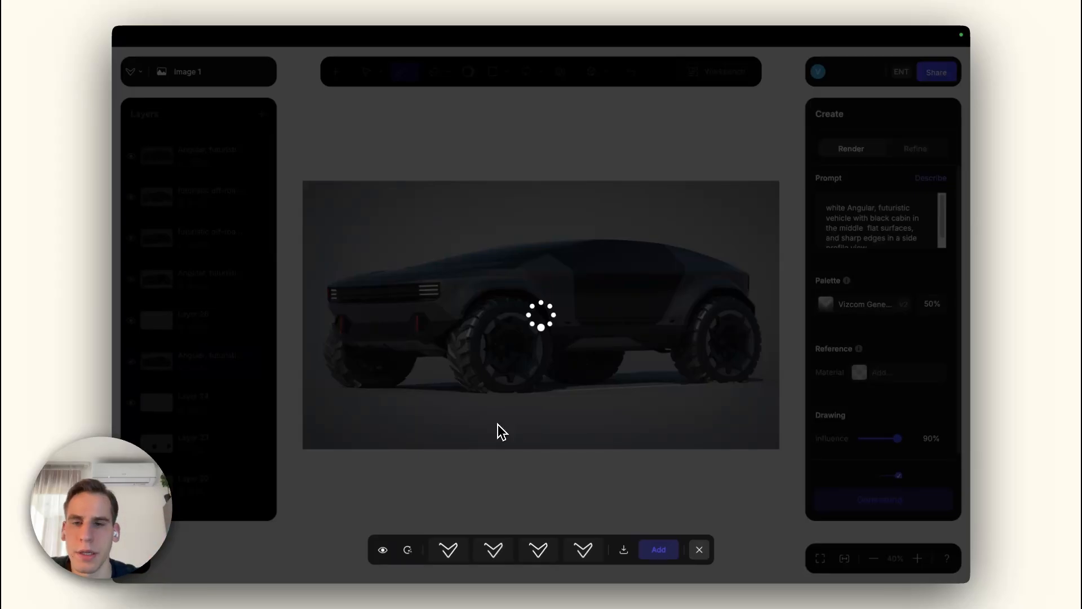
- Compare the generated white variants and add the third one, with red fog lights, as a new top layer
{"action": "key", "text": "Right"}
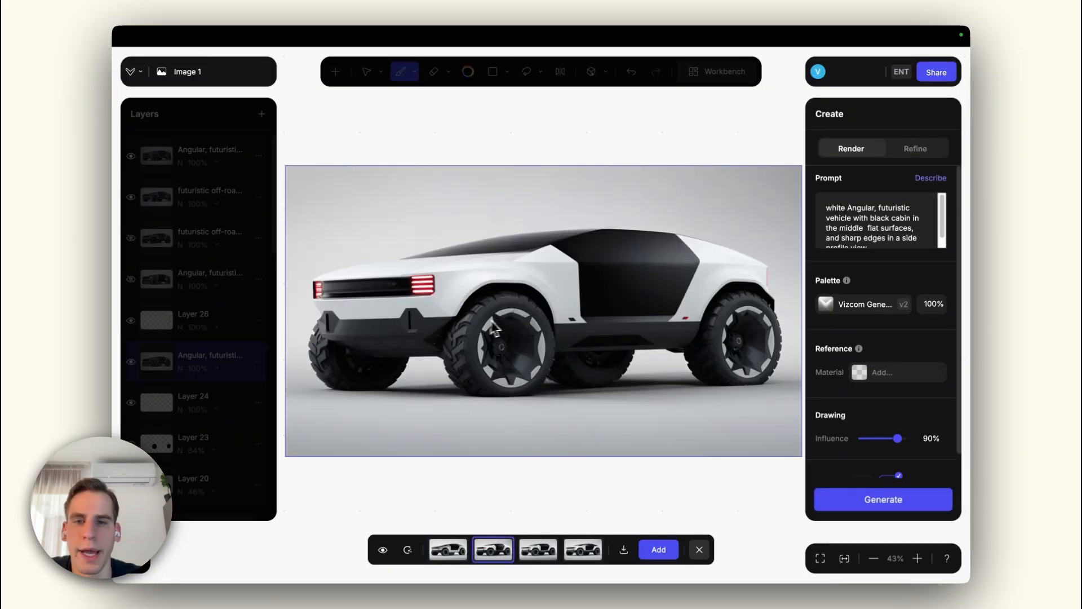
{"action": "key", "text": "Right"}
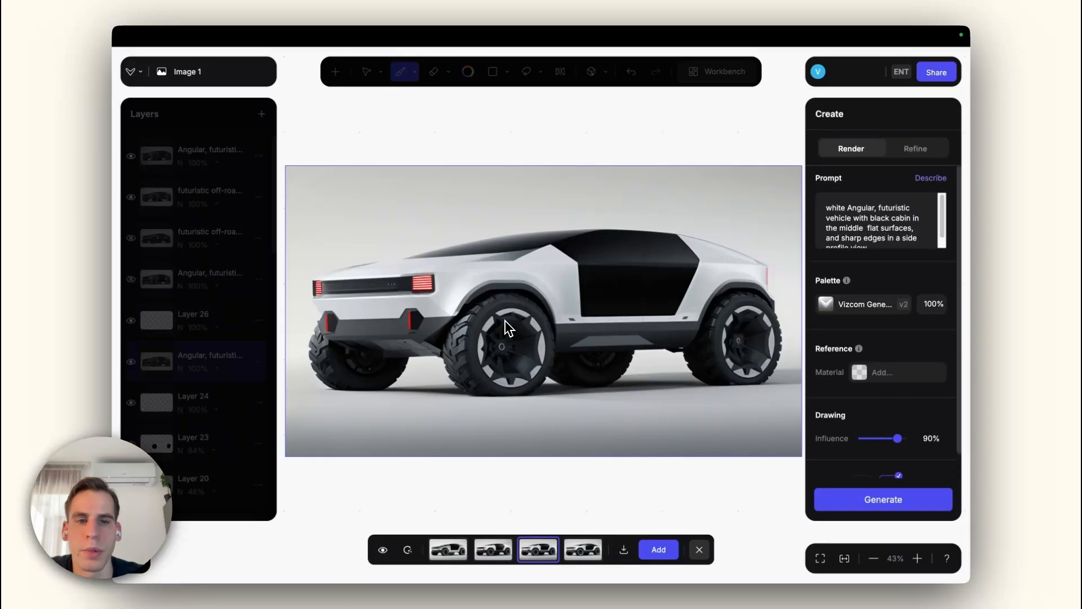
{"action": "key", "text": "Left"}
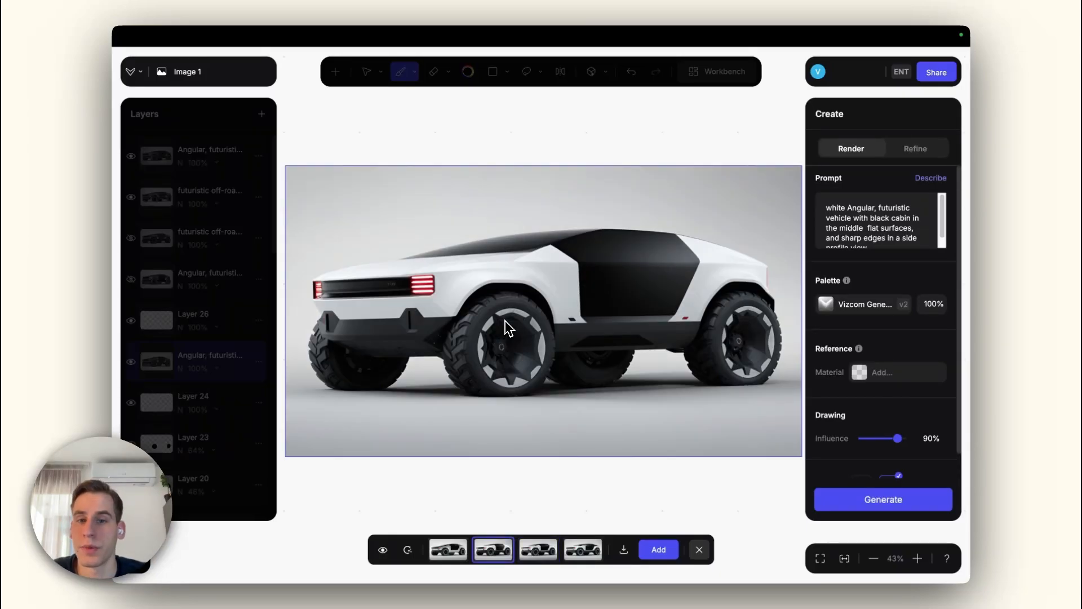
{"action": "left_click", "coordinate": [382, 550]}
{"action": "left_click", "coordinate": [157, 158]}
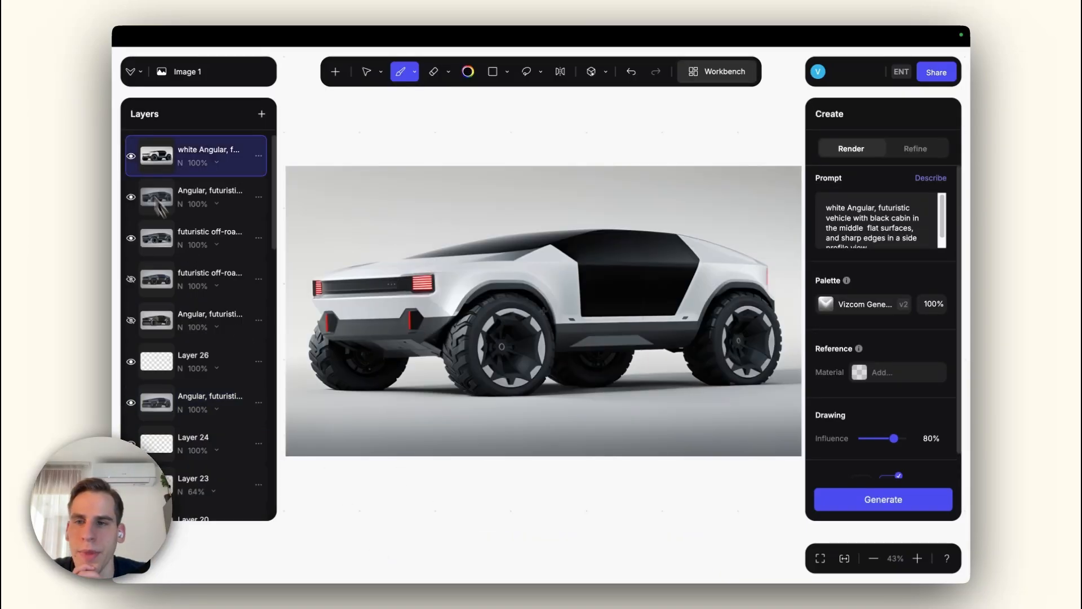
- Hide the white render layer and toggle the dark Angular render beneath it to compare it with the off-road render
{"action": "left_click", "coordinate": [131, 156]}
{"action": "left_click", "coordinate": [237, 203]}
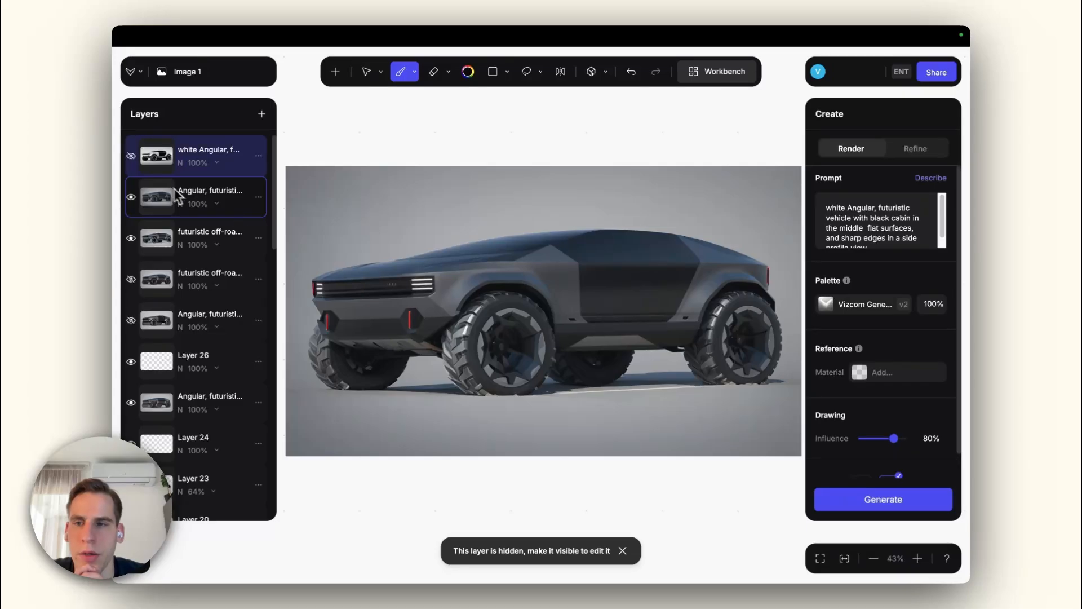
{"action": "left_click", "coordinate": [132, 198]}
{"action": "left_click", "coordinate": [132, 198]}
{"action": "left_click", "coordinate": [132, 198]}
{"action": "left_click", "coordinate": [132, 199]}
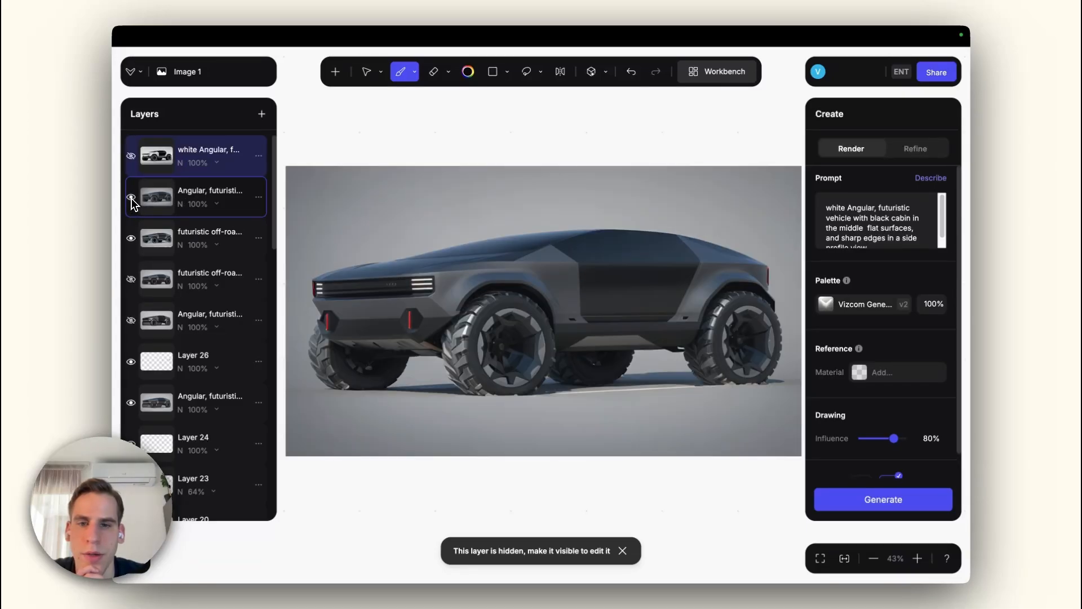
{"action": "left_click", "coordinate": [132, 198]}
{"action": "left_click", "coordinate": [132, 199]}
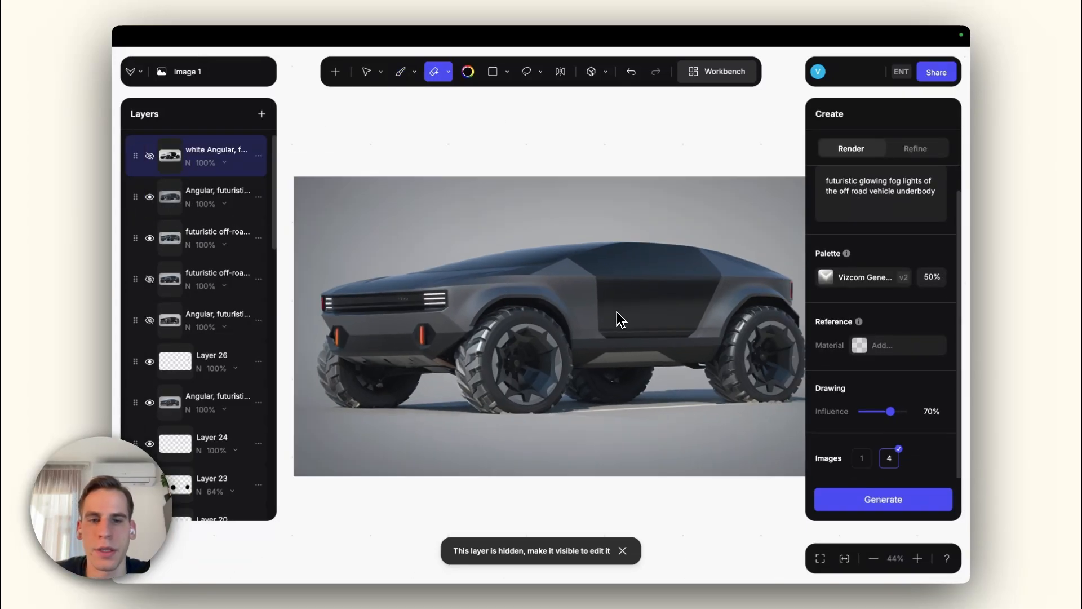
- Generate two detailed 3D models, one from the dark Angular render and one from the off-road wheels render beneath it
{"action": "left_click", "coordinate": [592, 74]}
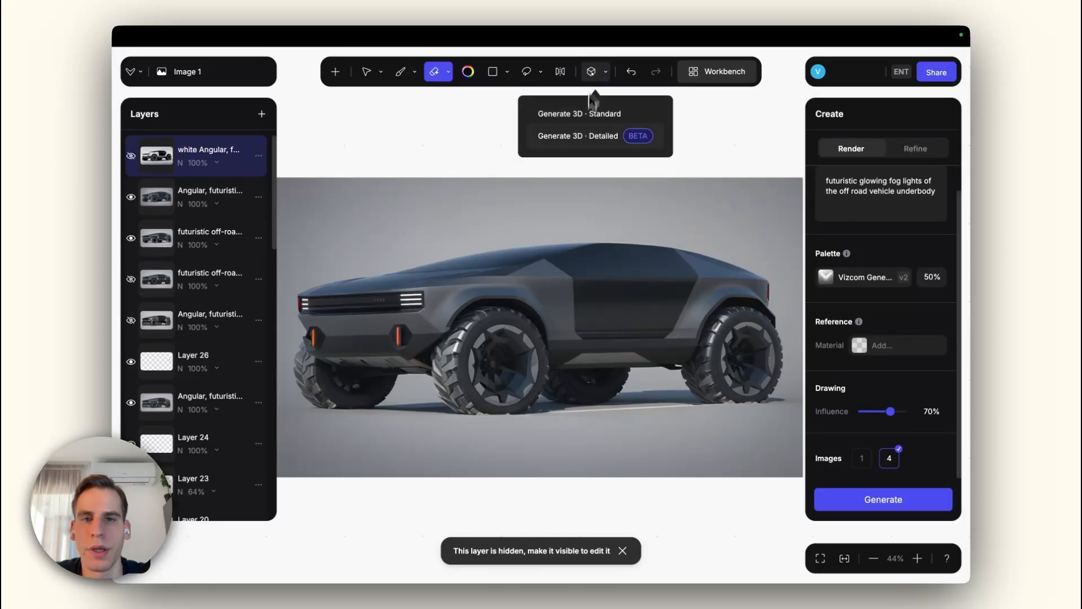
{"action": "left_click", "coordinate": [588, 141]}
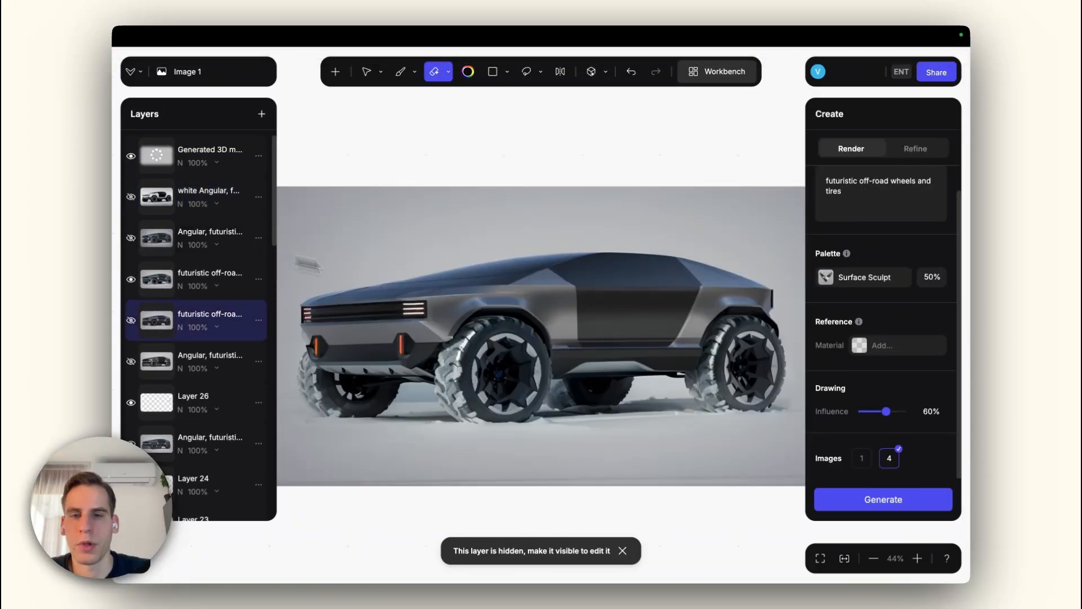
{"action": "left_click", "coordinate": [592, 72]}
{"action": "left_click", "coordinate": [584, 130]}
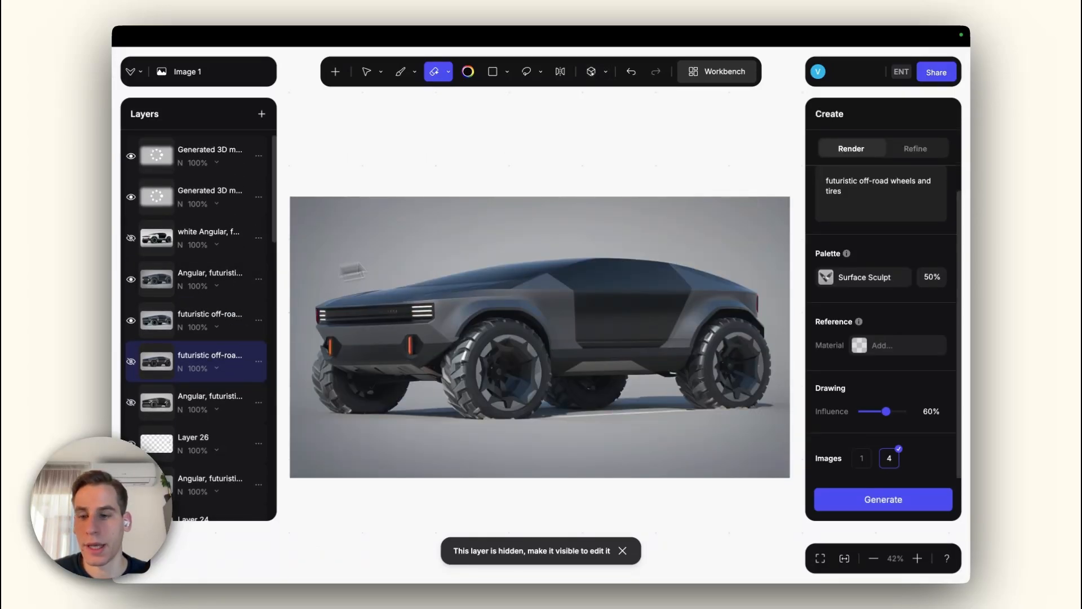
- Lasso-select the background above the car, following the roofline and closing around the canvas's upper edge
{"action": "left_click", "coordinate": [526, 72]}
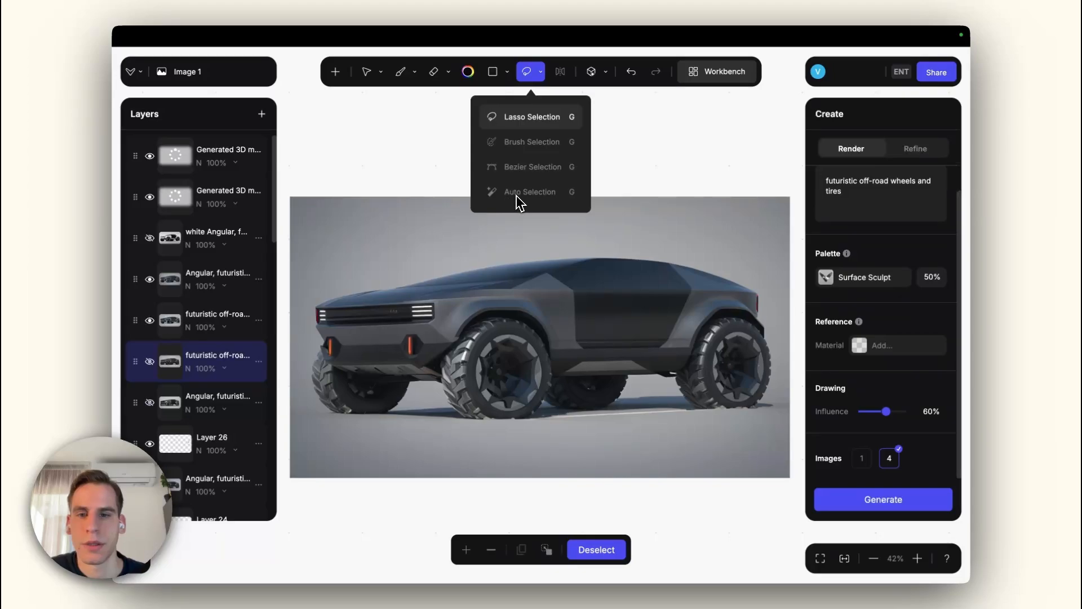
{"action": "mouse_move", "coordinate": [288, 359]}
{"action": "left_mouse_down"}
{"action": "mouse_move", "coordinate": [320, 358]}
{"action": "mouse_move", "coordinate": [329, 344]}
{"action": "mouse_move", "coordinate": [322, 312]}
{"action": "mouse_move", "coordinate": [400, 295]}
{"action": "left_mouse_up"}
{"action": "left_click_drag", "start_coordinate": [509, 276], "coordinate": [595, 268]}
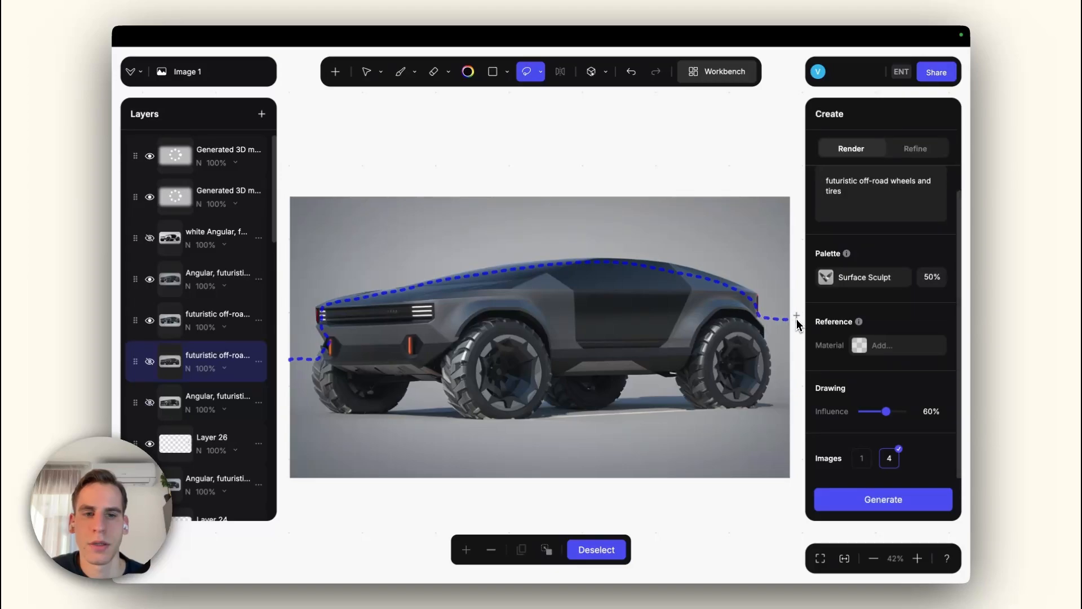
{"action": "mouse_move", "coordinate": [797, 324]}
{"action": "left_mouse_down"}
{"action": "mouse_move", "coordinate": [776, 175]}
{"action": "mouse_move", "coordinate": [355, 175]}
{"action": "left_mouse_up"}
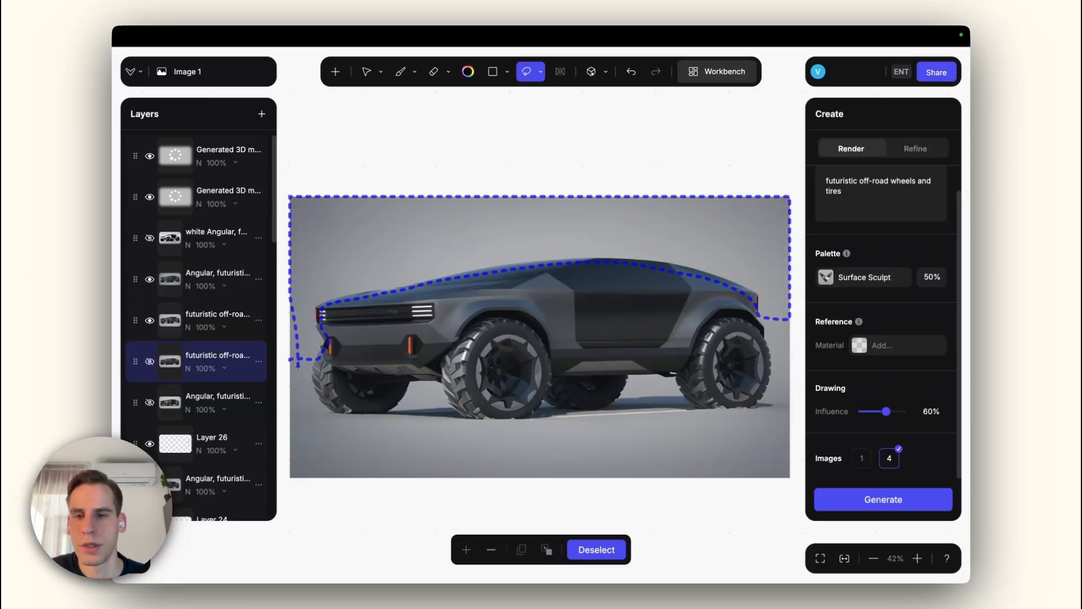
{"action": "mouse_move", "coordinate": [288, 364]}
{"action": "left_mouse_down"}
{"action": "mouse_move", "coordinate": [292, 286]}
{"action": "mouse_move", "coordinate": [297, 375]}
{"action": "left_mouse_up"}
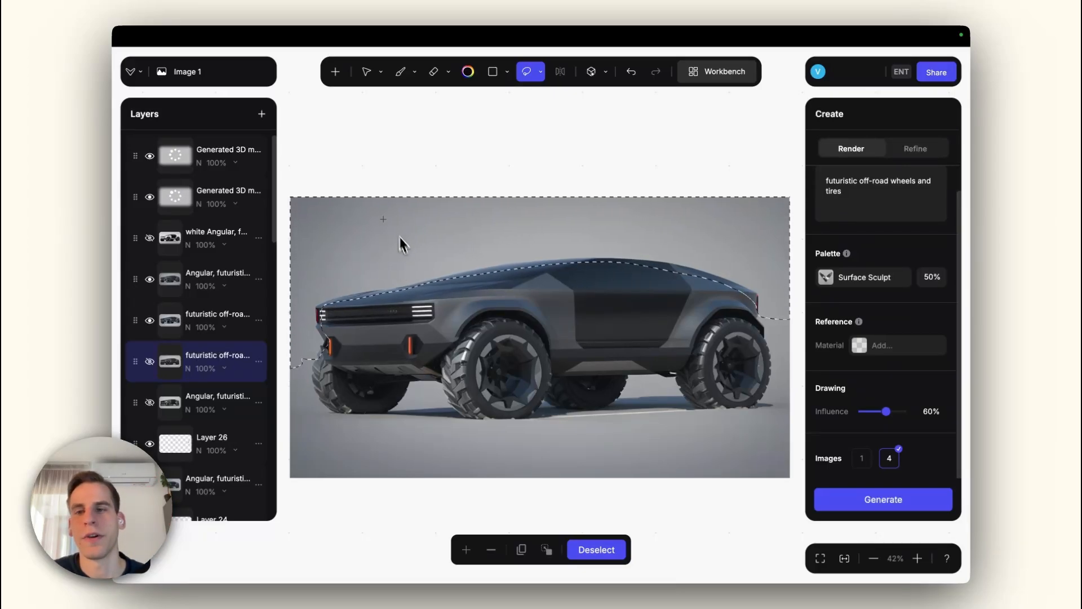
- Add a new layer above the white Angular render and brush black paint across the selected background behind the car
{"action": "right_click", "coordinate": [176, 242]}
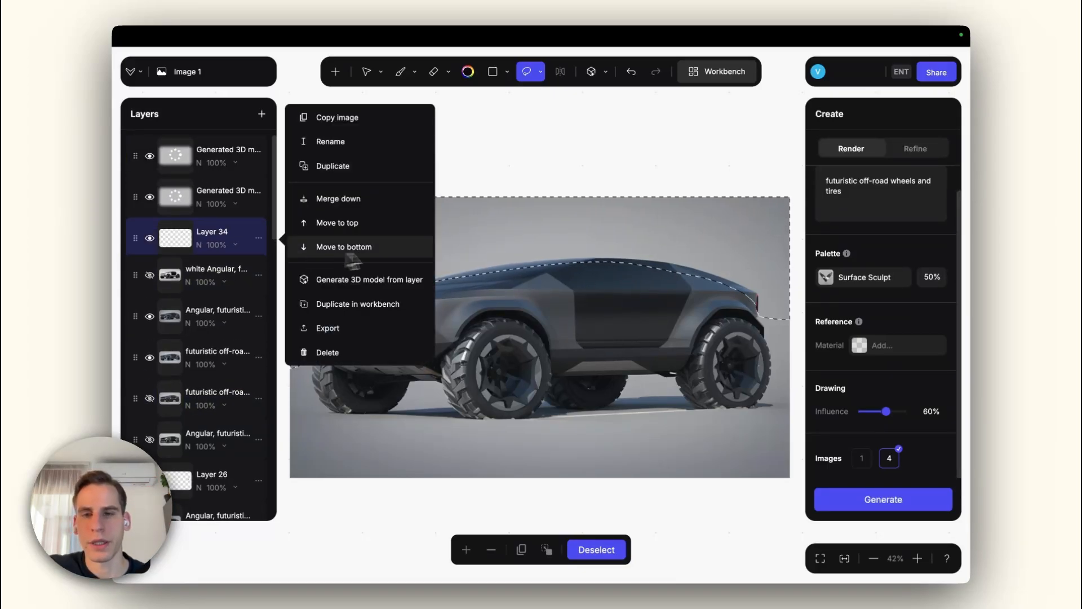
{"action": "left_click_drag", "start_coordinate": [468, 229], "coordinate": [504, 227]}
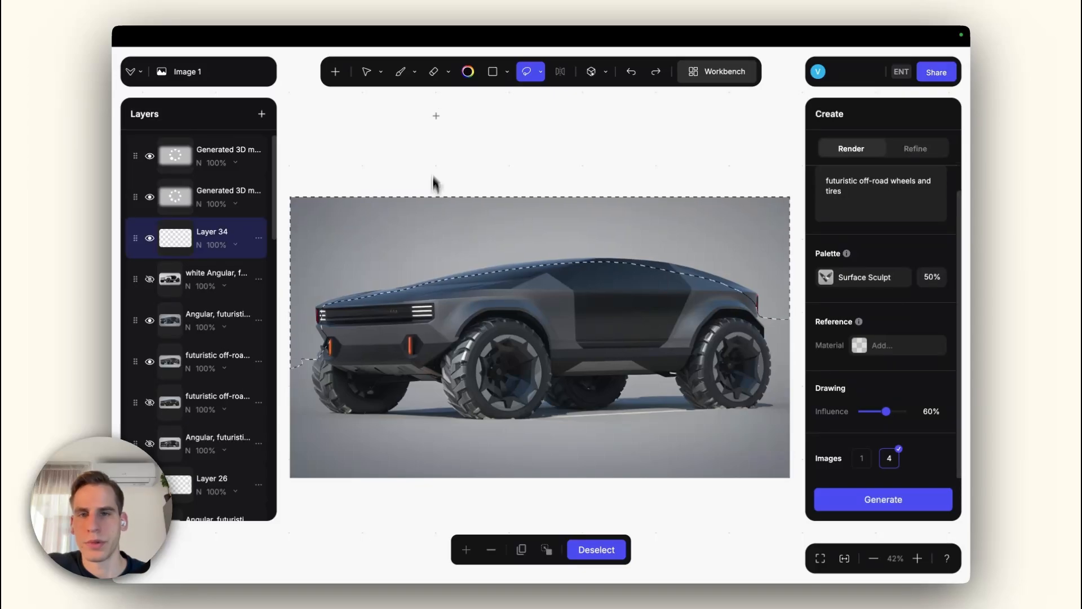
{"action": "left_click", "coordinate": [402, 77]}
{"action": "left_click_drag", "start_coordinate": [592, 218], "coordinate": [447, 241]}
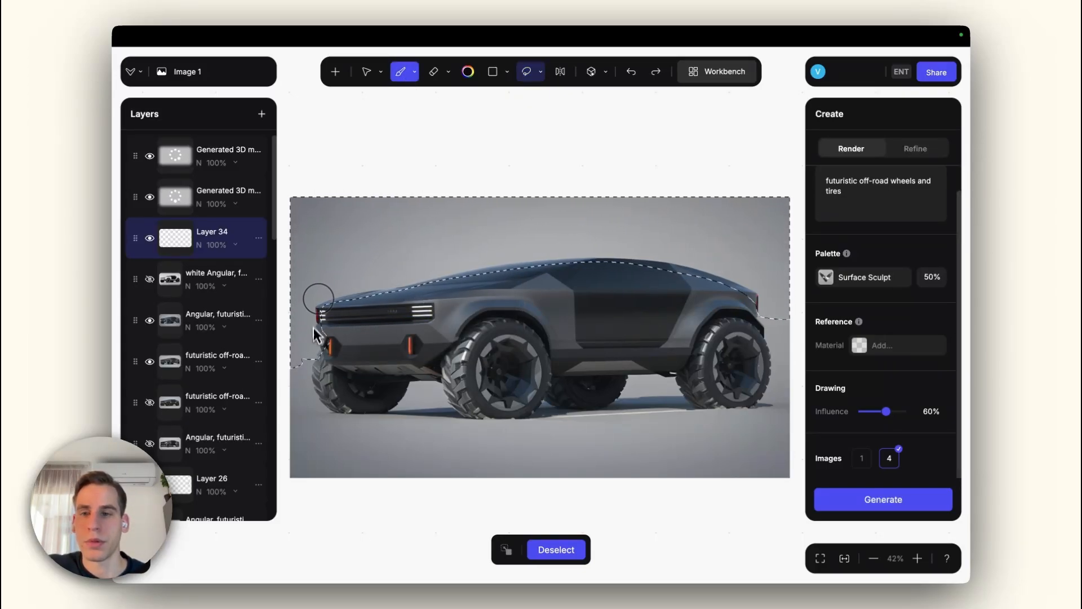
{"action": "left_click_drag", "start_coordinate": [446, 331], "coordinate": [455, 331]}
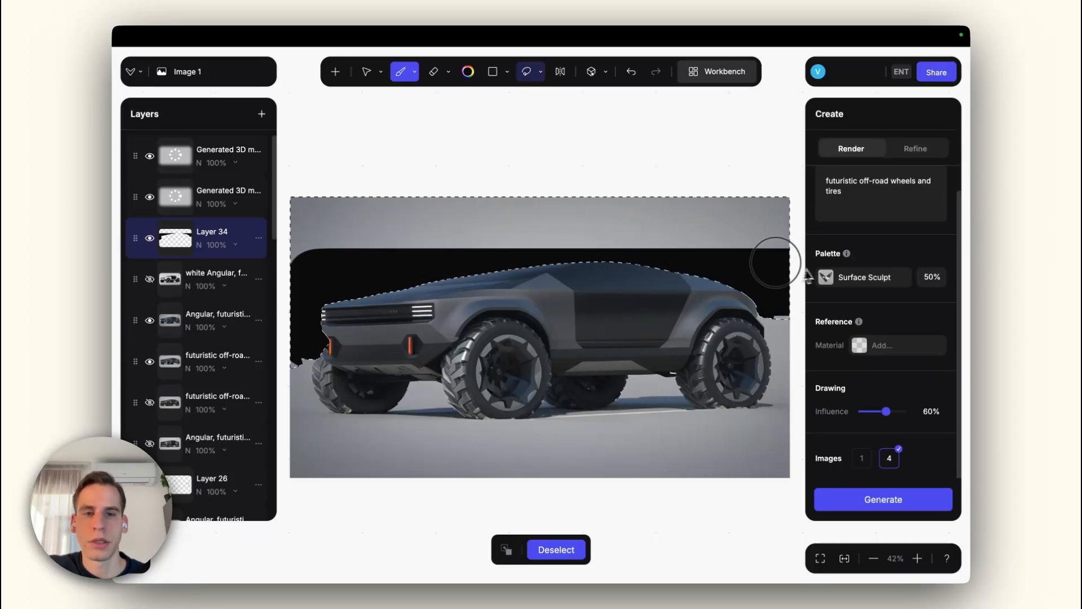
- Lower the painted layer's opacity to 50% and set the Eraser's hardness to 100%
{"action": "key", "text": "e"}
{"action": "left_click", "coordinate": [217, 243]}
{"action": "left_click_drag", "start_coordinate": [217, 307], "coordinate": [186, 307]}
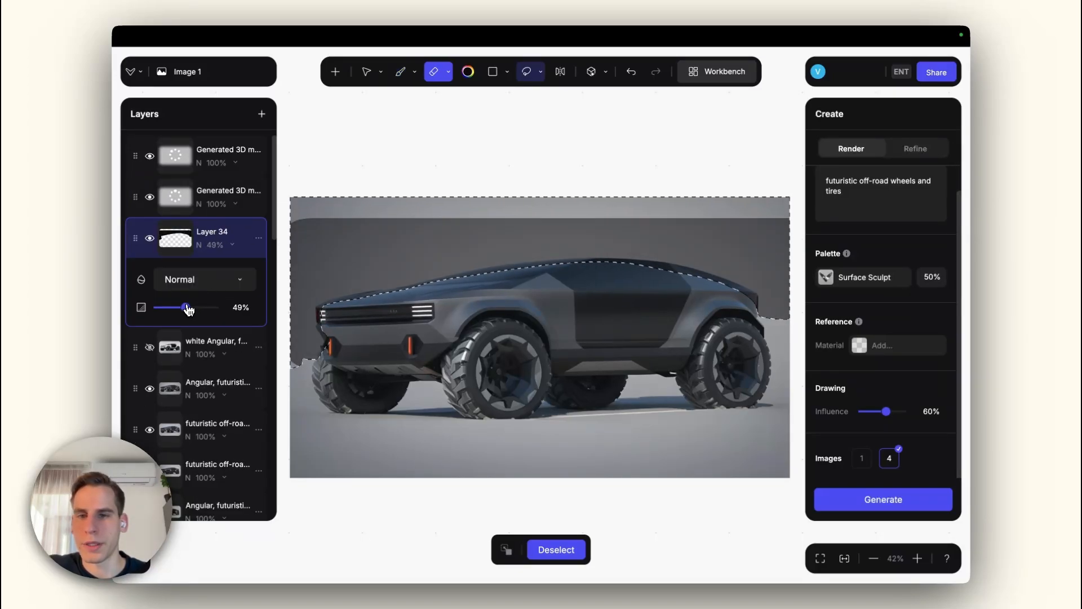
{"action": "right_click", "coordinate": [362, 225]}
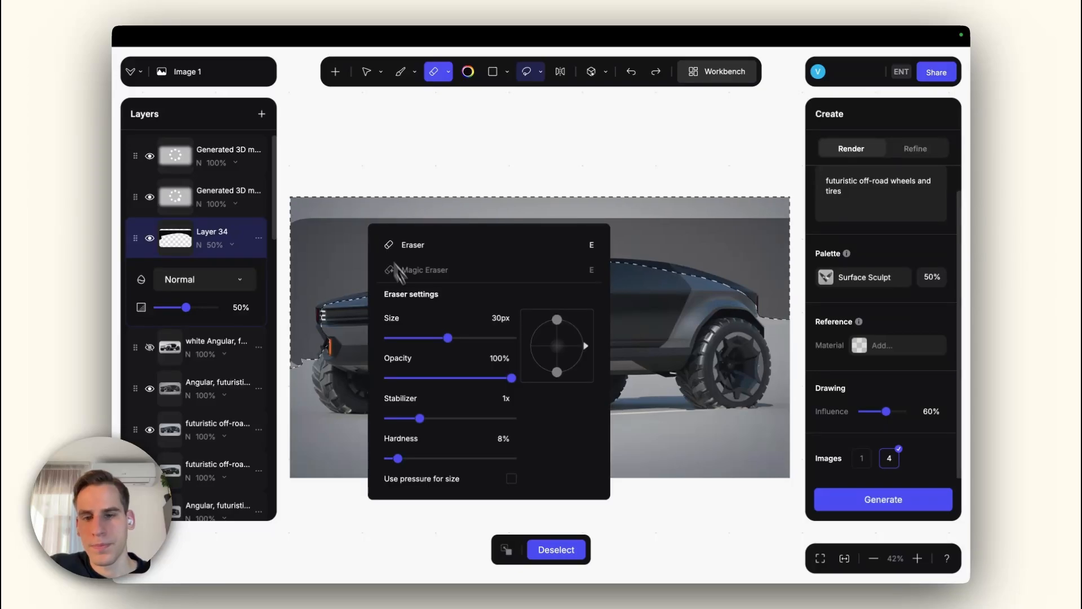
{"action": "left_click", "coordinate": [512, 459]}
{"action": "left_click", "coordinate": [361, 213]}
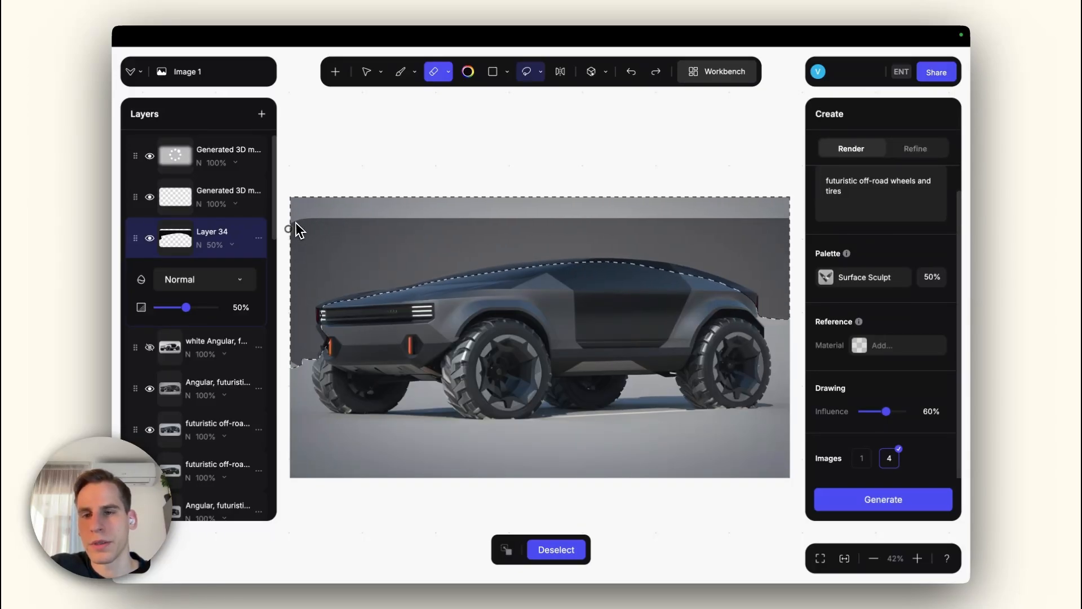
- Erase the upper edge of the black paint into a row of mountain peaks with light slope cuts behind the car
{"action": "mouse_move", "coordinate": [326, 204]}
{"action": "left_mouse_down"}
{"action": "mouse_move", "coordinate": [329, 217]}
{"action": "mouse_move", "coordinate": [437, 233]}
{"action": "left_mouse_up"}
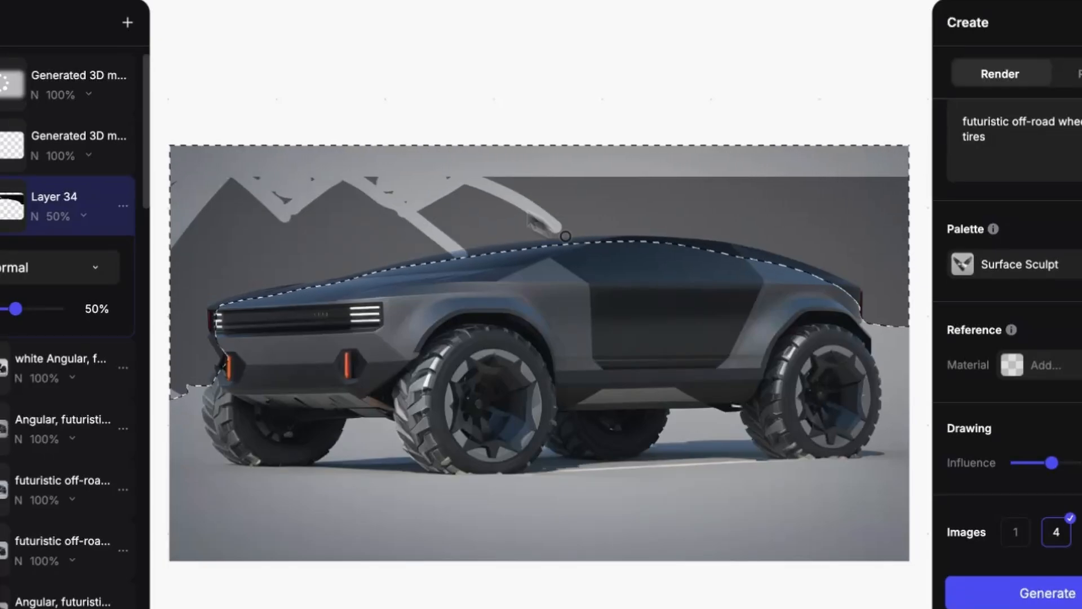
{"action": "mouse_move", "coordinate": [565, 236]}
{"action": "left_mouse_down"}
{"action": "mouse_move", "coordinate": [648, 176]}
{"action": "mouse_move", "coordinate": [873, 177]}
{"action": "mouse_move", "coordinate": [561, 194]}
{"action": "left_mouse_up"}
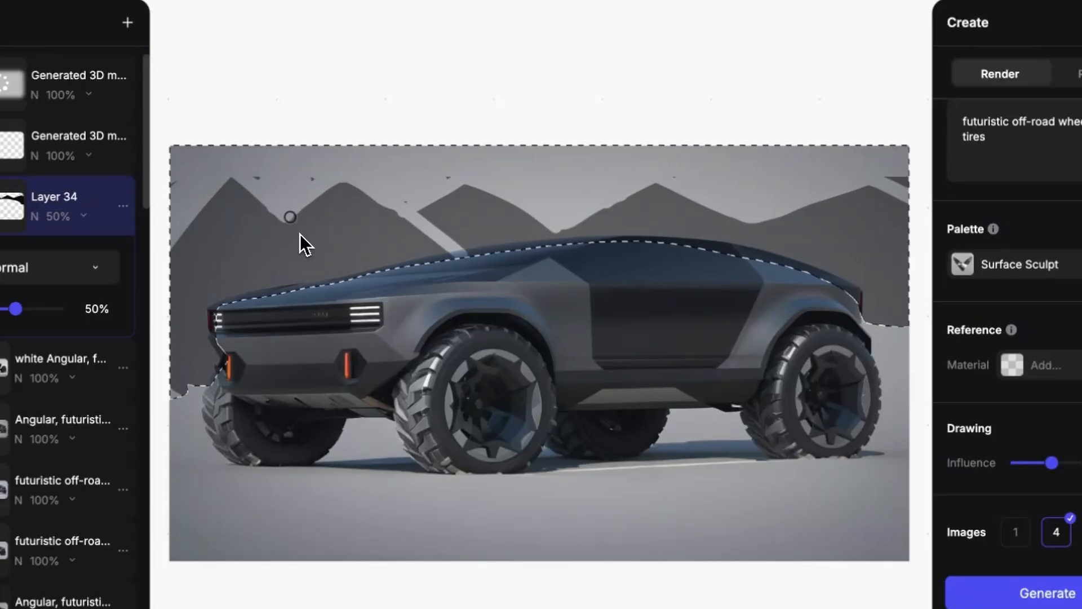
{"action": "mouse_move", "coordinate": [495, 256]}
{"action": "left_mouse_down"}
{"action": "mouse_move", "coordinate": [710, 264]}
{"action": "mouse_move", "coordinate": [734, 207]}
{"action": "mouse_move", "coordinate": [735, 218]}
{"action": "mouse_move", "coordinate": [826, 232]}
{"action": "mouse_move", "coordinate": [877, 175]}
{"action": "mouse_move", "coordinate": [901, 184]}
{"action": "left_mouse_up"}
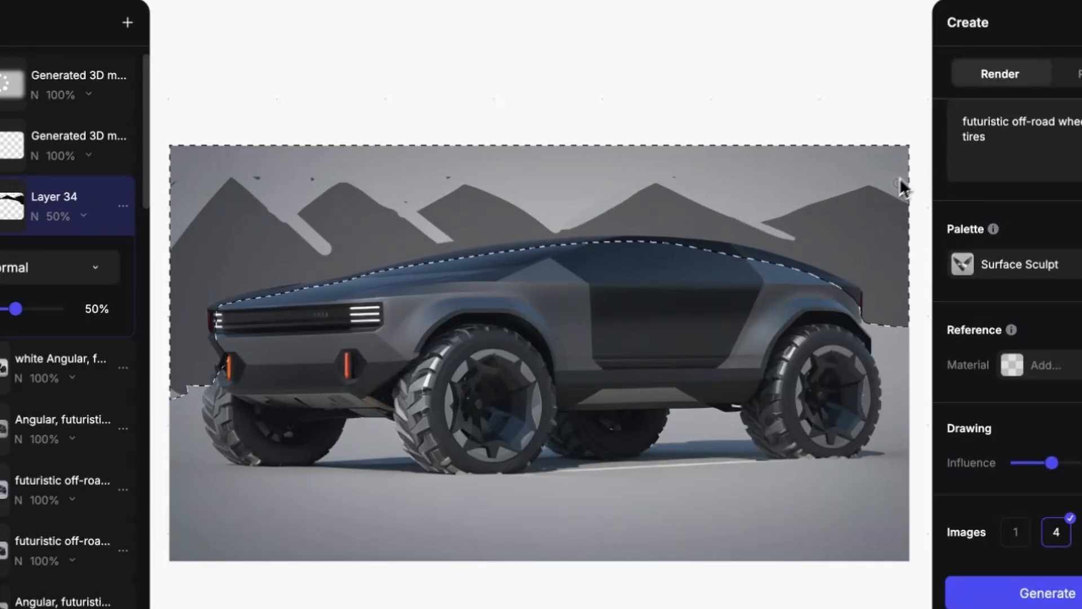
- Replace the render prompt with a description of mountains in the background of the vehicle
{"action": "triple_click", "coordinate": [1029, 164]}
{"action": "type", "text": "mountains in "}
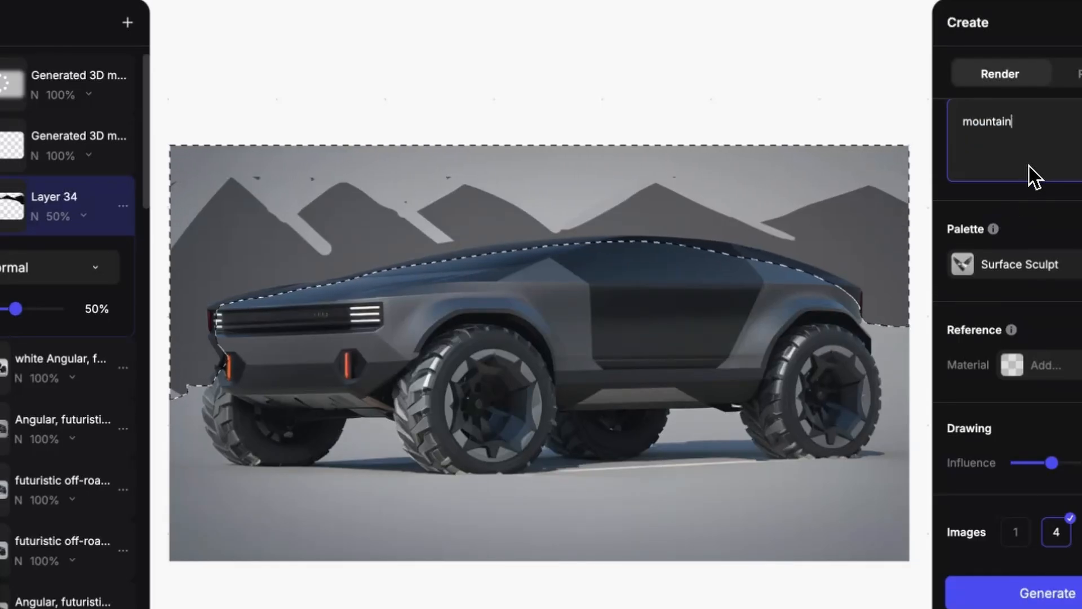
{"action": "type", "text": "the bck"}
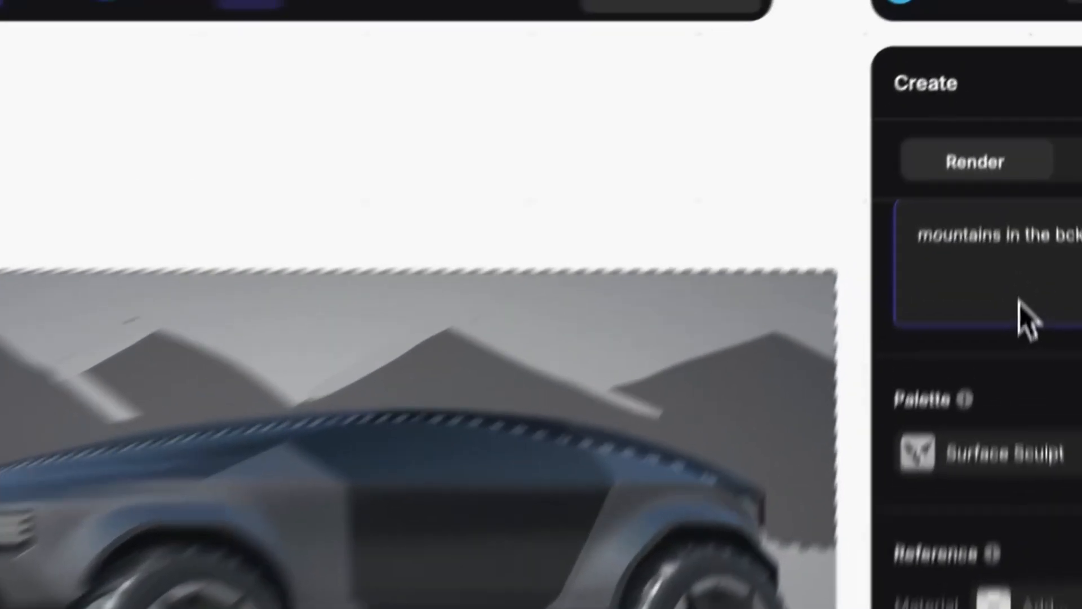
{"action": "type", "text": "the vehicle"}
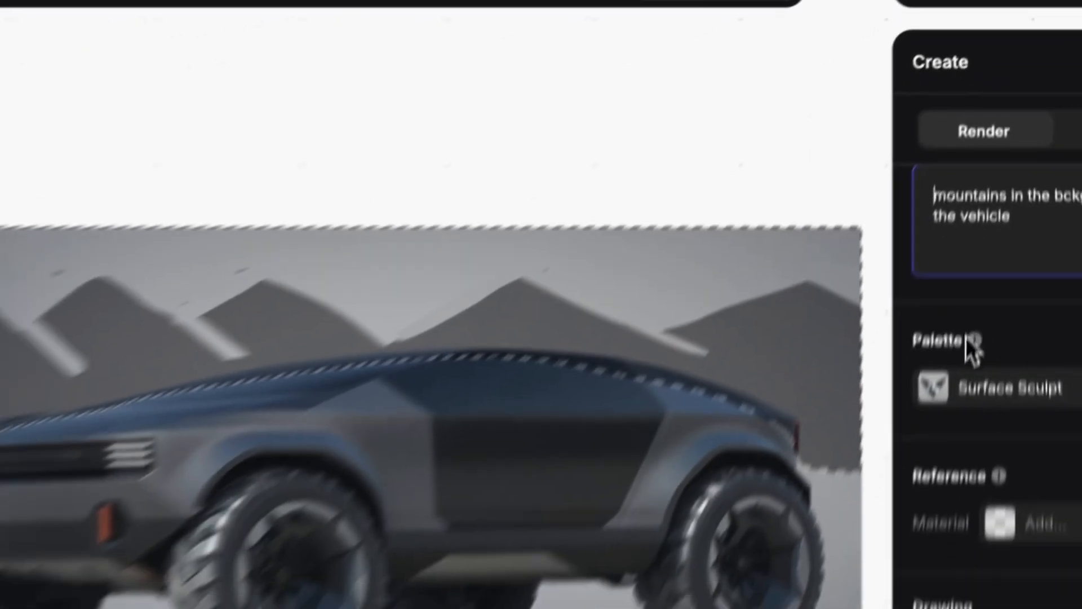
- Switch the palette to Vizcom General and generate four background variants from the mountain silhouettes
{"action": "left_click", "coordinate": [924, 604]}
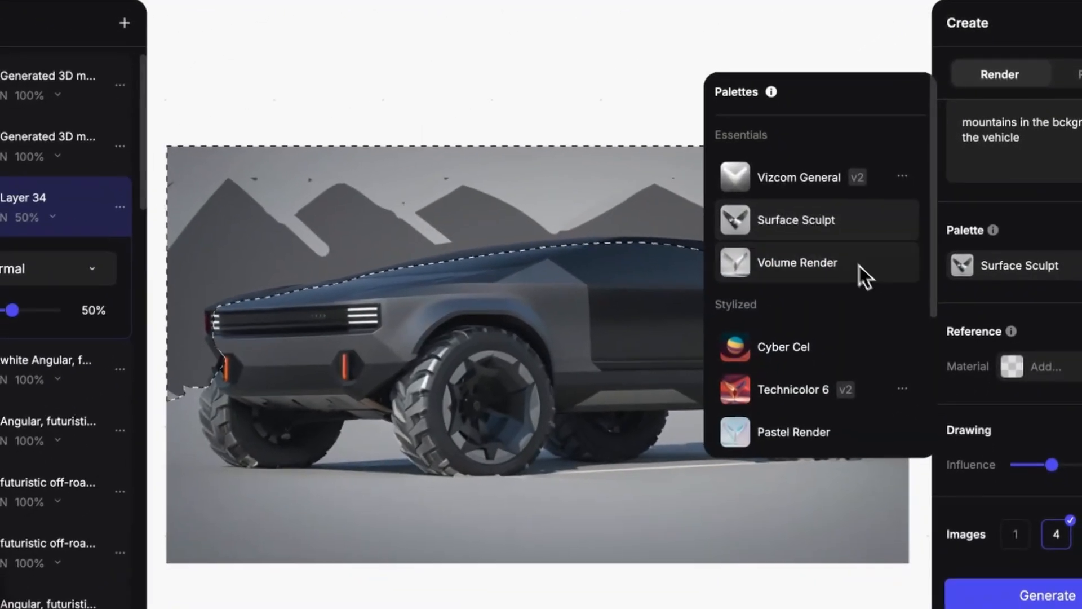
{"action": "left_click", "coordinate": [573, 450]}
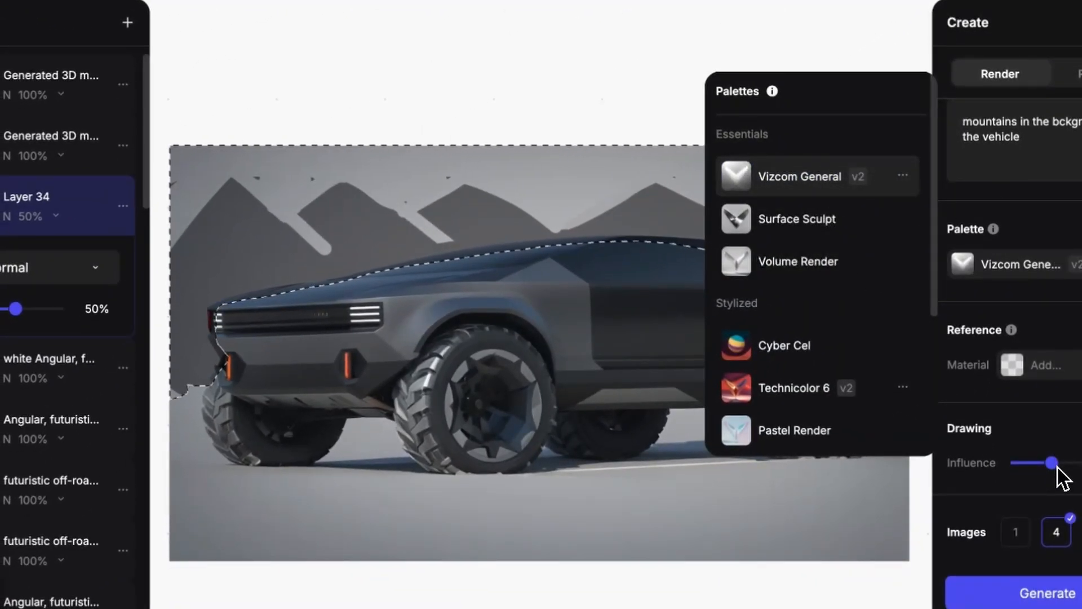
{"action": "left_click_drag", "start_coordinate": [1053, 463], "coordinate": [1053, 465]}
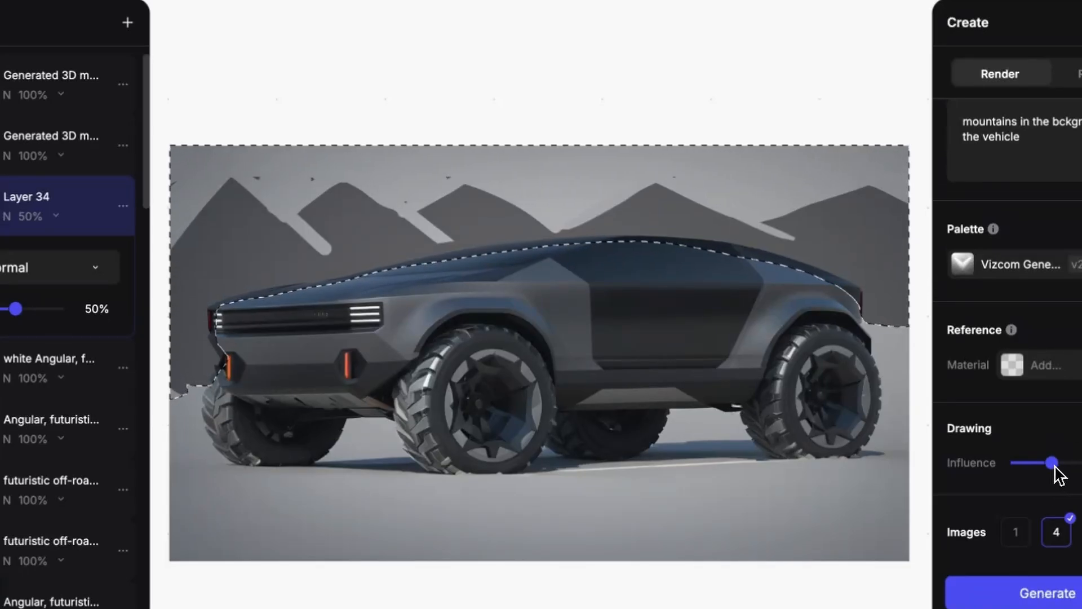
{"action": "left_click", "coordinate": [1049, 586]}
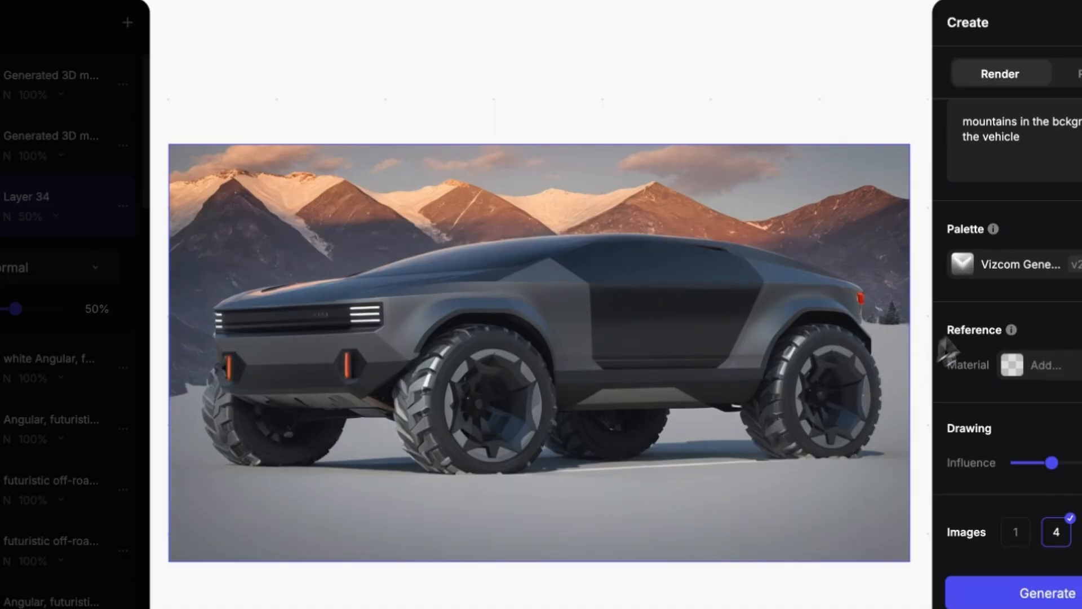
- Switch the palette to Exterior and generate two rounds of mountain backgrounds, adding a snowy variant from each as a layer
{"action": "left_click", "coordinate": [1018, 274]}
{"action": "scroll", "coordinate": [857, 363], "scroll_direction": "down", "scroll_amount": 4}
{"action": "left_click", "coordinate": [819, 347]}
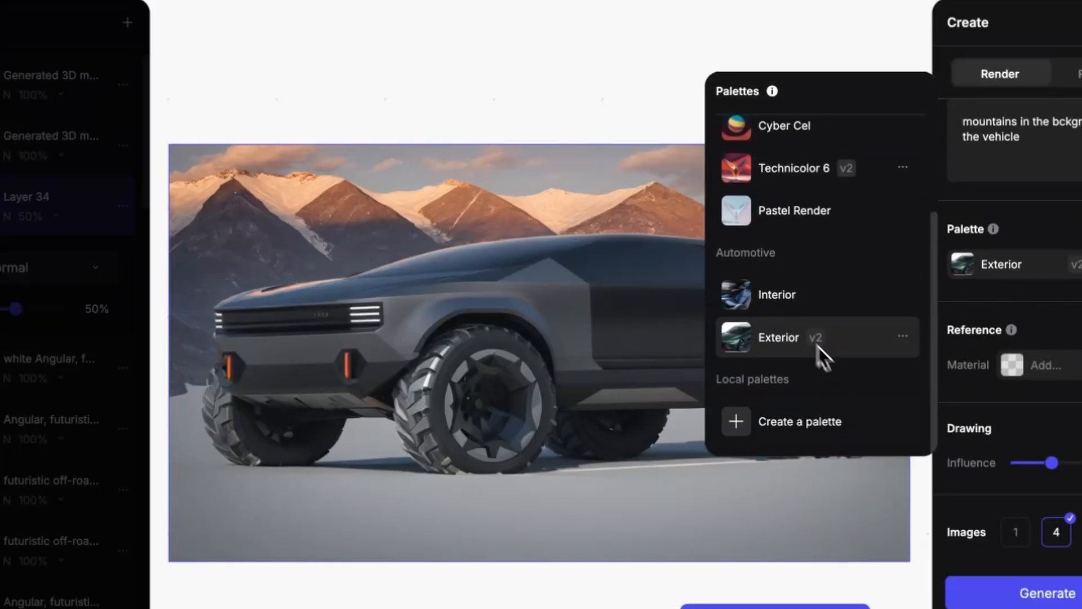
{"action": "left_click", "coordinate": [1027, 598]}
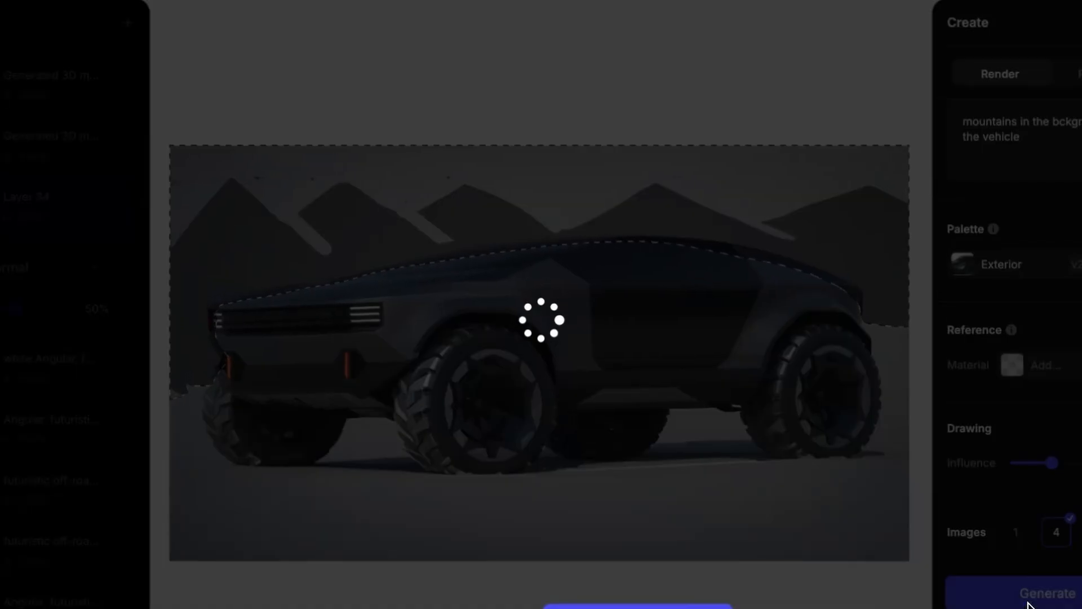
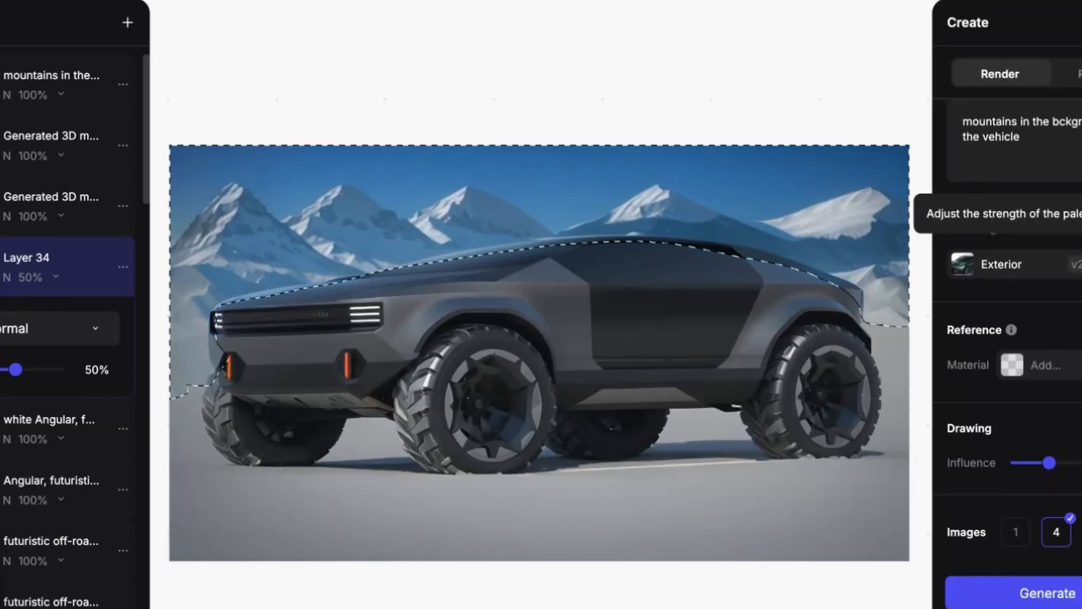
{"action": "left_click", "coordinate": [1049, 593]}
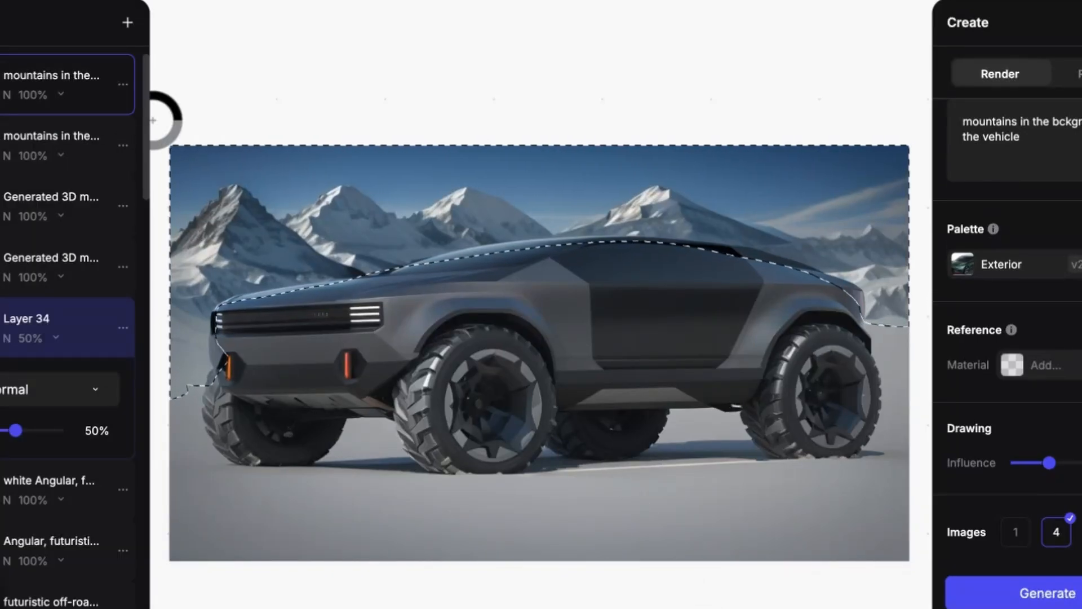
- Check the car render layers beneath the generated mountain background
{"action": "left_click", "coordinate": [51, 84]}
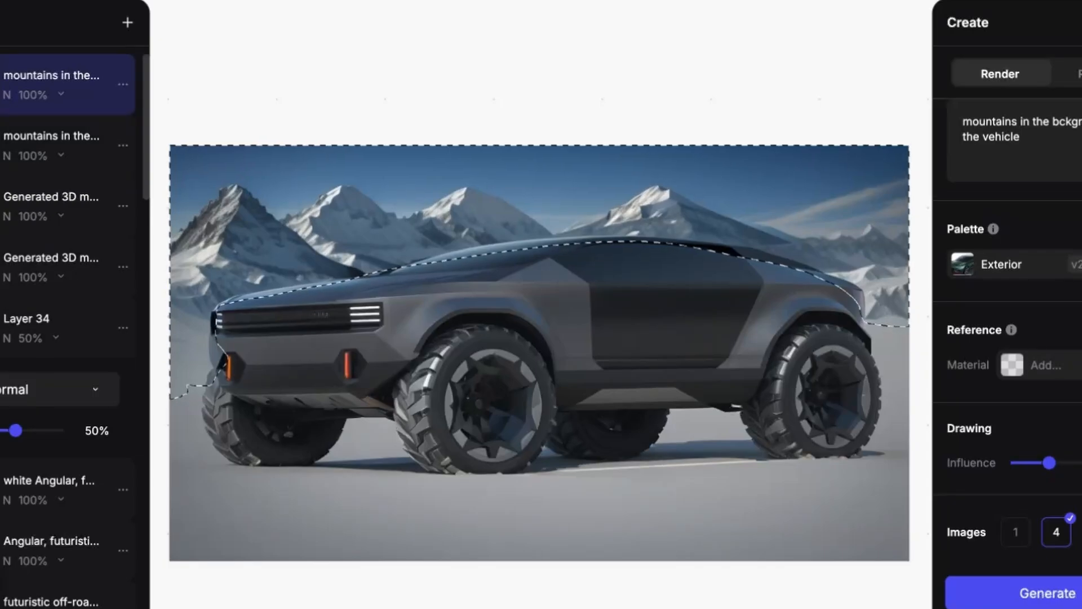
{"action": "scroll", "coordinate": [68, 338], "scroll_direction": "down", "scroll_amount": 3}
{"action": "left_click", "coordinate": [50, 312]}
{"action": "left_click", "coordinate": [34, 372]}
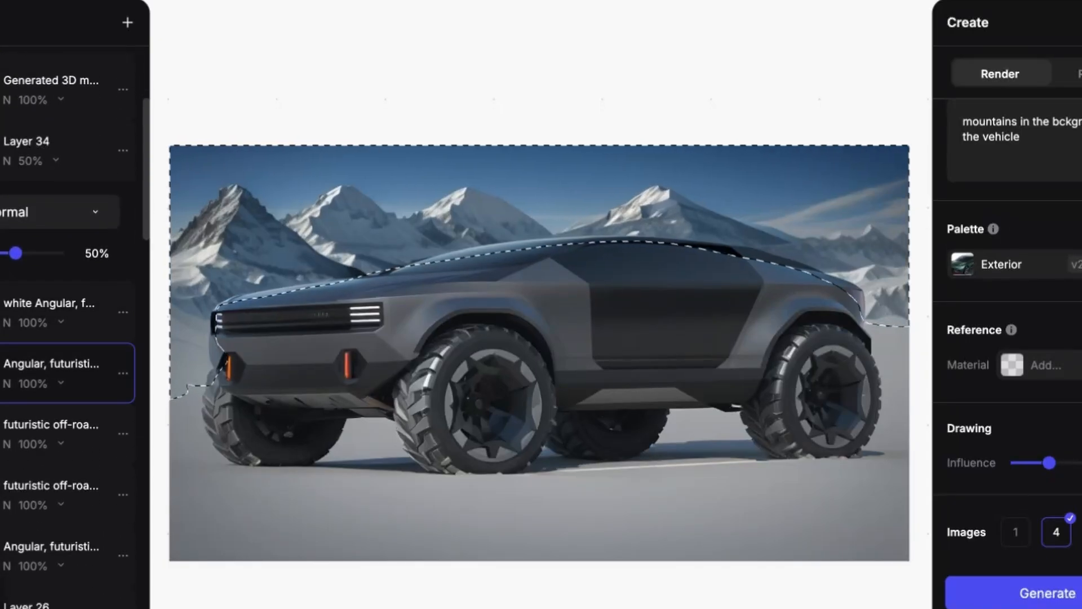
{"action": "left_click", "coordinate": [34, 433]}
{"action": "left_click", "coordinate": [3, 373]}
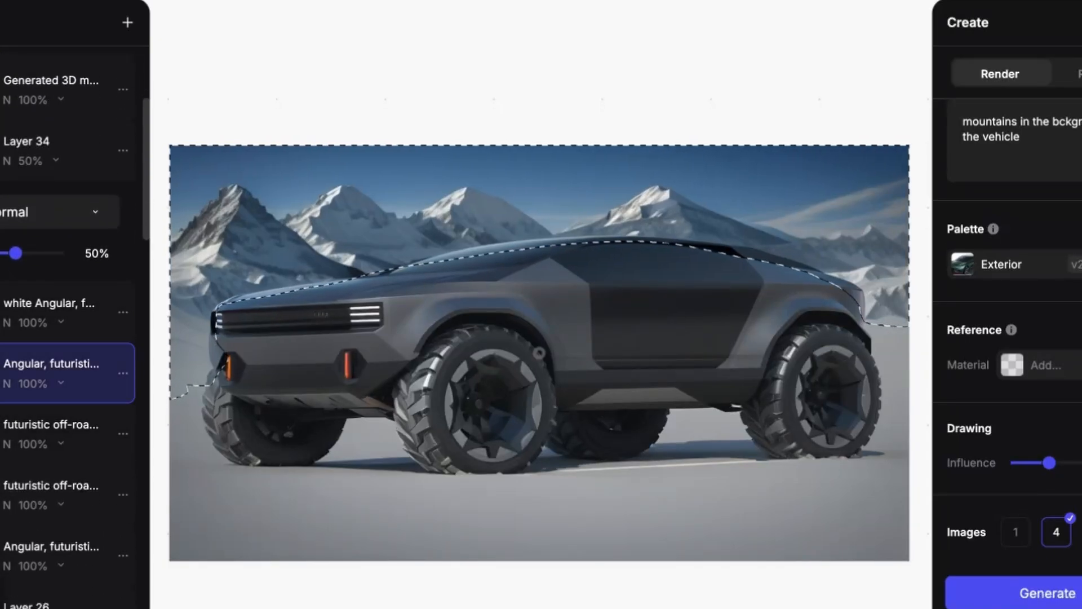
- Lower the top mountain layer's opacity to 70% and clear the lasso selection
{"action": "scroll", "coordinate": [3, 361], "scroll_direction": "up", "scroll_amount": 3}
{"action": "left_click", "coordinate": [3, 84]}
{"action": "left_click", "coordinate": [38, 99]}
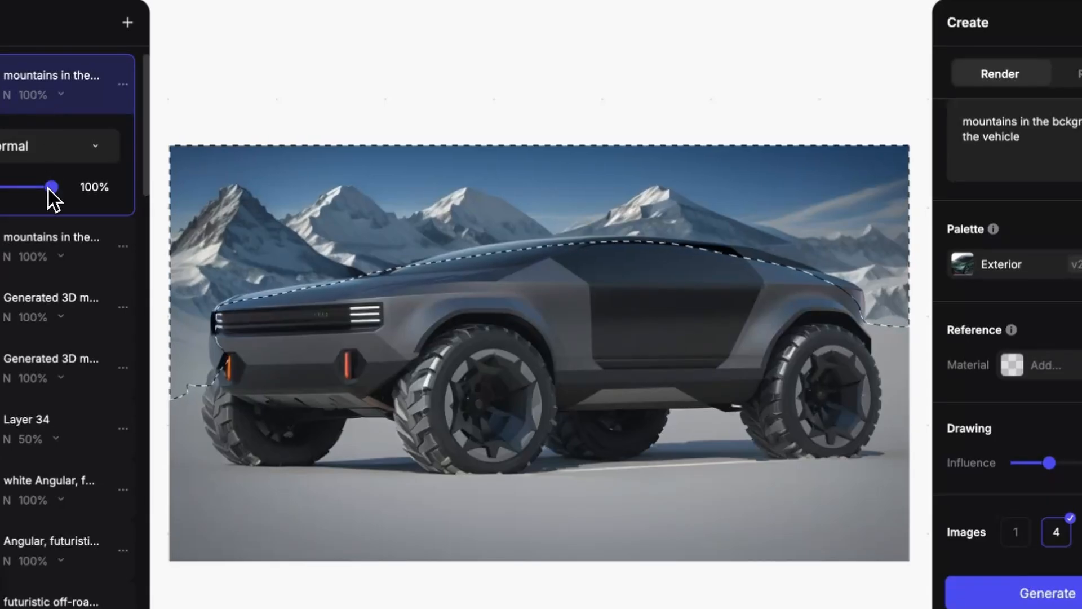
{"action": "left_click_drag", "start_coordinate": [53, 183], "coordinate": [10, 187]}
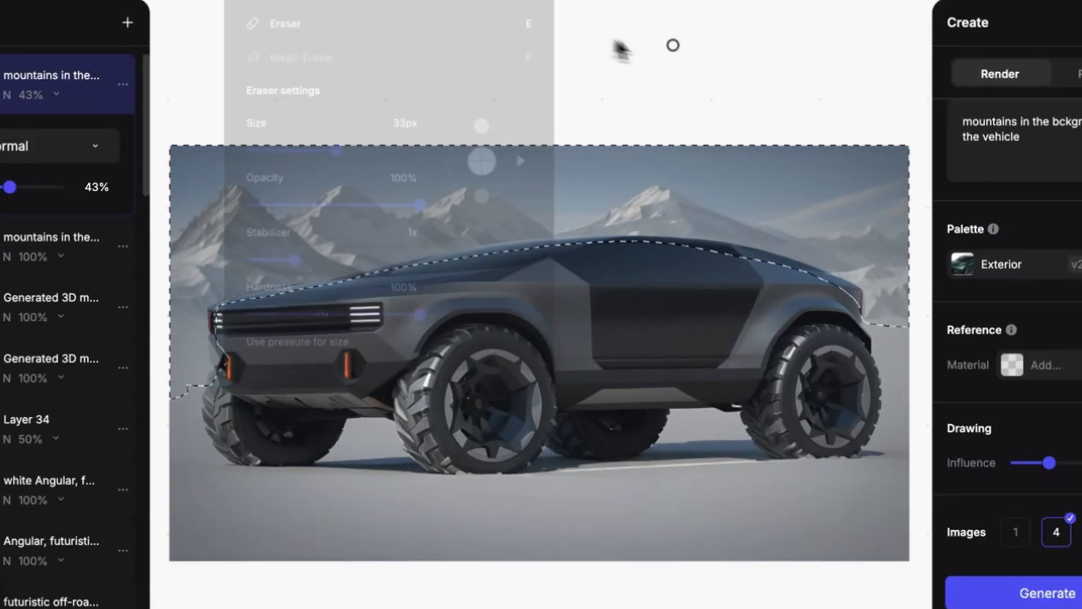
{"action": "left_click", "coordinate": [564, 608]}
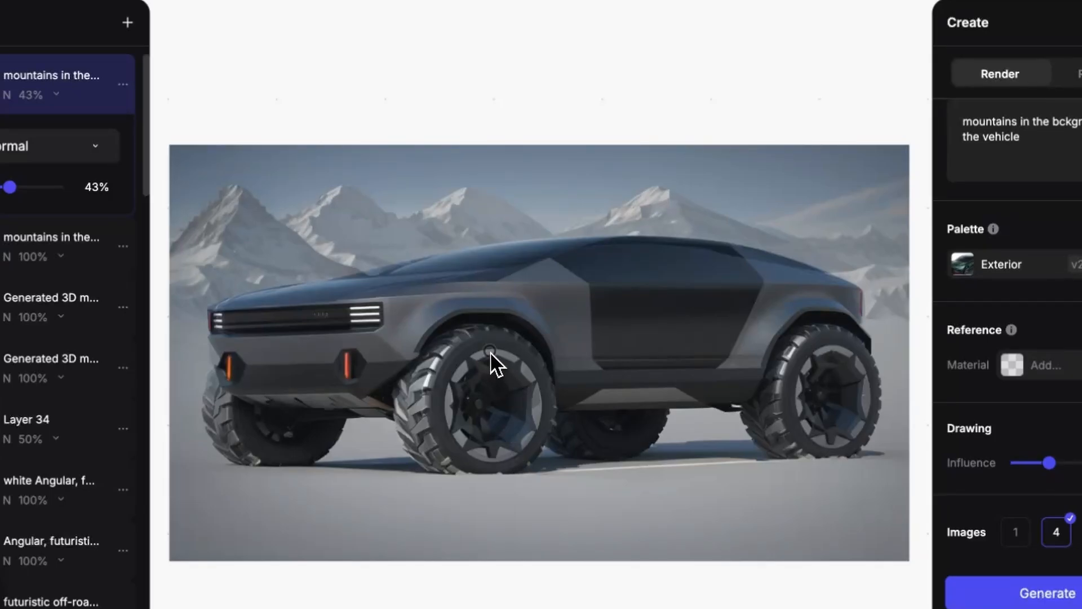
{"action": "scroll", "coordinate": [412, 252], "scroll_direction": "up", "scroll_amount": 3}
{"action": "scroll", "coordinate": [421, 252], "scroll_direction": "down", "scroll_amount": 3}
{"action": "scroll", "coordinate": [426, 248], "scroll_direction": "up", "scroll_amount": 2}
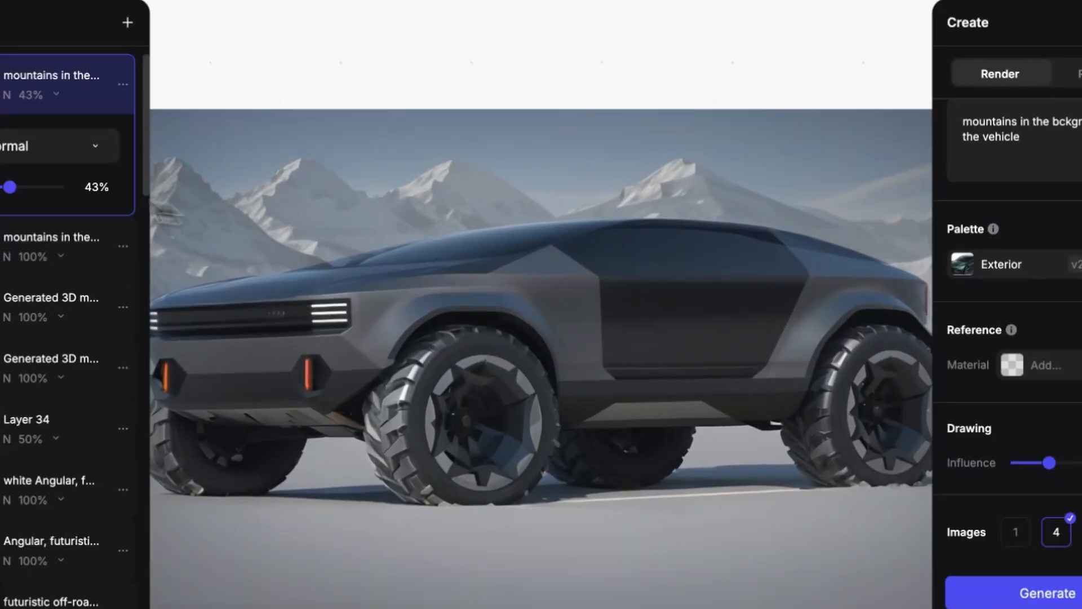
{"action": "left_click_drag", "start_coordinate": [10, 186], "coordinate": [32, 187]}
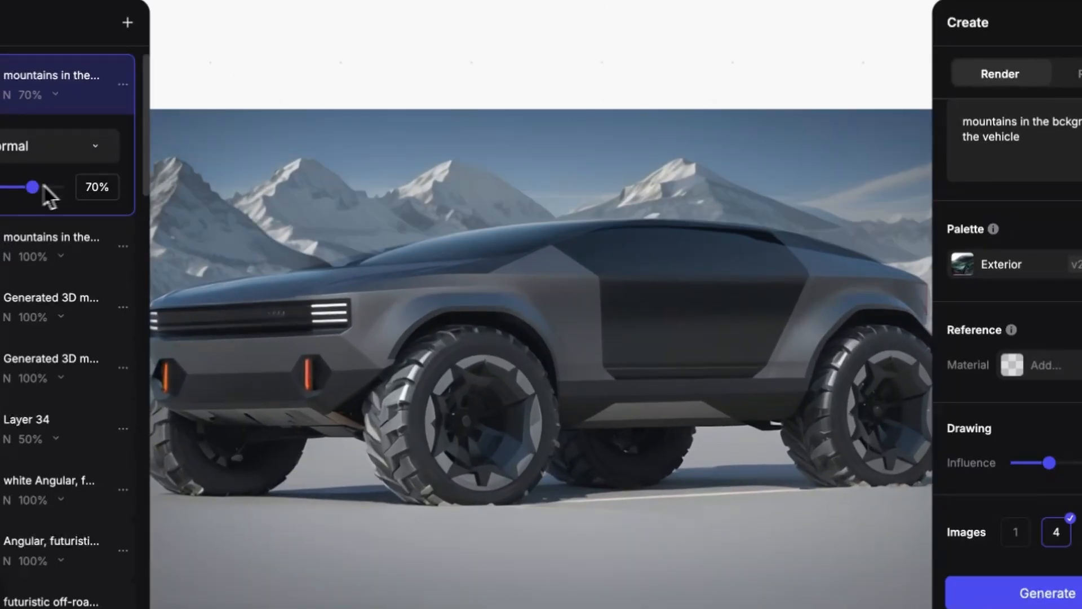
{"action": "mouse_move", "coordinate": [393, 258]}
{"action": "left_mouse_down"}
{"action": "mouse_move", "coordinate": [342, 268]}
{"action": "mouse_move", "coordinate": [453, 245]}
{"action": "left_mouse_up"}
{"action": "key", "text": "ctrl+z"}
{"action": "key", "text": "ctrl+z"}
- Adjust the eraser's hardness and erase the 70% mountain layer over the car's hood, roofline and rear body
{"action": "right_click", "coordinate": [471, 262]}
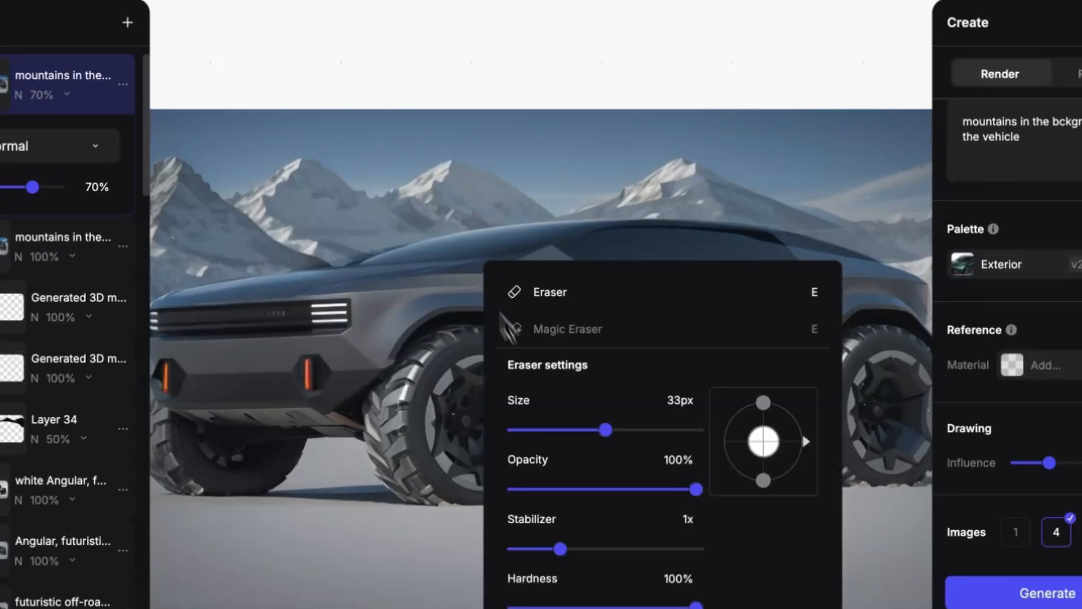
{"action": "left_click", "coordinate": [535, 606]}
{"action": "left_click", "coordinate": [345, 282]}
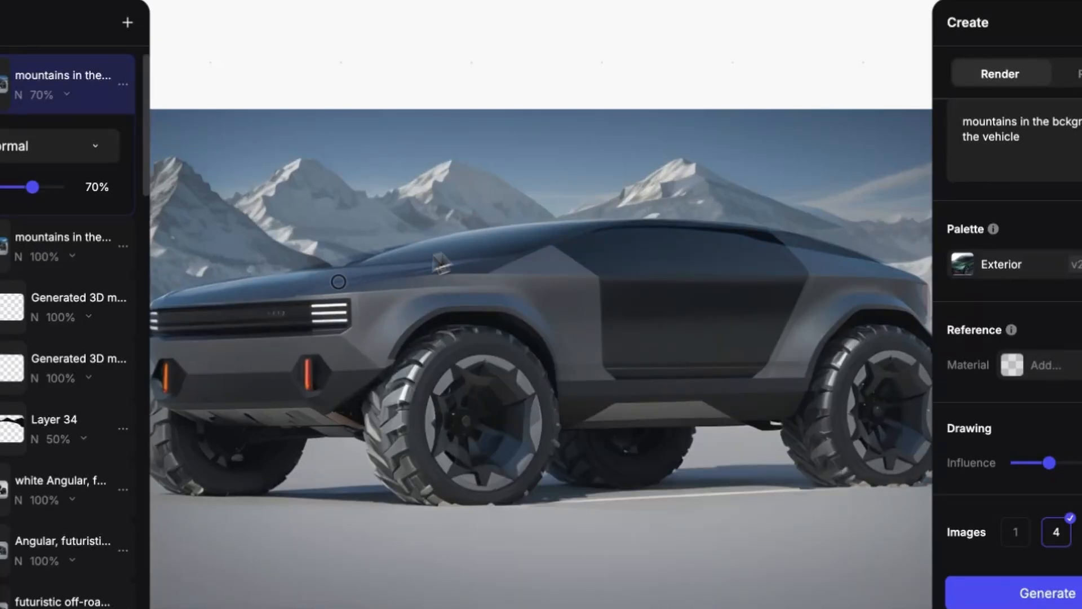
{"action": "mouse_move", "coordinate": [627, 242]}
{"action": "left_mouse_down"}
{"action": "mouse_move", "coordinate": [838, 260]}
{"action": "mouse_move", "coordinate": [635, 252]}
{"action": "left_mouse_up"}
{"action": "left_click_drag", "start_coordinate": [725, 248], "coordinate": [743, 158]}
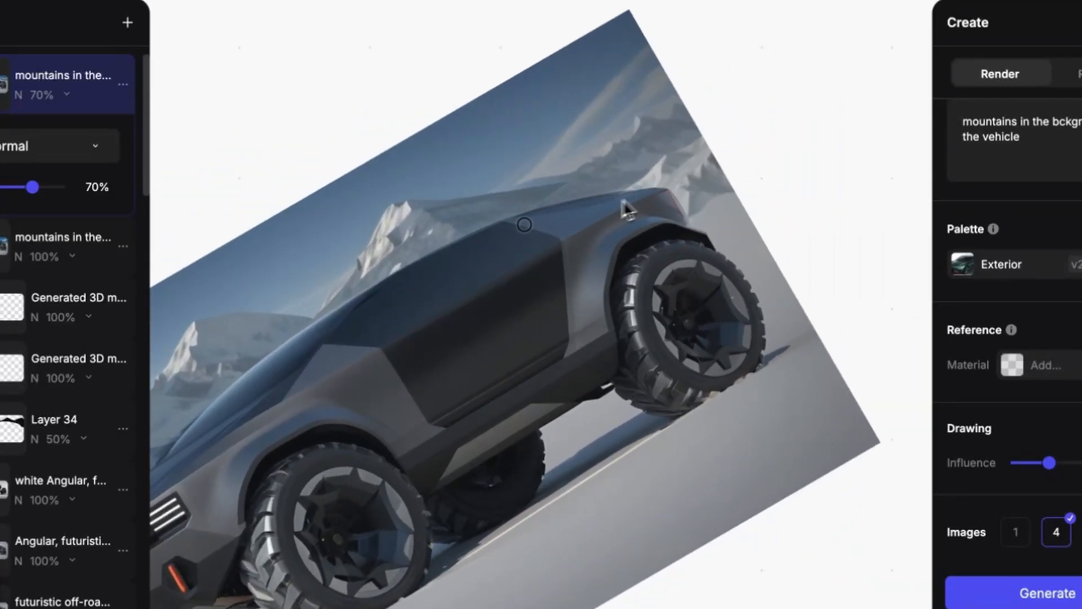
{"action": "left_click_drag", "start_coordinate": [645, 196], "coordinate": [773, 291]}
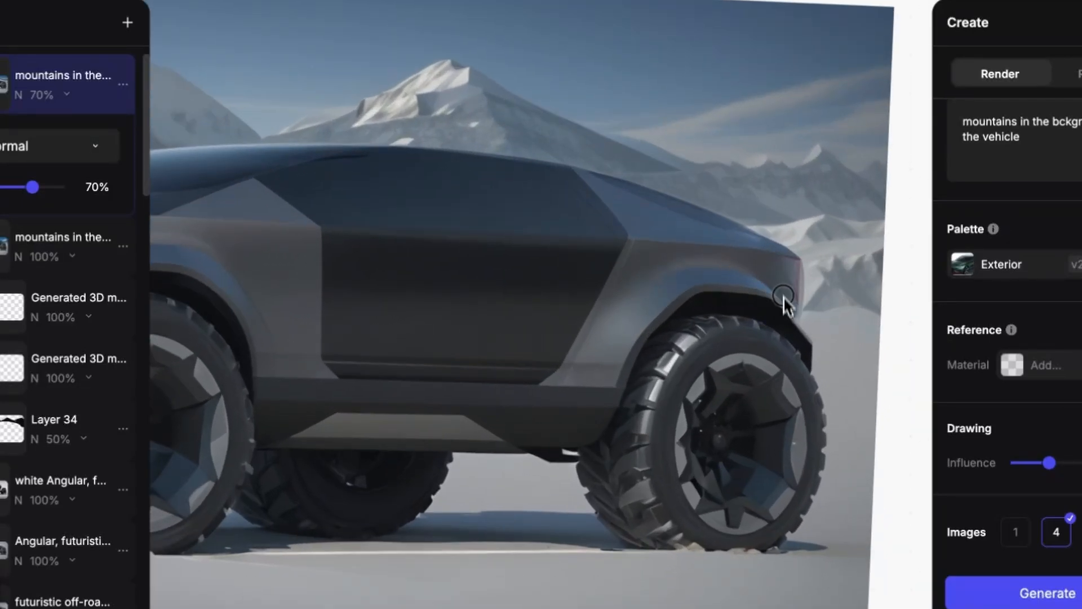
{"action": "key", "text": "ctrl+0"}
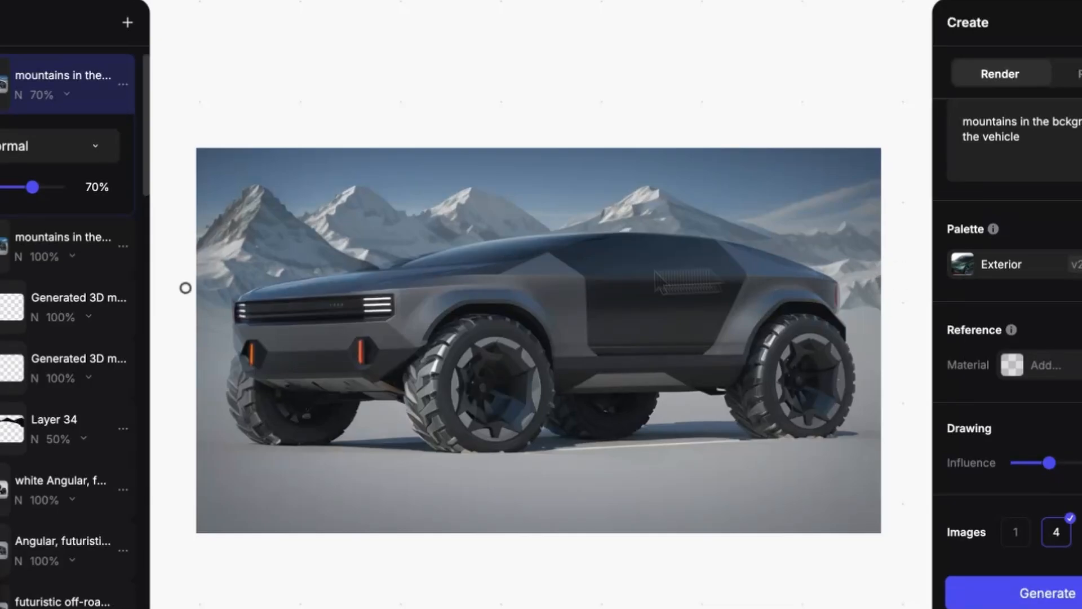
- Reuse the prompt of the "Angular, futuristic vehicle" render layer and append ", mountains in the background" to it
{"action": "scroll", "coordinate": [81, 296], "scroll_direction": "down", "scroll_amount": 4}
{"action": "scroll", "coordinate": [78, 287], "scroll_direction": "down", "scroll_amount": 1}
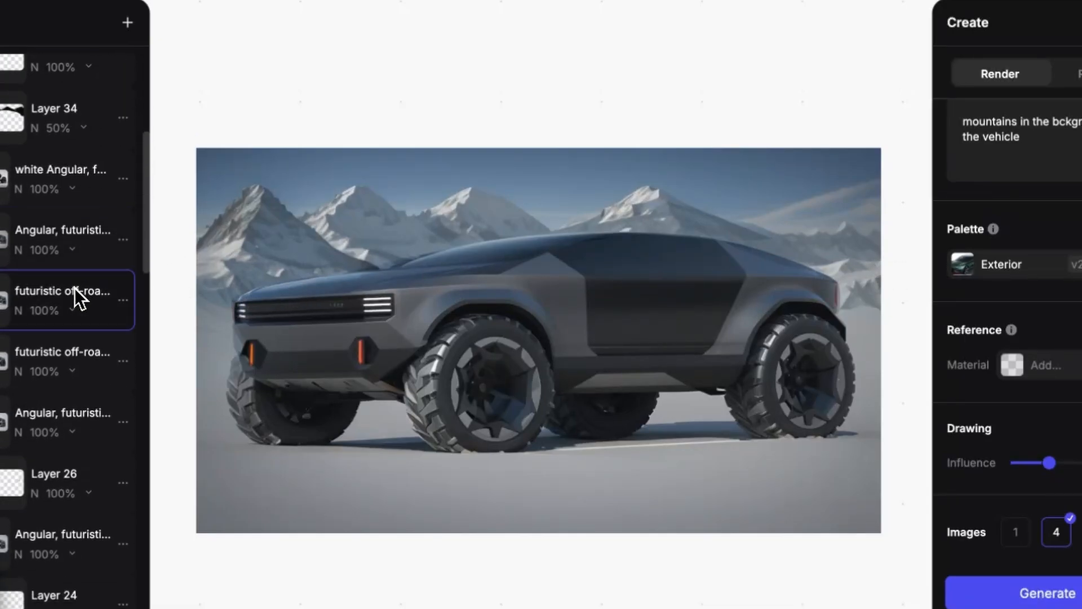
{"action": "left_click", "coordinate": [73, 290]}
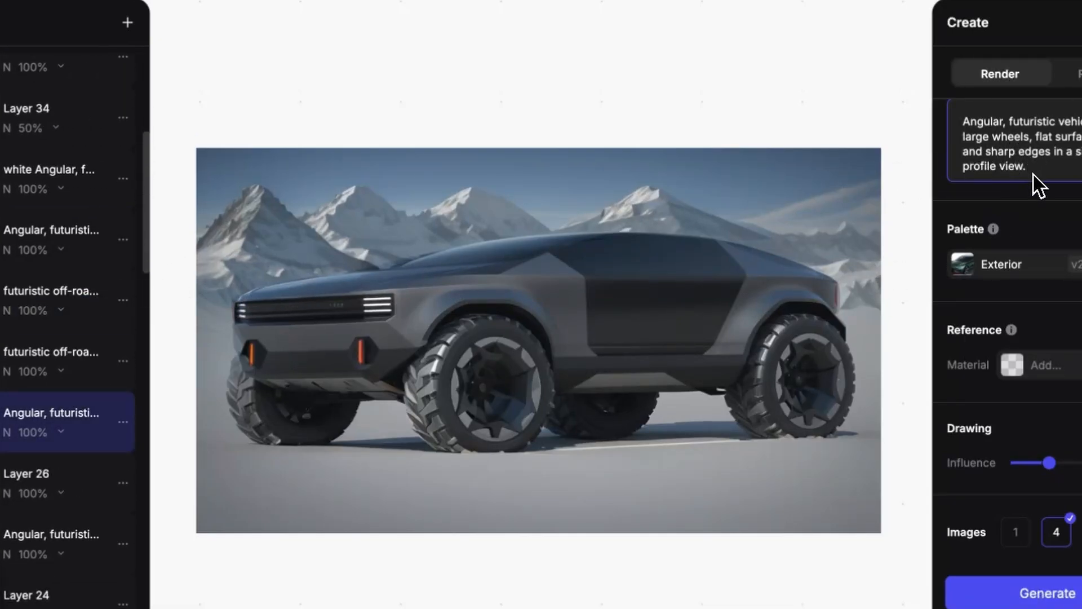
{"action": "scroll", "coordinate": [54, 261], "scroll_direction": "up", "scroll_amount": 6}
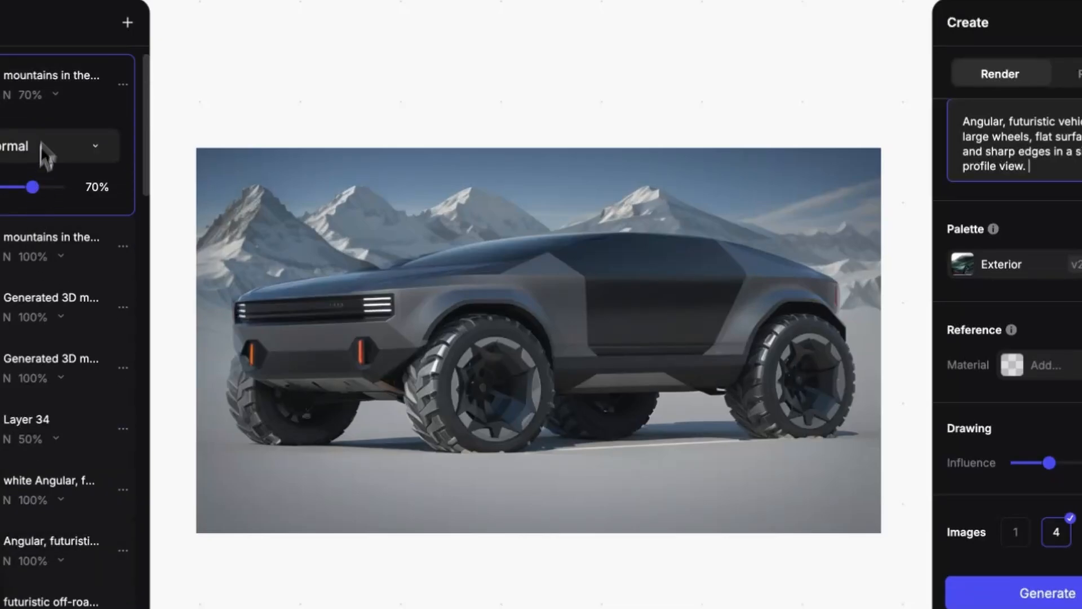
{"action": "double_click", "coordinate": [51, 76]}
{"action": "key", "text": "super+c"}
{"action": "left_click", "coordinate": [1065, 175]}
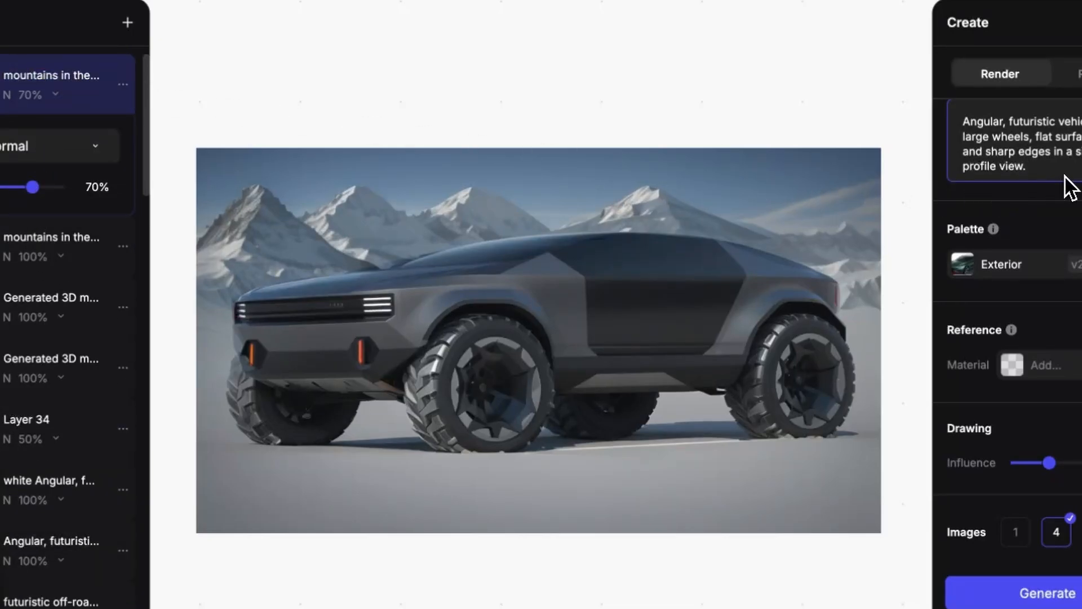
{"action": "type", "text": ","}
{"action": "key", "text": "super+v"}
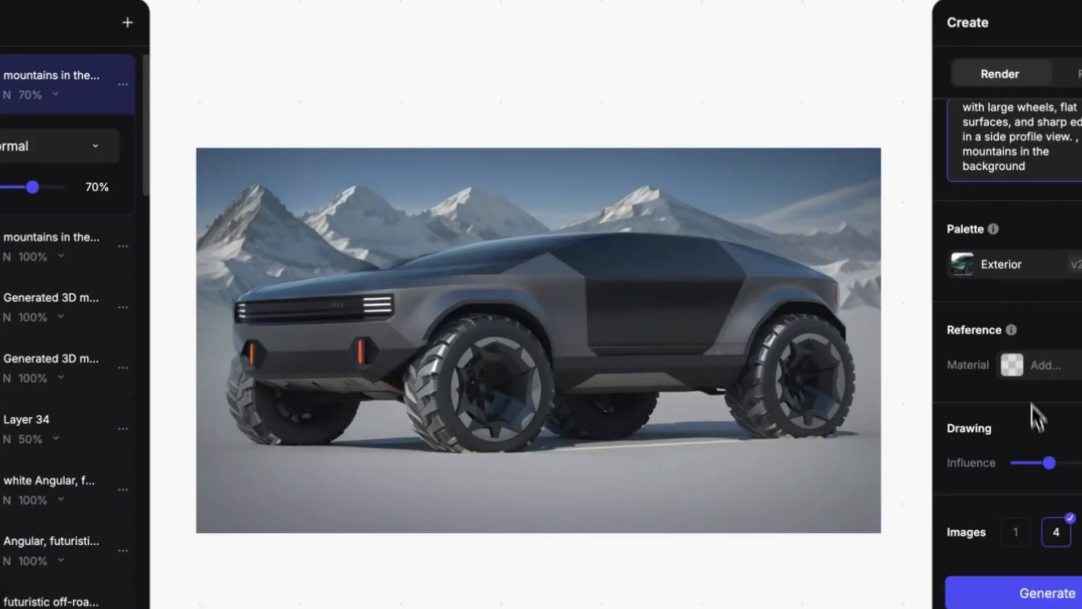
- With raised drawing influence and the Vizcom General palette, generate four variants of the mountain scene and add one as a layer
{"action": "left_click", "coordinate": [1040, 266]}
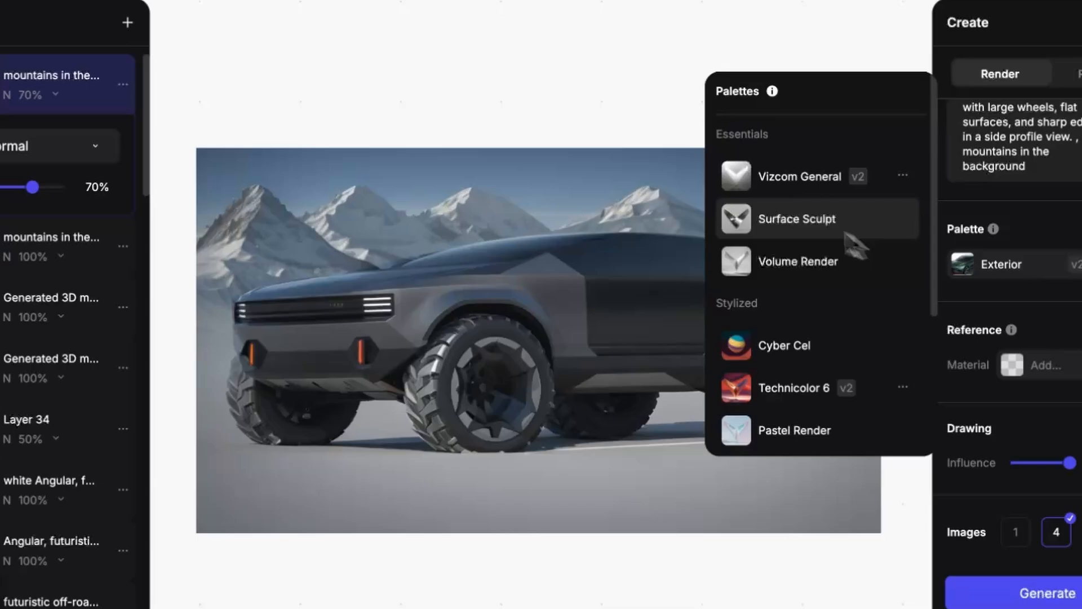
{"action": "left_click", "coordinate": [805, 172]}
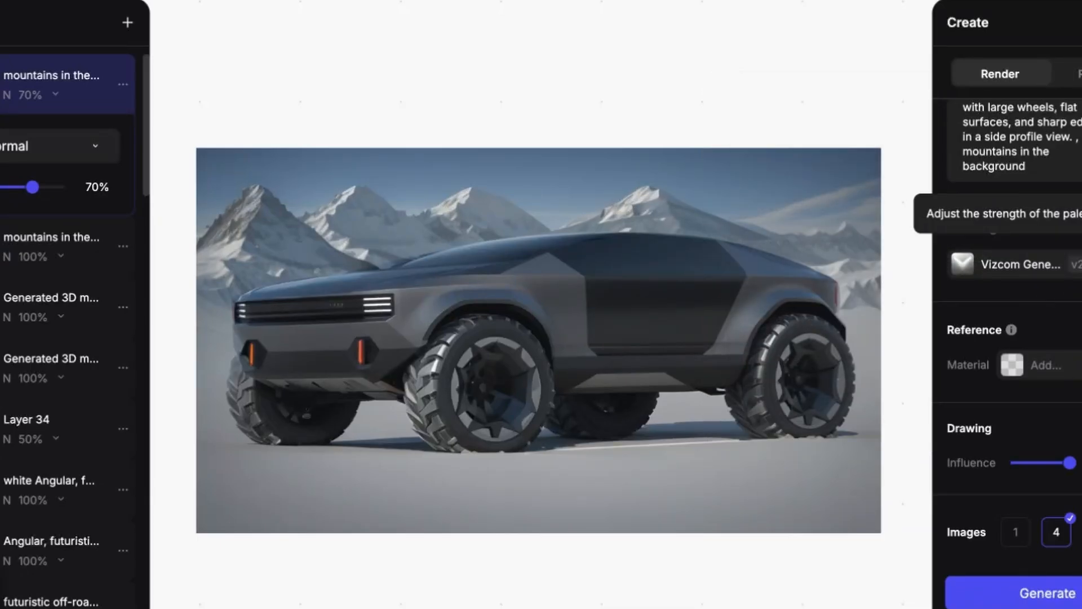
{"action": "left_click", "coordinate": [1040, 594]}
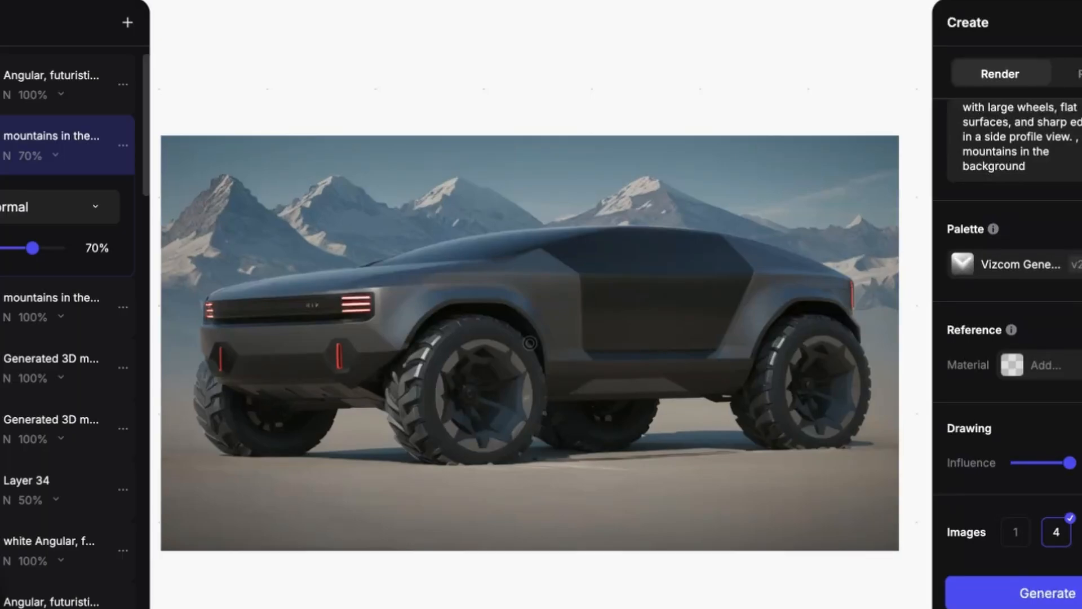
- Switch the palette to Surface Sculpt and browse the 3D model library
{"action": "left_click", "coordinate": [1014, 265]}
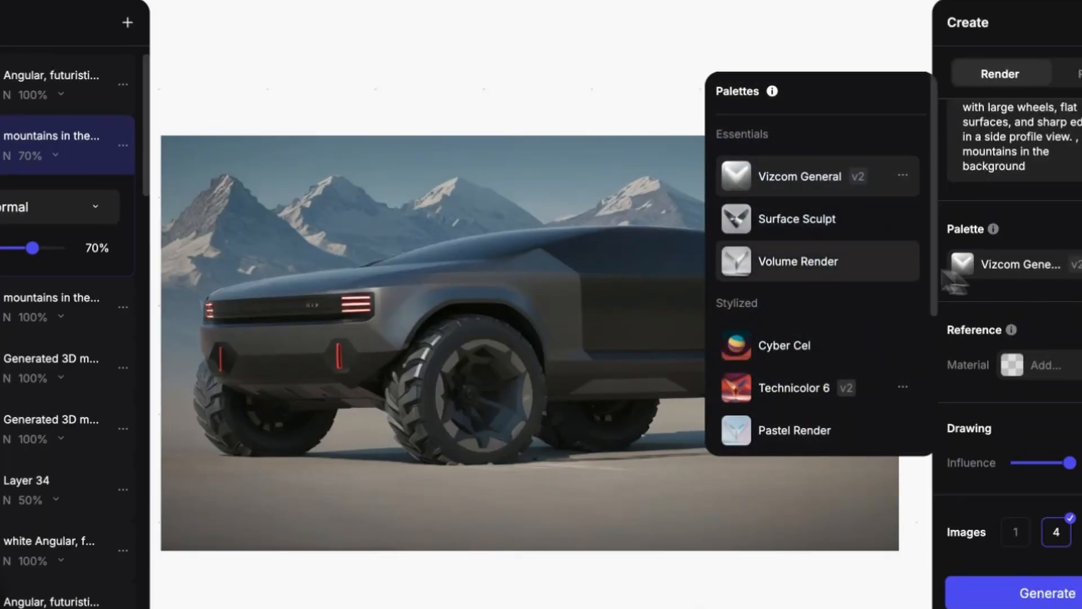
{"action": "left_click", "coordinate": [787, 217]}
{"action": "left_click", "coordinate": [237, 1]}
{"action": "scroll", "coordinate": [278, 204], "scroll_direction": "down", "scroll_amount": 10}
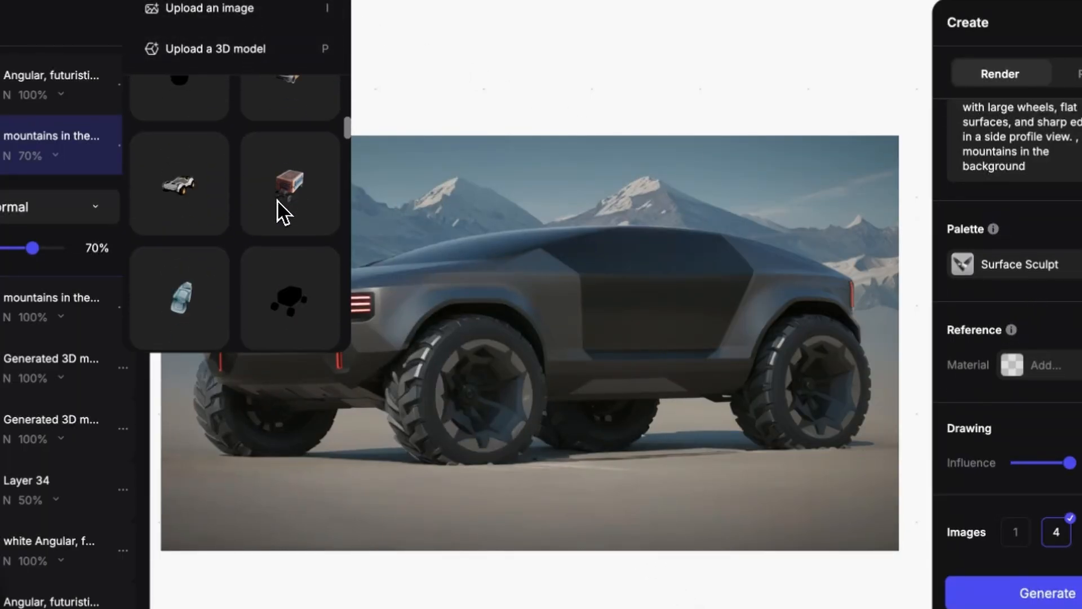
{"action": "scroll", "coordinate": [279, 204], "scroll_direction": "down", "scroll_amount": 10}
{"action": "left_click", "coordinate": [248, 1]}
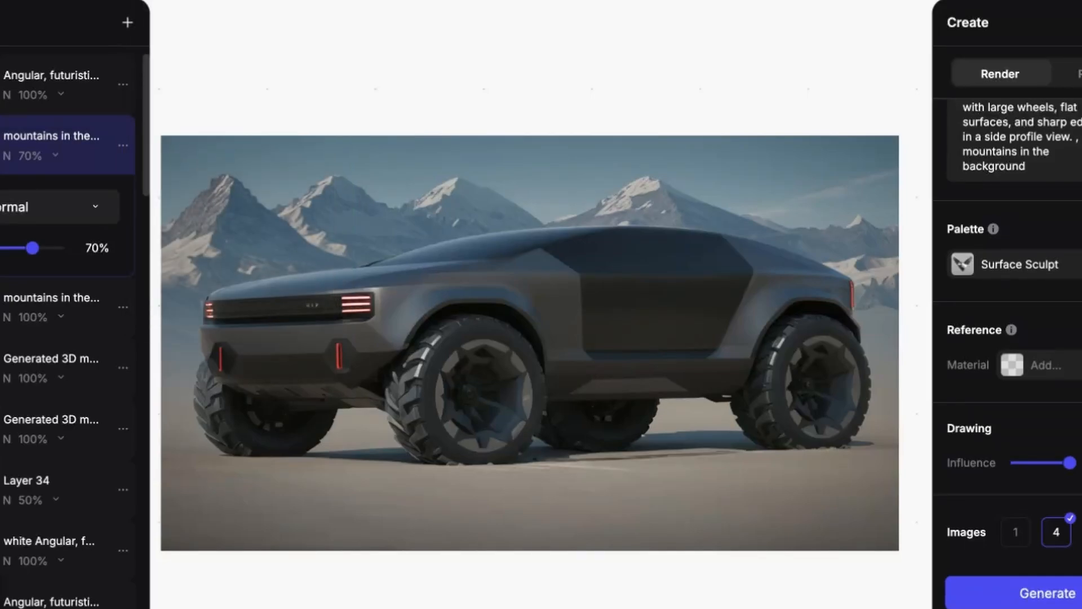
- Find the standing human figure in the 3D model library and insert it into the scene
{"action": "left_click", "coordinate": [248, 1]}
{"action": "scroll", "coordinate": [290, 174], "scroll_direction": "down", "scroll_amount": 15}
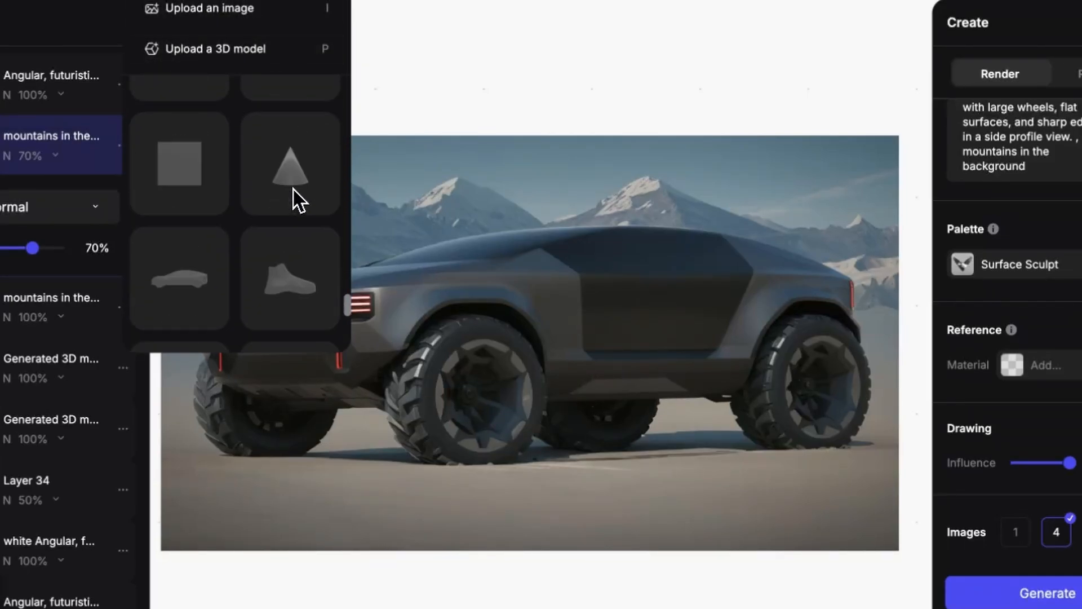
{"action": "scroll", "coordinate": [225, 210], "scroll_direction": "up", "scroll_amount": 10}
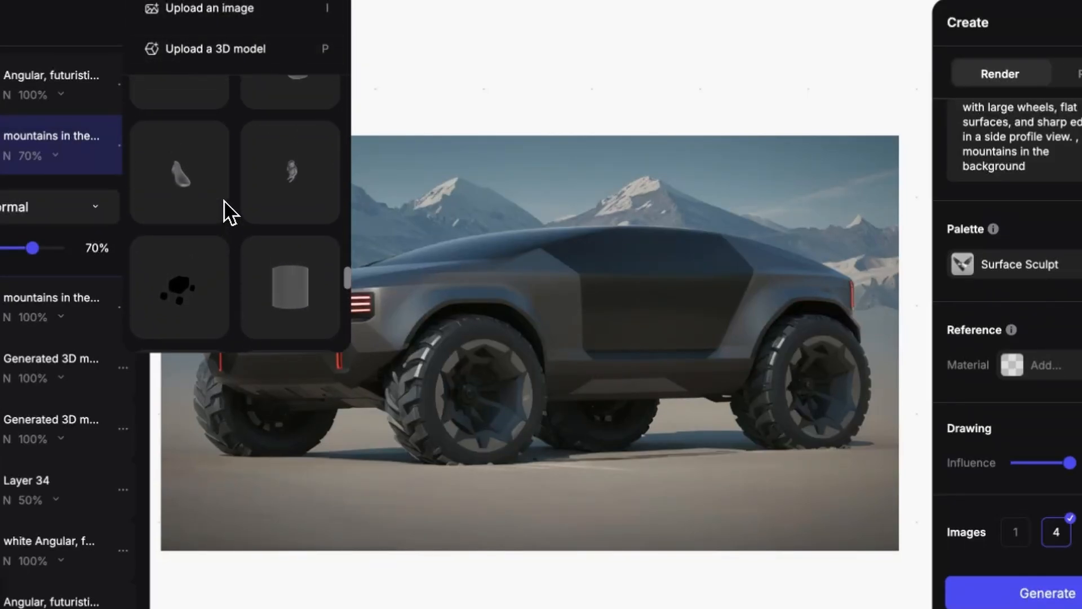
{"action": "scroll", "coordinate": [225, 211], "scroll_direction": "up", "scroll_amount": 2}
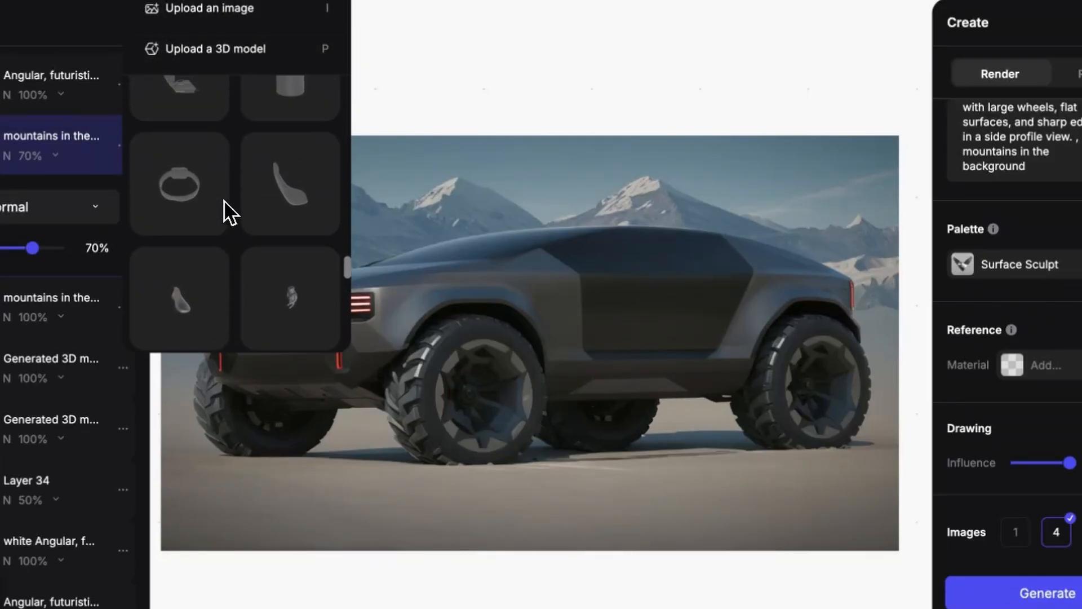
{"action": "left_click", "coordinate": [302, 320]}
{"action": "left_click", "coordinate": [123, 84]}
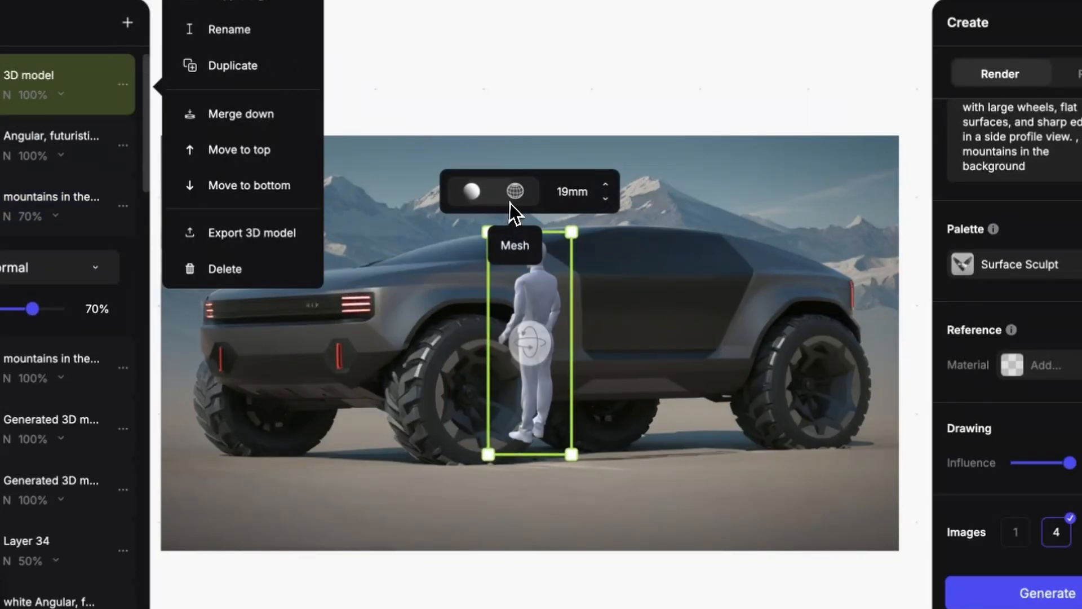
- Enlarge and turn the human figure with a 48mm focal length, standing it in front of the car beside the rear wheel
{"action": "left_click_drag", "start_coordinate": [573, 293], "coordinate": [601, 314]}
{"action": "left_click_drag", "start_coordinate": [606, 139], "coordinate": [617, 103]}
{"action": "left_click_drag", "start_coordinate": [532, 290], "coordinate": [754, 302]}
{"action": "left_click_drag", "start_coordinate": [687, 345], "coordinate": [746, 340]}
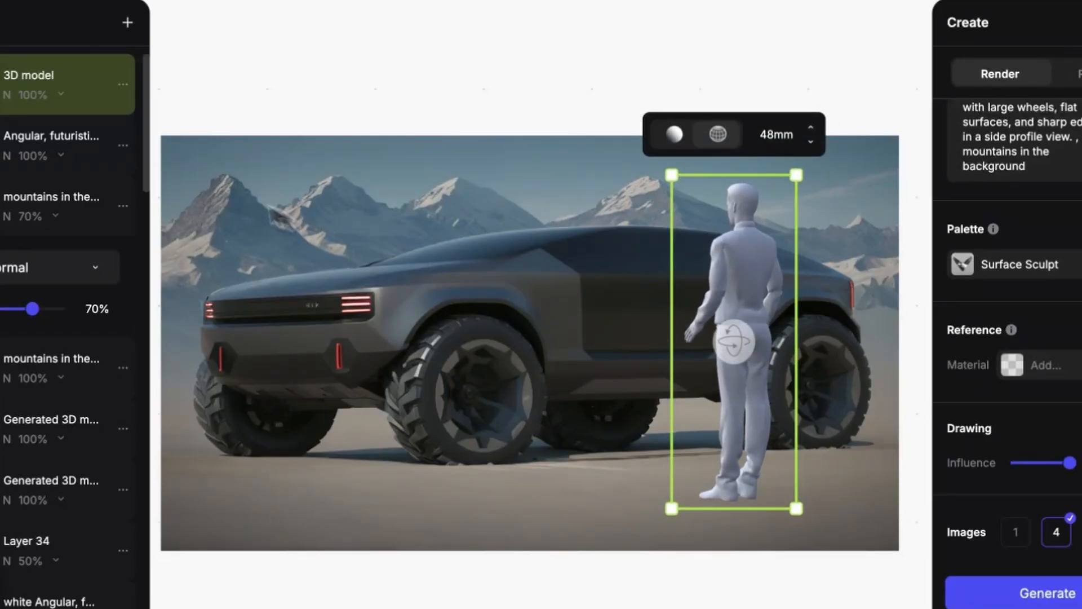
- Draw a closed lasso selection loosely around the whole human figure, from head to feet
{"action": "left_click", "coordinate": [508, 0]}
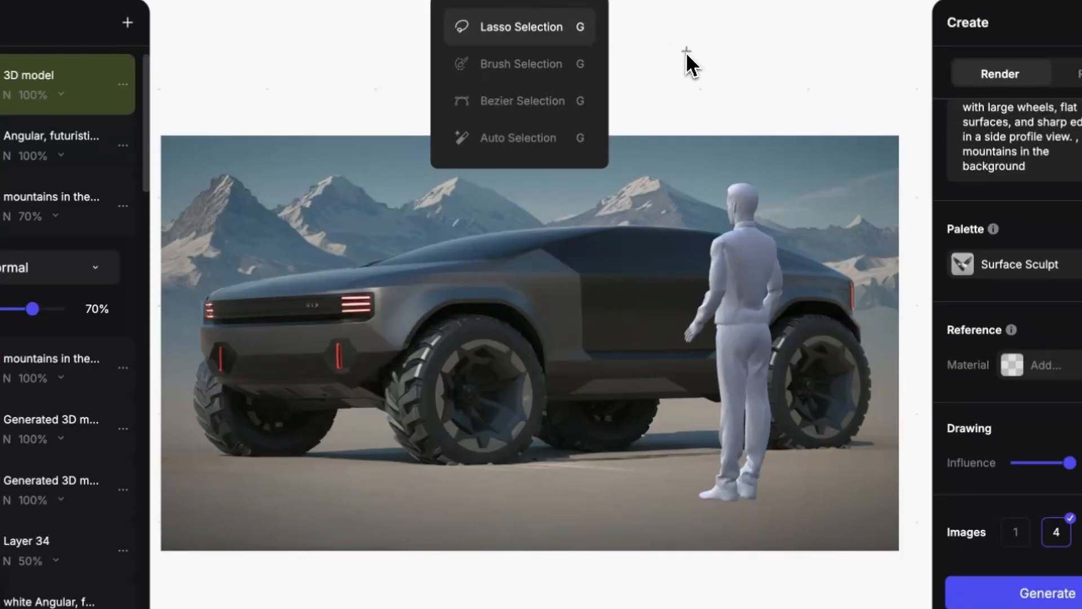
{"action": "left_click_drag", "start_coordinate": [717, 221], "coordinate": [731, 181]}
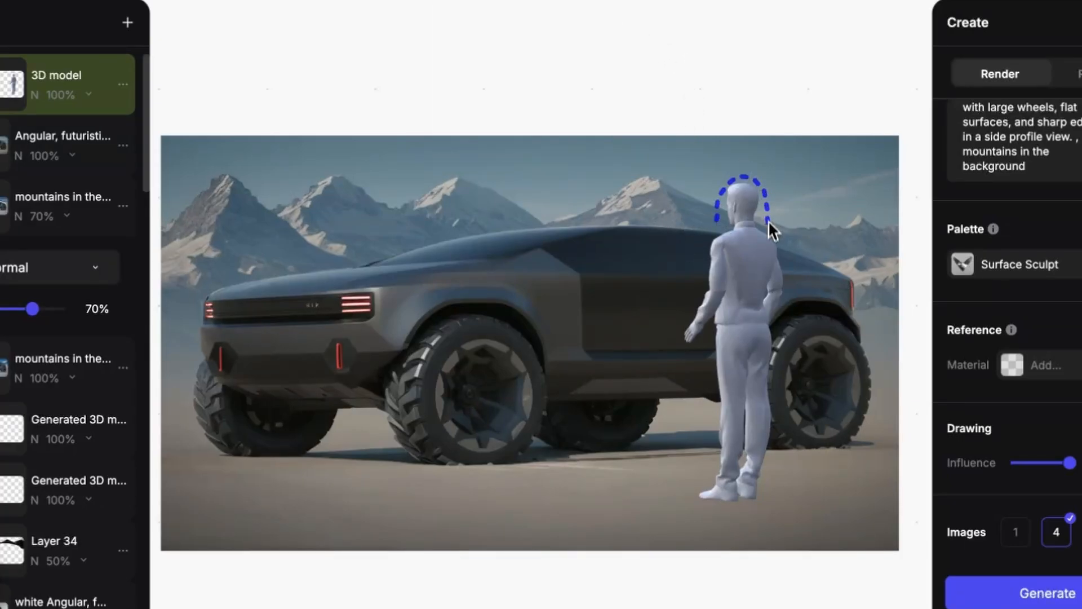
{"action": "mouse_move", "coordinate": [769, 224]}
{"action": "left_mouse_down"}
{"action": "mouse_move", "coordinate": [794, 258]}
{"action": "mouse_move", "coordinate": [793, 312]}
{"action": "left_mouse_up"}
{"action": "mouse_move", "coordinate": [779, 388]}
{"action": "left_mouse_down"}
{"action": "mouse_move", "coordinate": [772, 489]}
{"action": "mouse_move", "coordinate": [755, 520]}
{"action": "left_mouse_up"}
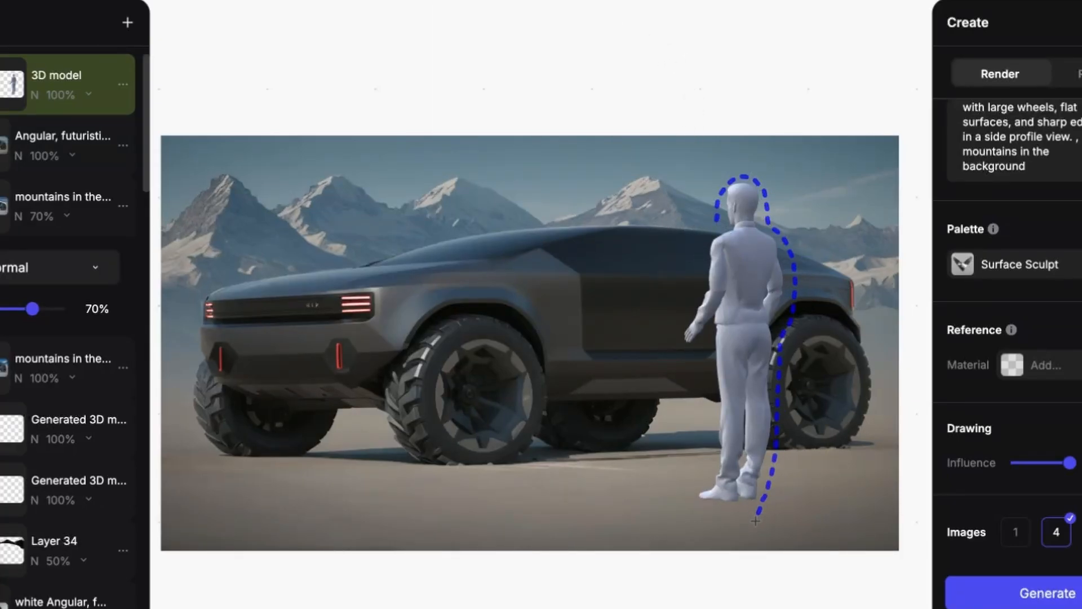
{"action": "mouse_move", "coordinate": [690, 528]}
{"action": "left_mouse_down"}
{"action": "mouse_move", "coordinate": [687, 494]}
{"action": "mouse_move", "coordinate": [708, 455]}
{"action": "mouse_move", "coordinate": [709, 424]}
{"action": "left_mouse_up"}
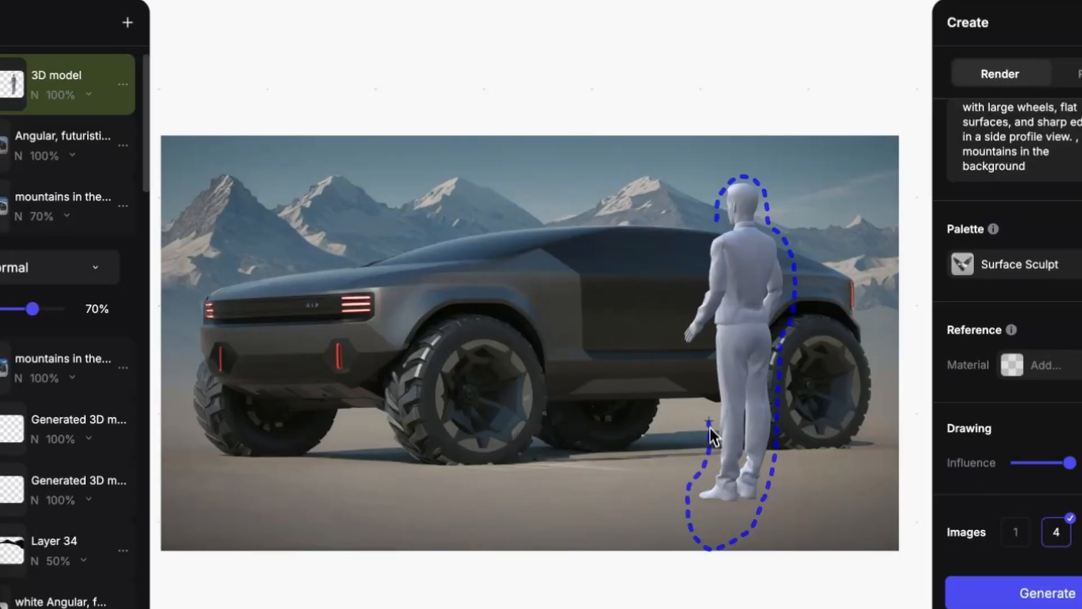
{"action": "left_click_drag", "start_coordinate": [679, 340], "coordinate": [717, 229]}
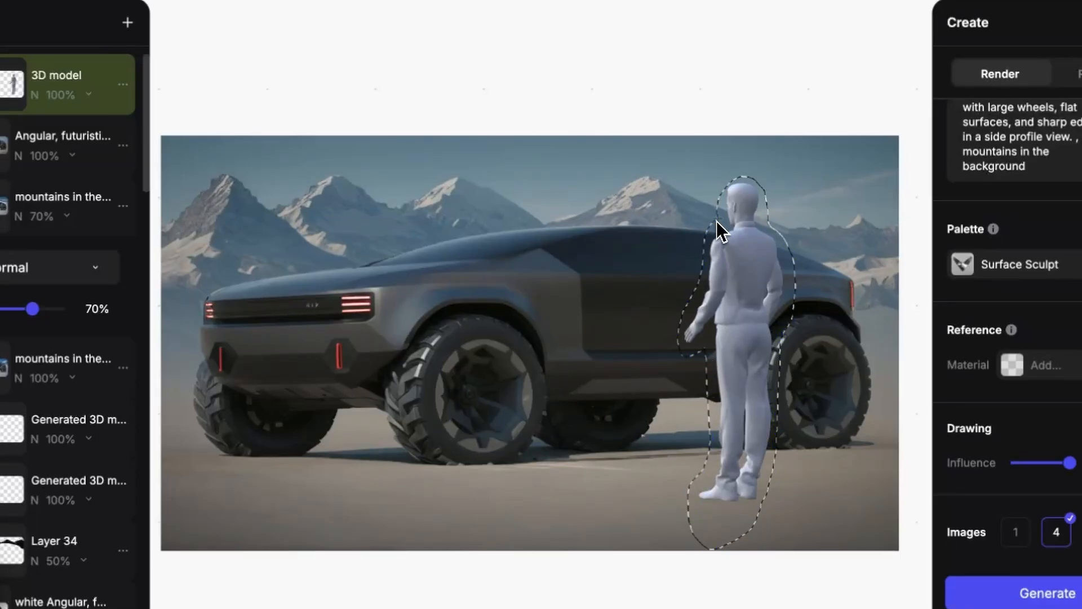
- Replace the render prompt with "guy is standoing next to the vehicle"
{"action": "triple_click", "coordinate": [1044, 177]}
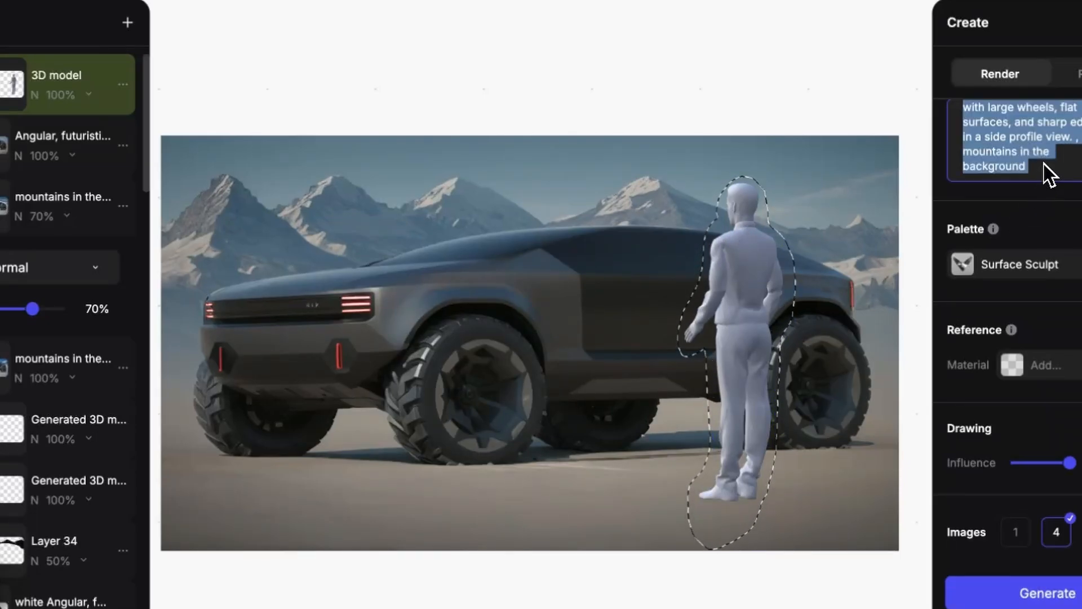
{"action": "type", "text": "guy"}
{"action": "type", "text": " is stan"}
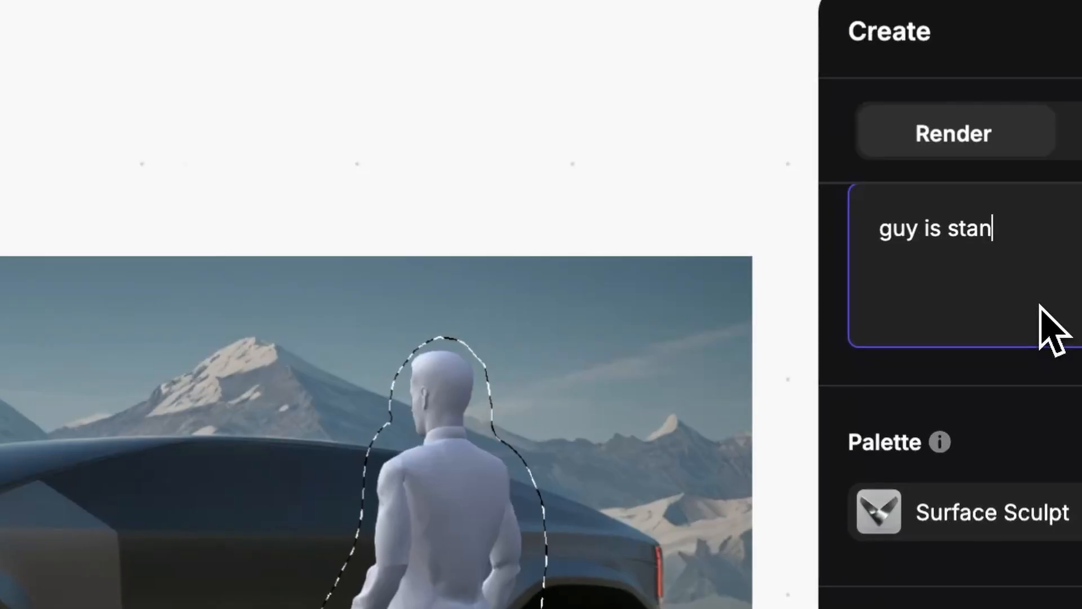
{"action": "type", "text": "doing next to the vehic"}
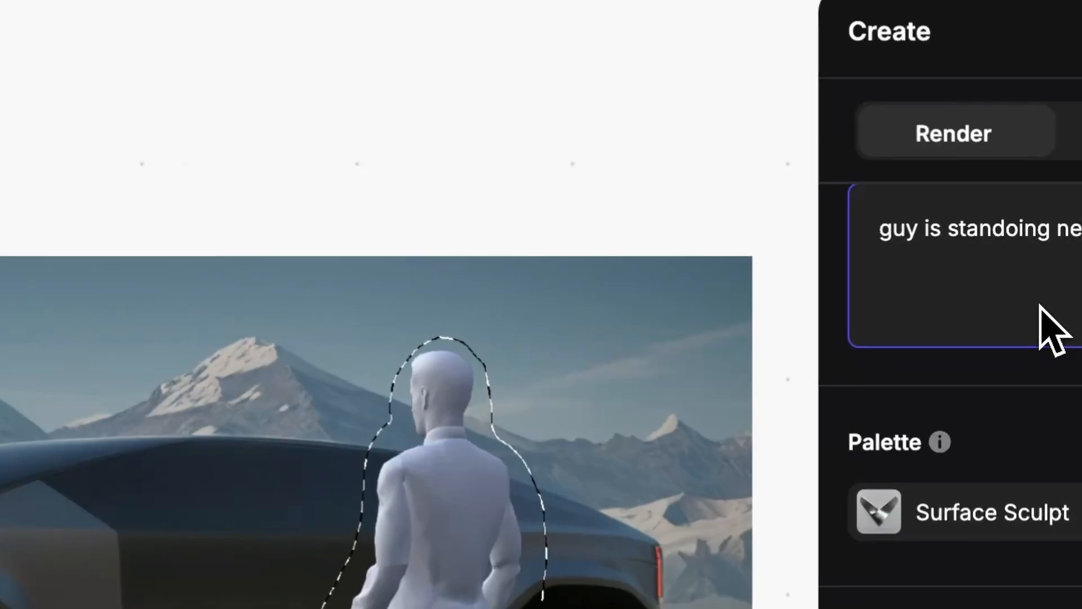
{"action": "type", "text": "le"}
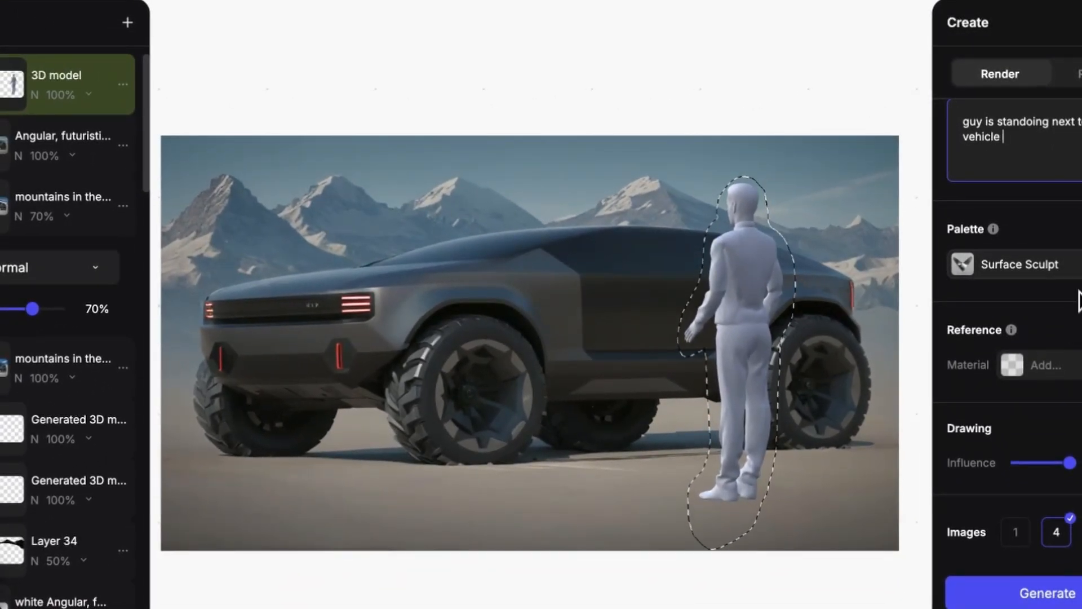
- Switch the palette to Vizcom General, generate four variants of the selected figure and inspect the rendered man up close
{"action": "left_click", "coordinate": [1034, 271]}
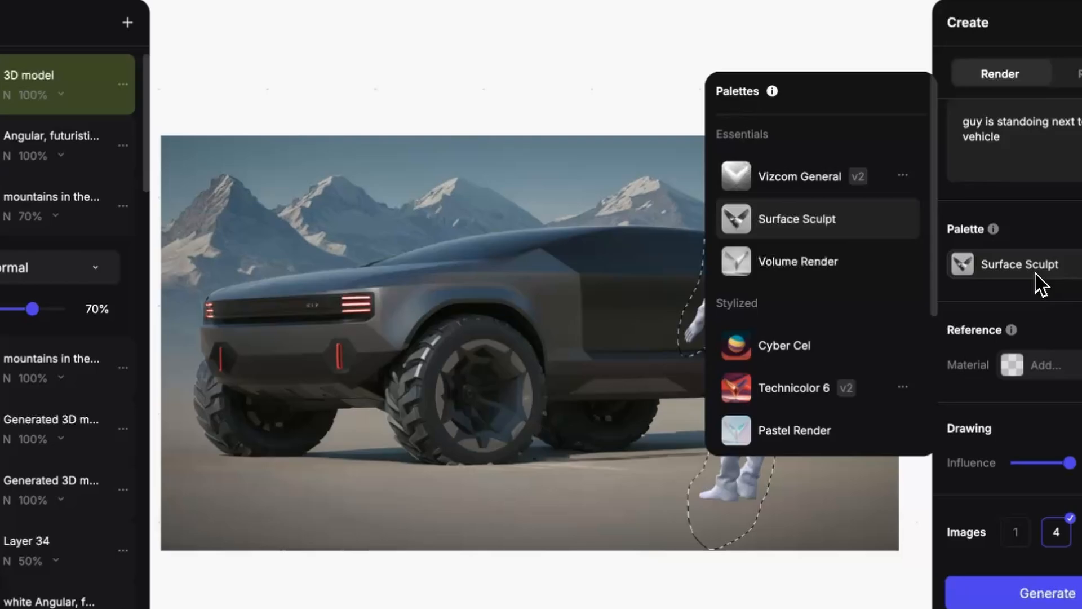
{"action": "left_click", "coordinate": [828, 186]}
{"action": "left_click", "coordinate": [1042, 232]}
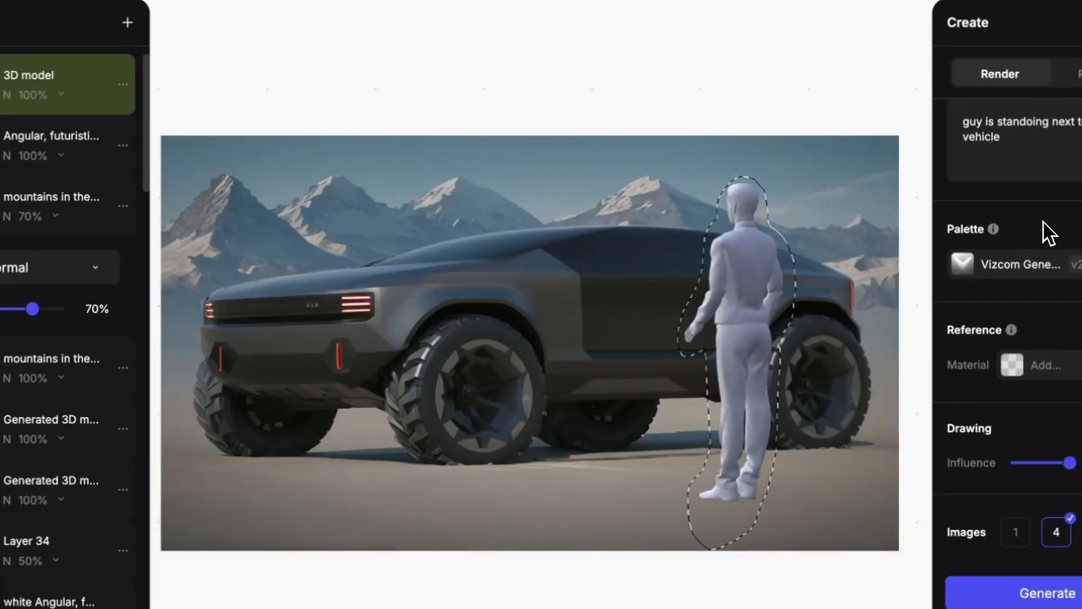
{"action": "left_click", "coordinate": [1065, 592]}
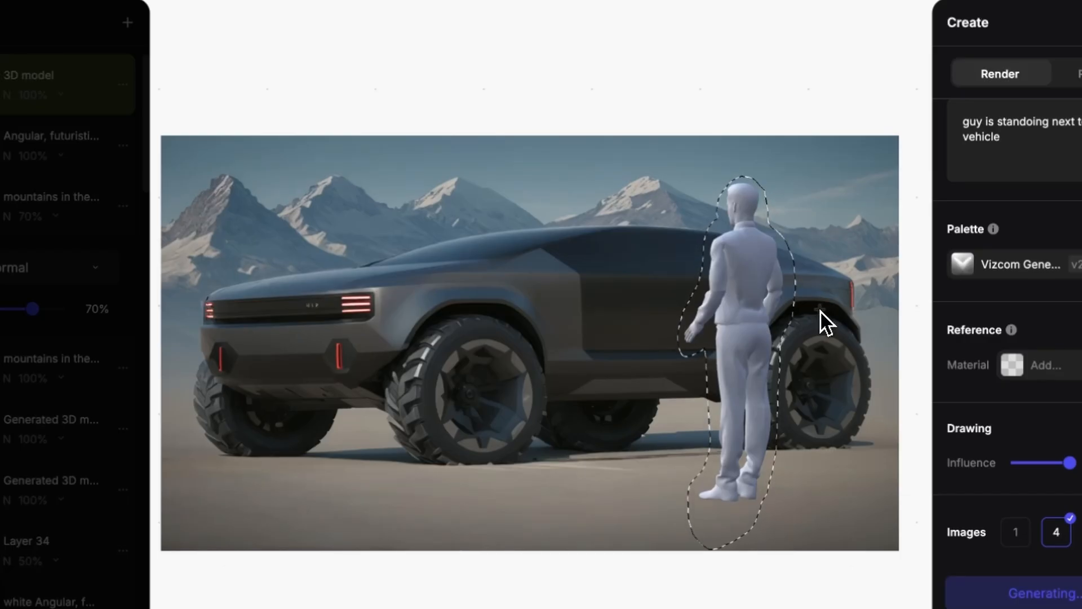
{"action": "scroll", "coordinate": [809, 270], "scroll_direction": "up", "scroll_amount": 2}
{"action": "scroll", "coordinate": [804, 260], "scroll_direction": "up", "scroll_amount": 1}
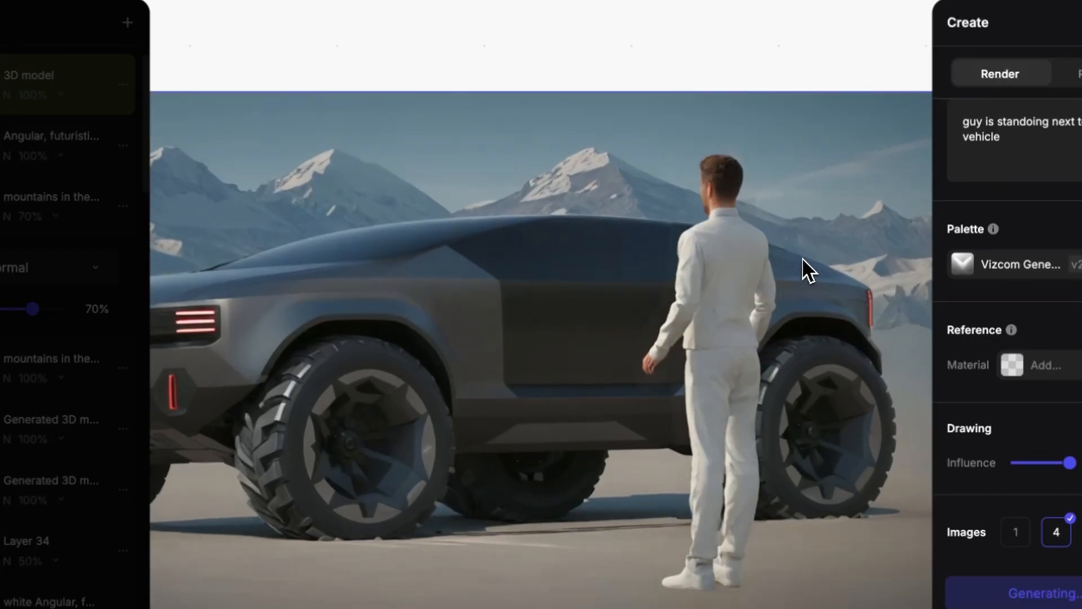
{"action": "scroll", "coordinate": [724, 335], "scroll_direction": "down", "scroll_amount": 1}
{"action": "scroll", "coordinate": [723, 333], "scroll_direction": "down", "scroll_amount": 1}
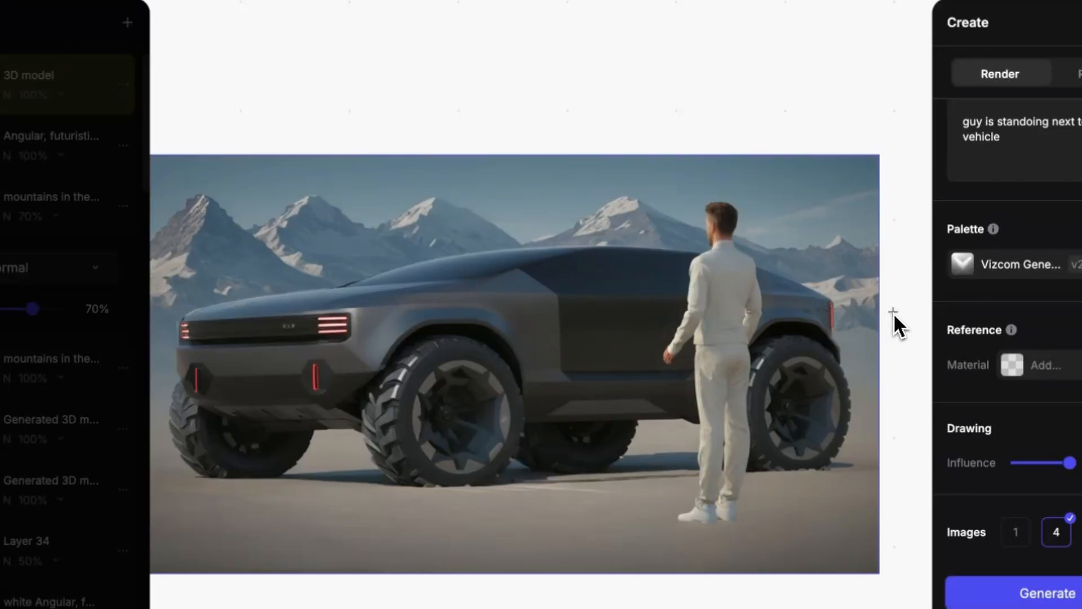
- Change the prompt to "hiker guy is standoing next to the vehicle", lower the drawing influence slightly, generate, and inspect the rendered hiker
{"action": "scroll", "coordinate": [684, 339], "scroll_direction": "down", "scroll_amount": 2}
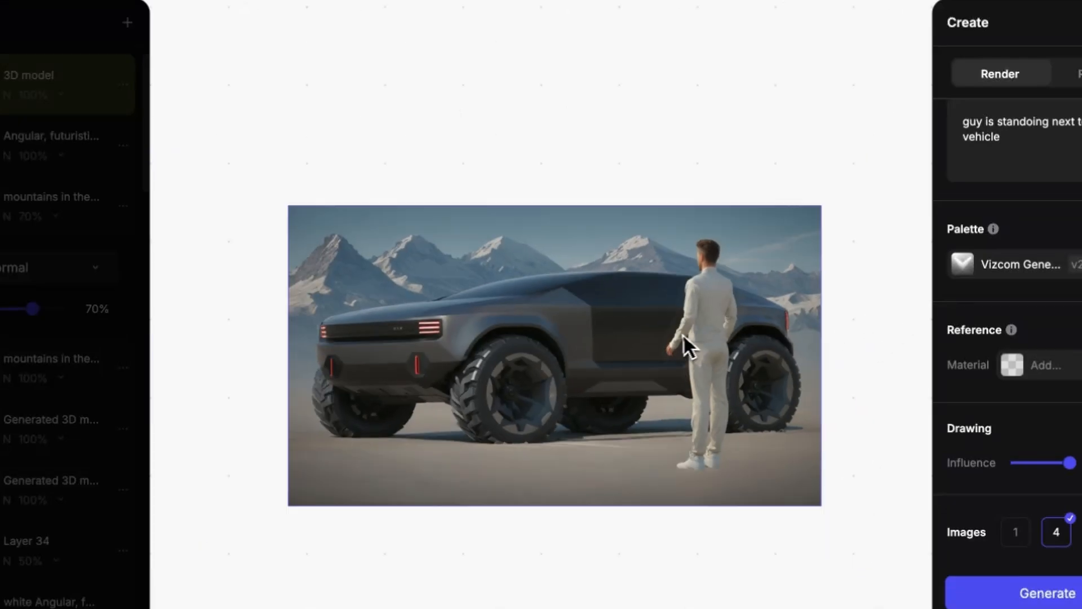
{"action": "scroll", "coordinate": [676, 341], "scroll_direction": "up", "scroll_amount": 2}
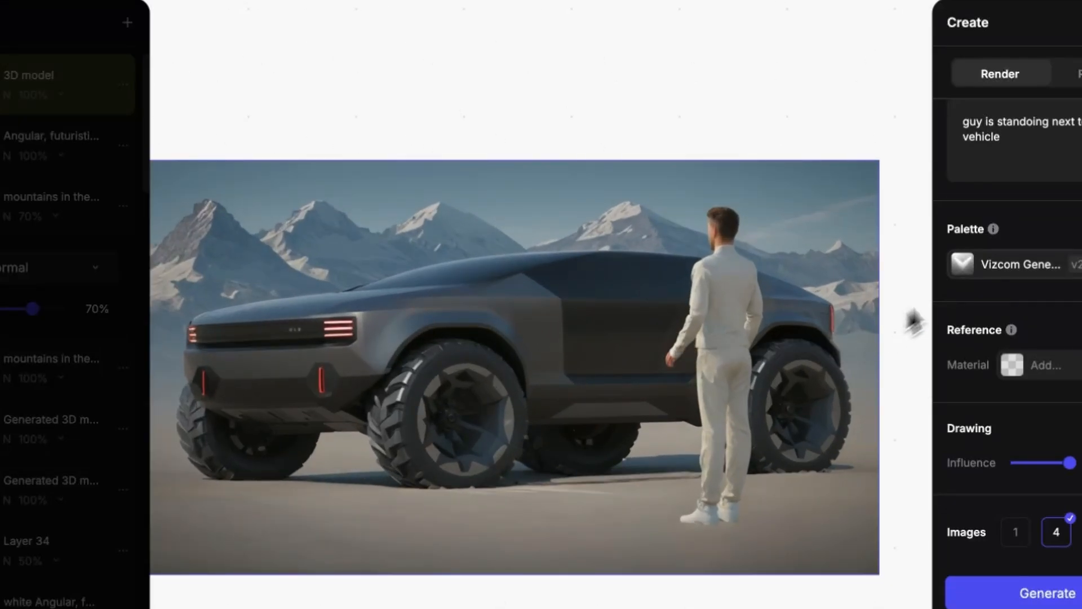
{"action": "left_click", "coordinate": [982, 127]}
{"action": "left_click", "coordinate": [963, 121]}
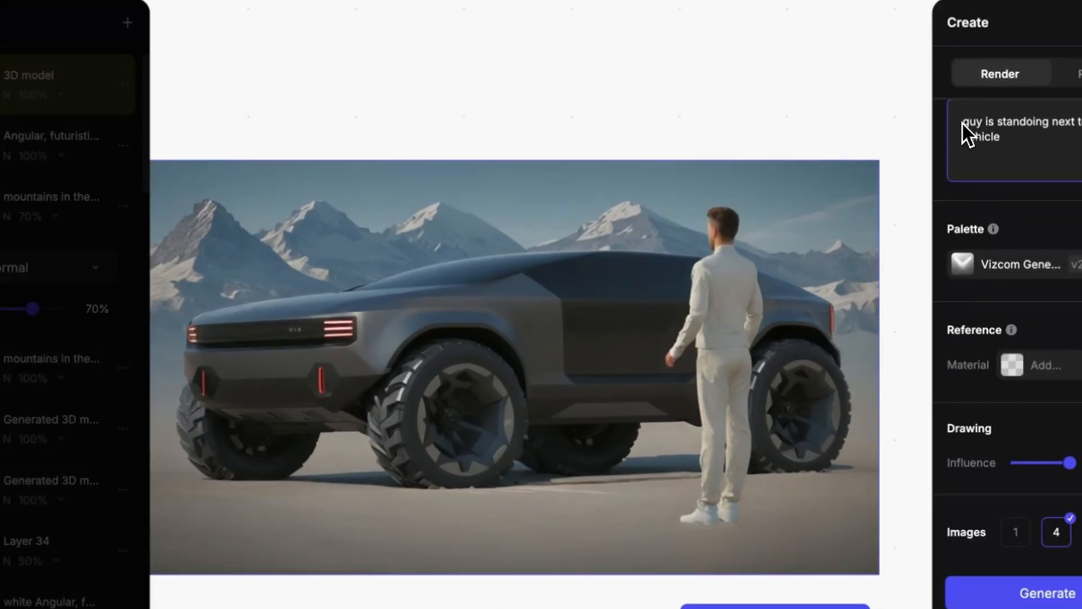
{"action": "type", "text": "hiker"}
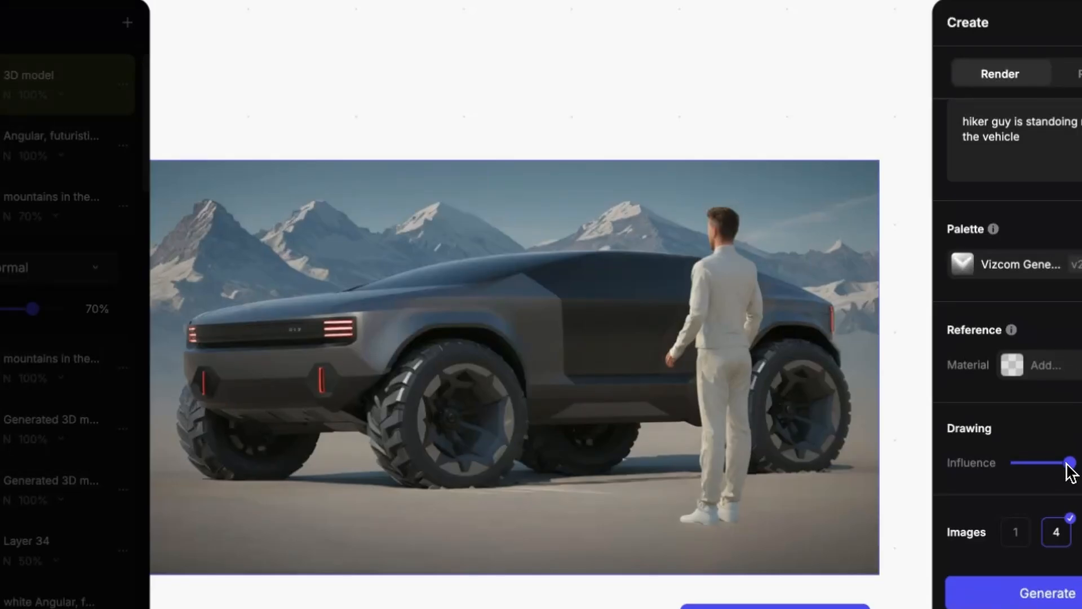
{"action": "left_click", "coordinate": [1046, 580]}
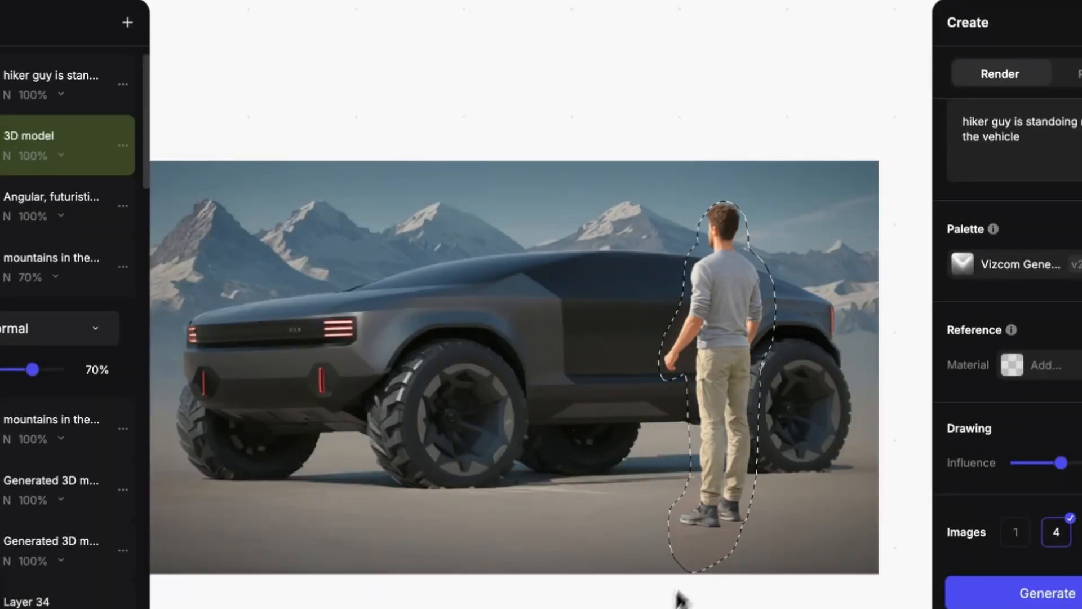
{"action": "scroll", "coordinate": [584, 456], "scroll_direction": "down", "scroll_amount": 3}
{"action": "scroll", "coordinate": [584, 455], "scroll_direction": "up", "scroll_amount": 3}
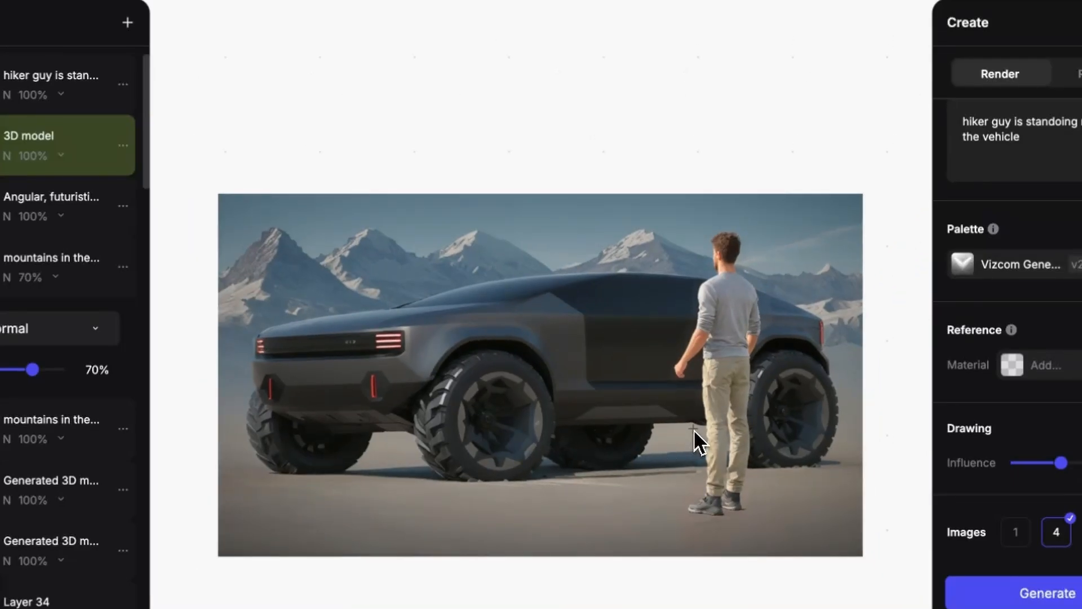
{"action": "scroll", "coordinate": [625, 332], "scroll_direction": "up", "scroll_amount": 1}
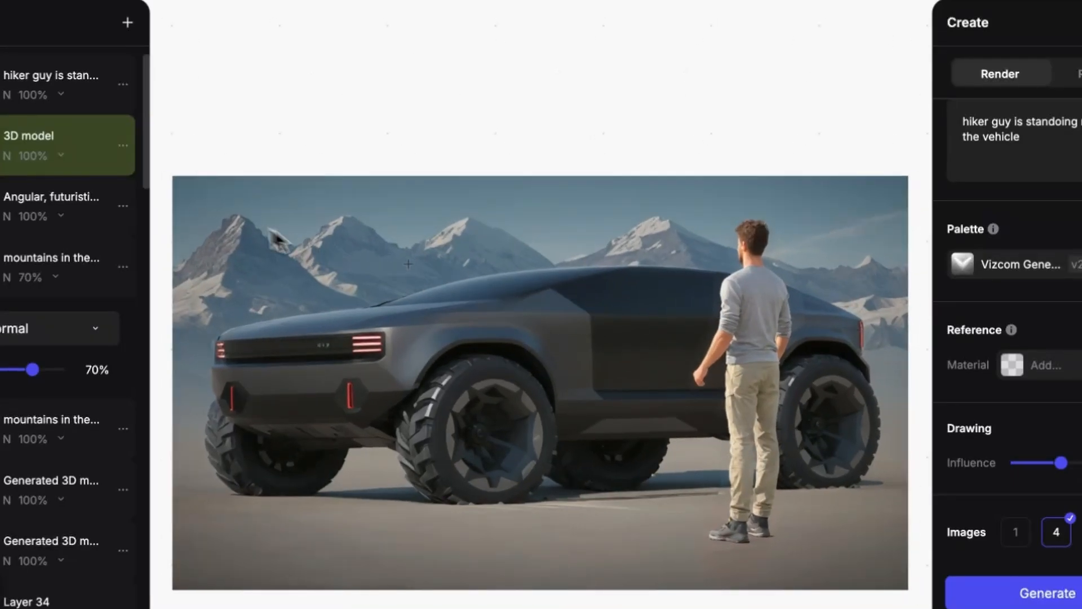
{"action": "scroll", "coordinate": [648, 355], "scroll_direction": "up", "scroll_amount": 2}
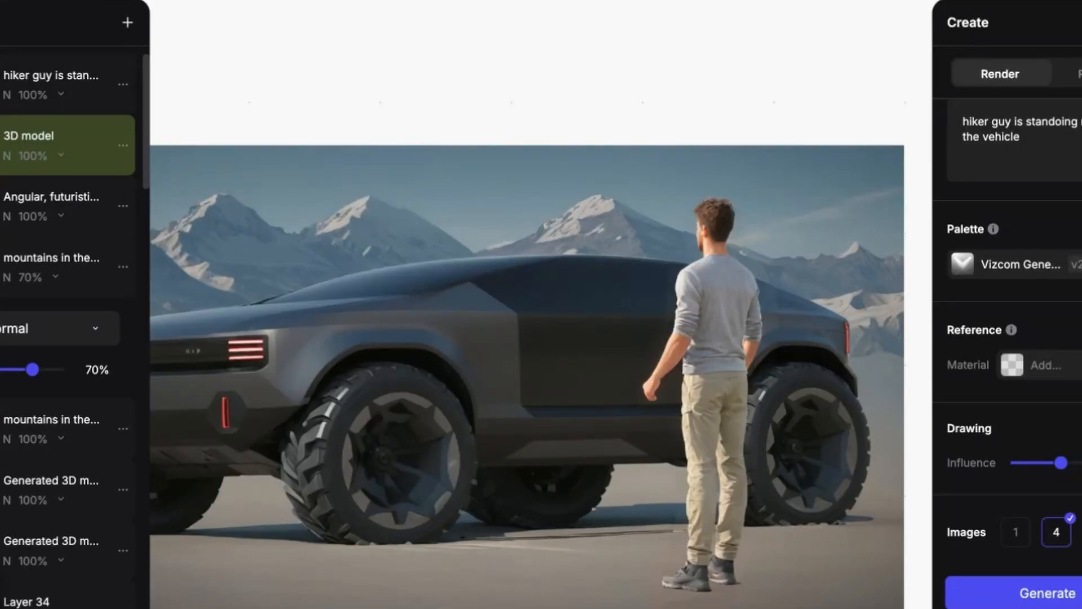
- Check the opacity of the hiker render layer, leaving it at 100%, and examine the whole composition
{"action": "left_click", "coordinate": [67, 112]}
{"action": "mouse_move", "coordinate": [53, 187]}
{"action": "left_mouse_down"}
{"action": "mouse_move", "coordinate": [1, 193]}
{"action": "mouse_move", "coordinate": [62, 186]}
{"action": "left_mouse_up"}
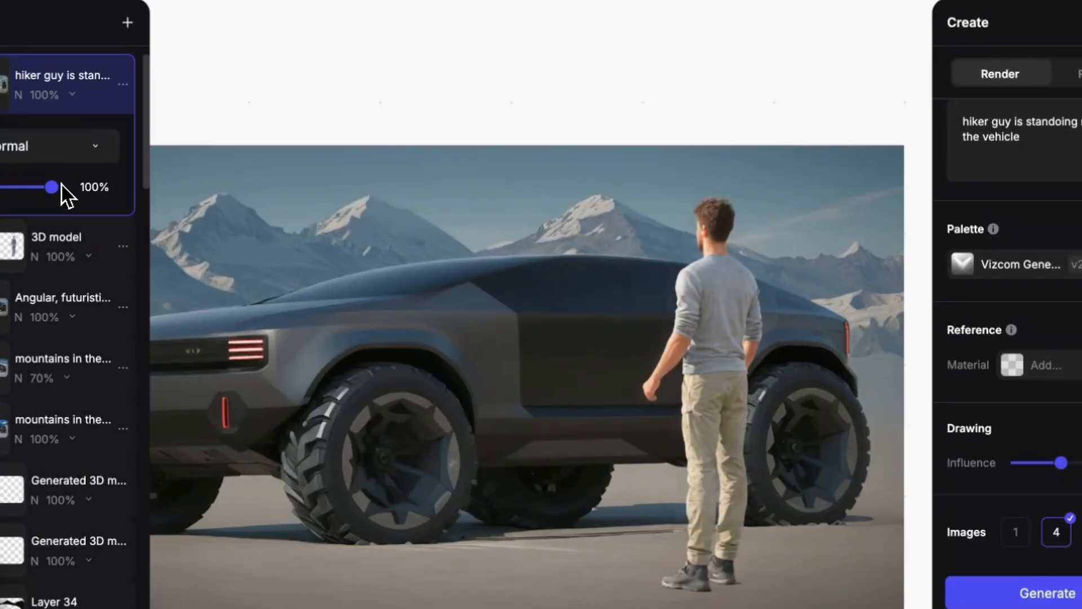
{"action": "scroll", "coordinate": [466, 210], "scroll_direction": "down", "scroll_amount": 3}
{"action": "left_click_drag", "start_coordinate": [457, 216], "coordinate": [485, 186]}
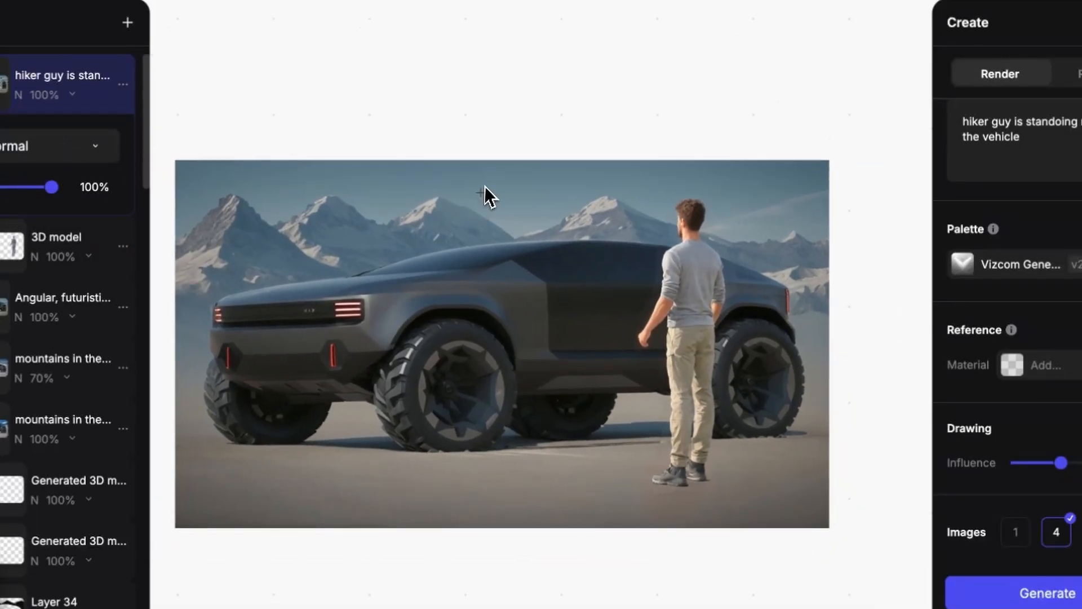
{"action": "scroll", "coordinate": [489, 189], "scroll_direction": "up", "scroll_amount": 1}
- Copy the human 3D model into a flat image layer, show that layer alone and set its blend mode to Multiply
{"action": "left_click", "coordinate": [68, 243]}
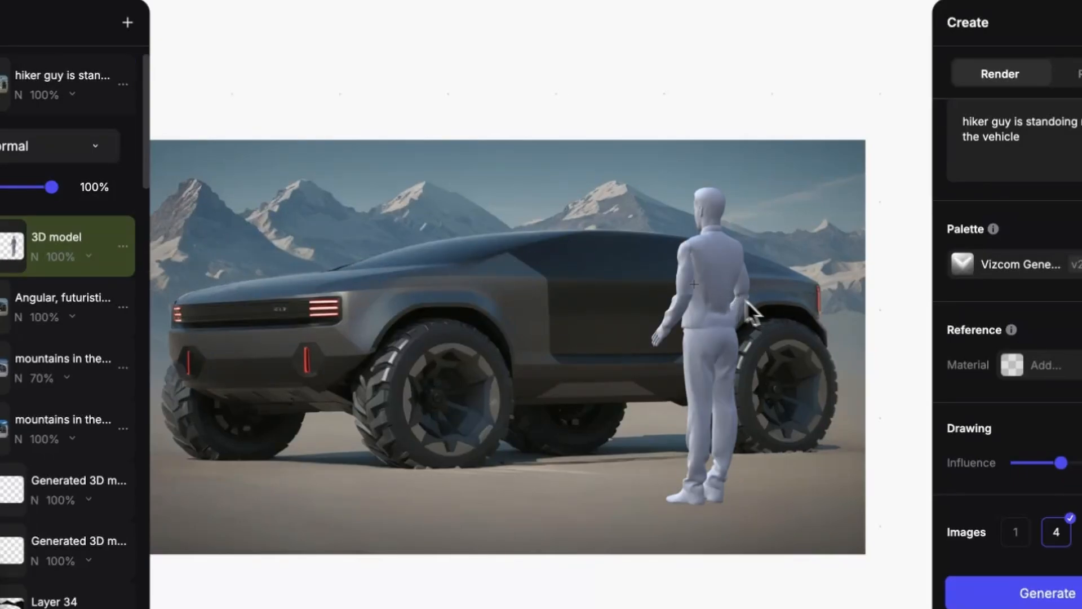
{"action": "right_click", "coordinate": [15, 242]}
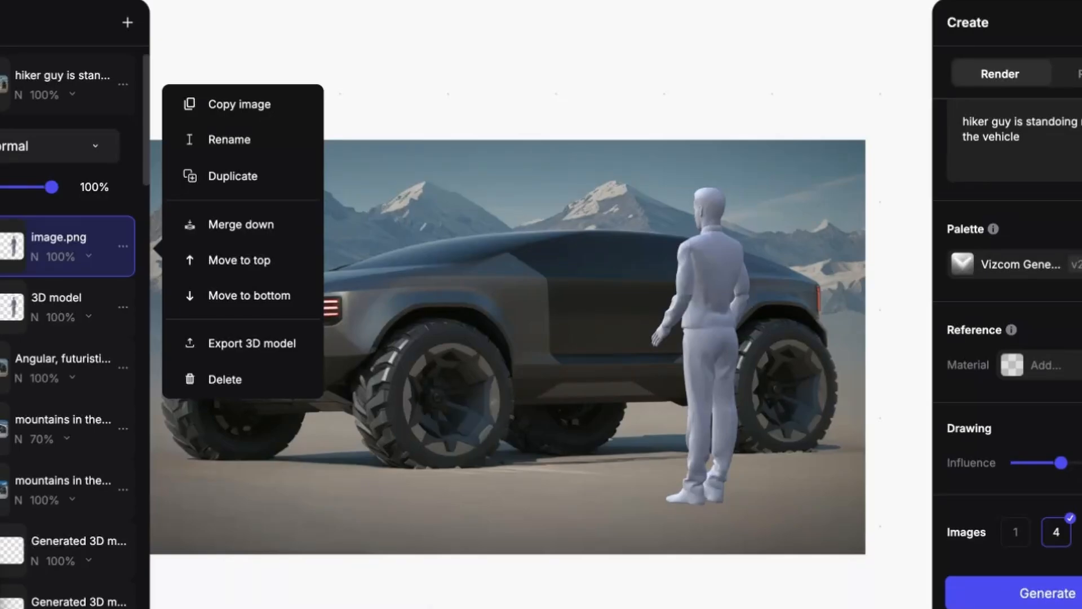
{"action": "left_click", "coordinate": [2, 308]}
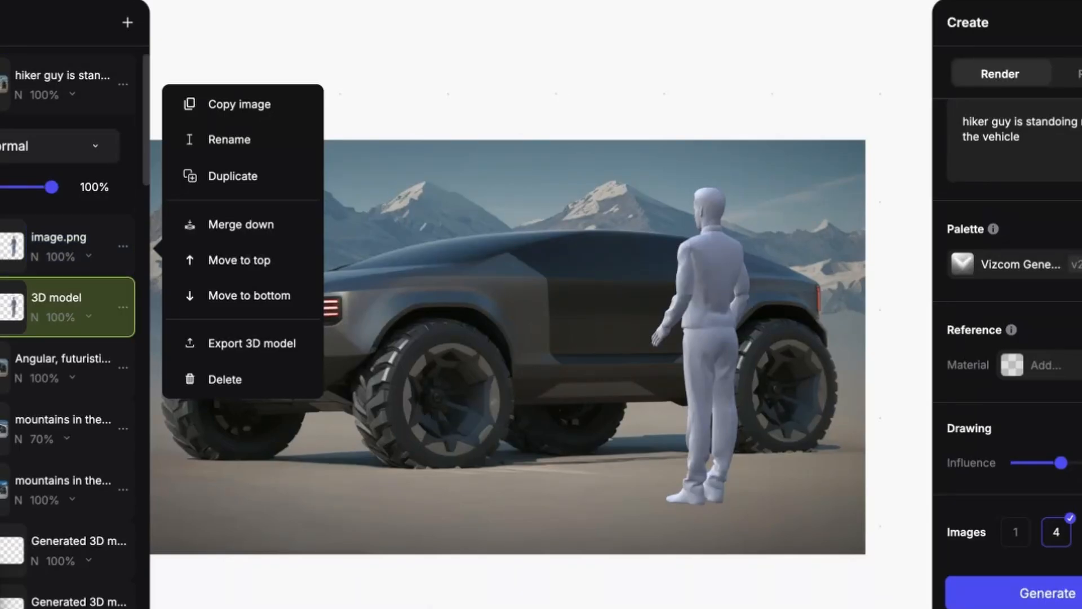
{"action": "left_click", "coordinate": [2, 251]}
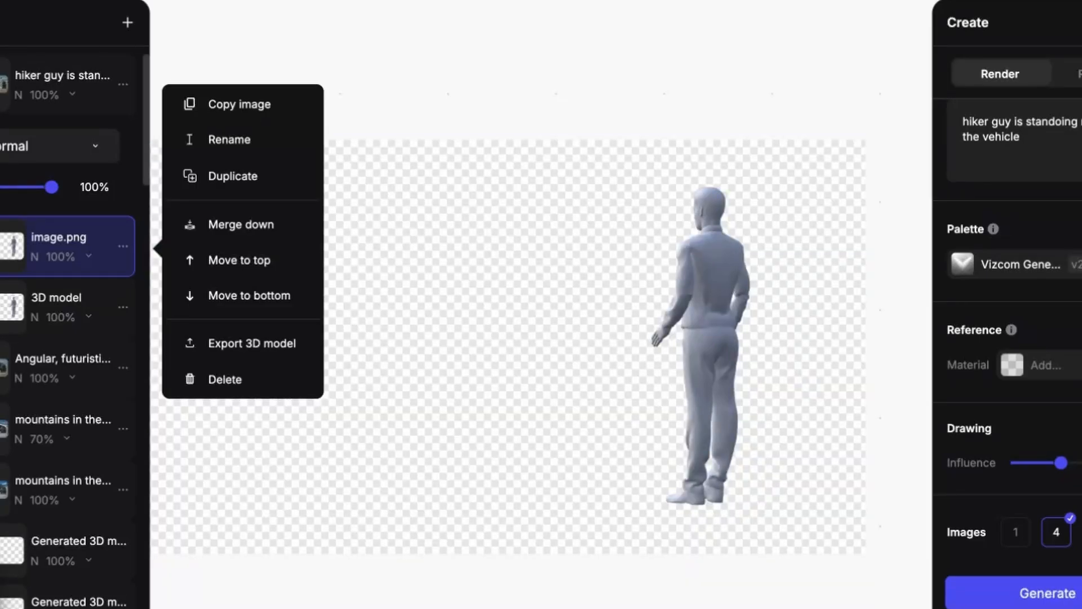
{"action": "left_click", "coordinate": [74, 259]}
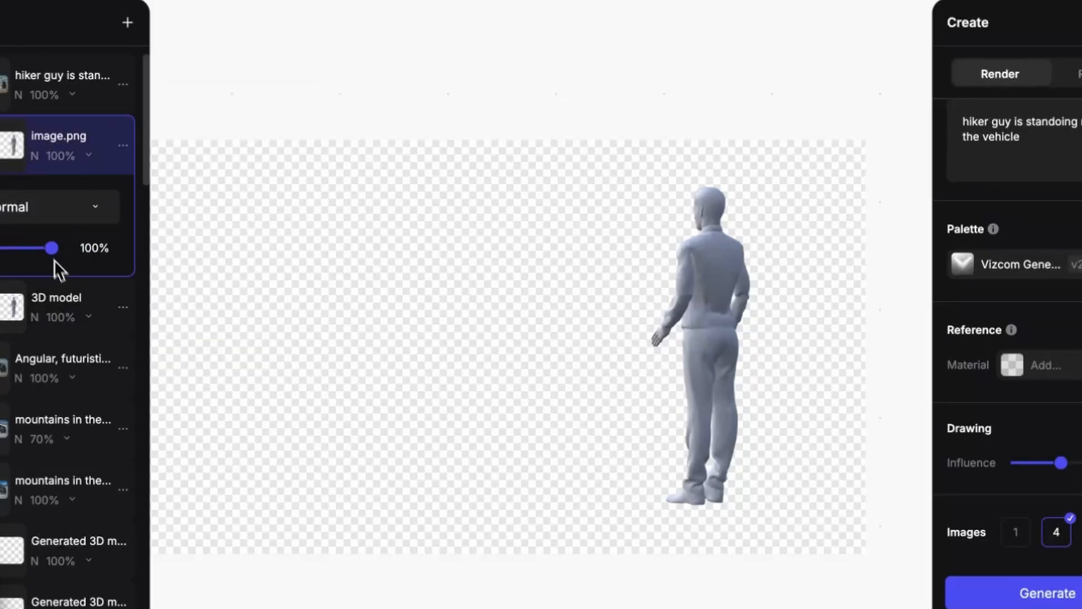
{"action": "left_click", "coordinate": [55, 217]}
{"action": "left_click", "coordinate": [55, 281]}
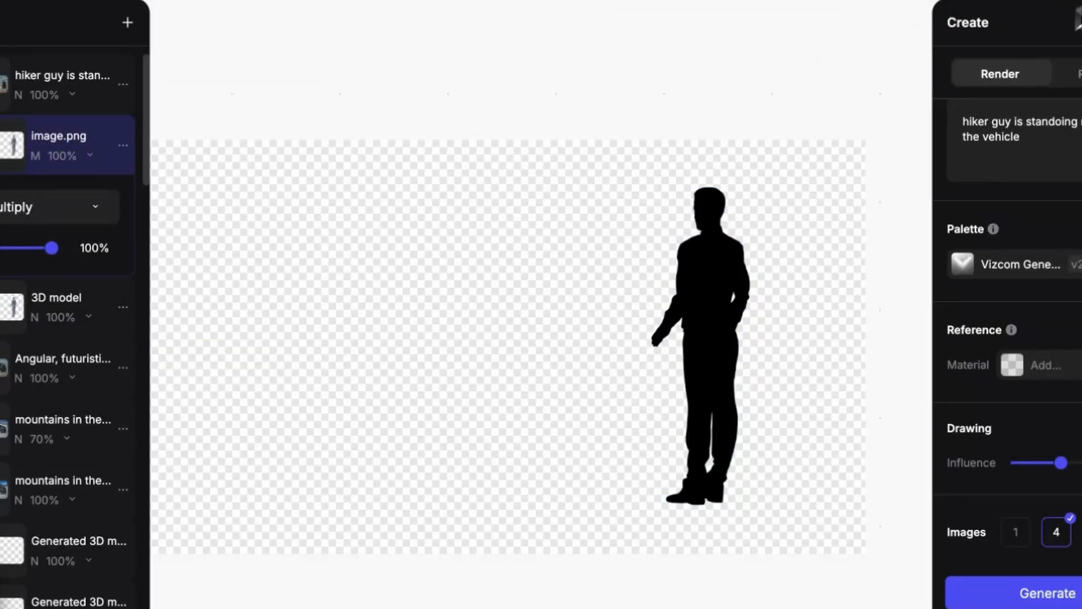
- Export the black silhouette as an image and bring "Car design (9).png" back in as a layer at 100% opacity over the car scene
{"action": "left_click", "coordinate": [1031, 7]}
{"action": "left_click", "coordinate": [911, 66]}
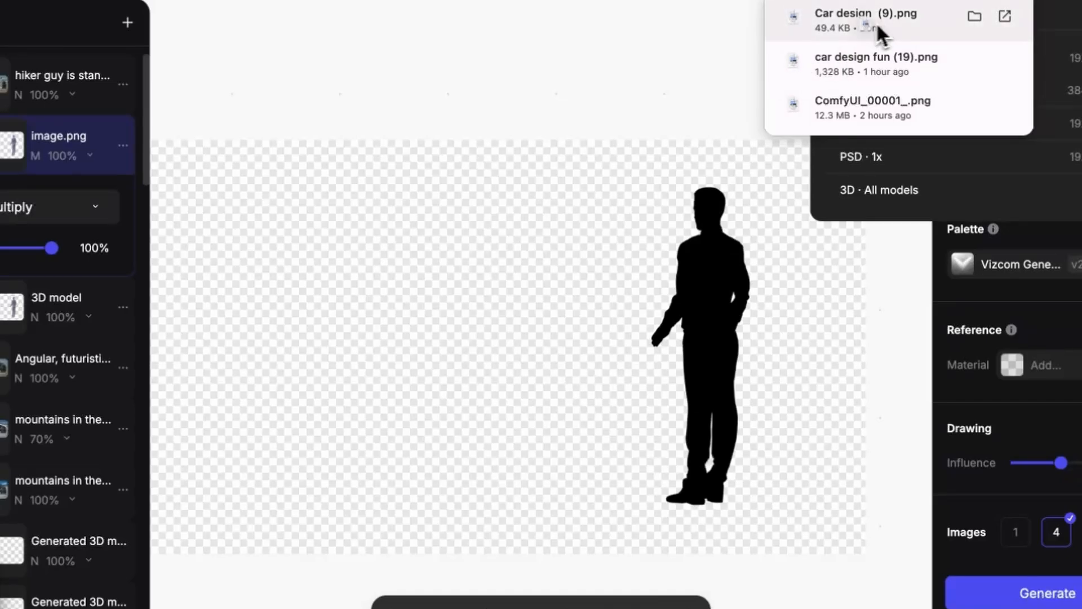
{"action": "left_click_drag", "start_coordinate": [800, 24], "coordinate": [394, 317]}
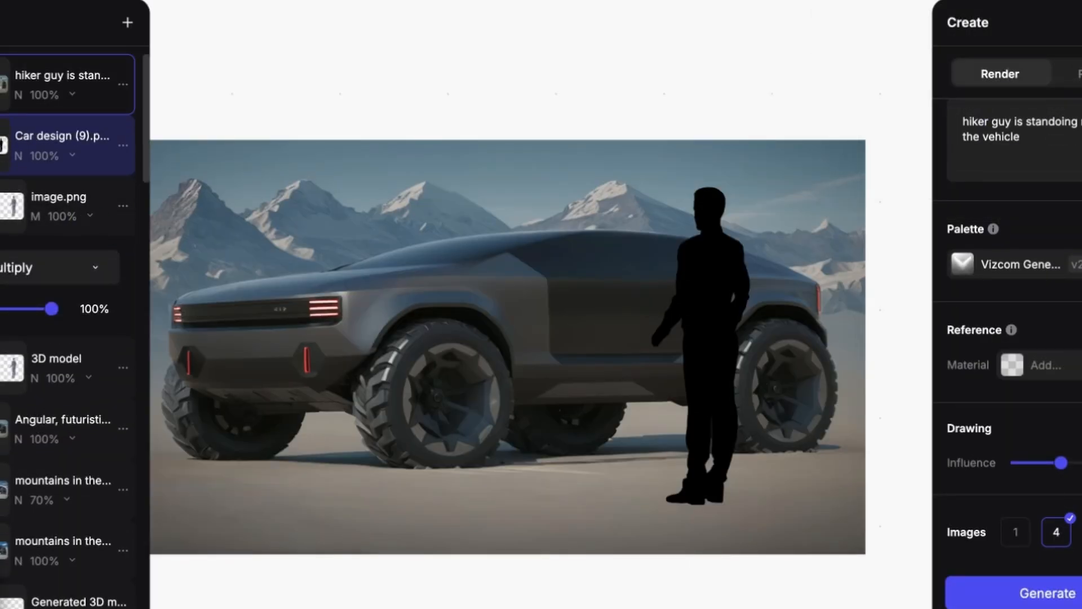
{"action": "left_click", "coordinate": [66, 158]}
{"action": "mouse_move", "coordinate": [51, 248]}
{"action": "left_mouse_down"}
{"action": "mouse_move", "coordinate": [1, 248]}
{"action": "mouse_move", "coordinate": [53, 250]}
{"action": "left_mouse_up"}
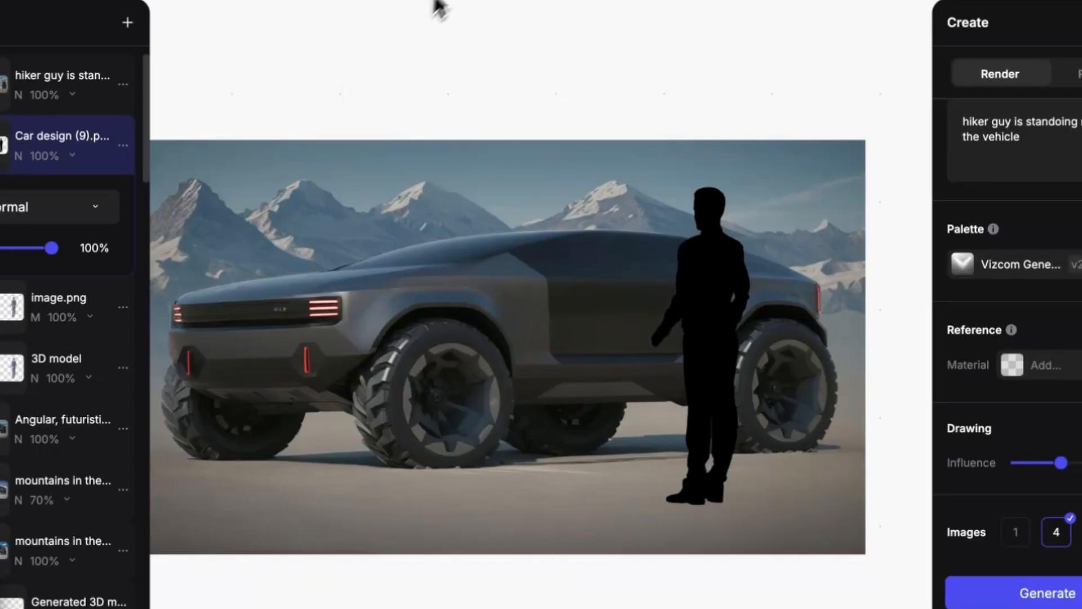
- Fill the human silhouette with white (ffffff) using Paint Bucket and reduce its layer opacity to 37%
{"action": "left_click", "coordinate": [336, 1]}
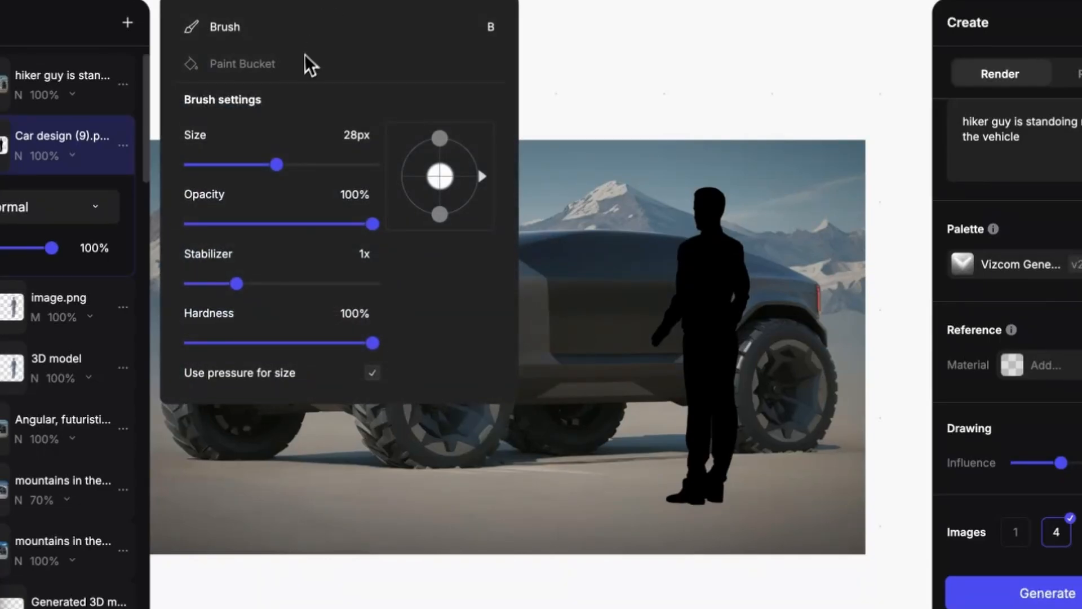
{"action": "left_click", "coordinate": [306, 59]}
{"action": "left_click", "coordinate": [425, 1]}
{"action": "left_click_drag", "start_coordinate": [387, 52], "coordinate": [306, 1]}
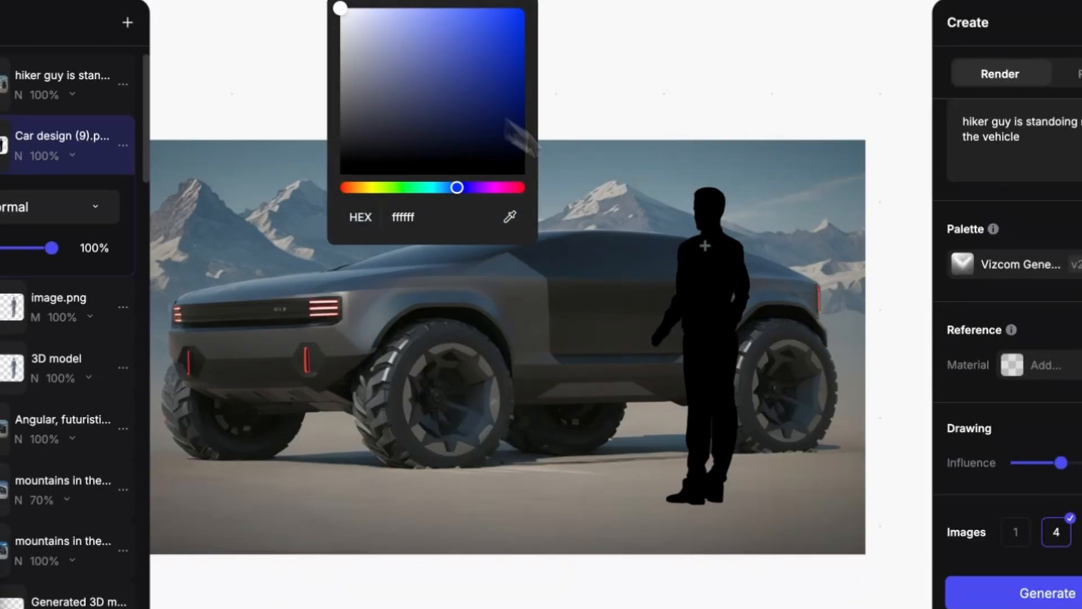
{"action": "left_click", "coordinate": [716, 292]}
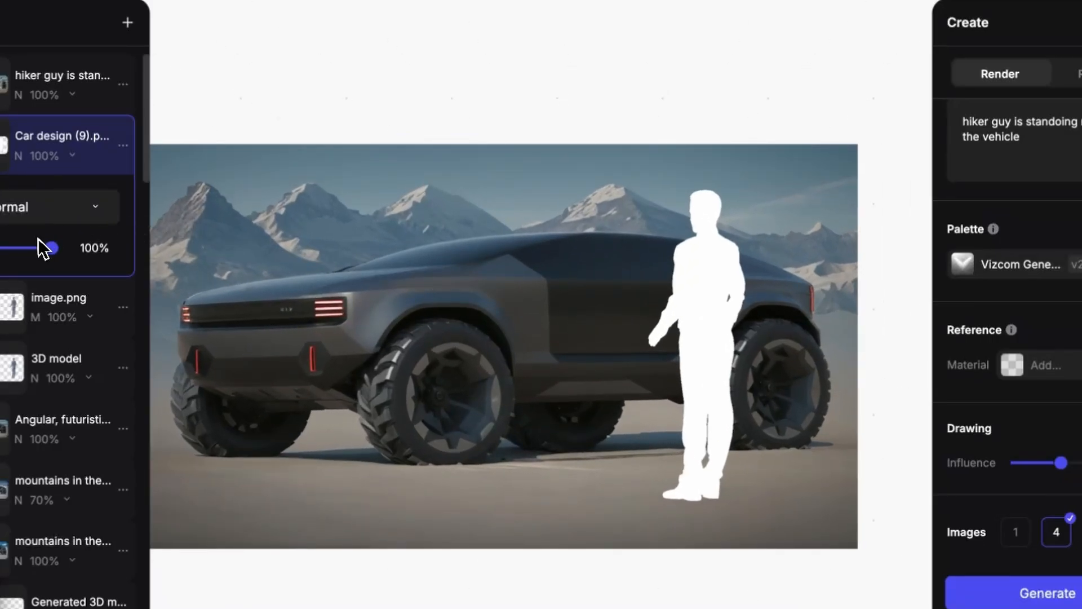
{"action": "left_click_drag", "start_coordinate": [51, 248], "coordinate": [5, 249]}
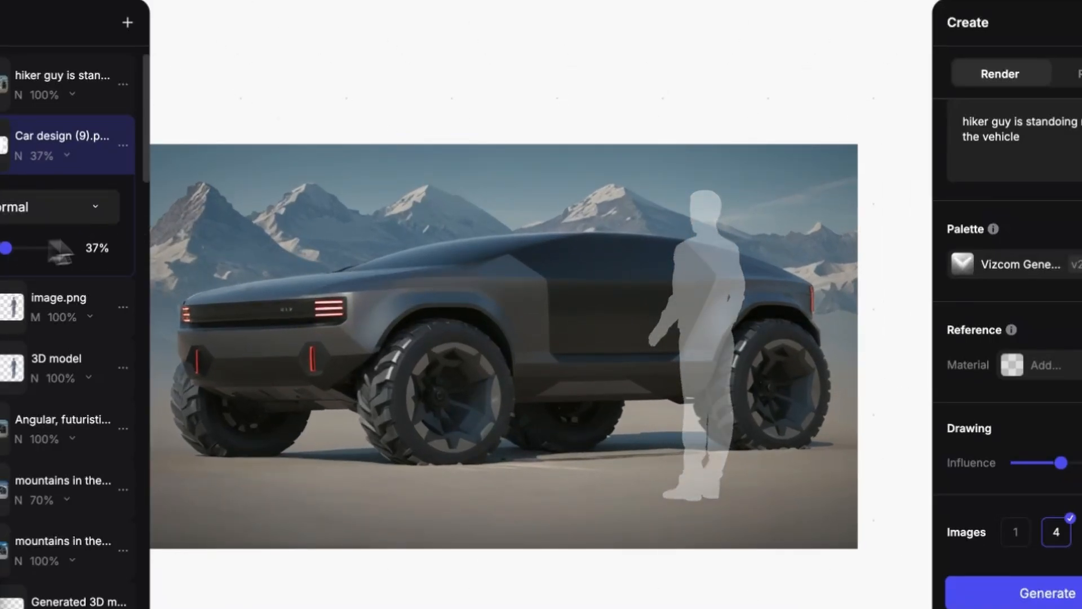
{"action": "left_click", "coordinate": [340, 249]}
{"action": "key", "text": "ctrl+z"}
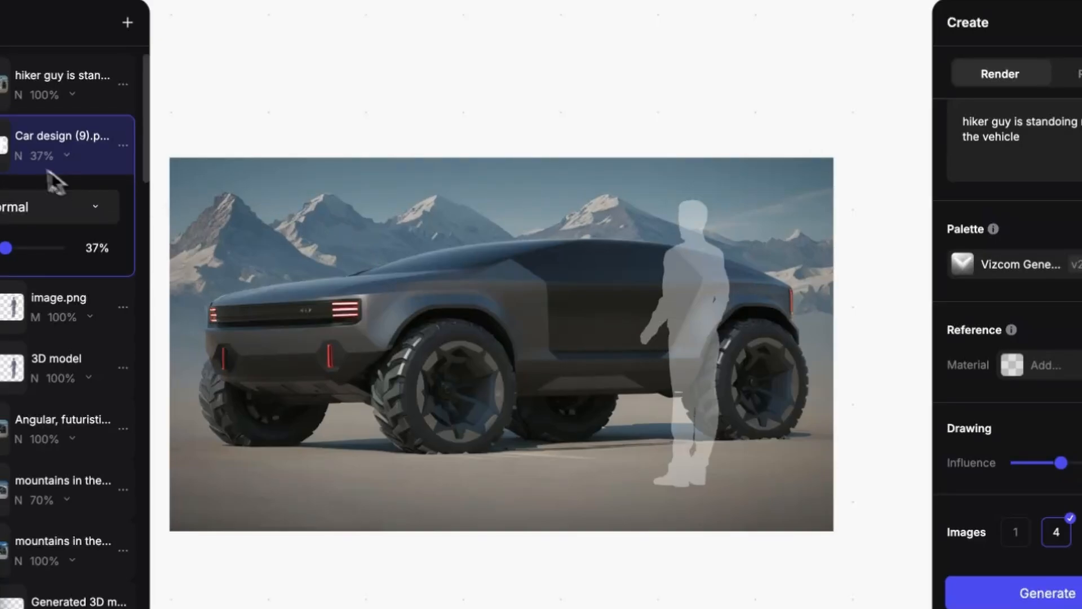
- Try moving the translucent silhouette toward the middle of the car, and undo the move
{"action": "key", "text": "v"}
{"action": "left_click_drag", "start_coordinate": [701, 306], "coordinate": [624, 306]}
{"action": "key", "text": "ctrl+z"}
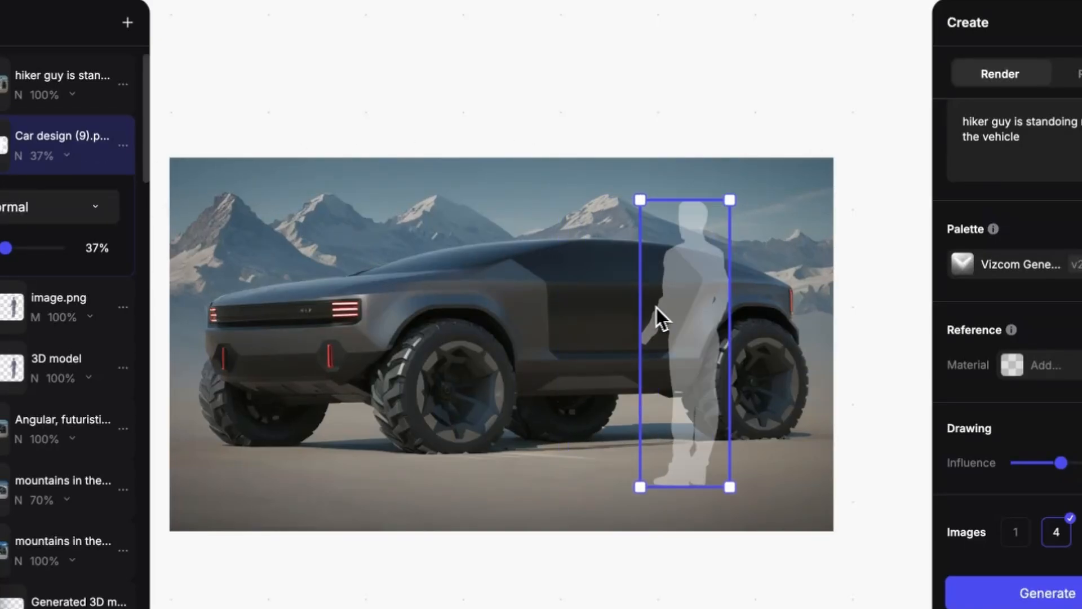
{"action": "left_click", "coordinate": [465, 237]}
{"action": "scroll", "coordinate": [464, 219], "scroll_direction": "down", "scroll_amount": 2}
{"action": "scroll", "coordinate": [460, 222], "scroll_direction": "up", "scroll_amount": 3}
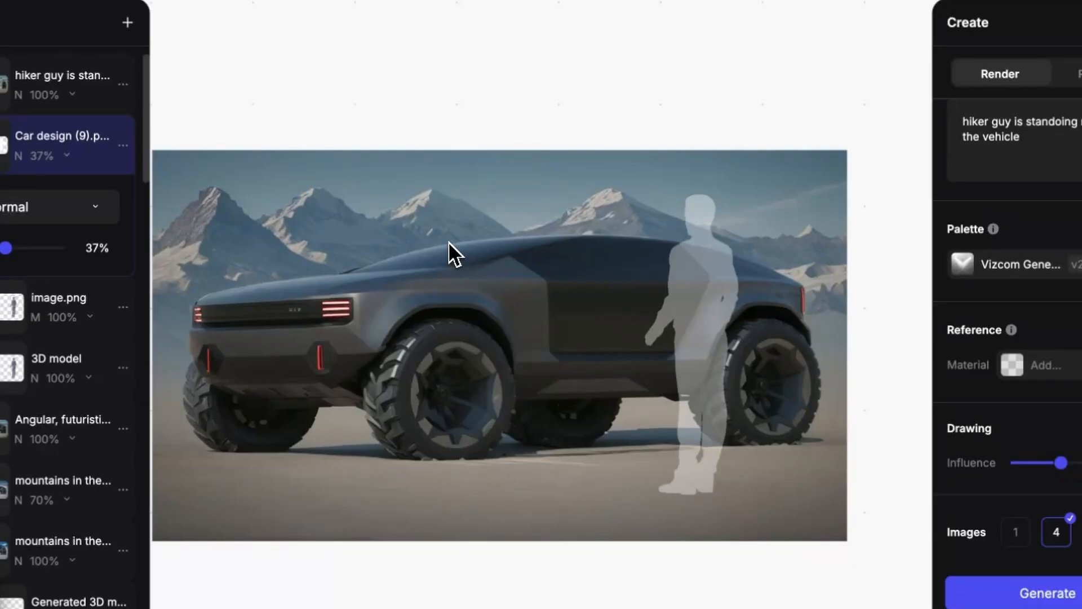
{"action": "scroll", "coordinate": [442, 290], "scroll_direction": "down", "scroll_amount": 2}
{"action": "scroll", "coordinate": [442, 306], "scroll_direction": "up", "scroll_amount": 1}
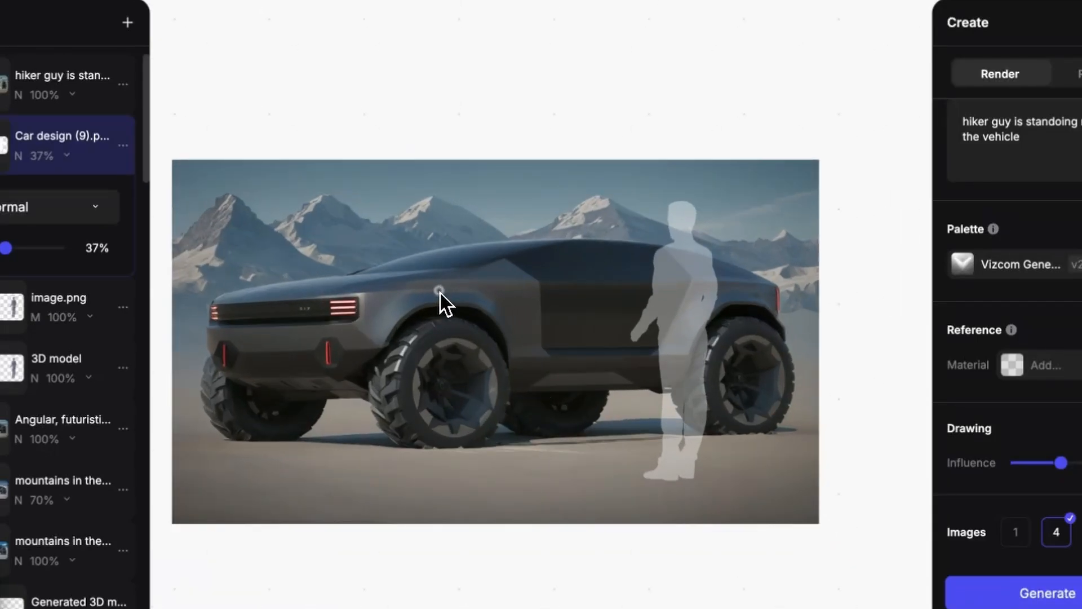
- Move the original car sketch layer from near the bottom of the stack to the top and lower its opacity to 0%
{"action": "scroll", "coordinate": [51, 341], "scroll_direction": "down", "scroll_amount": 15}
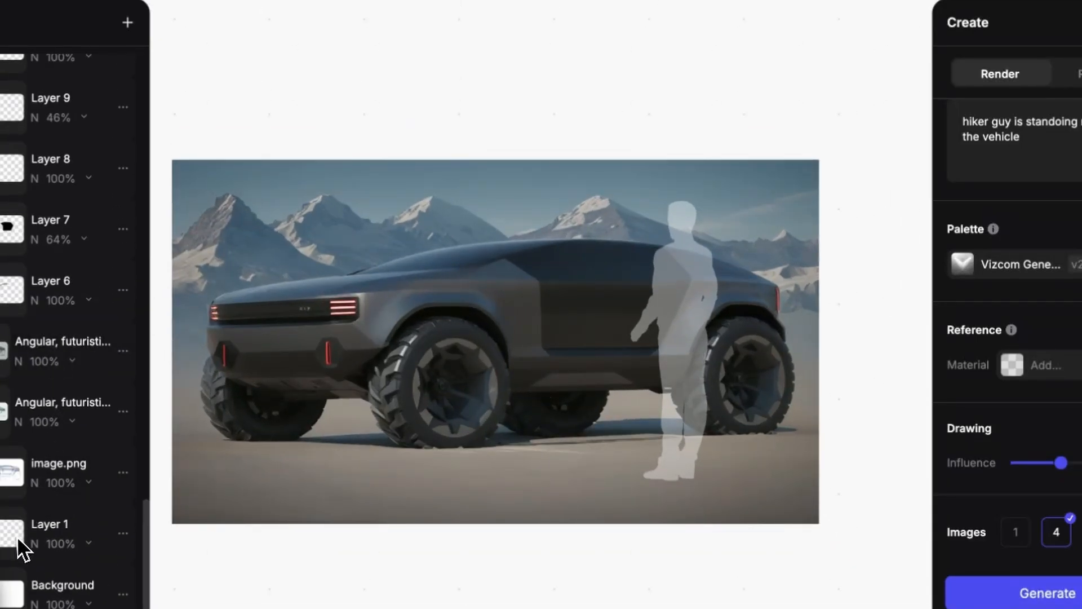
{"action": "left_click", "coordinate": [14, 490]}
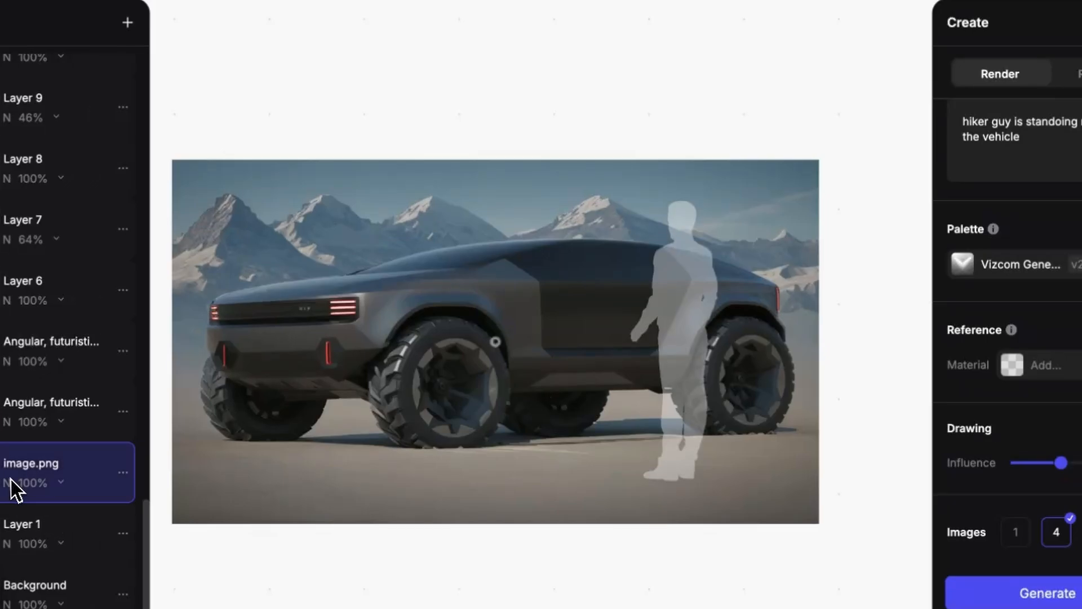
{"action": "right_click", "coordinate": [13, 490]}
{"action": "left_click", "coordinate": [241, 449]}
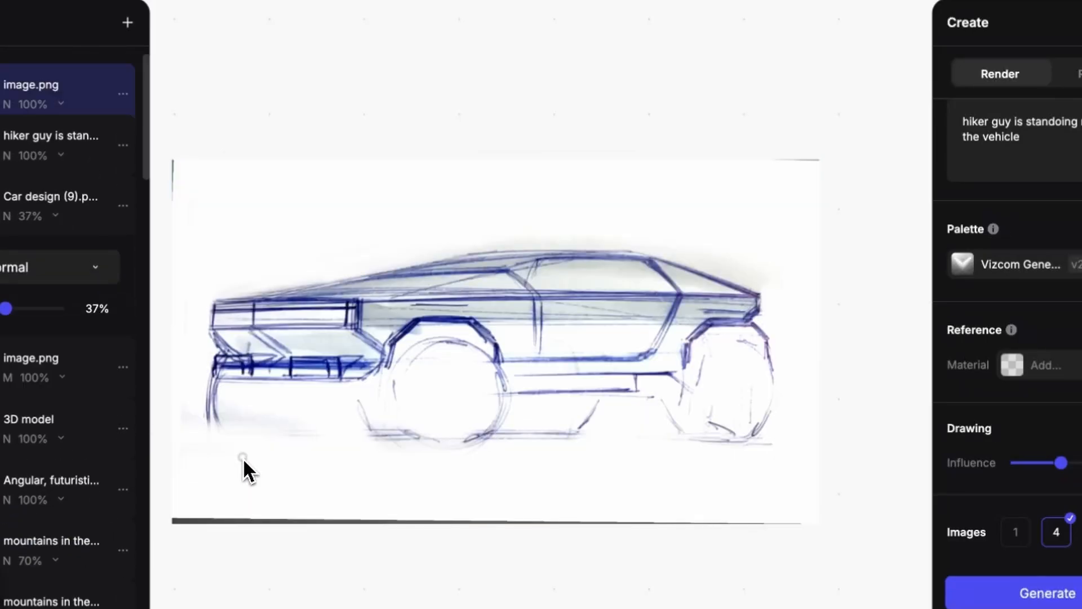
{"action": "left_click", "coordinate": [59, 97]}
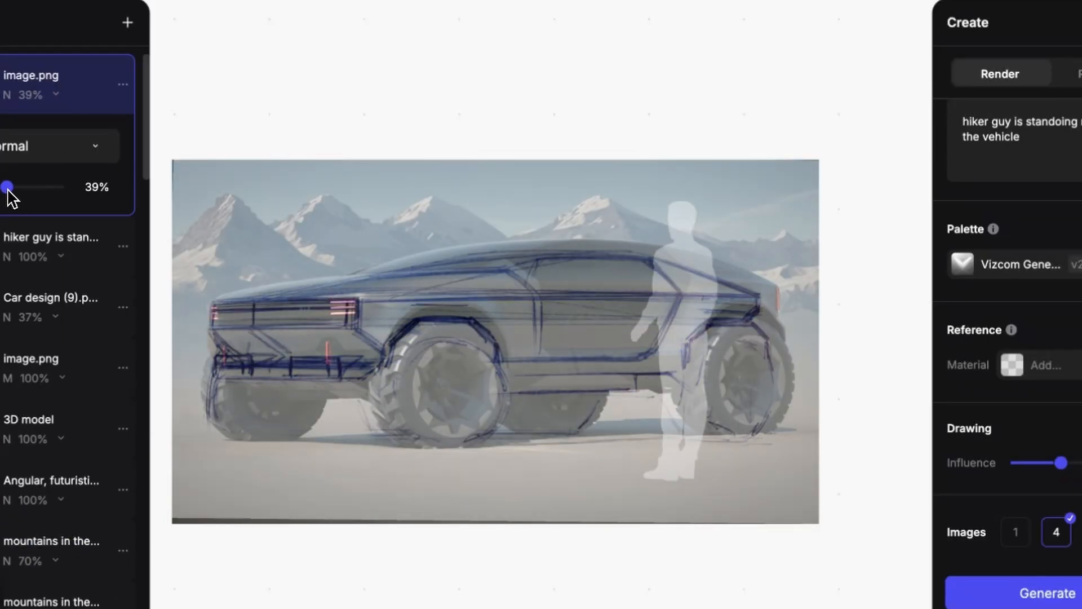
{"action": "mouse_move", "coordinate": [8, 190]}
{"action": "left_mouse_down"}
{"action": "mouse_move", "coordinate": [76, 192]}
{"action": "mouse_move", "coordinate": [0, 193]}
{"action": "left_mouse_up"}
- Show the "futuristic off-roa..." render on its plain grey background and adjust the sketch overlay's opacity above it, ending at 0%
{"action": "scroll", "coordinate": [1, 242], "scroll_direction": "down", "scroll_amount": 1}
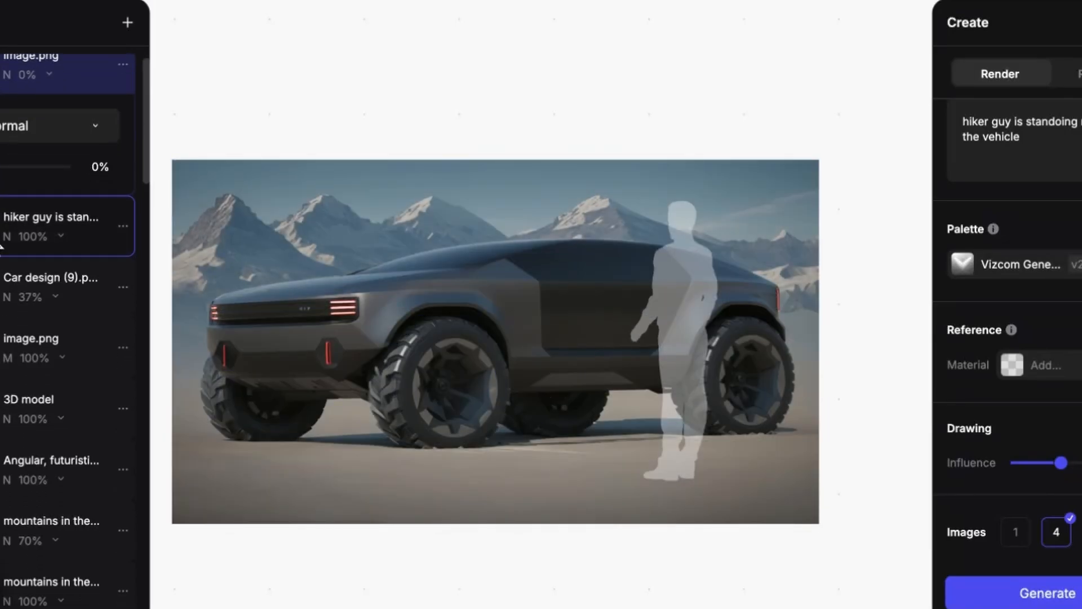
{"action": "scroll", "coordinate": [1, 248], "scroll_direction": "down", "scroll_amount": 10}
{"action": "left_click", "coordinate": [1, 440]}
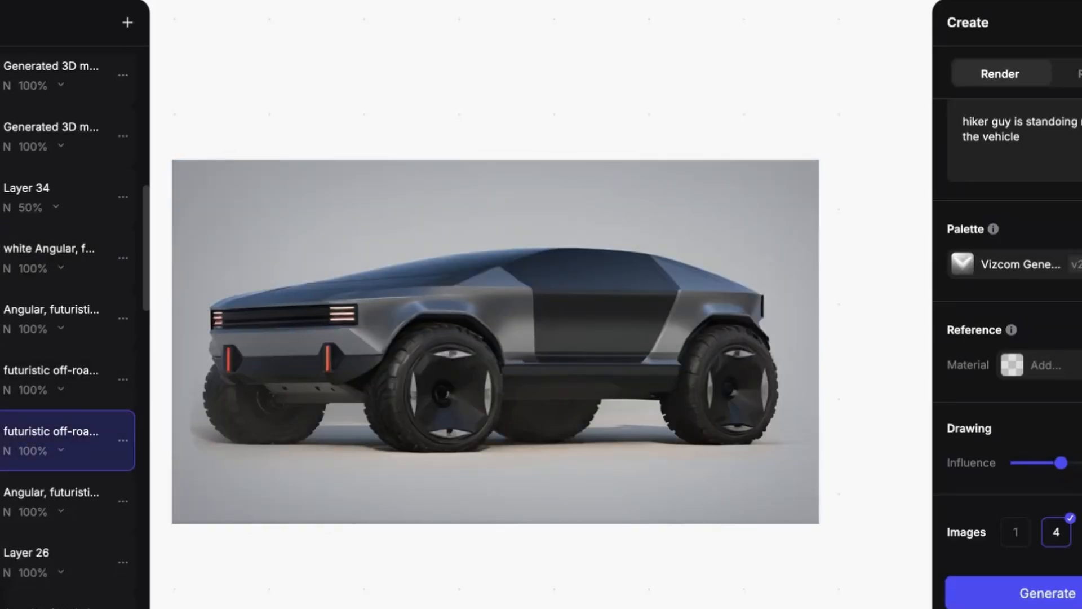
{"action": "scroll", "coordinate": [1, 378], "scroll_direction": "up", "scroll_amount": 10}
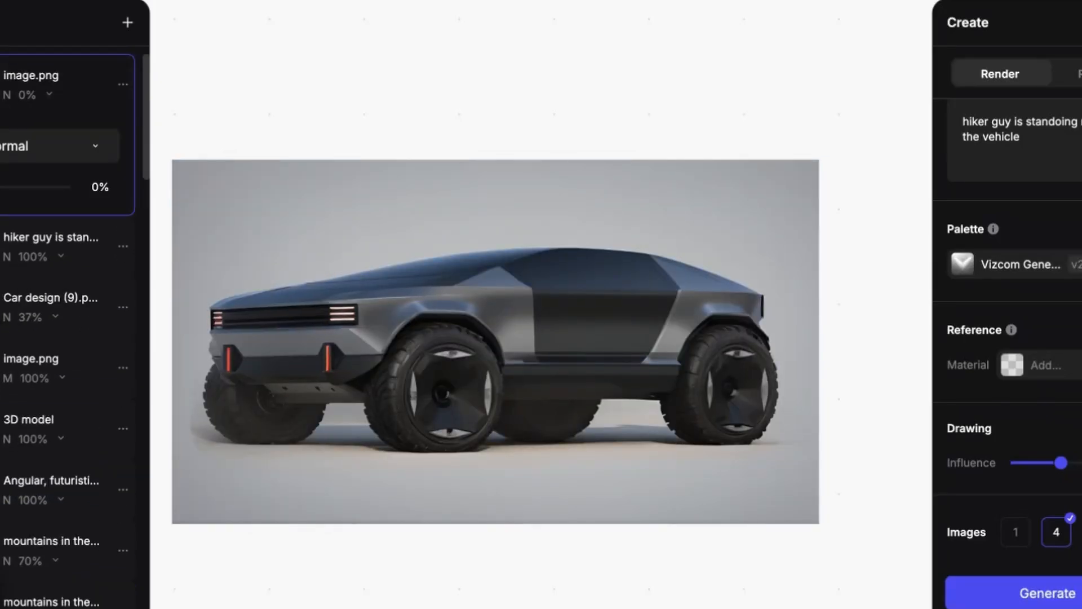
{"action": "mouse_move", "coordinate": [1, 187]}
{"action": "left_mouse_down"}
{"action": "mouse_move", "coordinate": [37, 187]}
{"action": "mouse_move", "coordinate": [0, 197]}
{"action": "mouse_move", "coordinate": [56, 212]}
{"action": "mouse_move", "coordinate": [0, 210]}
{"action": "mouse_move", "coordinate": [8, 194]}
{"action": "mouse_move", "coordinate": [63, 208]}
{"action": "mouse_move", "coordinate": [0, 211]}
{"action": "left_mouse_up"}
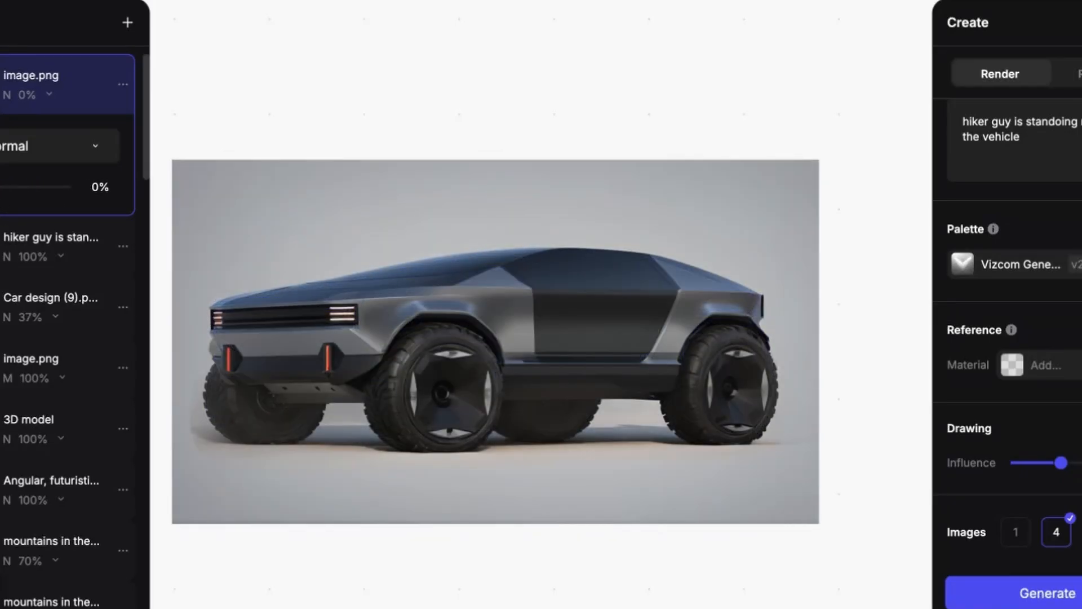
- Show the generated 3D model layer with no background and tilt the car in its rear three-quarter view
{"action": "scroll", "coordinate": [24, 326], "scroll_direction": "down", "scroll_amount": 8}
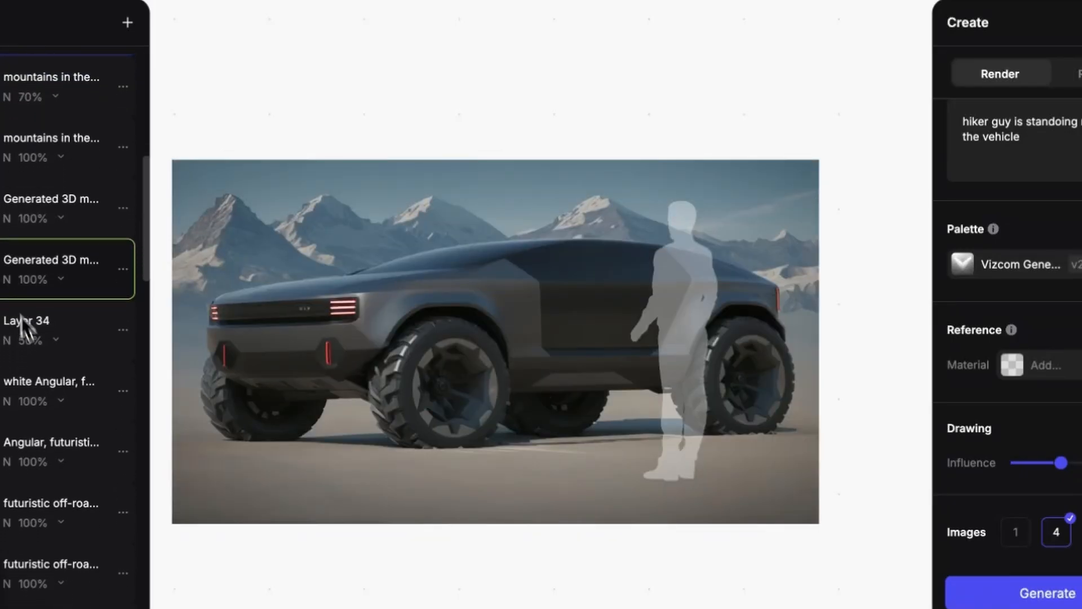
{"action": "left_click", "coordinate": [2, 271]}
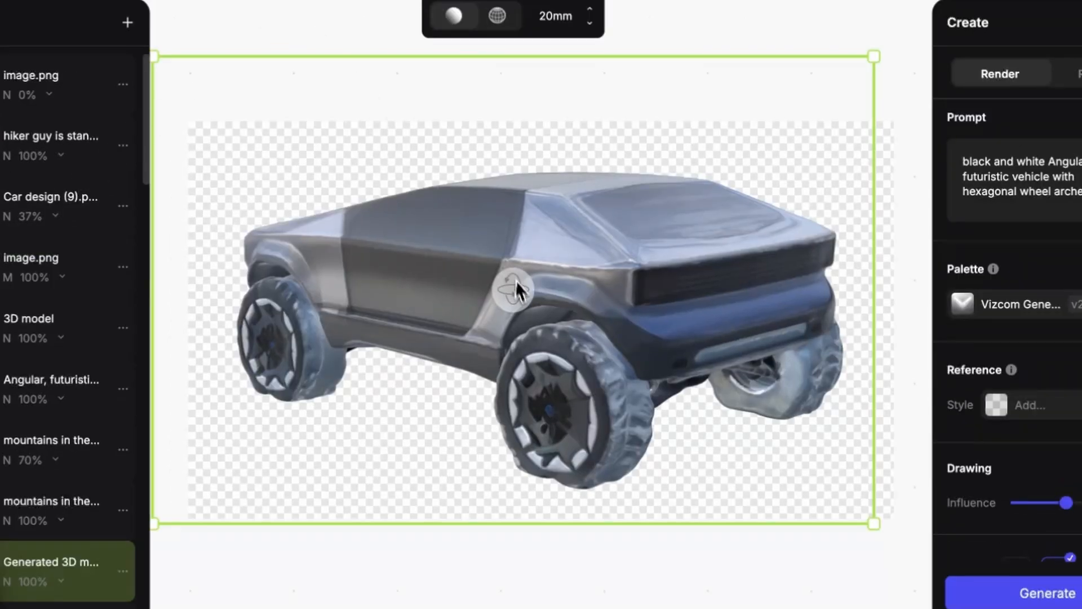
{"action": "mouse_move", "coordinate": [514, 290]}
{"action": "left_mouse_down"}
{"action": "mouse_move", "coordinate": [607, 294]}
{"action": "mouse_move", "coordinate": [537, 293]}
{"action": "mouse_move", "coordinate": [543, 313]}
{"action": "mouse_move", "coordinate": [517, 304]}
{"action": "left_mouse_up"}
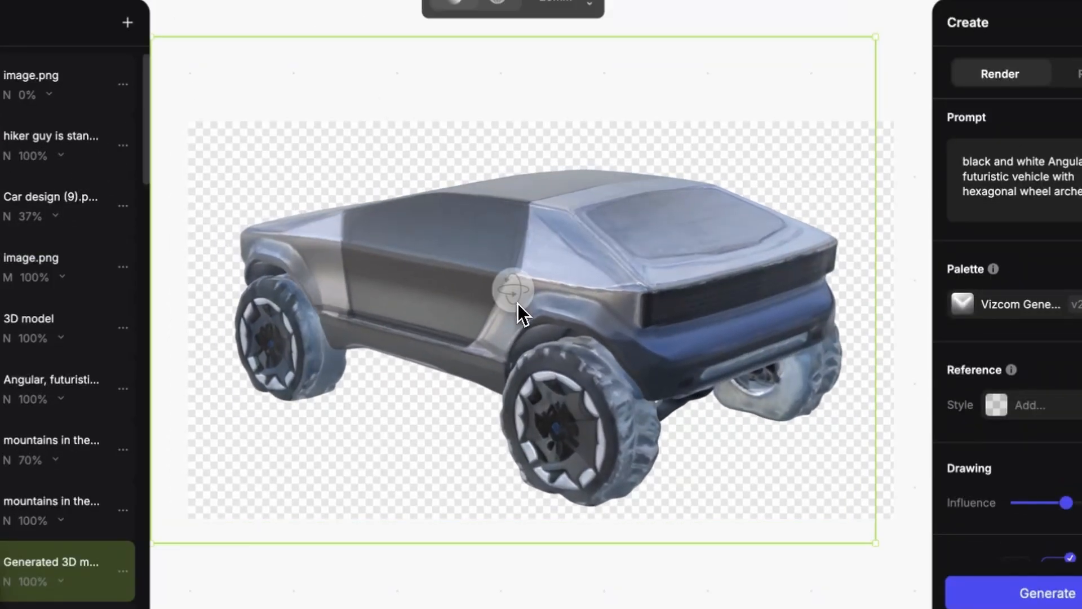
- Lower the 3D model's focal length to 10mm, adjust its rotation and scale the car down to fit the canvas
{"action": "left_click", "coordinate": [592, 7]}
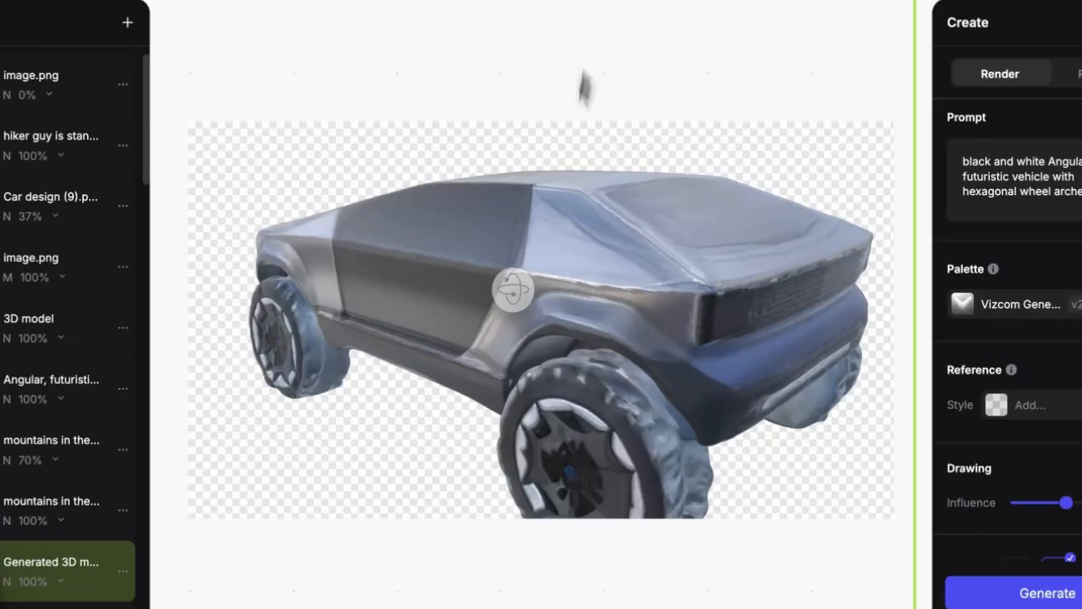
{"action": "mouse_move", "coordinate": [582, 303]}
{"action": "left_mouse_down"}
{"action": "mouse_move", "coordinate": [618, 304]}
{"action": "mouse_move", "coordinate": [569, 309]}
{"action": "left_mouse_up"}
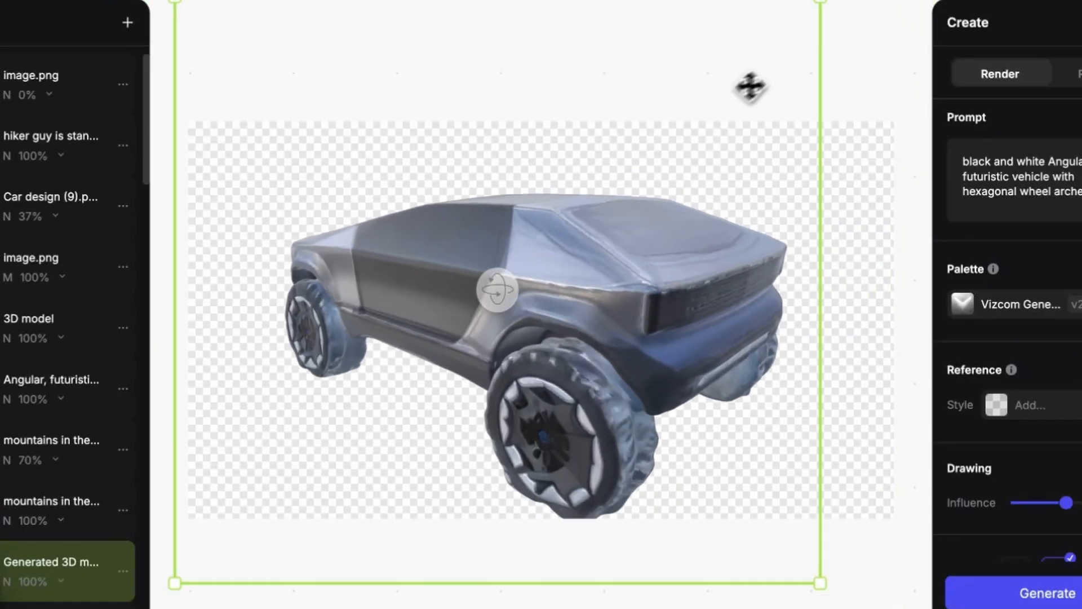
{"action": "left_click_drag", "start_coordinate": [608, 243], "coordinate": [506, 282]}
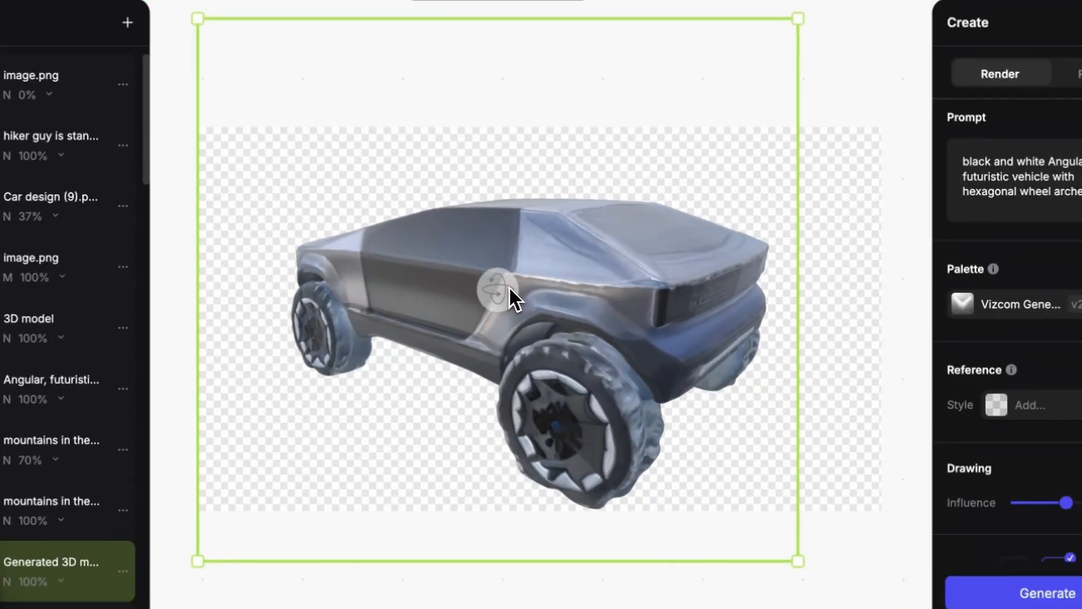
{"action": "scroll", "coordinate": [580, 107], "scroll_direction": "up", "scroll_amount": 1}
{"action": "left_click_drag", "start_coordinate": [582, 125], "coordinate": [580, 207]}
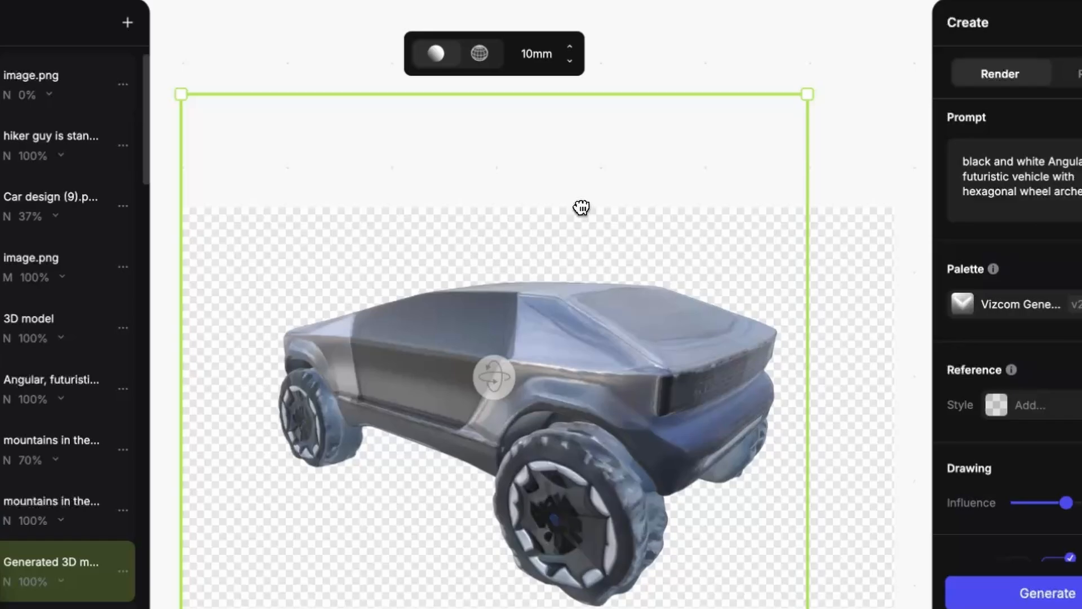
- Set the 3D model's focal length to 20mm and fit the rear three-quarter view of the car within the canvas
{"action": "left_click", "coordinate": [570, 50]}
{"action": "scroll", "coordinate": [588, 258], "scroll_direction": "down", "scroll_amount": 1}
{"action": "scroll", "coordinate": [593, 394], "scroll_direction": "up", "scroll_amount": 2}
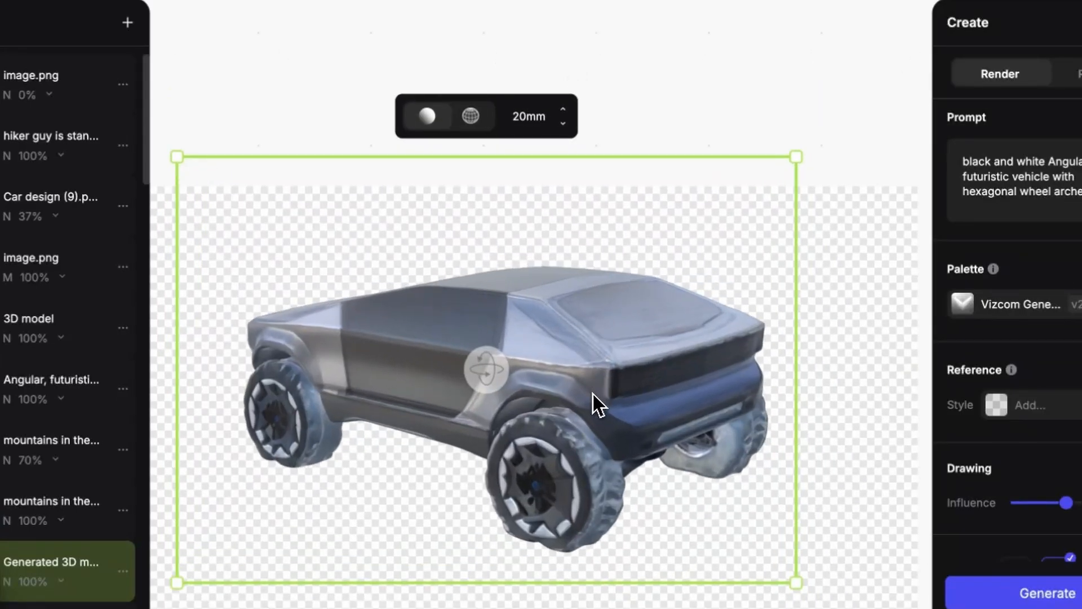
{"action": "left_click_drag", "start_coordinate": [593, 394], "coordinate": [591, 367]}
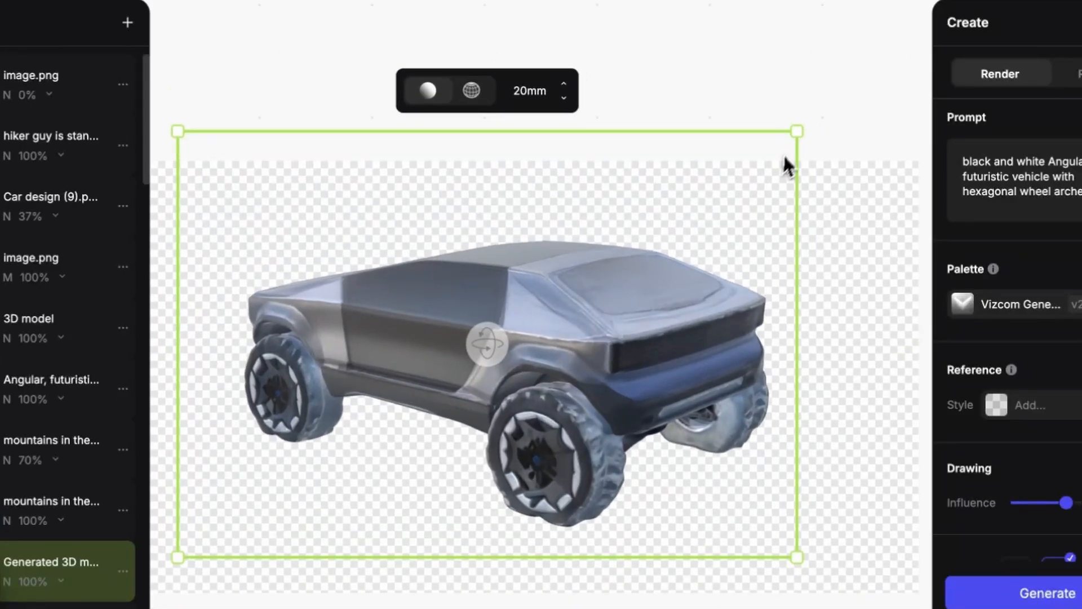
{"action": "left_click", "coordinate": [903, 89]}
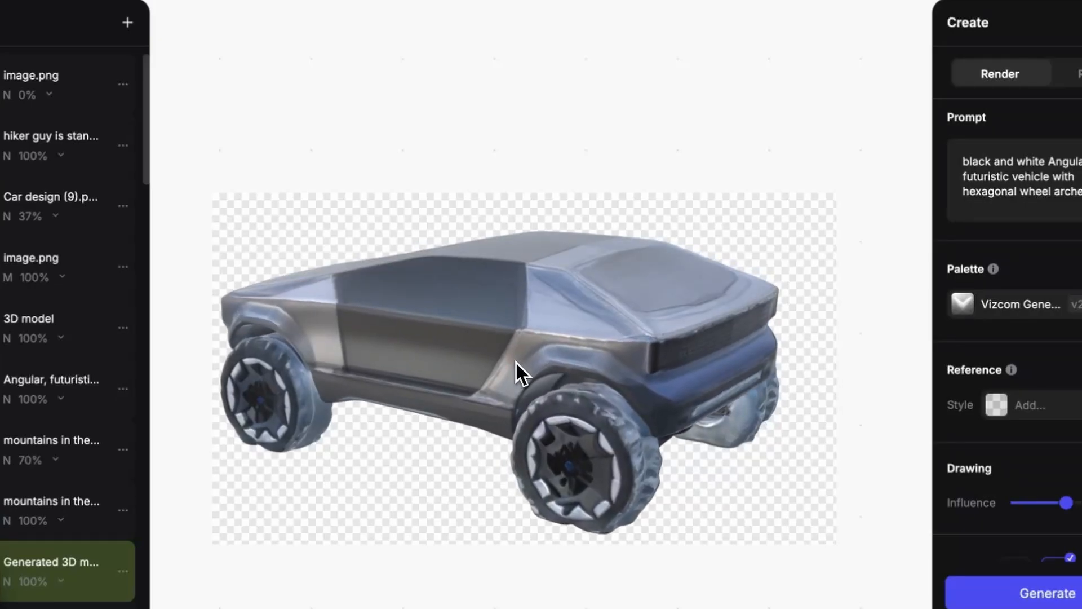
{"action": "left_click", "coordinate": [505, 347]}
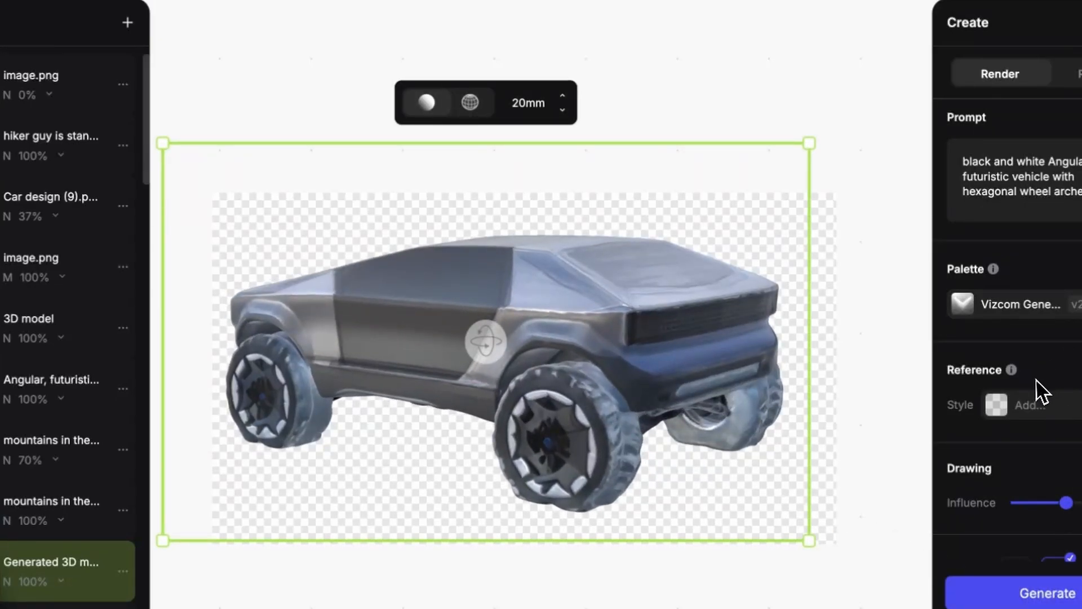
- Generate black and white renders of the rear view, add the chosen one as a layer, and generate again from it
{"action": "mouse_move", "coordinate": [993, 269]}
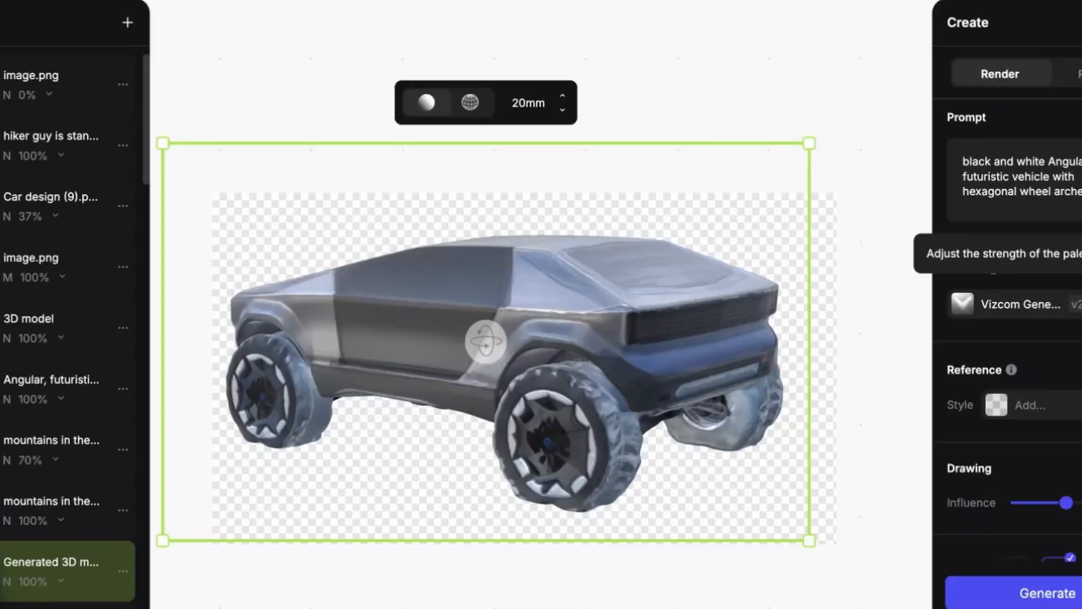
{"action": "left_click", "coordinate": [1048, 591]}
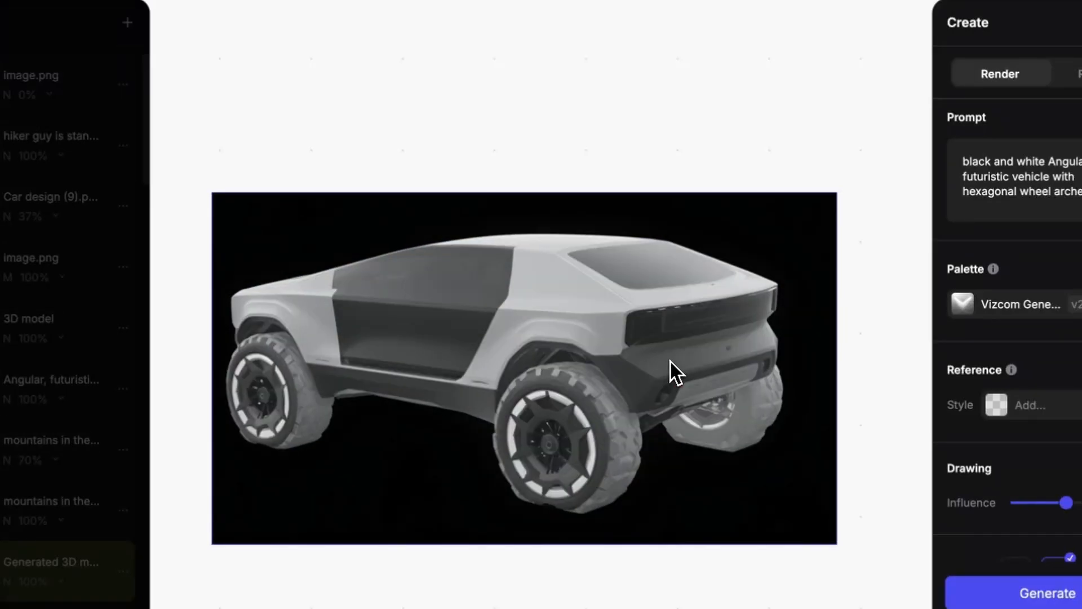
{"action": "left_click", "coordinate": [774, 606]}
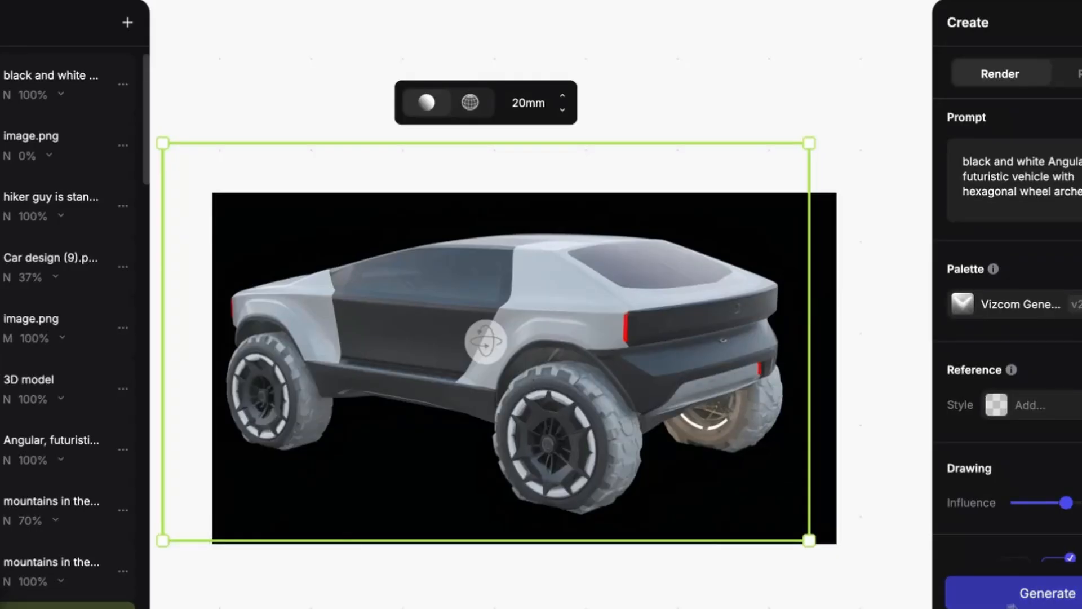
{"action": "left_click", "coordinate": [1024, 595]}
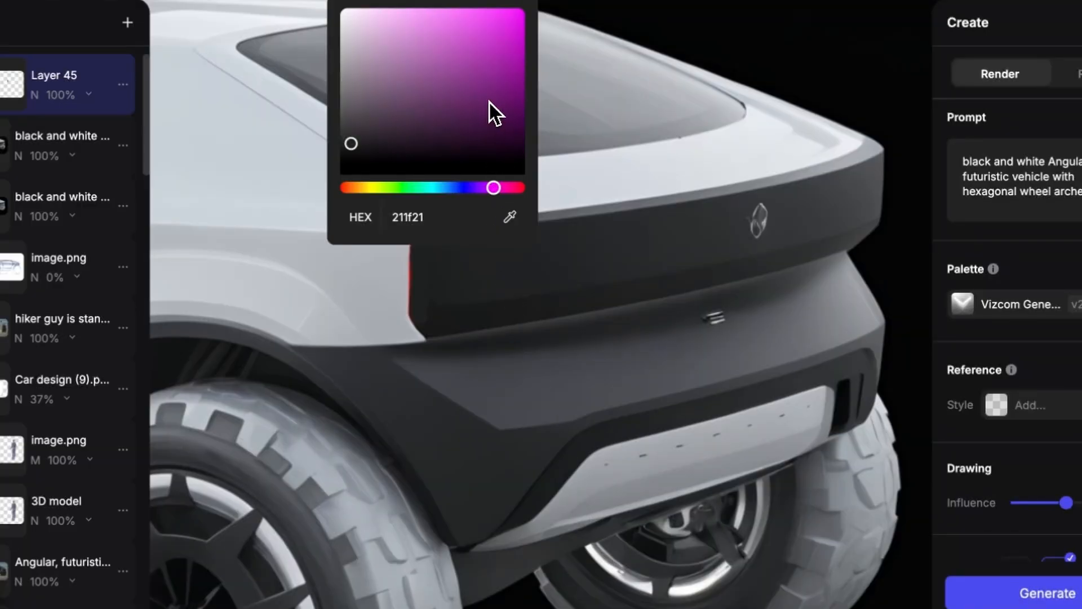
- Set the brush colour to a bright reddish pink, test it with short strokes on the rear panel, and undo the last stroke
{"action": "left_click", "coordinate": [510, 38]}
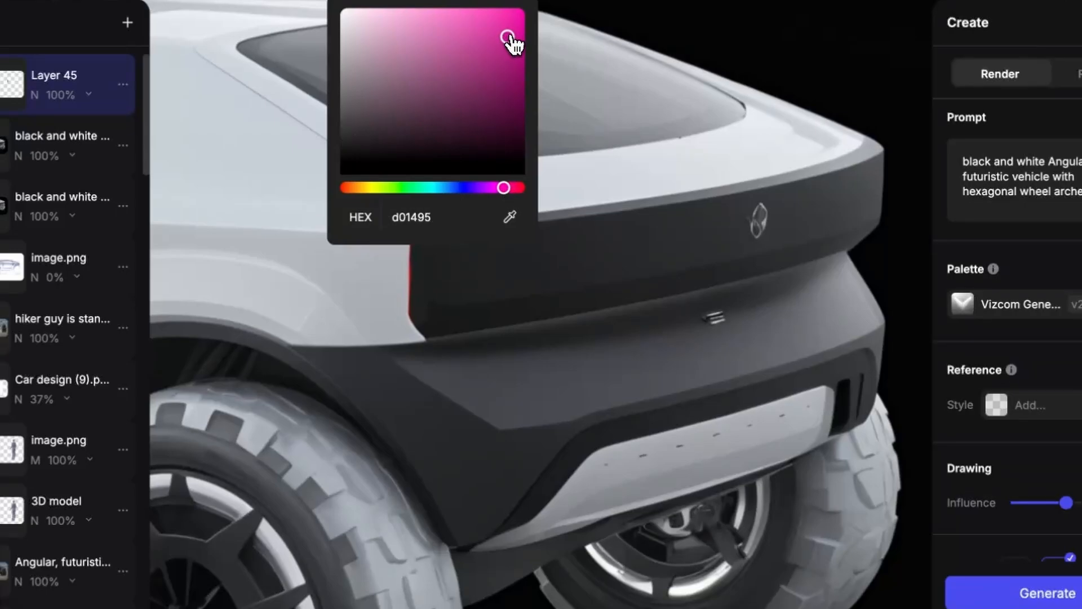
{"action": "left_click_drag", "start_coordinate": [464, 273], "coordinate": [509, 270]}
{"action": "left_click", "coordinate": [496, 3]}
{"action": "left_click_drag", "start_coordinate": [504, 187], "coordinate": [510, 188]}
{"action": "left_click_drag", "start_coordinate": [495, 62], "coordinate": [509, 30]}
{"action": "left_click_drag", "start_coordinate": [466, 280], "coordinate": [500, 278]}
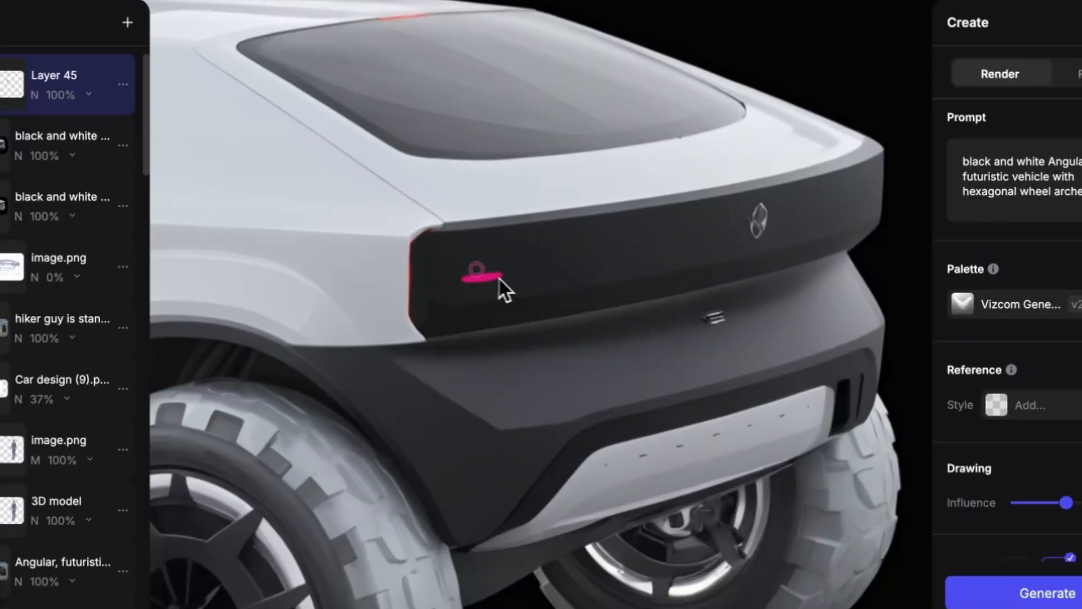
{"action": "key", "text": "ctrl+z"}
- Paint three horizontal pink taillight stripes at the near end of the rear panel and three short ones at its far edge
{"action": "left_click_drag", "start_coordinate": [436, 247], "coordinate": [522, 239]}
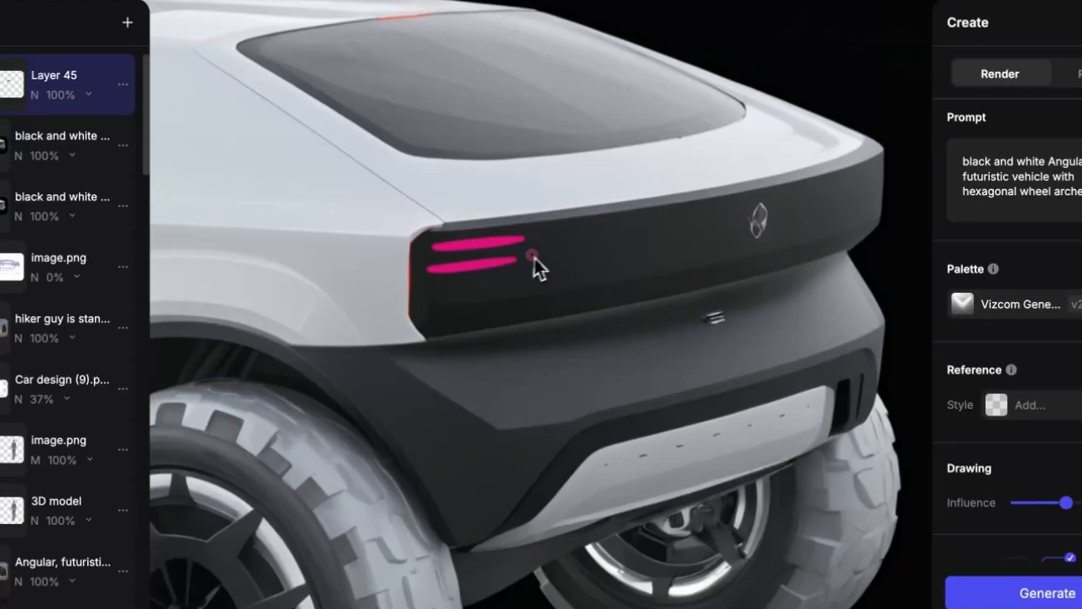
{"action": "key", "text": "ctrl+z"}
{"action": "left_click_drag", "start_coordinate": [430, 274], "coordinate": [523, 261]}
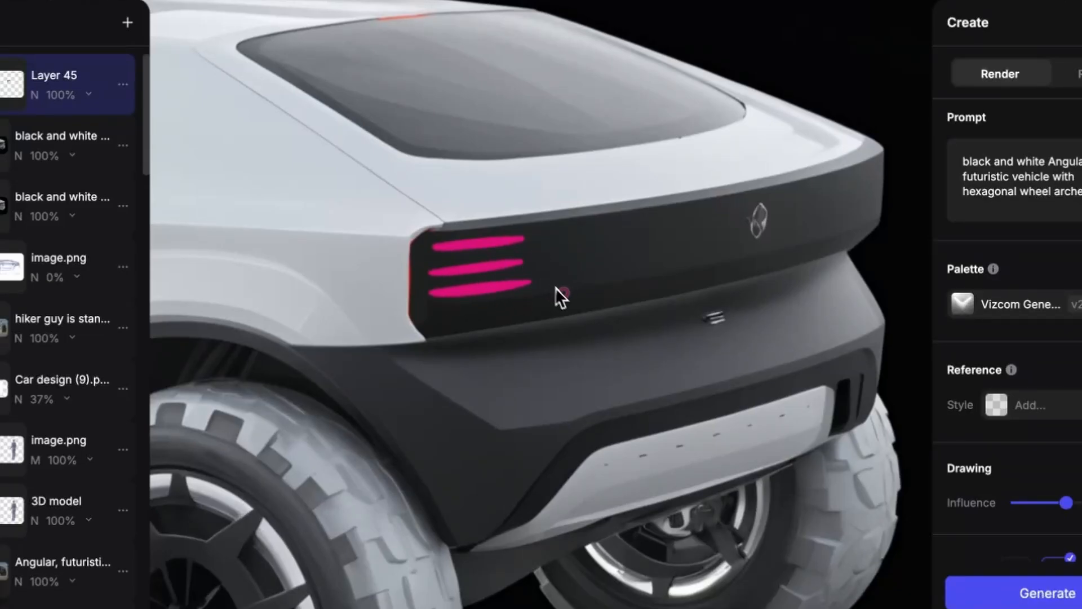
{"action": "scroll", "coordinate": [536, 294], "scroll_direction": "down", "scroll_amount": 5}
{"action": "scroll", "coordinate": [733, 265], "scroll_direction": "up", "scroll_amount": 5}
{"action": "left_click_drag", "start_coordinate": [778, 243], "coordinate": [619, 266]}
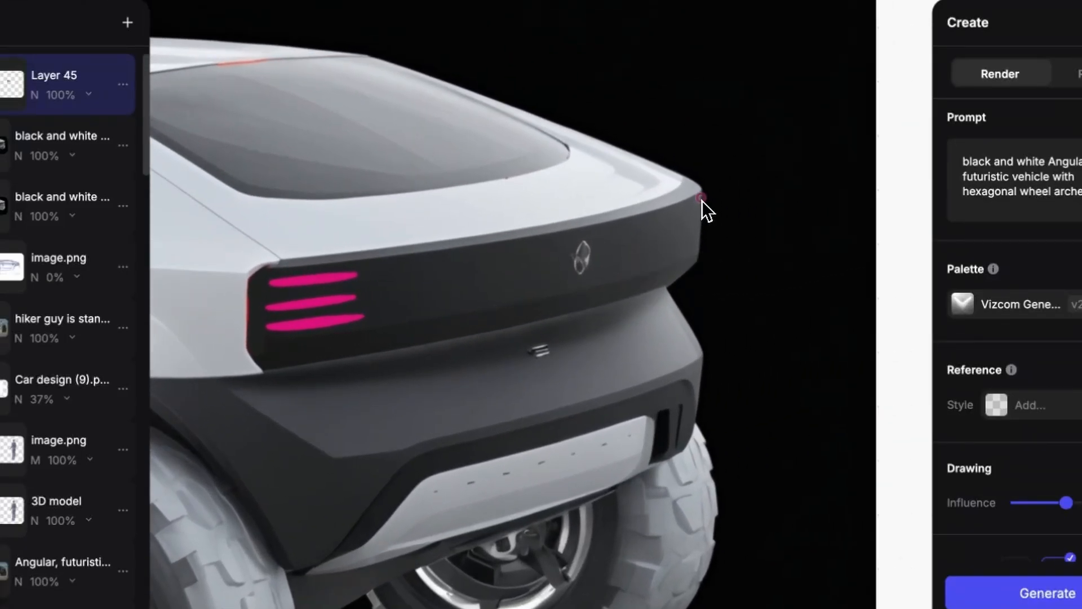
{"action": "left_click_drag", "start_coordinate": [697, 218], "coordinate": [705, 228]}
{"action": "scroll", "coordinate": [689, 278], "scroll_direction": "down", "scroll_amount": 5}
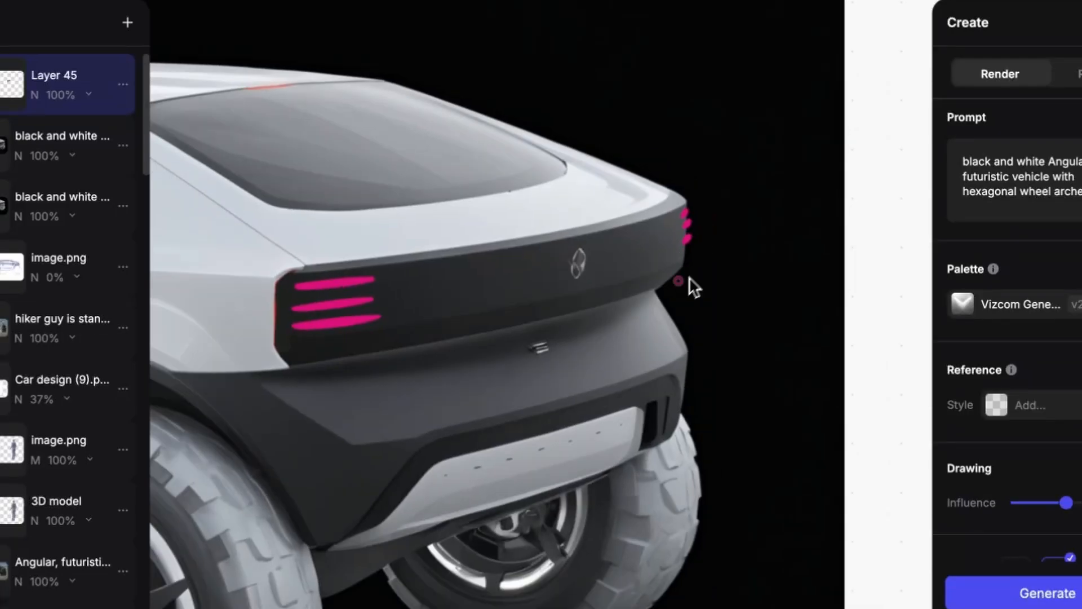
- Generate a new render of the rear view that includes the painted pink taillight stripes
{"action": "left_click_drag", "start_coordinate": [492, 310], "coordinate": [627, 311]}
{"action": "scroll", "coordinate": [609, 314], "scroll_direction": "up", "scroll_amount": 2}
{"action": "left_click_drag", "start_coordinate": [561, 318], "coordinate": [642, 299]}
{"action": "scroll", "coordinate": [620, 304], "scroll_direction": "down", "scroll_amount": 1}
{"action": "scroll", "coordinate": [629, 297], "scroll_direction": "down", "scroll_amount": 1}
{"action": "left_click", "coordinate": [1003, 597]}
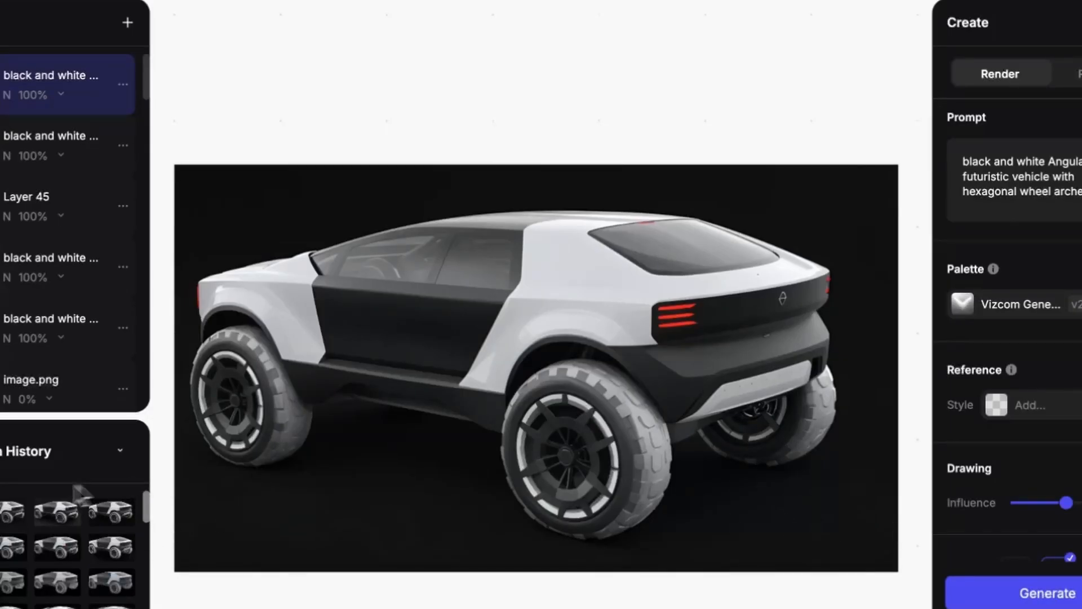
- Collapse the generation history, bring back the generated 3D model layer and rotate the car from the rear to a front view at 20mm
{"action": "left_click", "coordinate": [121, 449]}
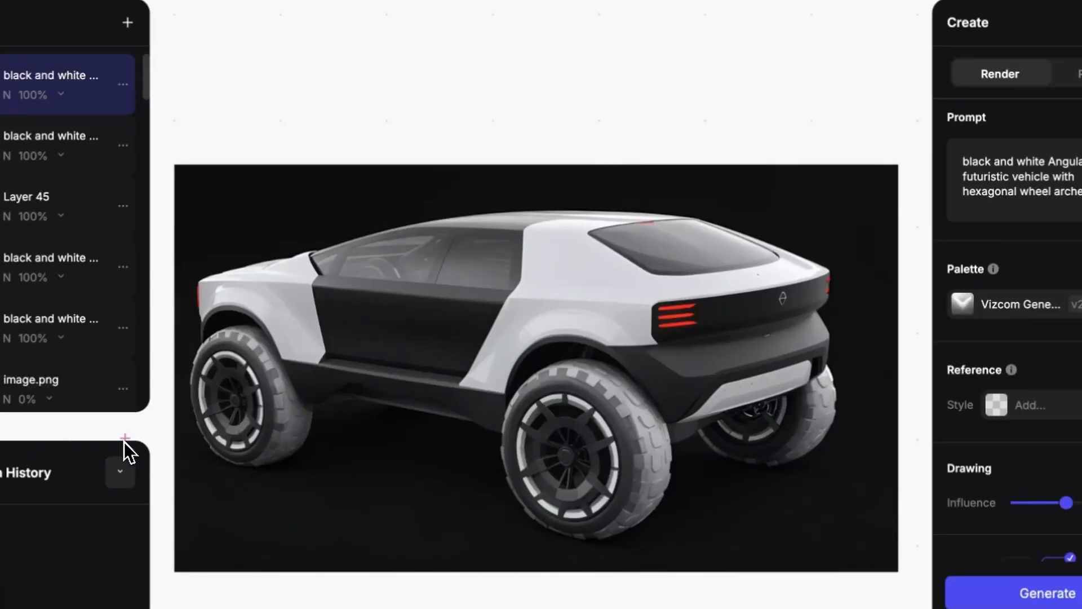
{"action": "scroll", "coordinate": [17, 278], "scroll_direction": "down", "scroll_amount": 3}
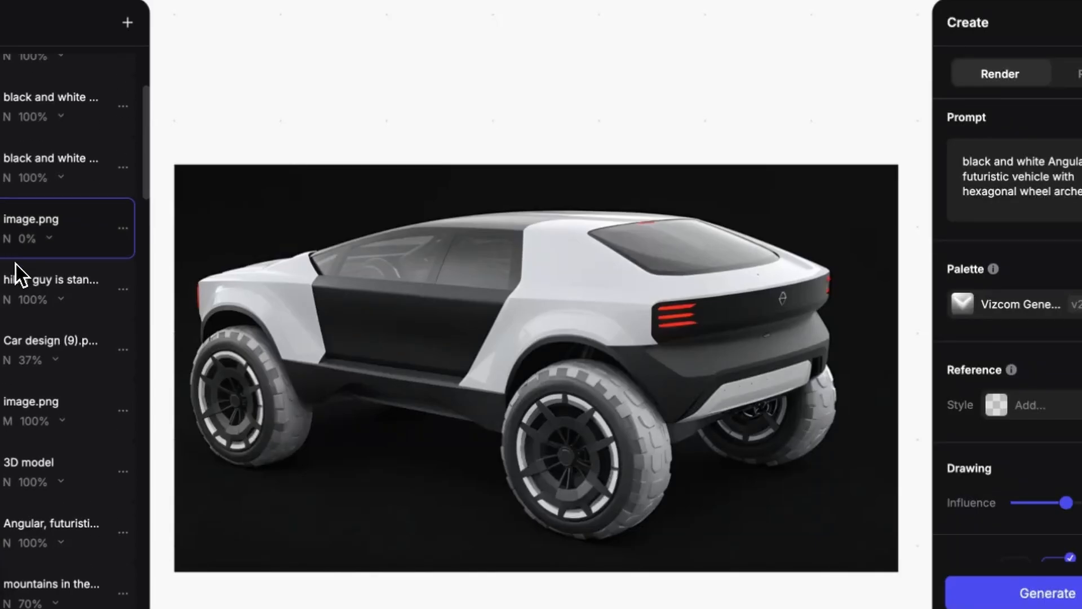
{"action": "scroll", "coordinate": [17, 274], "scroll_direction": "up", "scroll_amount": 2}
{"action": "scroll", "coordinate": [17, 275], "scroll_direction": "down", "scroll_amount": 5}
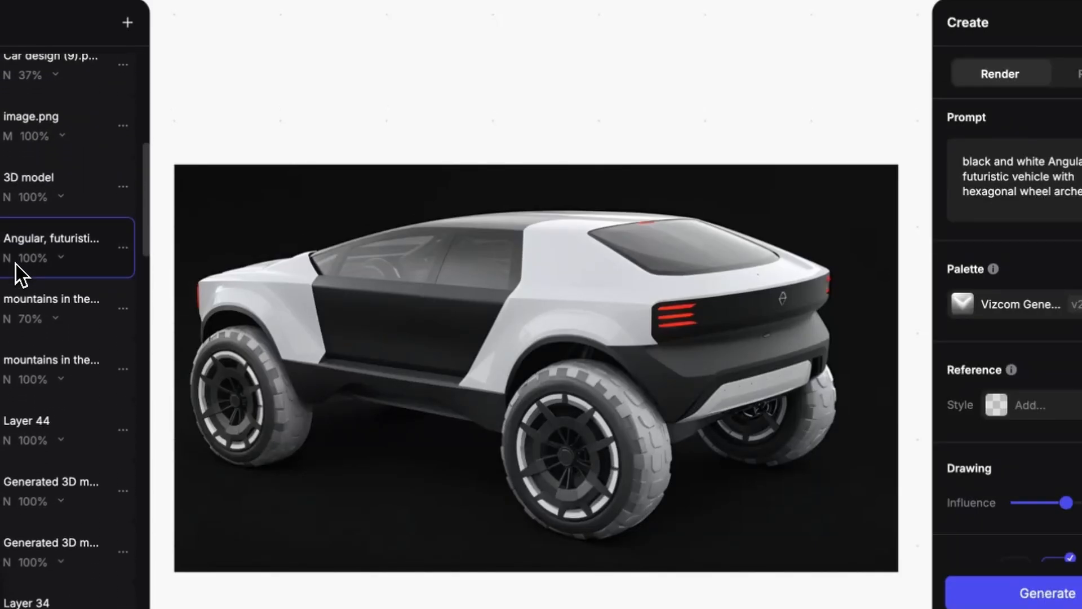
{"action": "scroll", "coordinate": [17, 275], "scroll_direction": "up", "scroll_amount": 5}
{"action": "scroll", "coordinate": [7, 271], "scroll_direction": "down", "scroll_amount": 3}
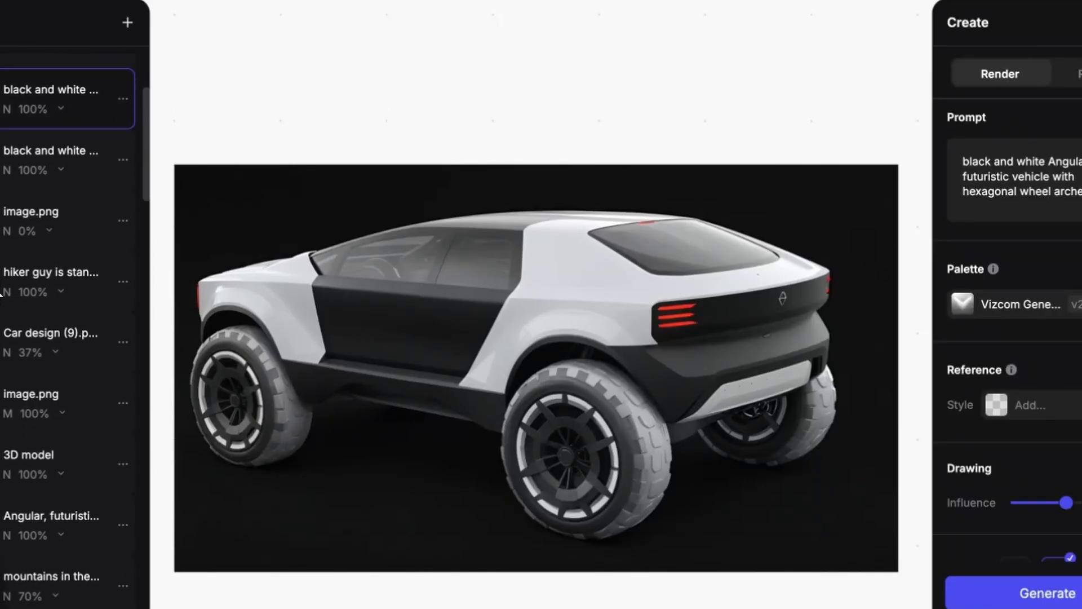
{"action": "scroll", "coordinate": [3, 282], "scroll_direction": "up", "scroll_amount": 3}
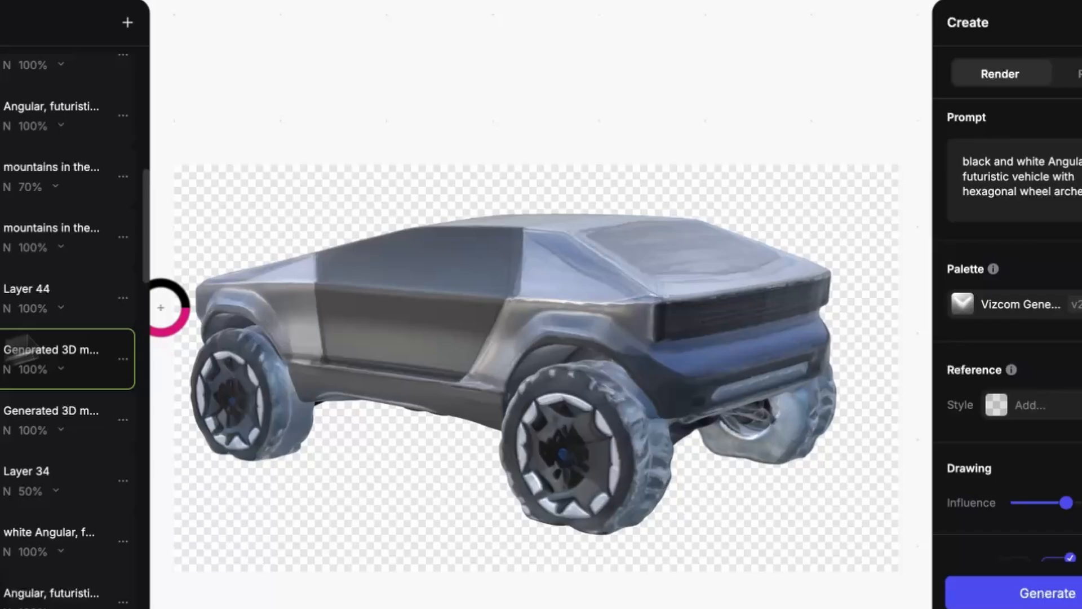
{"action": "left_click", "coordinate": [237, 236]}
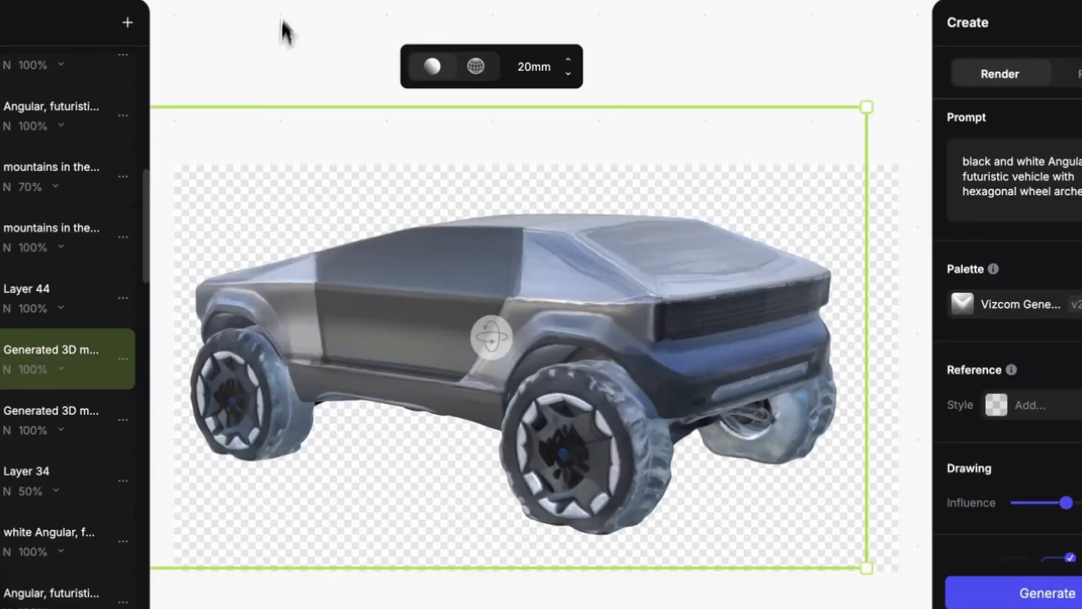
{"action": "left_click_drag", "start_coordinate": [510, 324], "coordinate": [705, 373]}
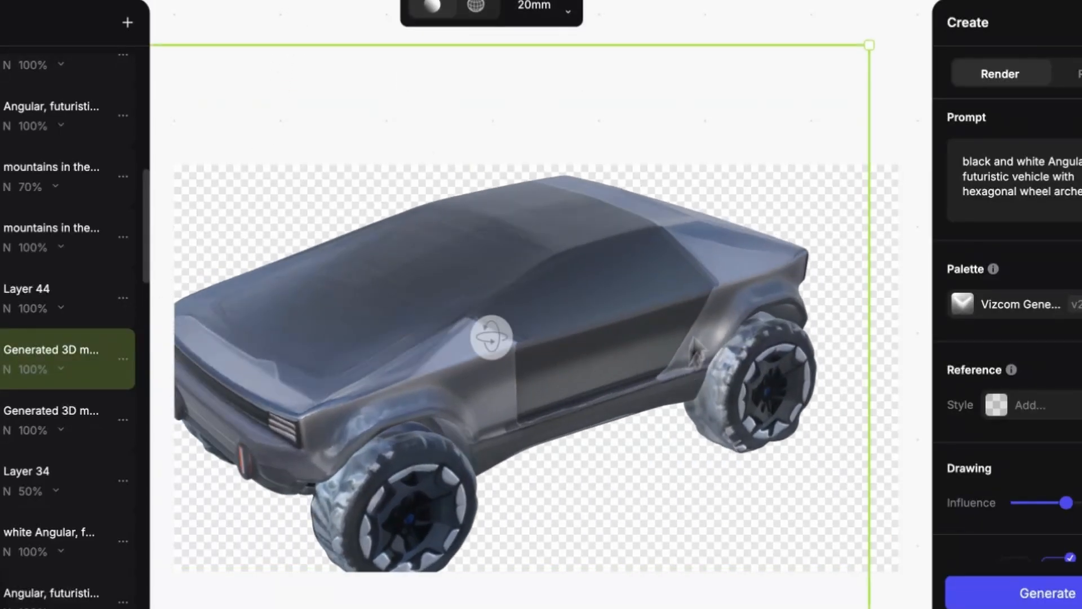
{"action": "left_click_drag", "start_coordinate": [854, 81], "coordinate": [888, 140]}
{"action": "left_click", "coordinate": [568, 82]}
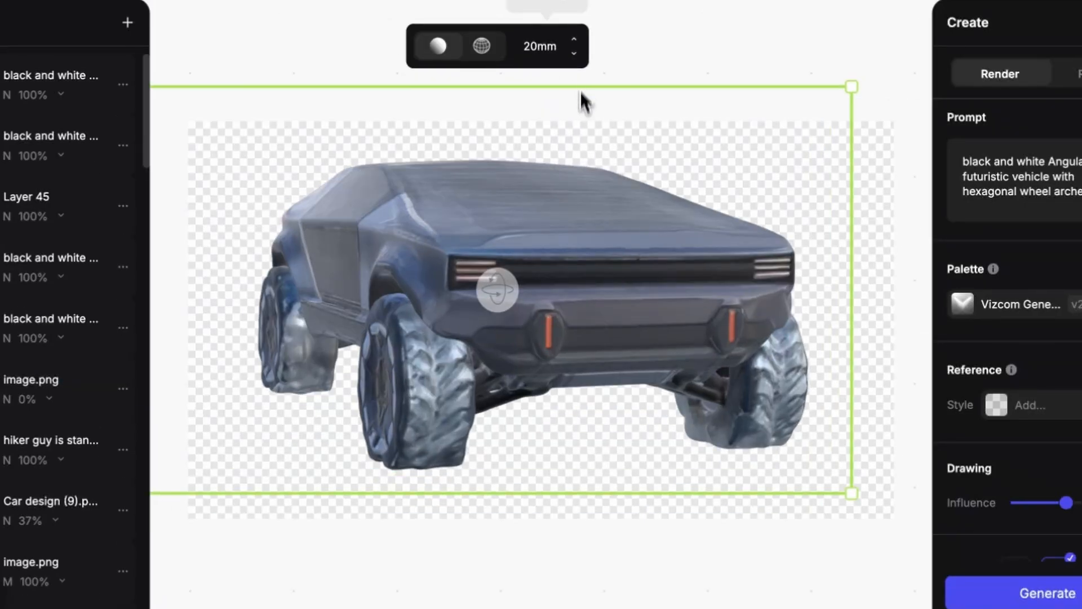
- Rotate the 3D model to a front three-quarter view with its side and front wheel prominent, and scale it to fit the canvas
{"action": "scroll", "coordinate": [572, 124], "scroll_direction": "up", "scroll_amount": 3}
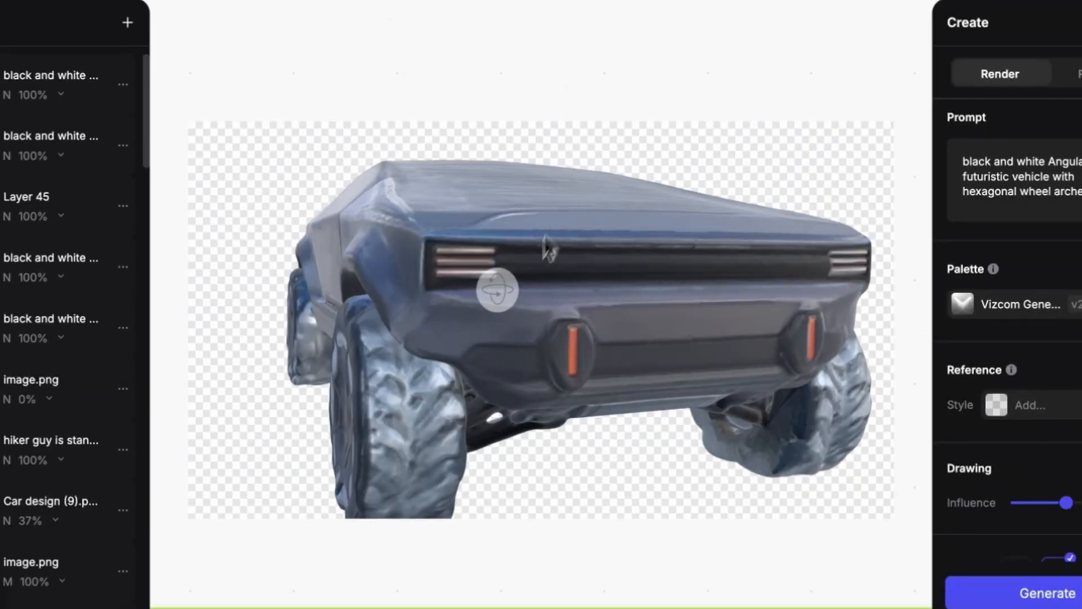
{"action": "left_click_drag", "start_coordinate": [497, 290], "coordinate": [549, 290]}
{"action": "scroll", "coordinate": [549, 290], "scroll_direction": "down", "scroll_amount": 2}
{"action": "left_click_drag", "start_coordinate": [901, 5], "coordinate": [817, 88]}
{"action": "left_click_drag", "start_coordinate": [503, 289], "coordinate": [544, 294]}
{"action": "left_click_drag", "start_coordinate": [637, 275], "coordinate": [637, 257]}
{"action": "left_click_drag", "start_coordinate": [510, 277], "coordinate": [505, 277]}
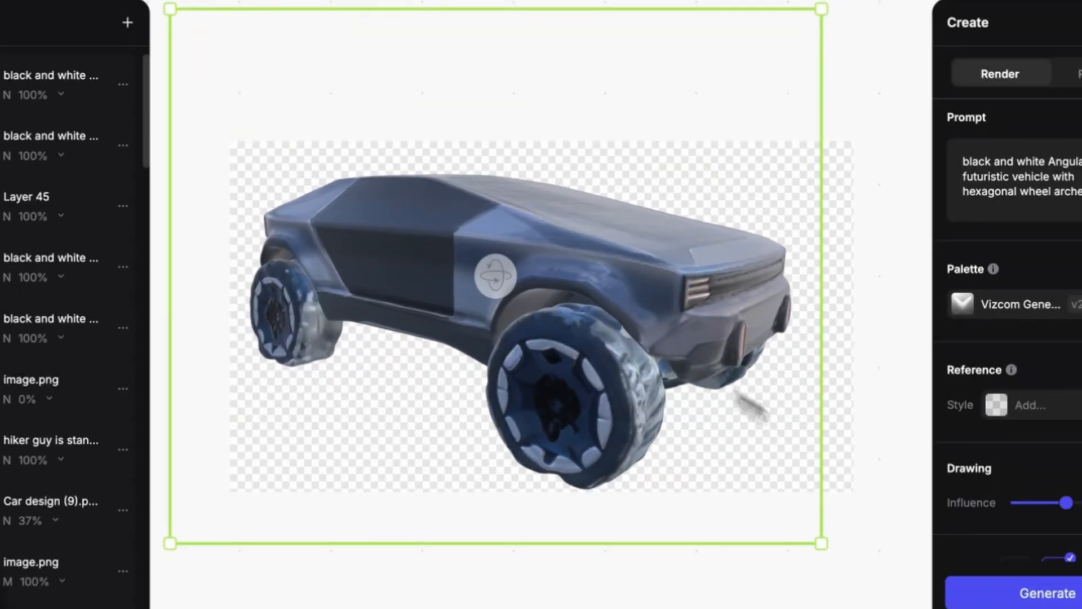
- Generate a black and white render of the front three-quarter view, and generate further variants from that result
{"action": "left_click", "coordinate": [1047, 586]}
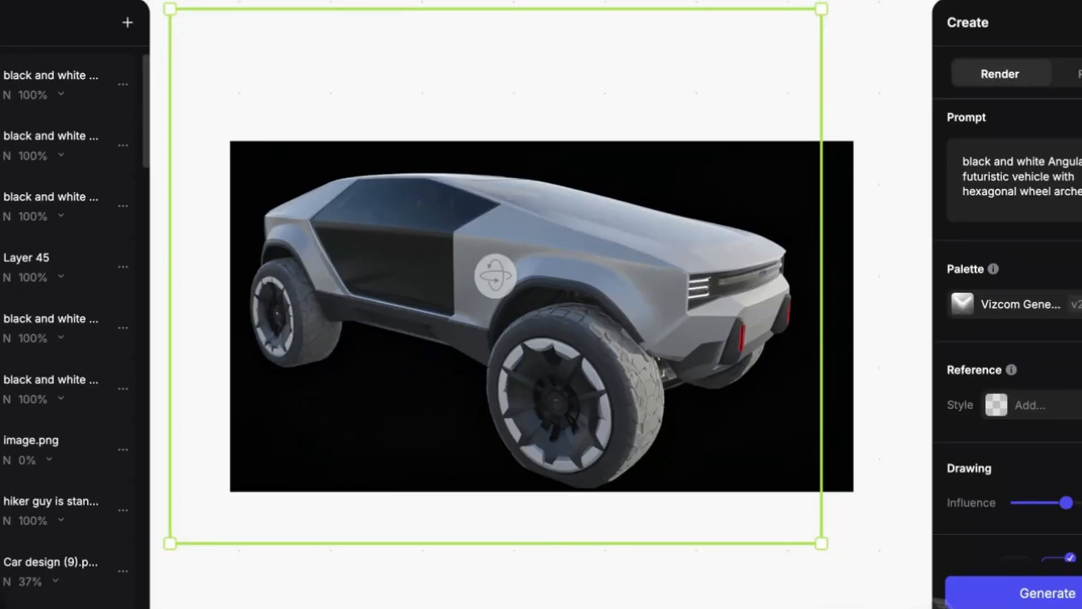
{"action": "left_click", "coordinate": [1049, 594]}
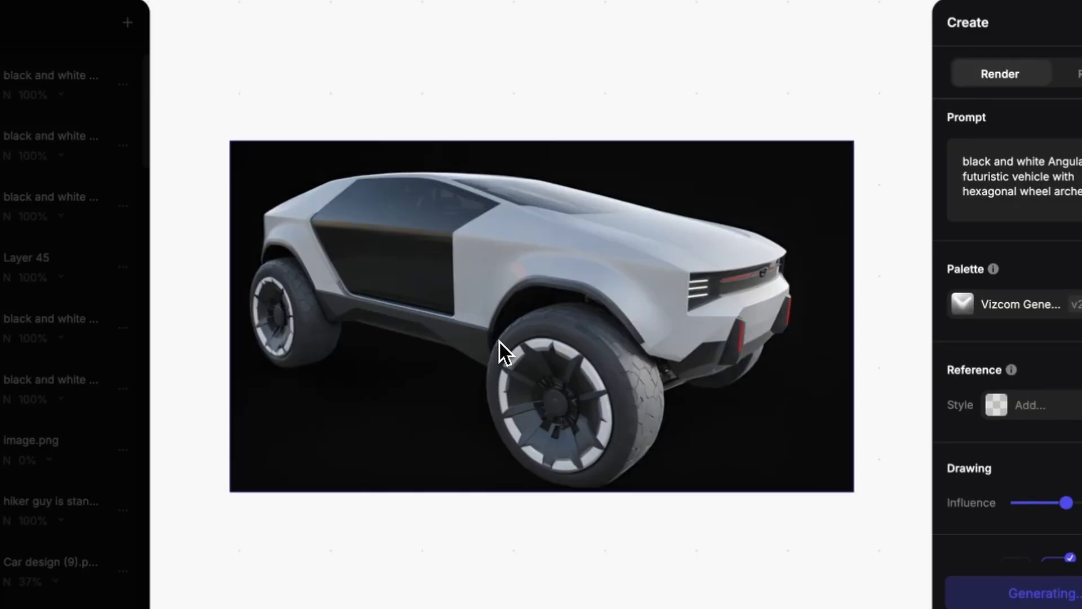
{"action": "scroll", "coordinate": [472, 301], "scroll_direction": "up", "scroll_amount": 2}
{"action": "scroll", "coordinate": [473, 302], "scroll_direction": "down", "scroll_amount": 1}
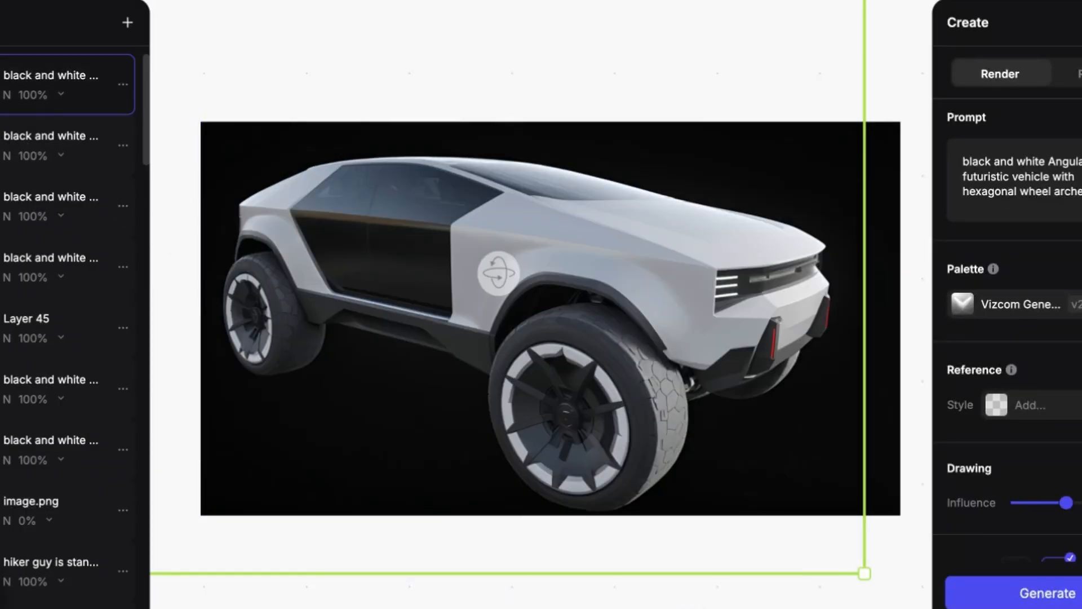
- Copy the front three-quarter render layer and paste it onto the workbench as a separate image beside Image 1
{"action": "right_click", "coordinate": [67, 90]}
{"action": "left_click", "coordinate": [556, 72]}
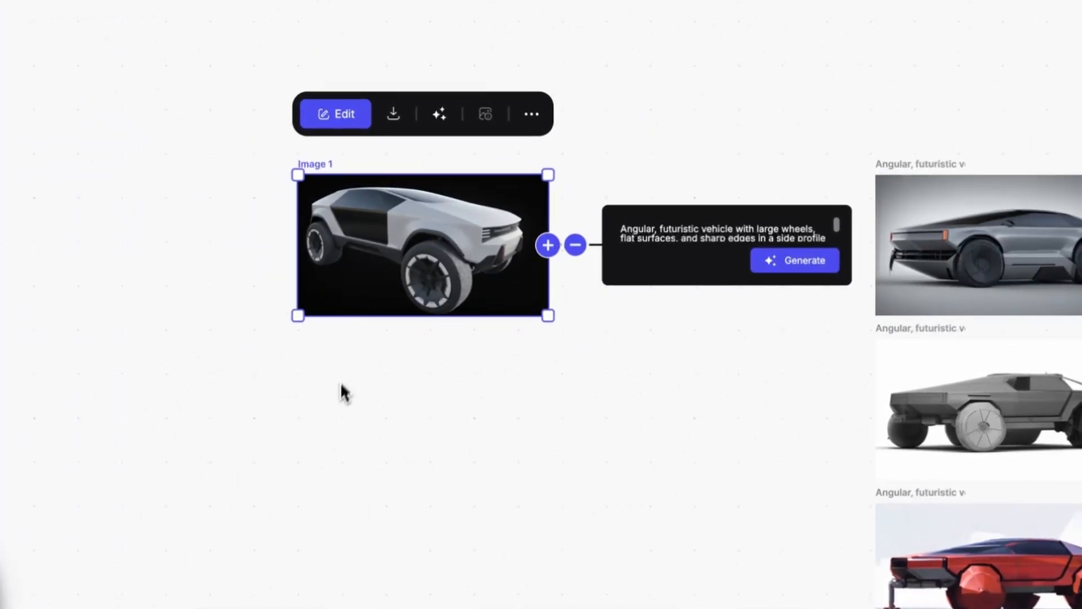
{"action": "left_click_drag", "start_coordinate": [341, 385], "coordinate": [544, 274]}
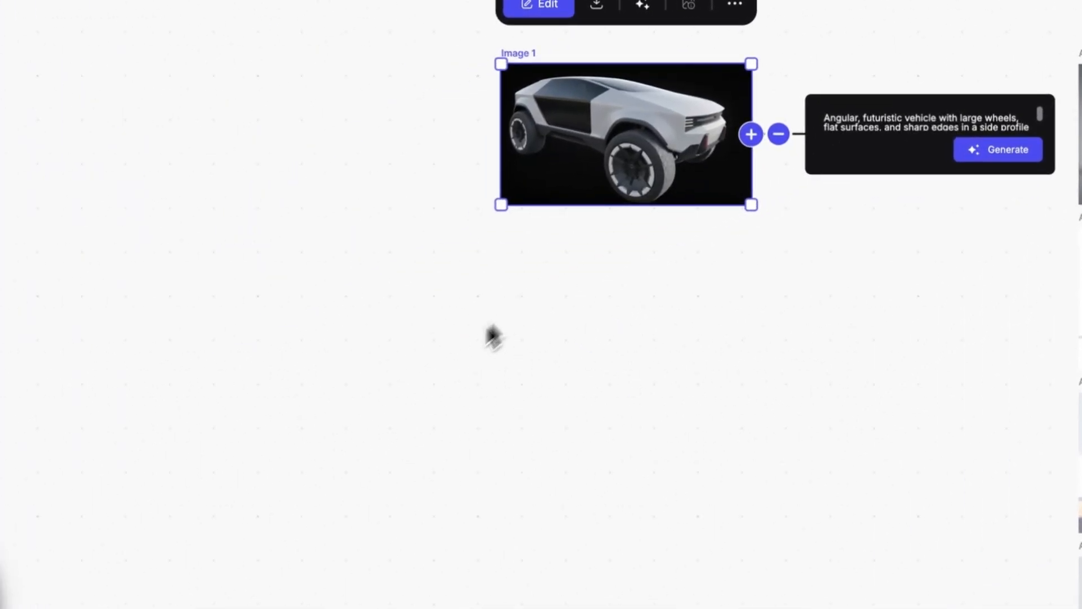
{"action": "key", "text": "super+v"}
{"action": "left_click_drag", "start_coordinate": [546, 313], "coordinate": [272, 325]}
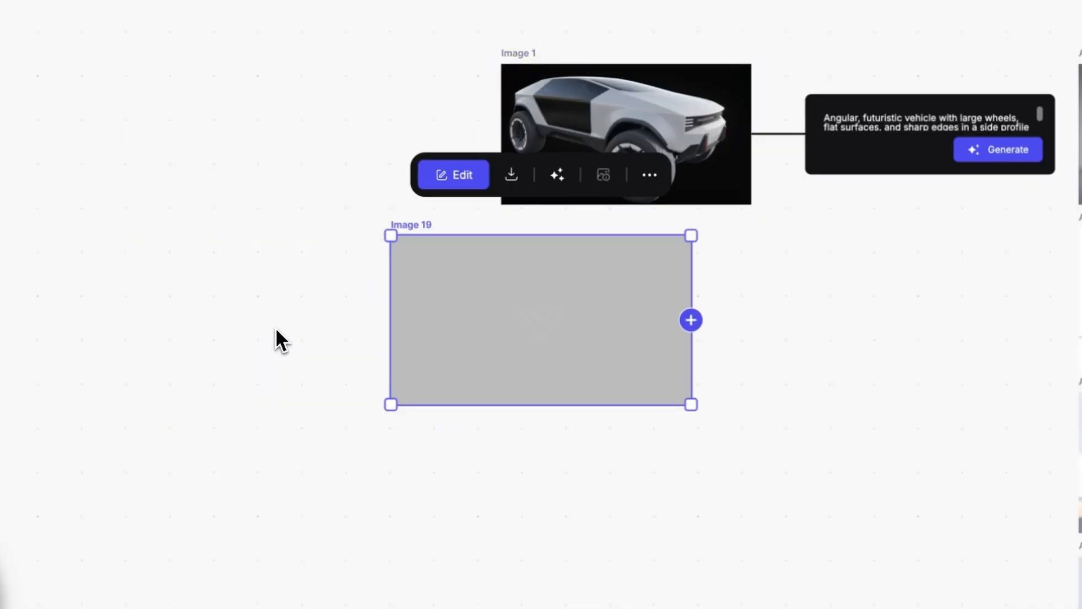
{"action": "left_click_drag", "start_coordinate": [570, 311], "coordinate": [218, 319]}
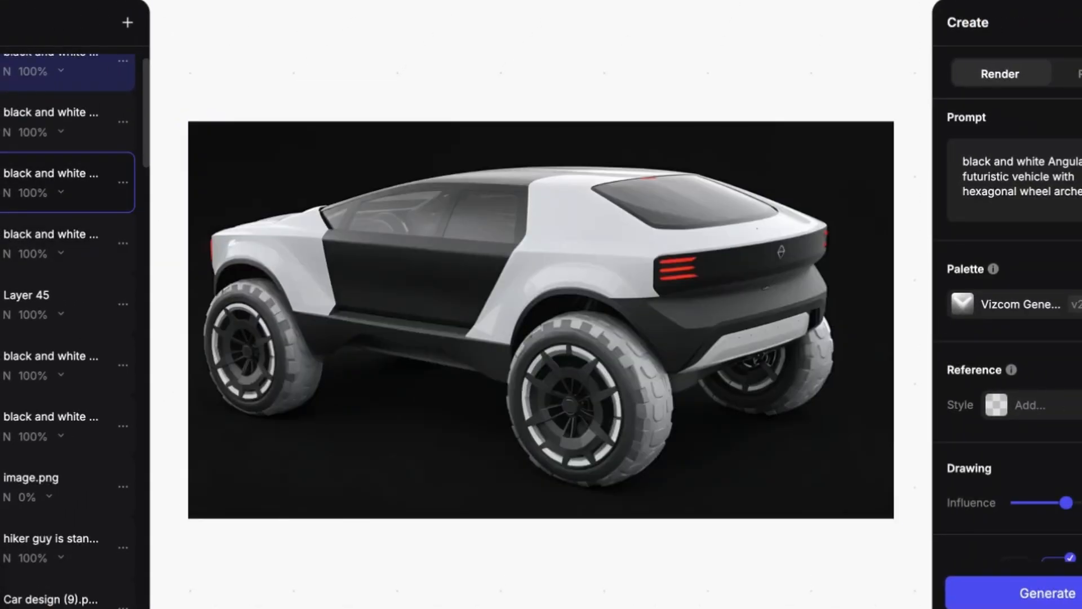
- Copy the rear view render layer, paste it onto the workbench as another image, and align it directly below the pasted front view
{"action": "right_click", "coordinate": [51, 182]}
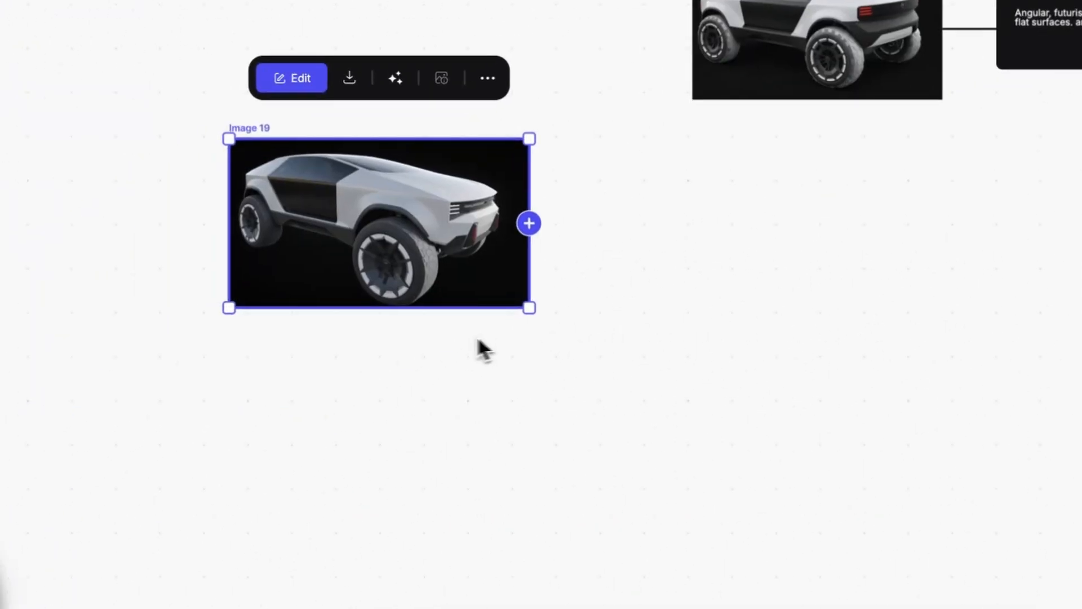
{"action": "key", "text": "super+v"}
{"action": "left_click_drag", "start_coordinate": [529, 308], "coordinate": [374, 411]}
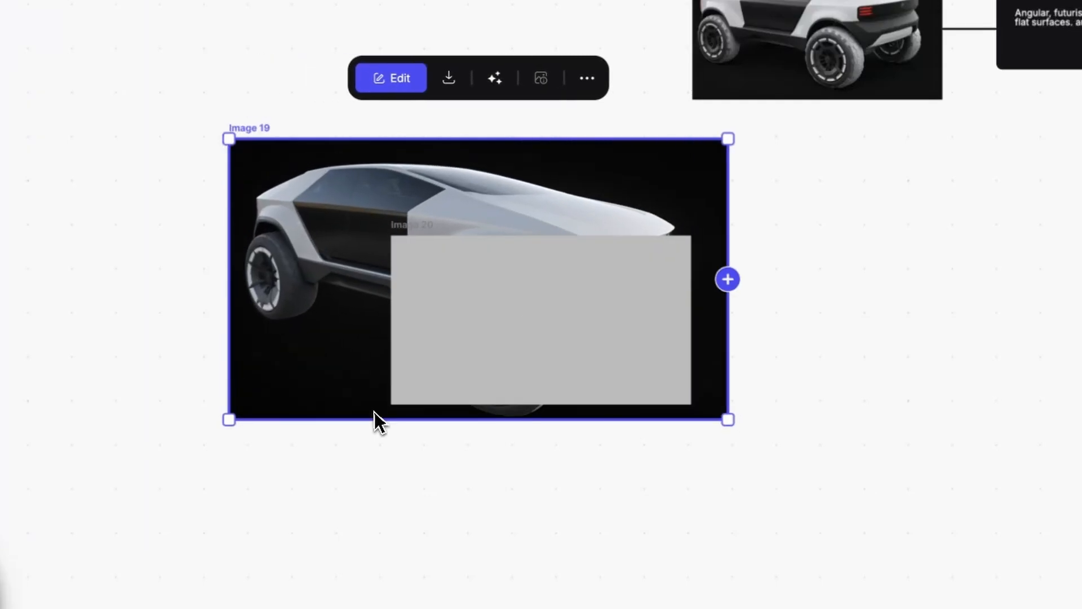
{"action": "key", "text": "super+z"}
{"action": "left_click_drag", "start_coordinate": [521, 327], "coordinate": [358, 417]}
{"action": "left_click", "coordinate": [653, 371]}
{"action": "scroll", "coordinate": [346, 345], "scroll_direction": "up", "scroll_amount": 10}
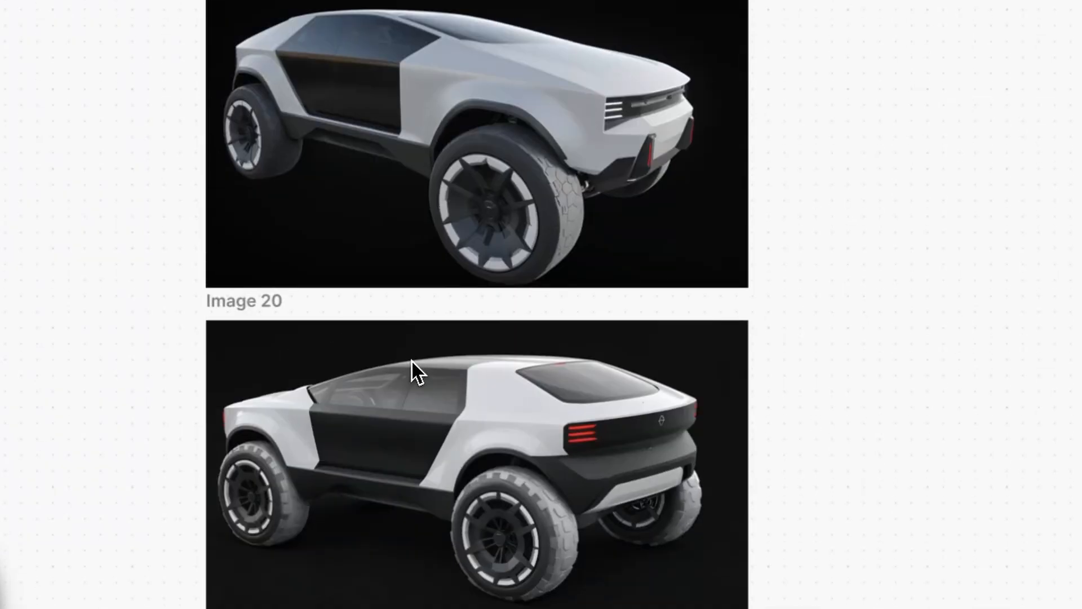
- Move Image 1 closer to the pasted front view so it sits beside it on the workbench
{"action": "scroll", "coordinate": [411, 361], "scroll_direction": "down", "scroll_amount": 2}
{"action": "scroll", "coordinate": [462, 354], "scroll_direction": "up", "scroll_amount": 2}
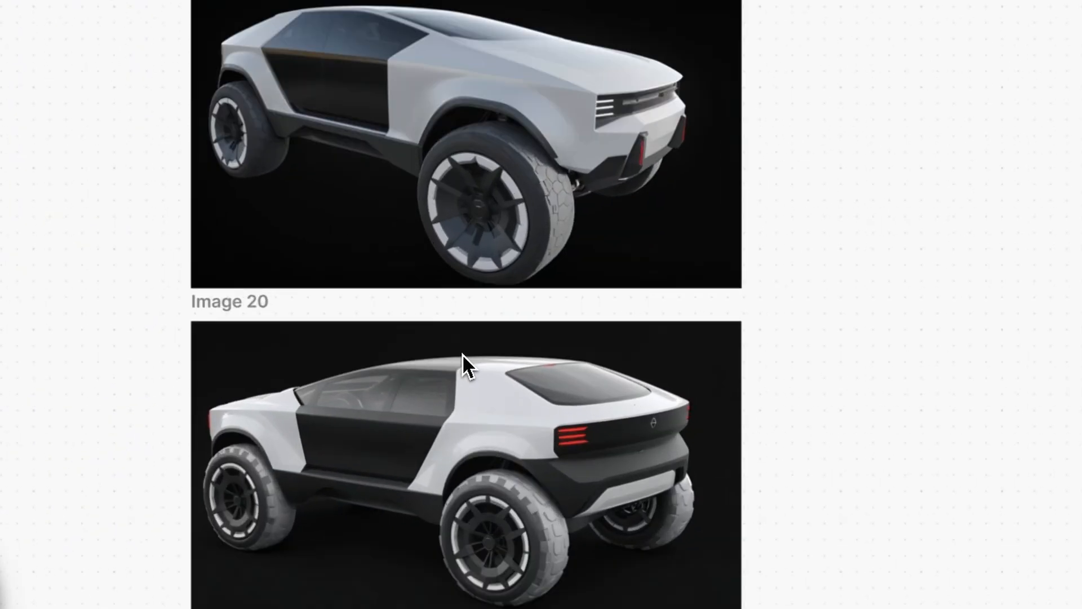
{"action": "scroll", "coordinate": [462, 354], "scroll_direction": "down", "scroll_amount": 4}
{"action": "scroll", "coordinate": [462, 251], "scroll_direction": "up", "scroll_amount": 4}
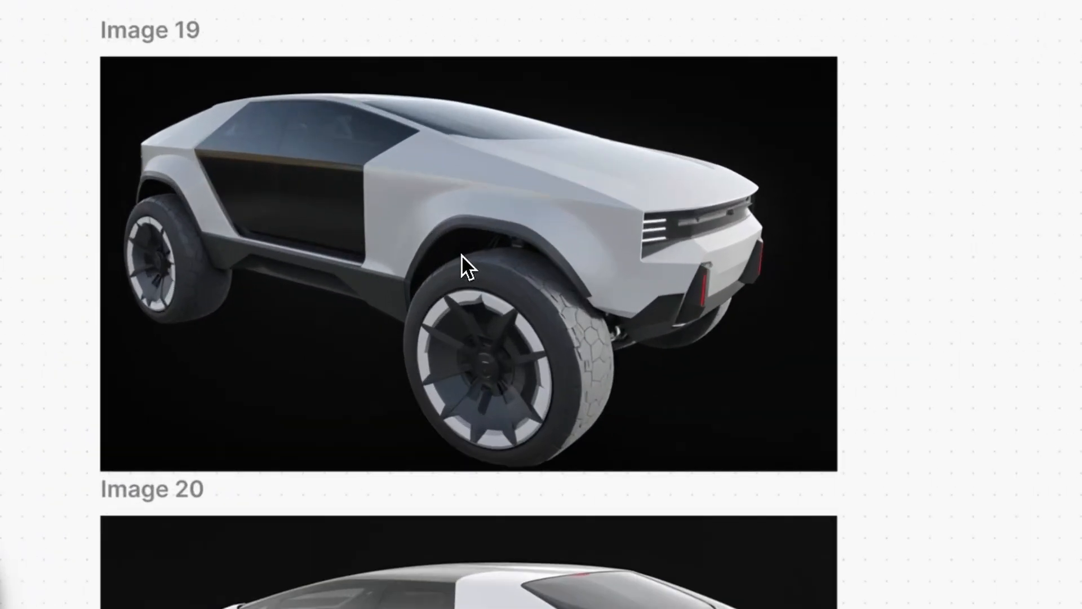
{"action": "scroll", "coordinate": [461, 255], "scroll_direction": "down", "scroll_amount": 3}
{"action": "scroll", "coordinate": [461, 304], "scroll_direction": "right", "scroll_amount": 3}
{"action": "scroll", "coordinate": [461, 305], "scroll_direction": "up", "scroll_amount": 2}
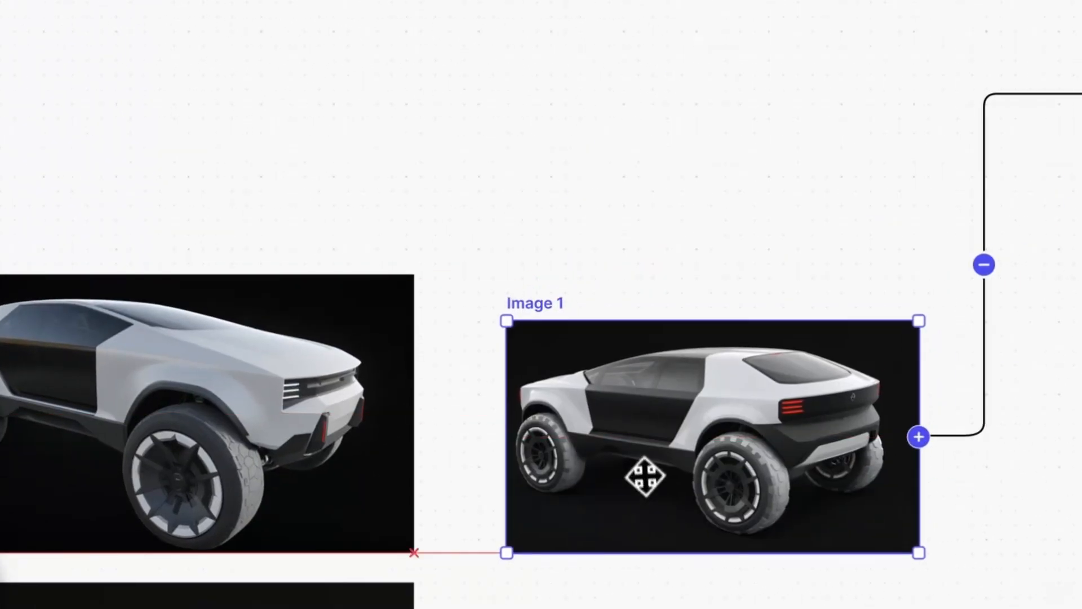
{"action": "left_click_drag", "start_coordinate": [645, 476], "coordinate": [623, 475]}
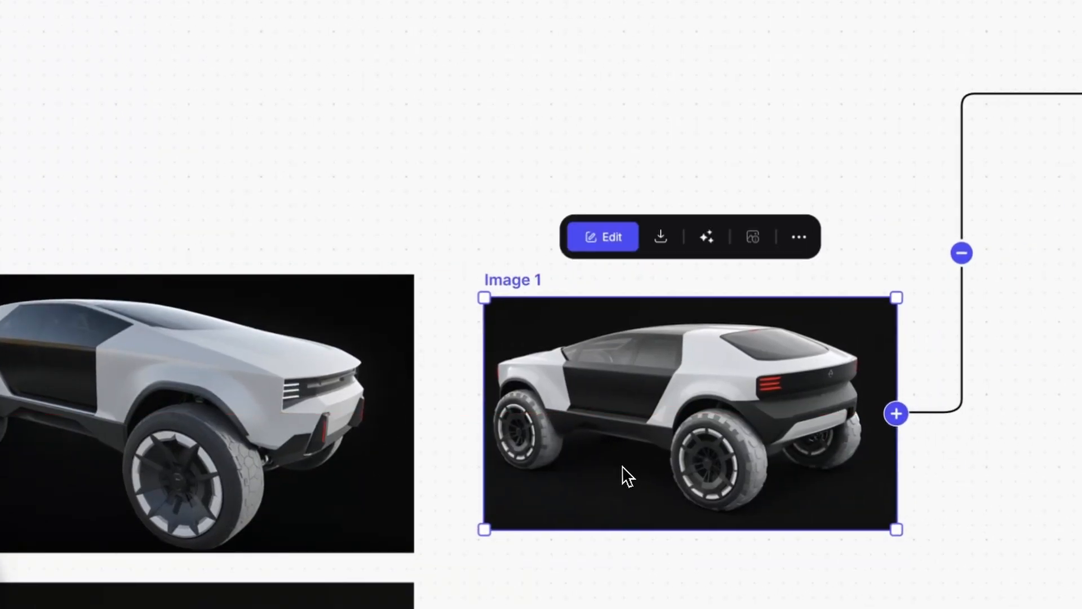
- Open Image 1 for editing and bring back the mountain scene with the human silhouette
{"action": "double_click", "coordinate": [623, 476]}
{"action": "scroll", "coordinate": [28, 338], "scroll_direction": "down", "scroll_amount": 5}
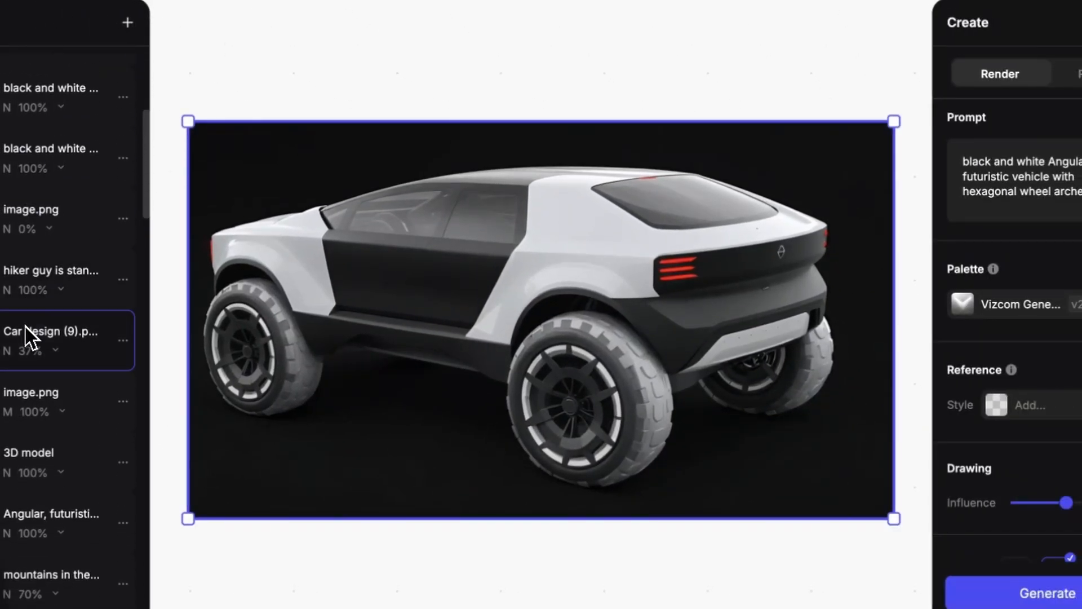
{"action": "scroll", "coordinate": [33, 277], "scroll_direction": "down", "scroll_amount": 4}
{"action": "left_click", "coordinate": [34, 281]}
{"action": "scroll", "coordinate": [34, 279], "scroll_direction": "up", "scroll_amount": 3}
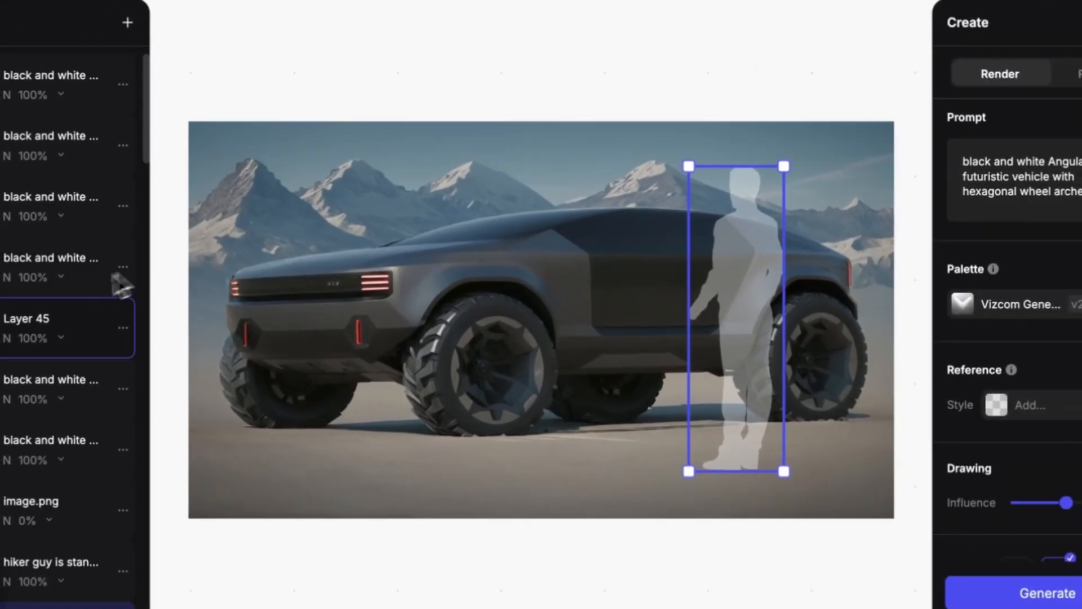
- Show the generated 3D model alone, set its focal length to 30mm, and turn it to an enlarged front three-quarter view
{"action": "scroll", "coordinate": [42, 306], "scroll_direction": "down", "scroll_amount": 5}
{"action": "scroll", "coordinate": [42, 306], "scroll_direction": "down", "scroll_amount": 8}
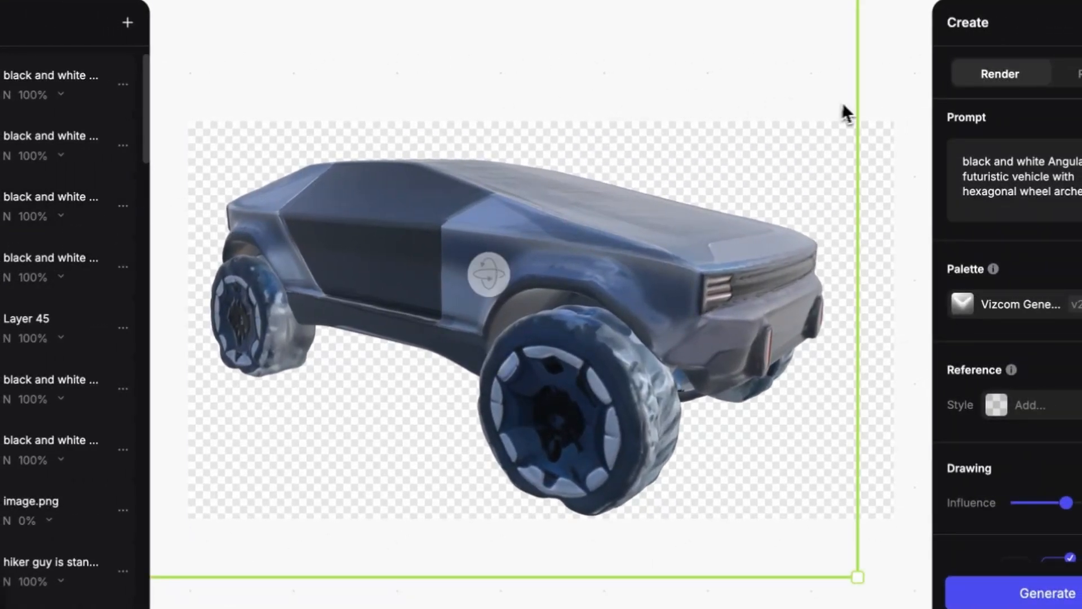
{"action": "scroll", "coordinate": [842, 102], "scroll_direction": "down", "scroll_amount": 5}
{"action": "left_click", "coordinate": [564, 20]}
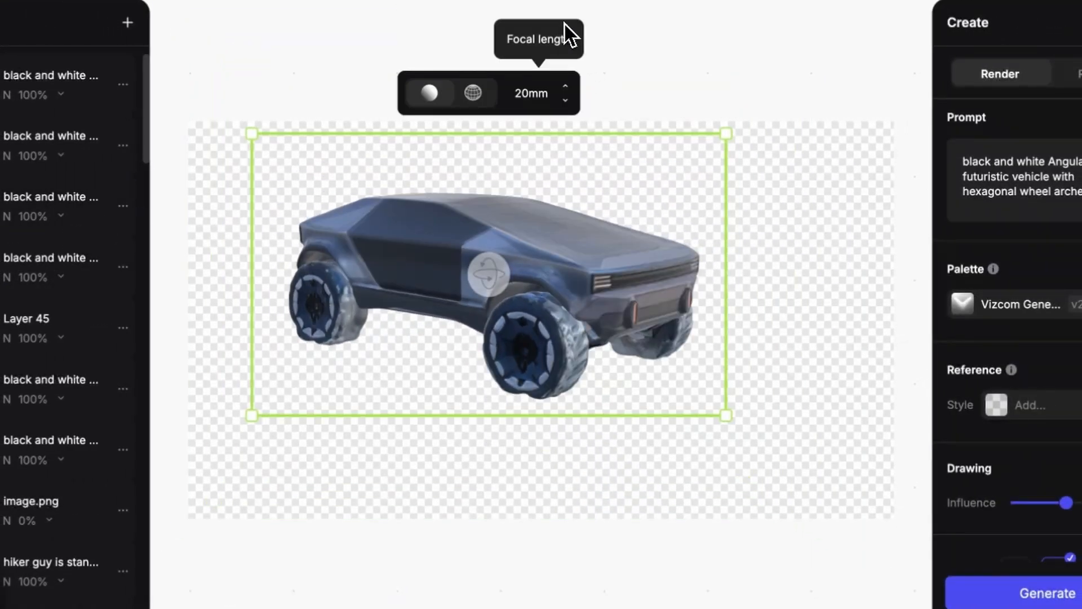
{"action": "left_click", "coordinate": [567, 86]}
{"action": "left_click_drag", "start_coordinate": [488, 274], "coordinate": [379, 307]}
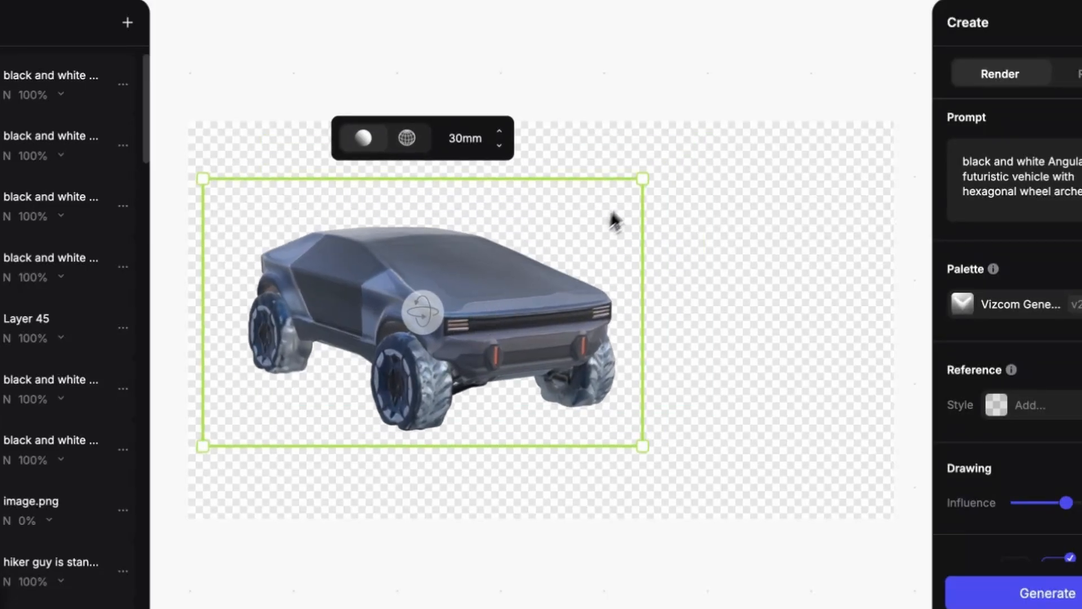
{"action": "left_click_drag", "start_coordinate": [642, 177], "coordinate": [794, 139]}
- Shift the 3D model toward the canvas's lower right and duplicate its generated 3D model layer
{"action": "scroll", "coordinate": [107, 358], "scroll_direction": "down", "scroll_amount": 5}
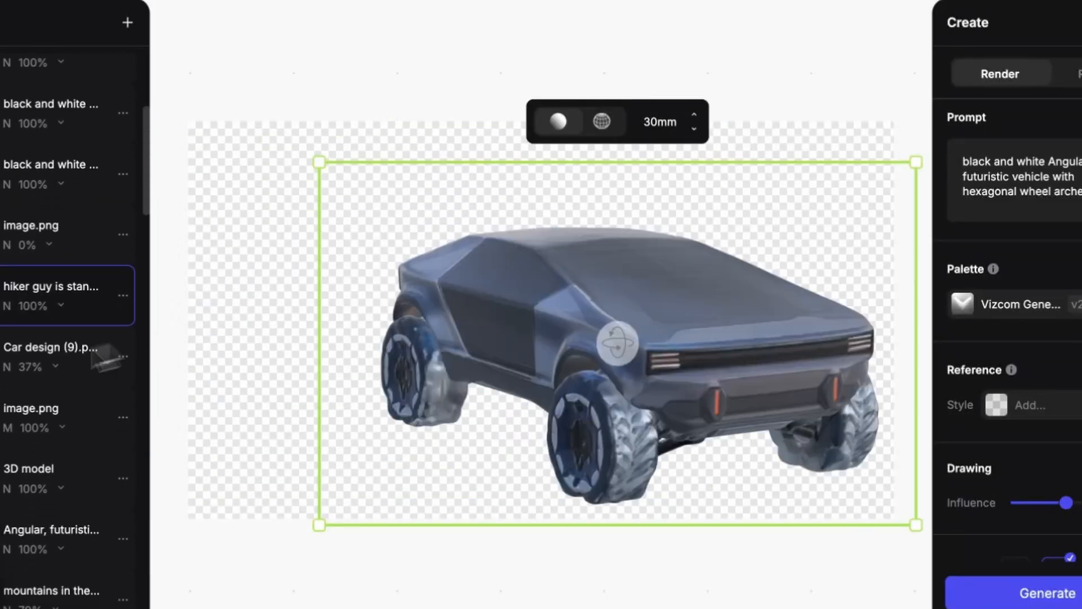
{"action": "scroll", "coordinate": [9, 347], "scroll_direction": "down", "scroll_amount": 5}
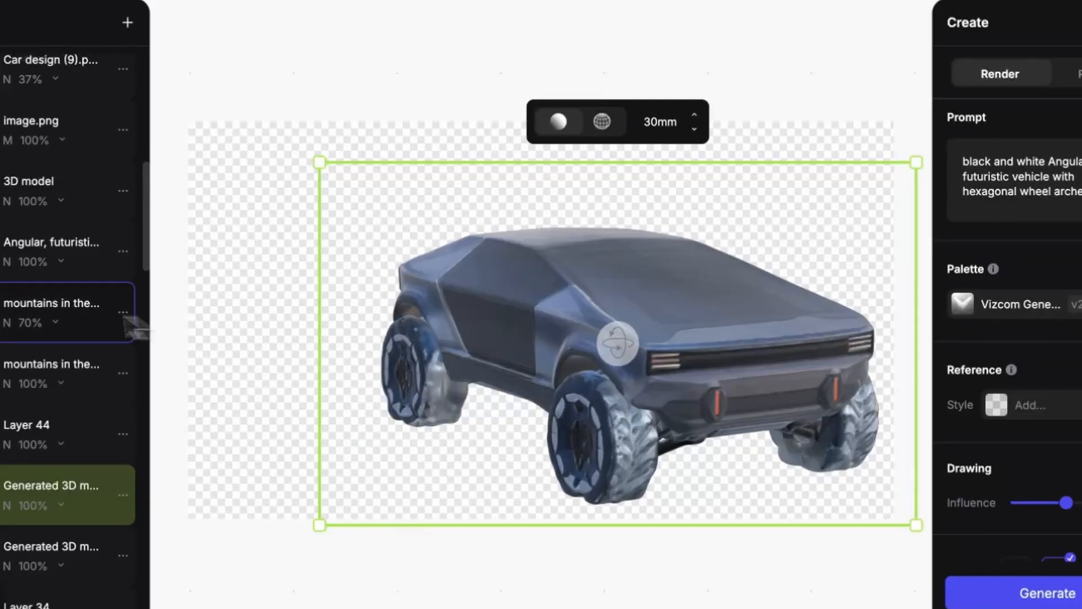
{"action": "scroll", "coordinate": [29, 304], "scroll_direction": "down", "scroll_amount": 2}
{"action": "left_click", "coordinate": [123, 376]}
{"action": "left_click", "coordinate": [237, 306]}
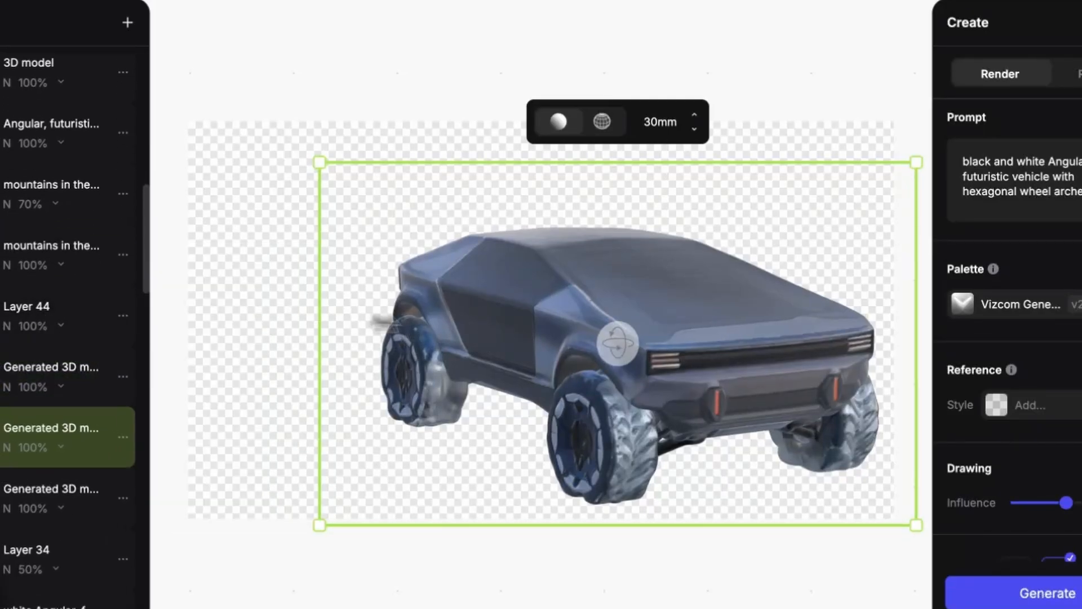
- Place one 3D model copy at the canvas's upper left behind the other, rotated to a rear three-quarter view and scaled down
{"action": "left_click_drag", "start_coordinate": [558, 326], "coordinate": [457, 268]}
{"action": "left_click", "coordinate": [170, 247]}
{"action": "left_click_drag", "start_coordinate": [167, 238], "coordinate": [177, 258]}
{"action": "left_click_drag", "start_coordinate": [486, 256], "coordinate": [442, 179]}
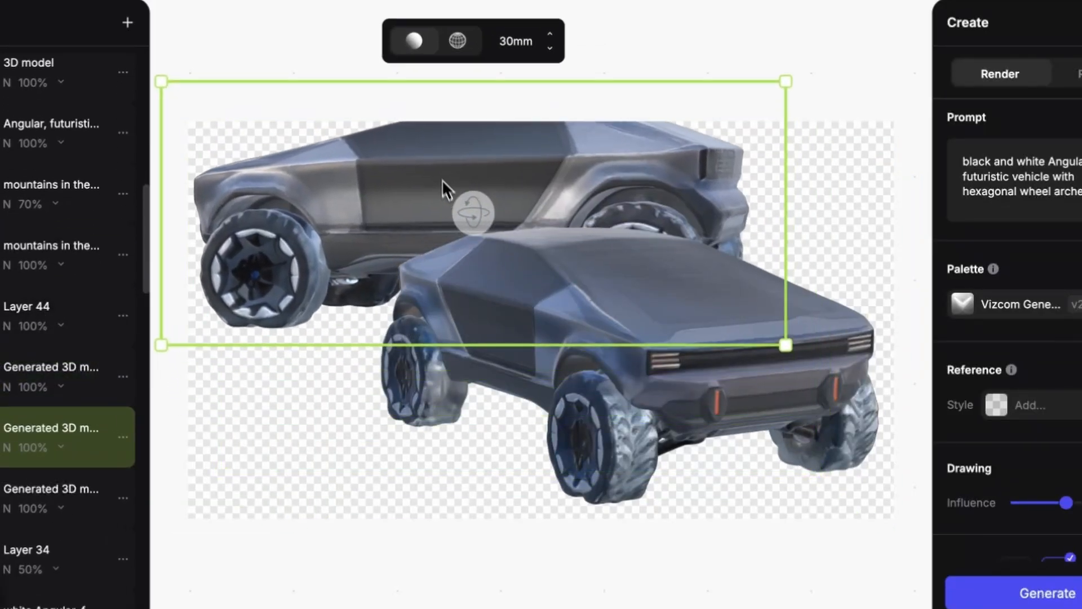
{"action": "left_click_drag", "start_coordinate": [474, 212], "coordinate": [479, 236]}
{"action": "left_click_drag", "start_coordinate": [773, 115], "coordinate": [630, 203]}
{"action": "left_click_drag", "start_coordinate": [463, 244], "coordinate": [410, 210]}
{"action": "left_click_drag", "start_coordinate": [403, 220], "coordinate": [413, 242]}
- Rotate the foreground 3D model so its front faces the opposite side, and nudge it slightly lower on the canvas
{"action": "left_click", "coordinate": [679, 334]}
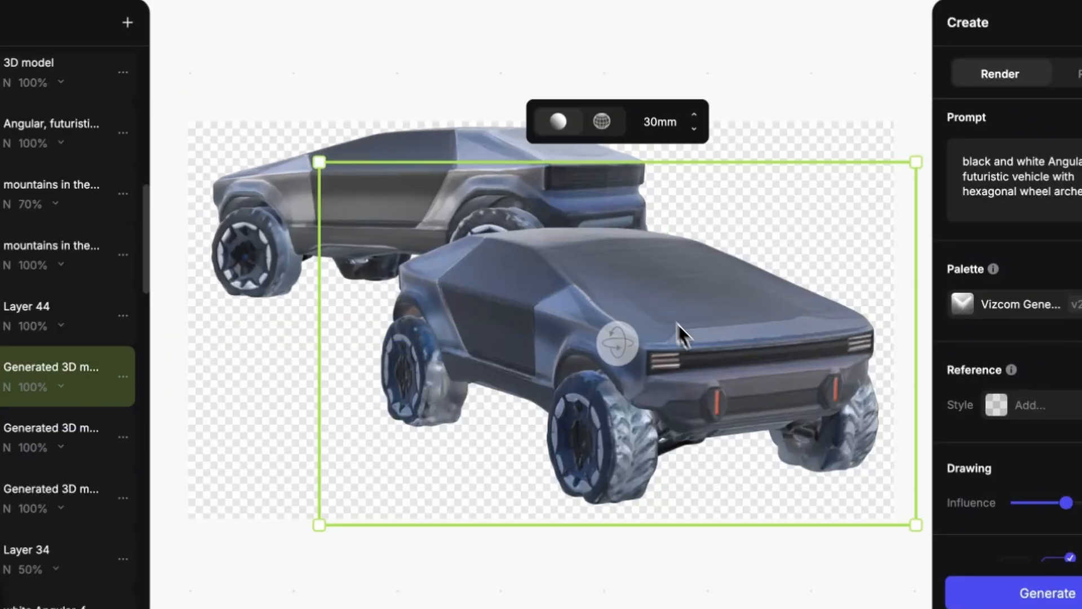
{"action": "left_click_drag", "start_coordinate": [619, 344], "coordinate": [555, 344]}
{"action": "left_click_drag", "start_coordinate": [698, 332], "coordinate": [699, 342]}
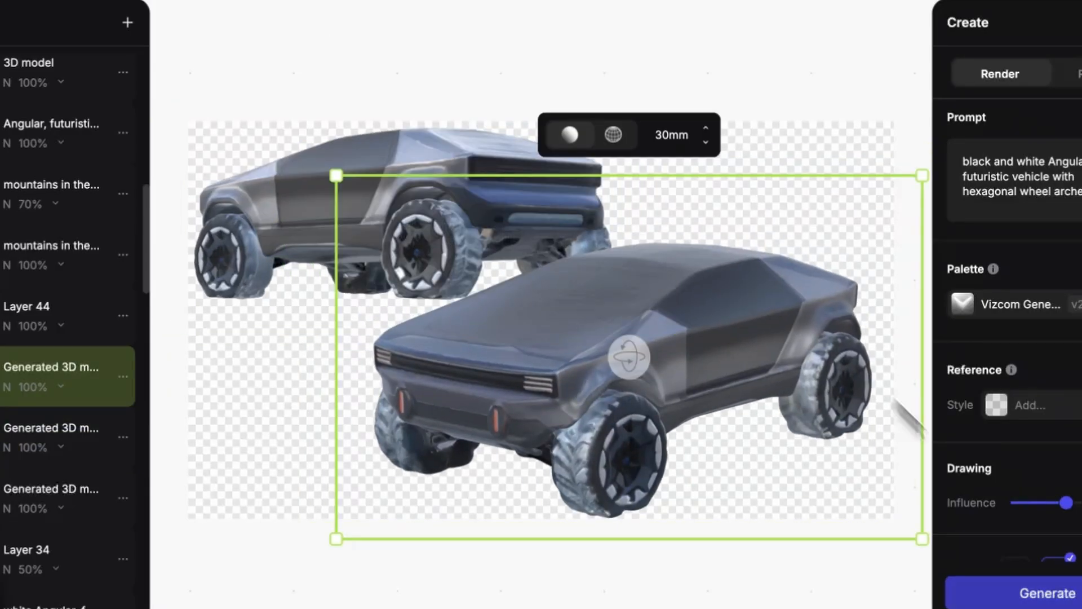
- Generate a black and white render of both 3D models together, add it to the canvas, and generate another version from it
{"action": "left_click", "coordinate": [1049, 593]}
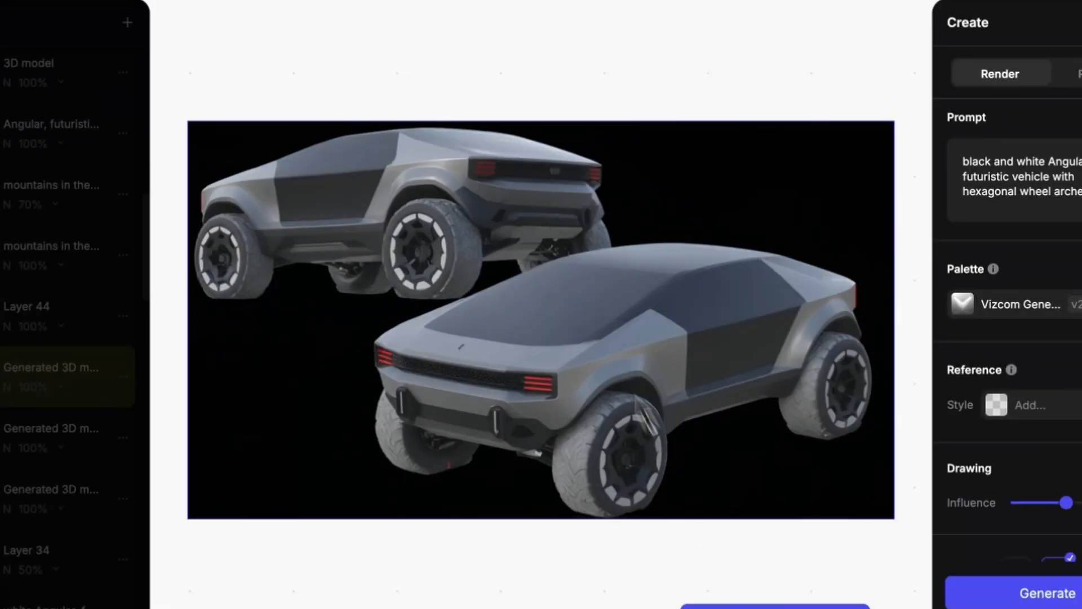
{"action": "left_click", "coordinate": [483, 184]}
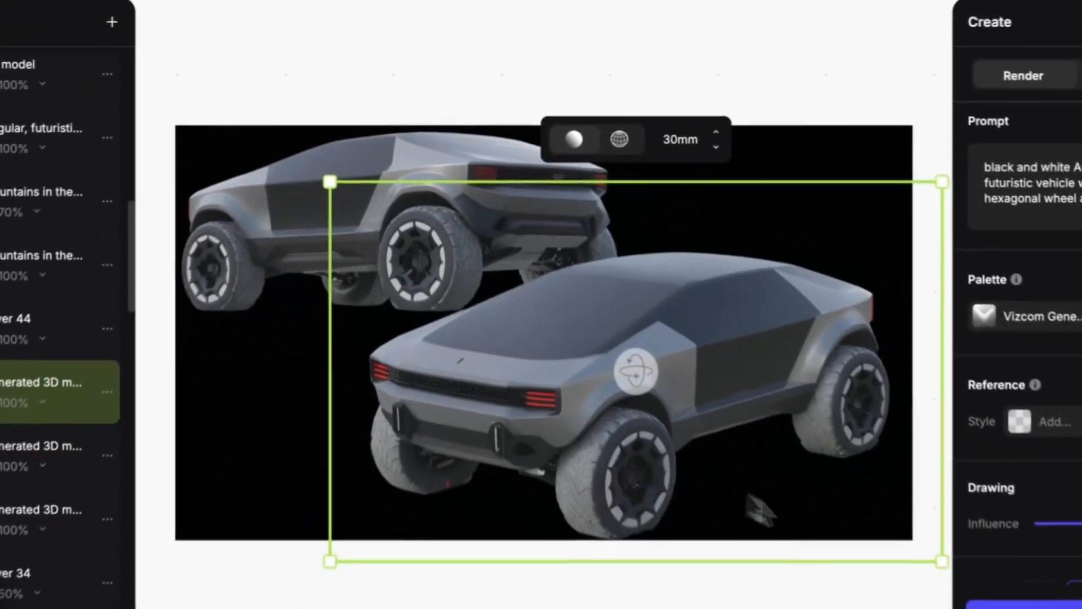
{"action": "left_click", "coordinate": [1037, 605]}
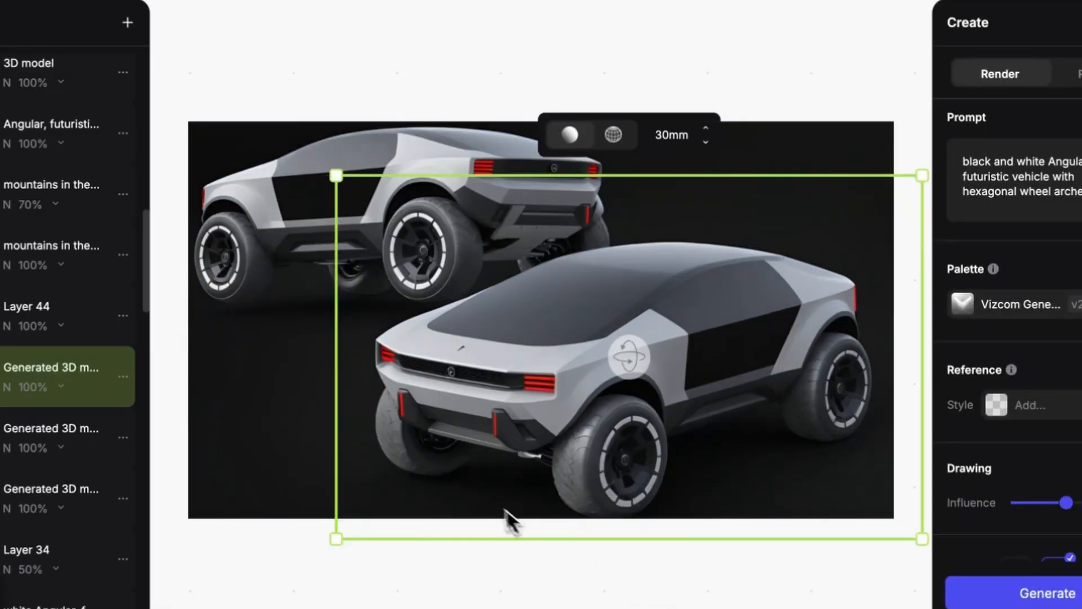
- Place the two-car render on the workbench as a separate image and restore the mountain scene in Image 1
{"action": "scroll", "coordinate": [43, 225], "scroll_direction": "up", "scroll_amount": 10}
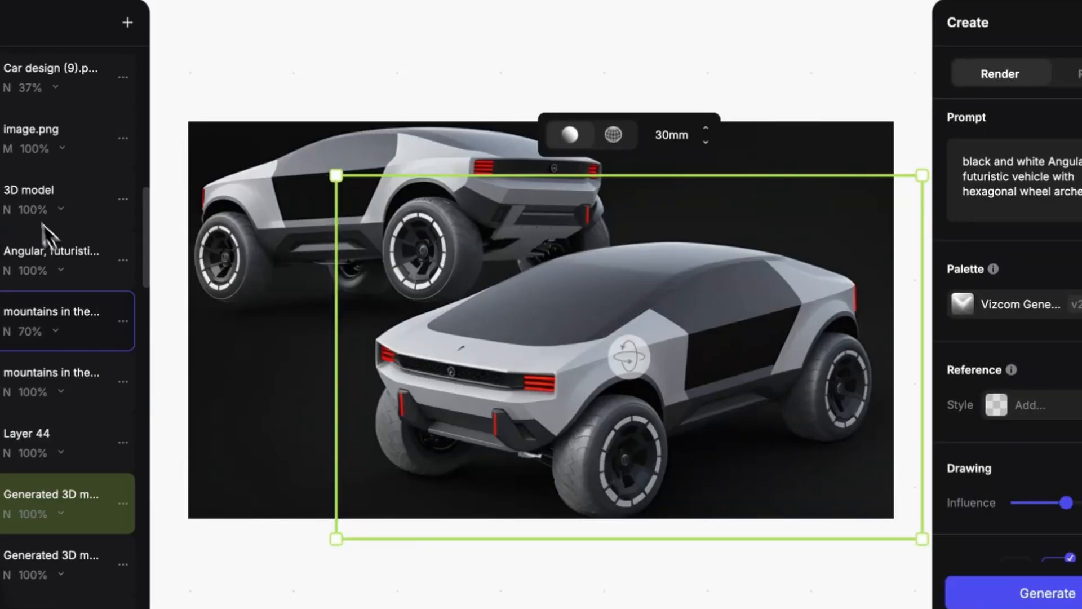
{"action": "left_click", "coordinate": [16, 85]}
{"action": "scroll", "coordinate": [8, 243], "scroll_direction": "down", "scroll_amount": 5}
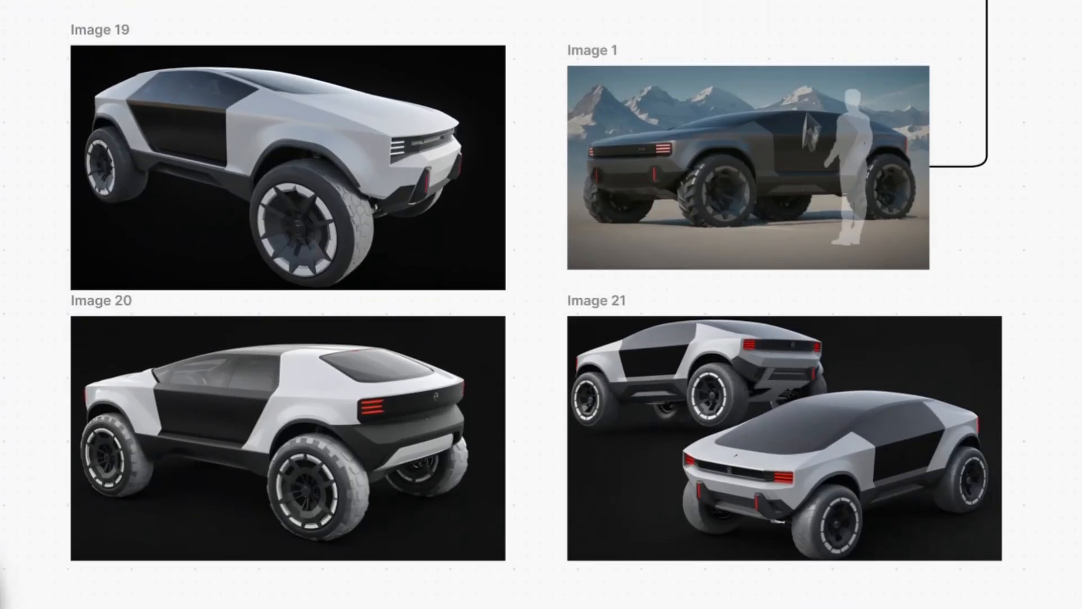
- Enlarge Image 1 on the workbench to match the width of the two-car render below it
{"action": "left_click", "coordinate": [807, 117]}
{"action": "left_click_drag", "start_coordinate": [930, 66], "coordinate": [994, 61]}
{"action": "left_click", "coordinate": [885, 290]}
{"action": "scroll", "coordinate": [867, 254], "scroll_direction": "down", "scroll_amount": 1}
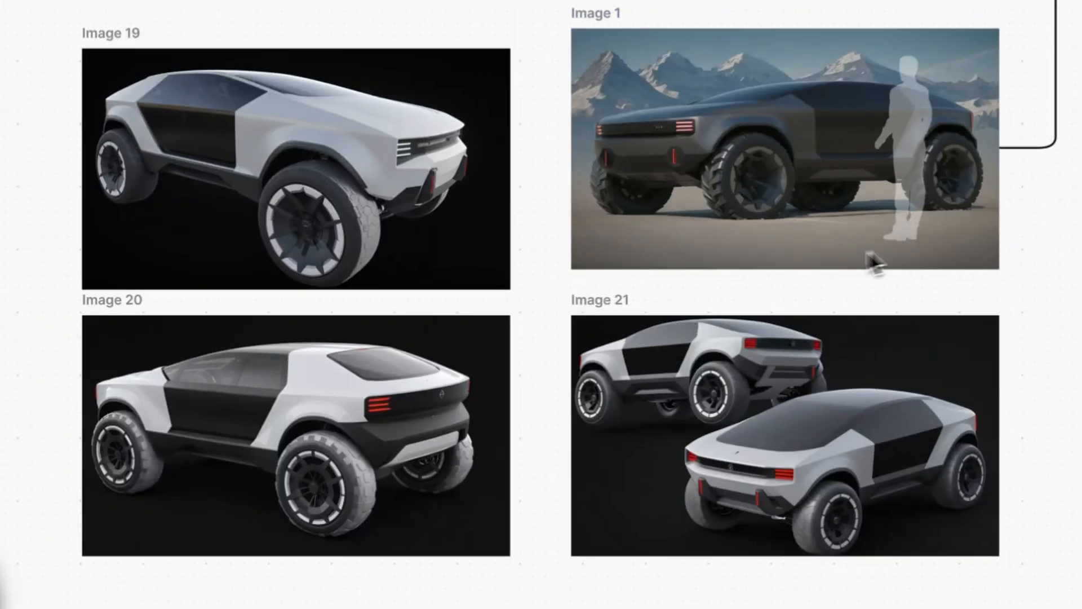
- Copy the original car sketch from Image 1's layers and place it as a small image over the mountain scene's upper-left corner
{"action": "scroll", "coordinate": [867, 254], "scroll_direction": "down", "scroll_amount": 2}
{"action": "left_click_drag", "start_coordinate": [830, 257], "coordinate": [803, 262]}
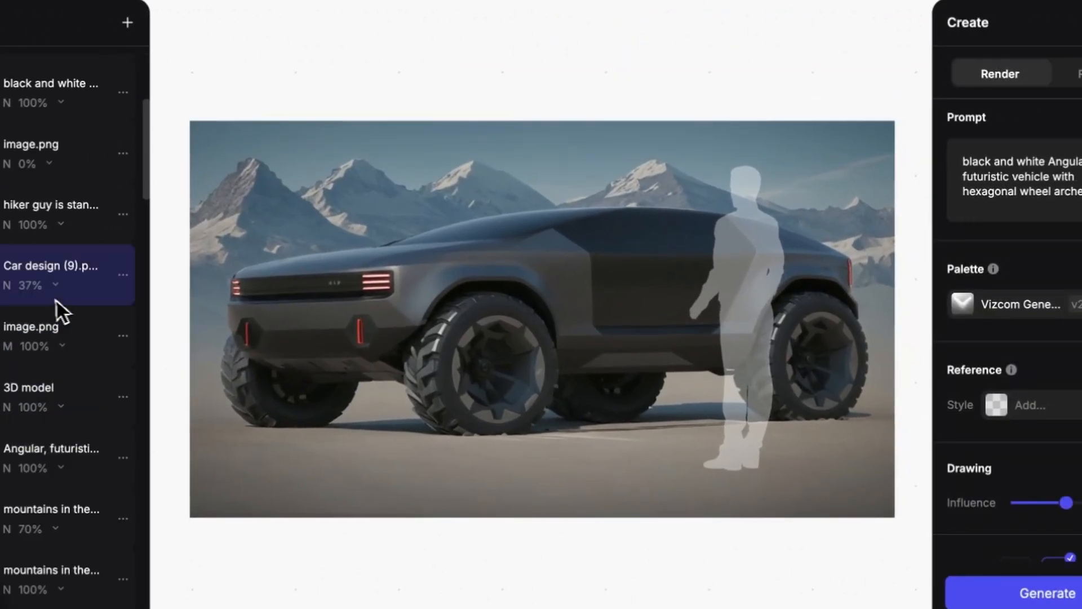
{"action": "scroll", "coordinate": [50, 307], "scroll_direction": "down", "scroll_amount": 15}
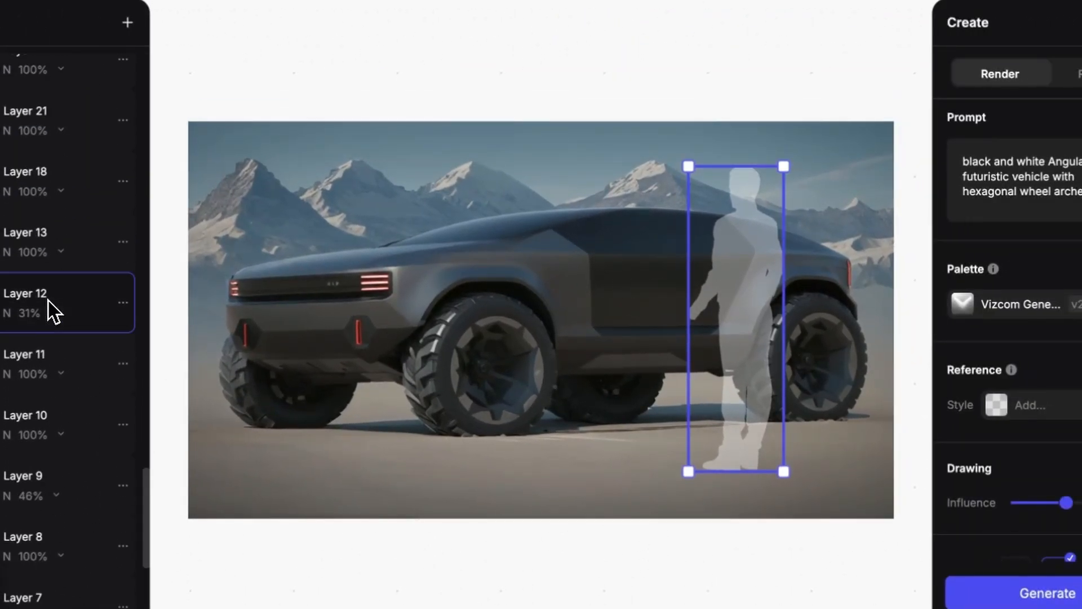
{"action": "scroll", "coordinate": [49, 305], "scroll_direction": "up", "scroll_amount": 20}
{"action": "scroll", "coordinate": [53, 309], "scroll_direction": "down", "scroll_amount": 3}
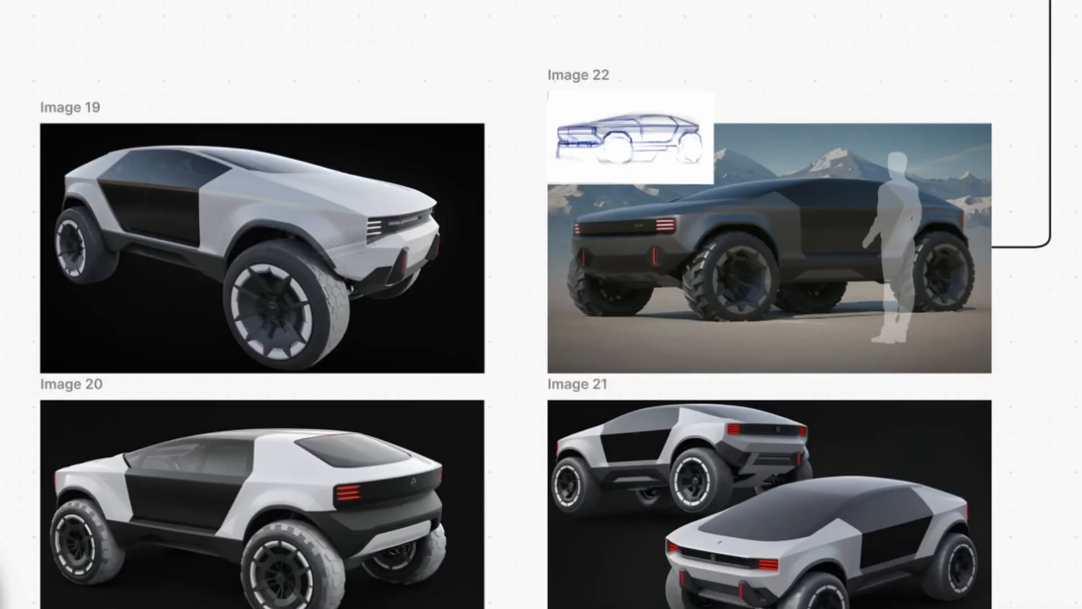
{"action": "scroll", "coordinate": [783, 118], "scroll_direction": "down", "scroll_amount": 2}
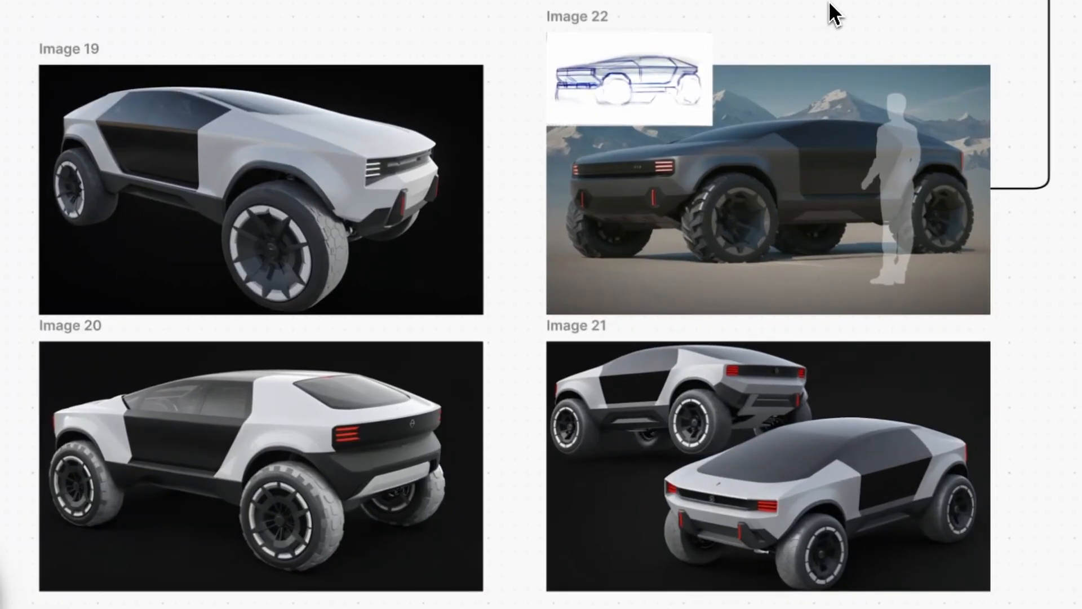